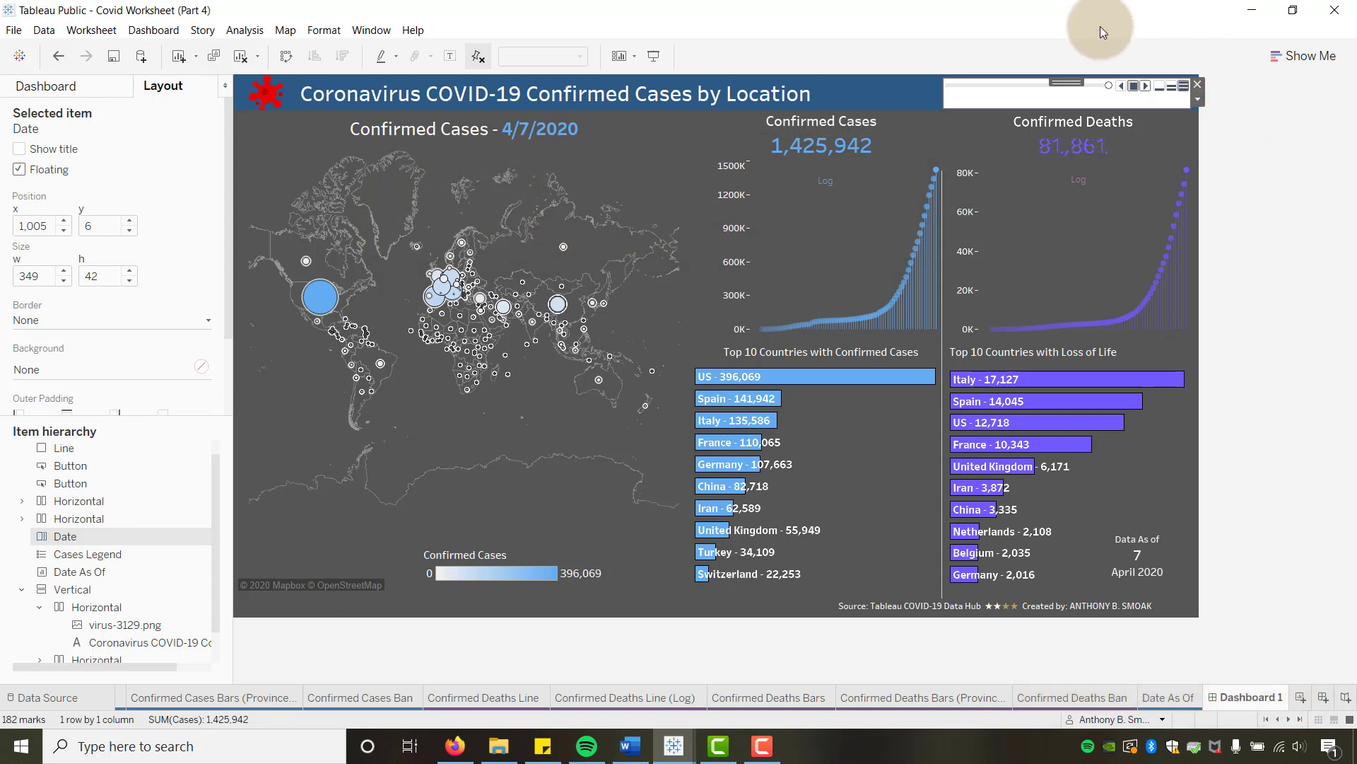
Step: Move the dashboard's date slider back to 1/22/2020 and play the dates forward to preview the animation
click(1107, 88)
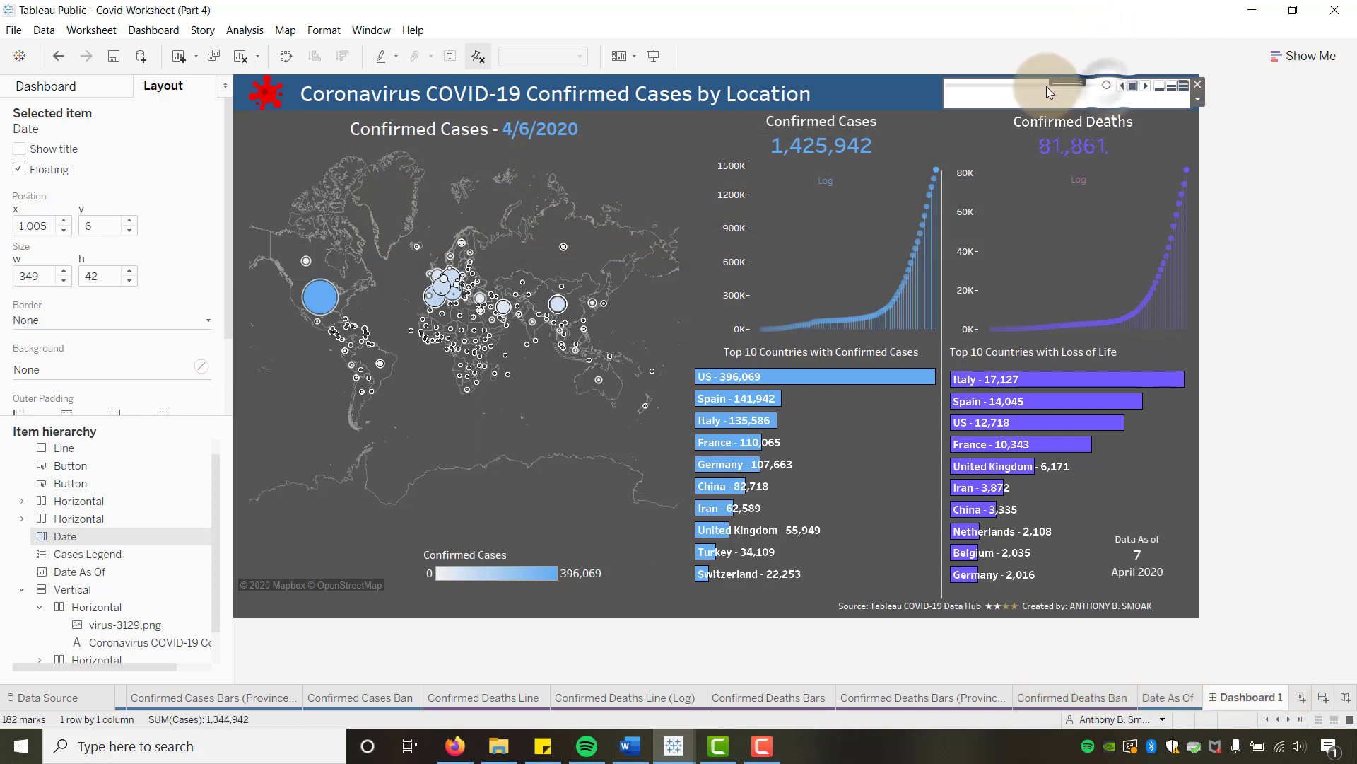
drag(1046, 86, 939, 98)
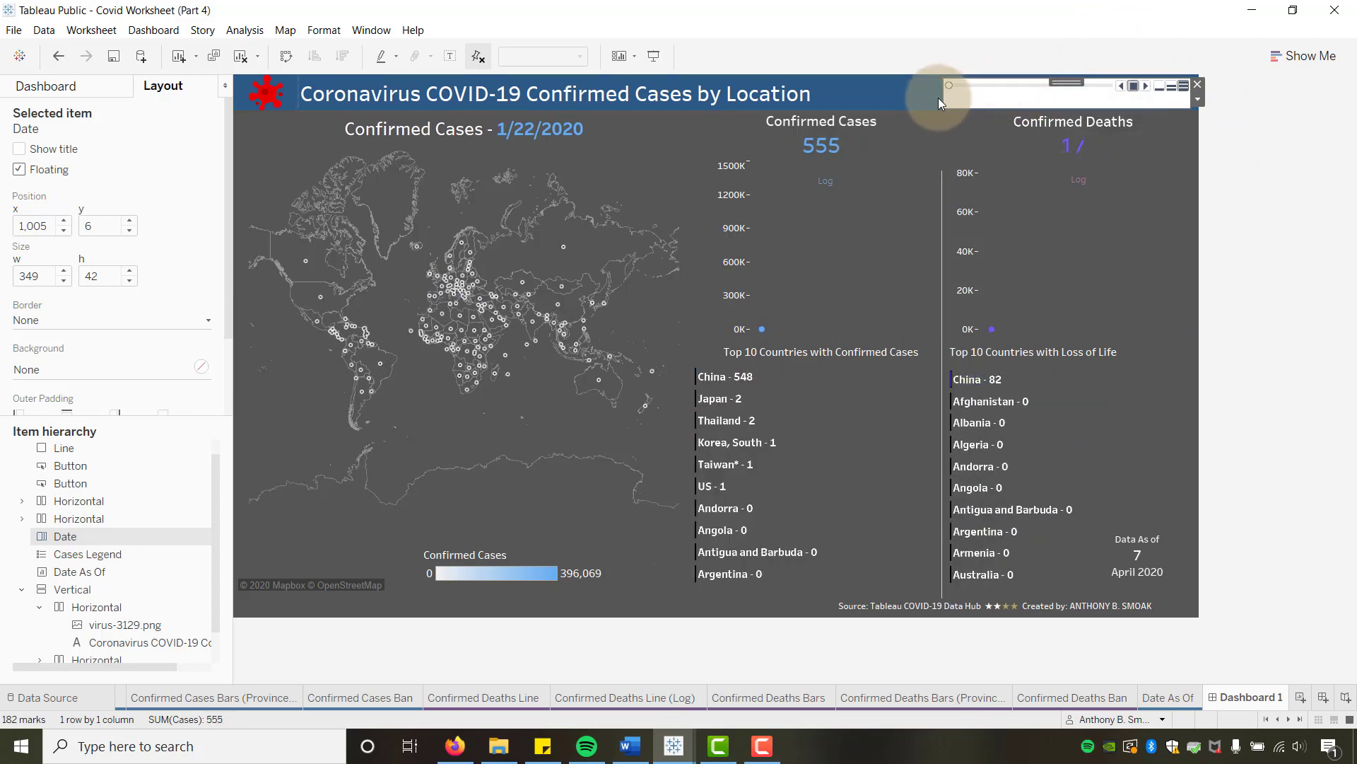
click(1140, 89)
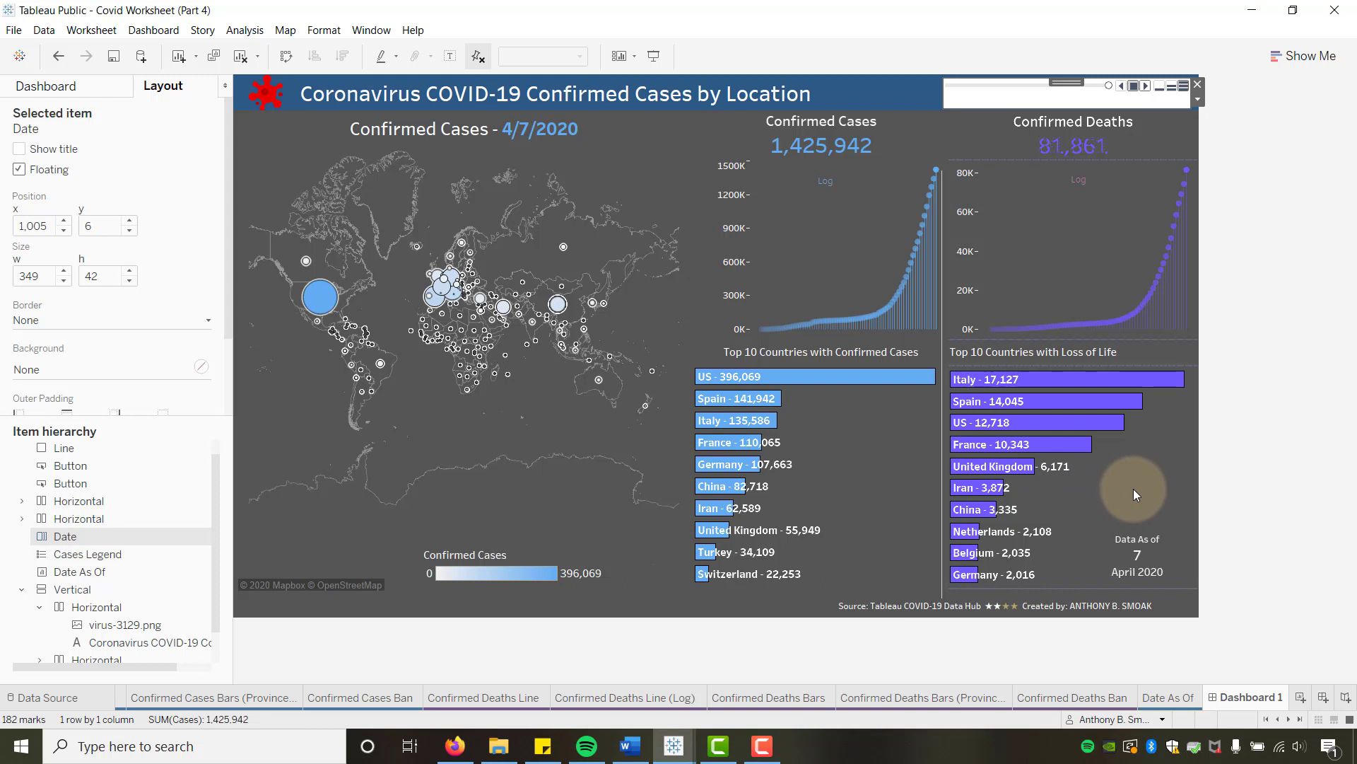
Step: Center the text of the "Top 10 Countries with Loss of Life" title on the dashboard
click(1115, 355)
double_click(1114, 354)
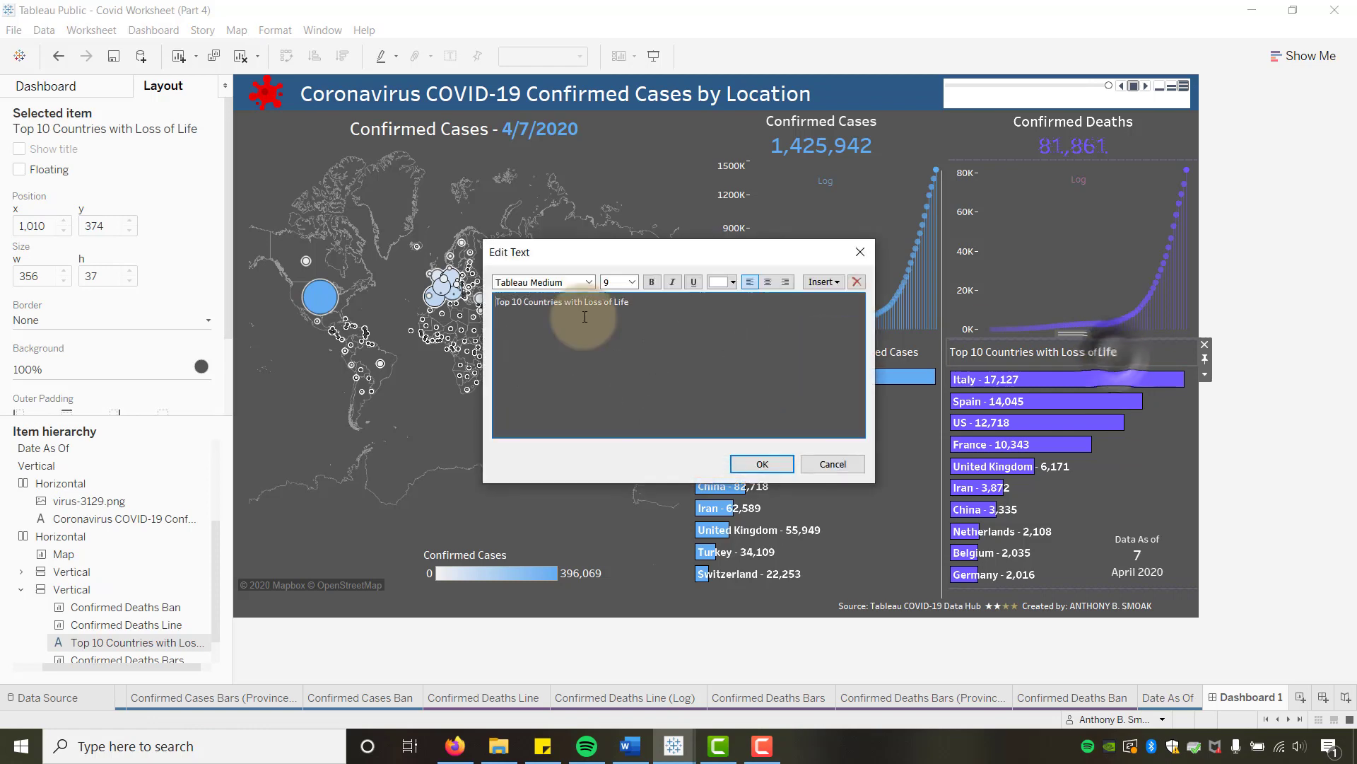
drag(631, 303, 493, 303)
click(732, 283)
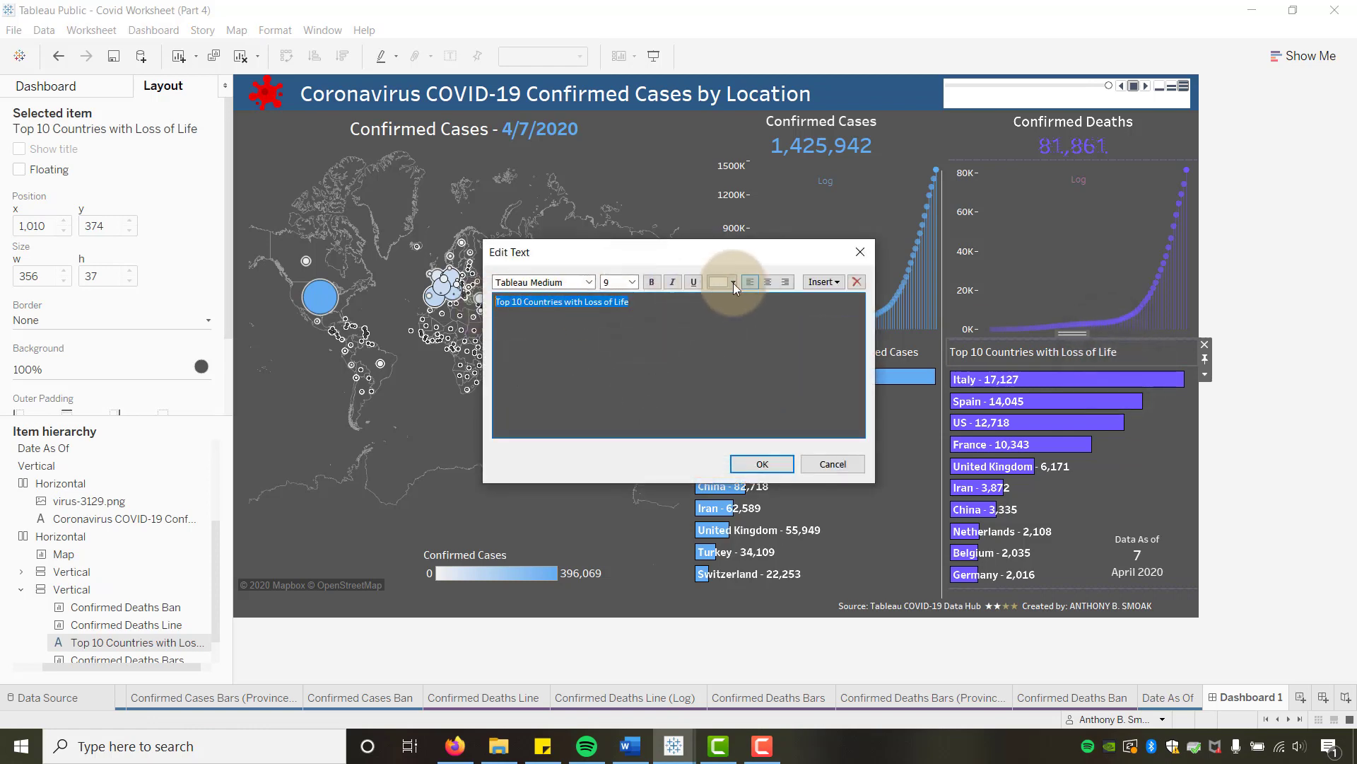
click(768, 281)
click(774, 461)
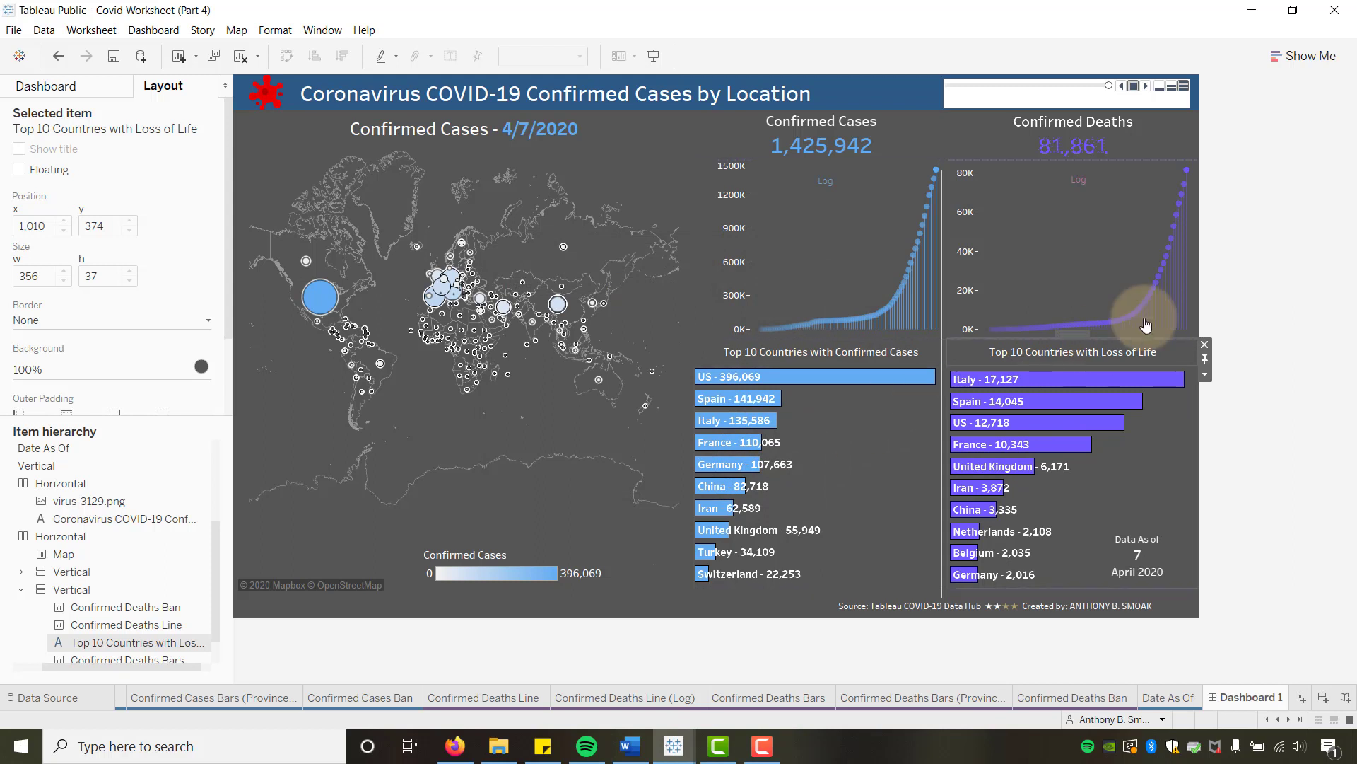
click(1241, 277)
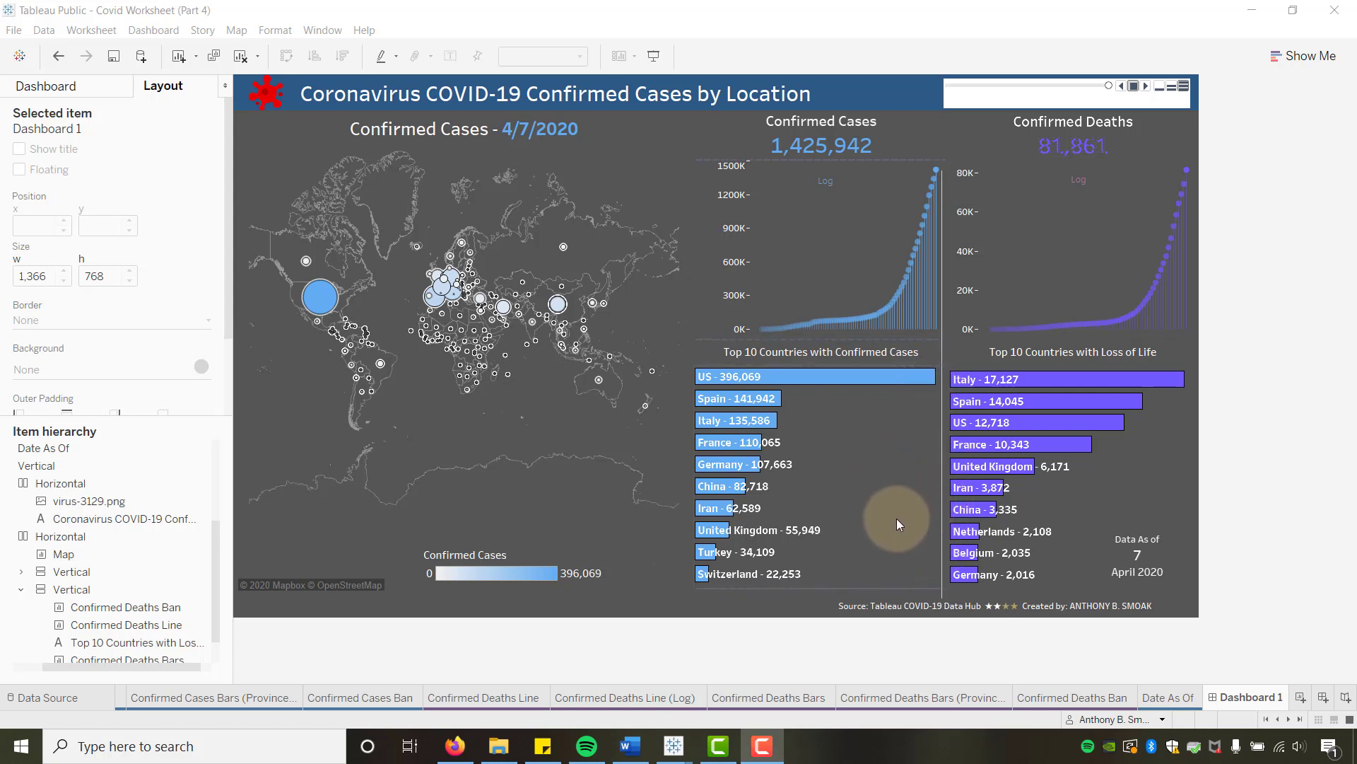
Step: Switch to the "Covid Worksheet (End for Pt 3 through Jun4)" workbook, open the blank Sheet 15 and narrow its data and cards panes
mouse_move(674, 746)
click(767, 676)
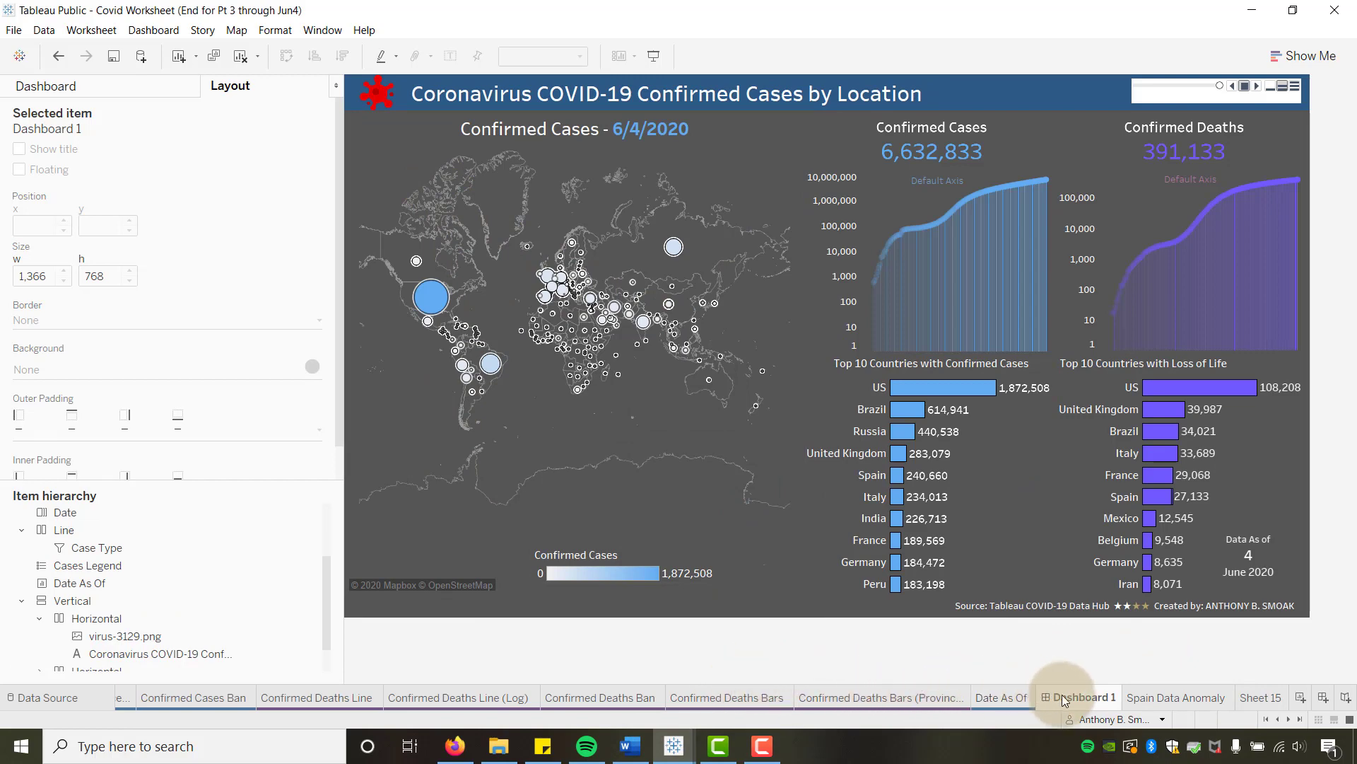
click(1261, 697)
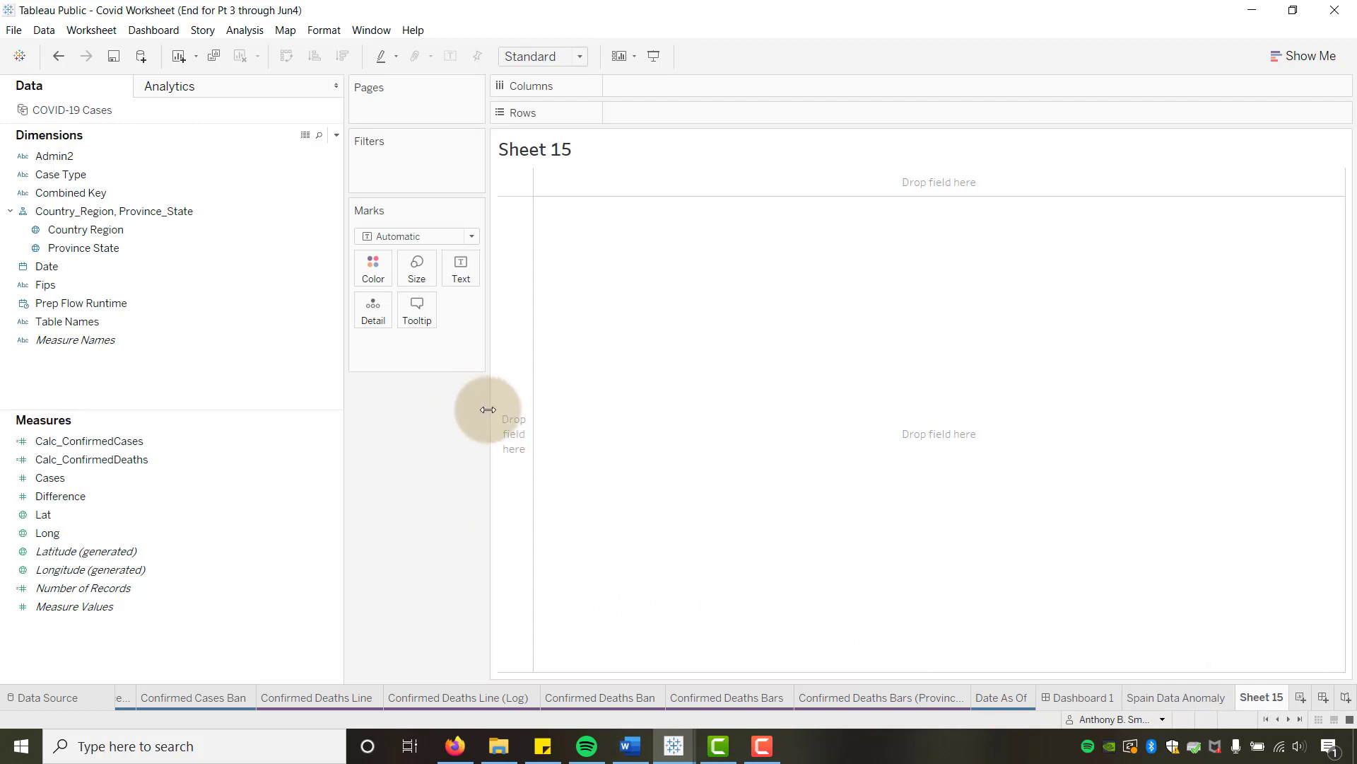
drag(487, 410, 474, 416)
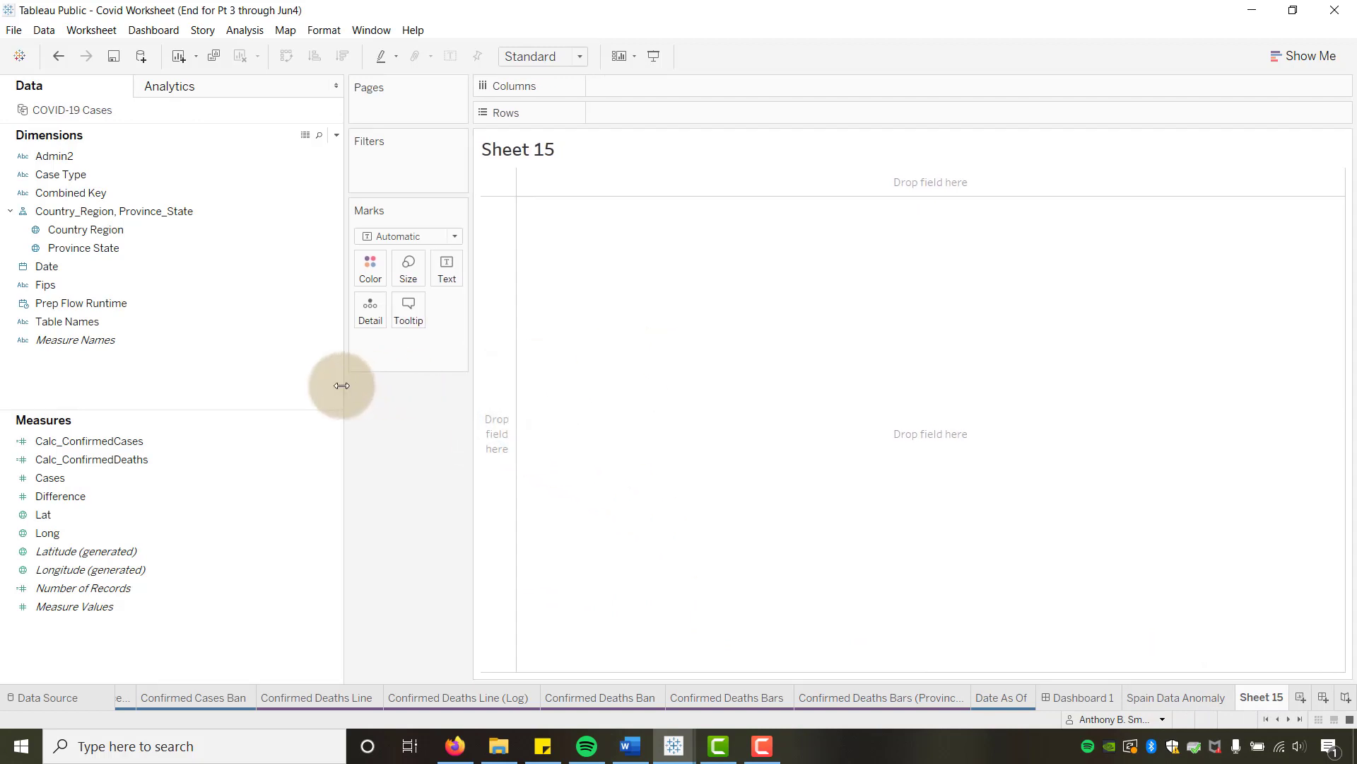
drag(344, 386, 246, 392)
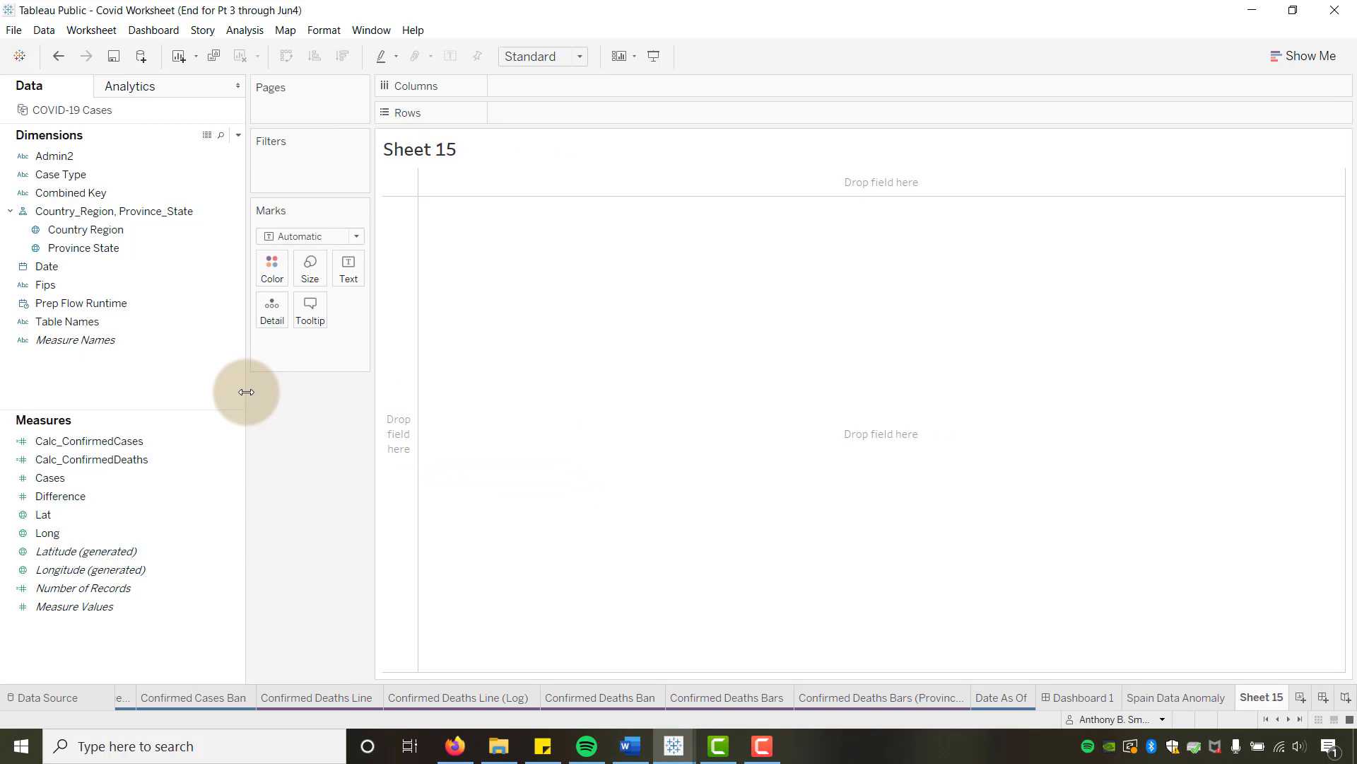
Step: Create a new calculated field named Rank_ConfirmedCases
click(237, 136)
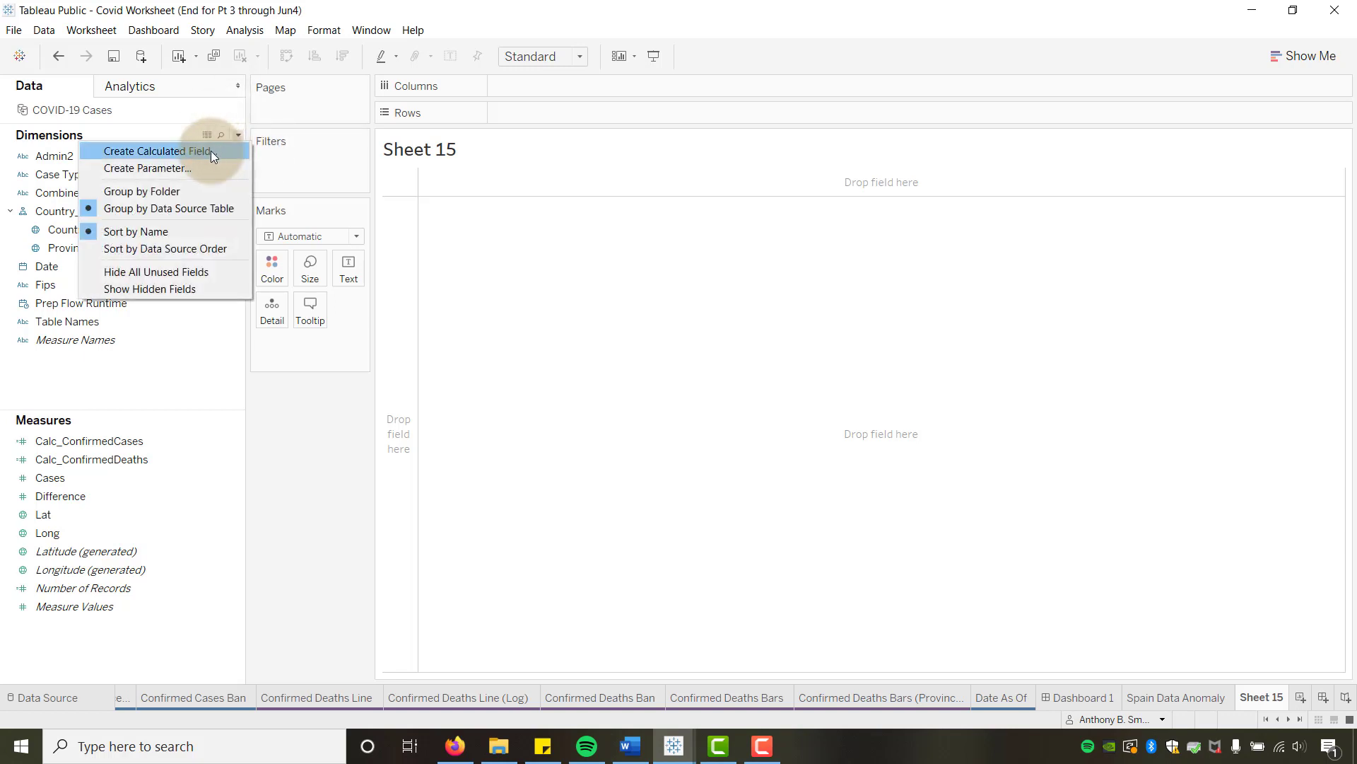
click(210, 150)
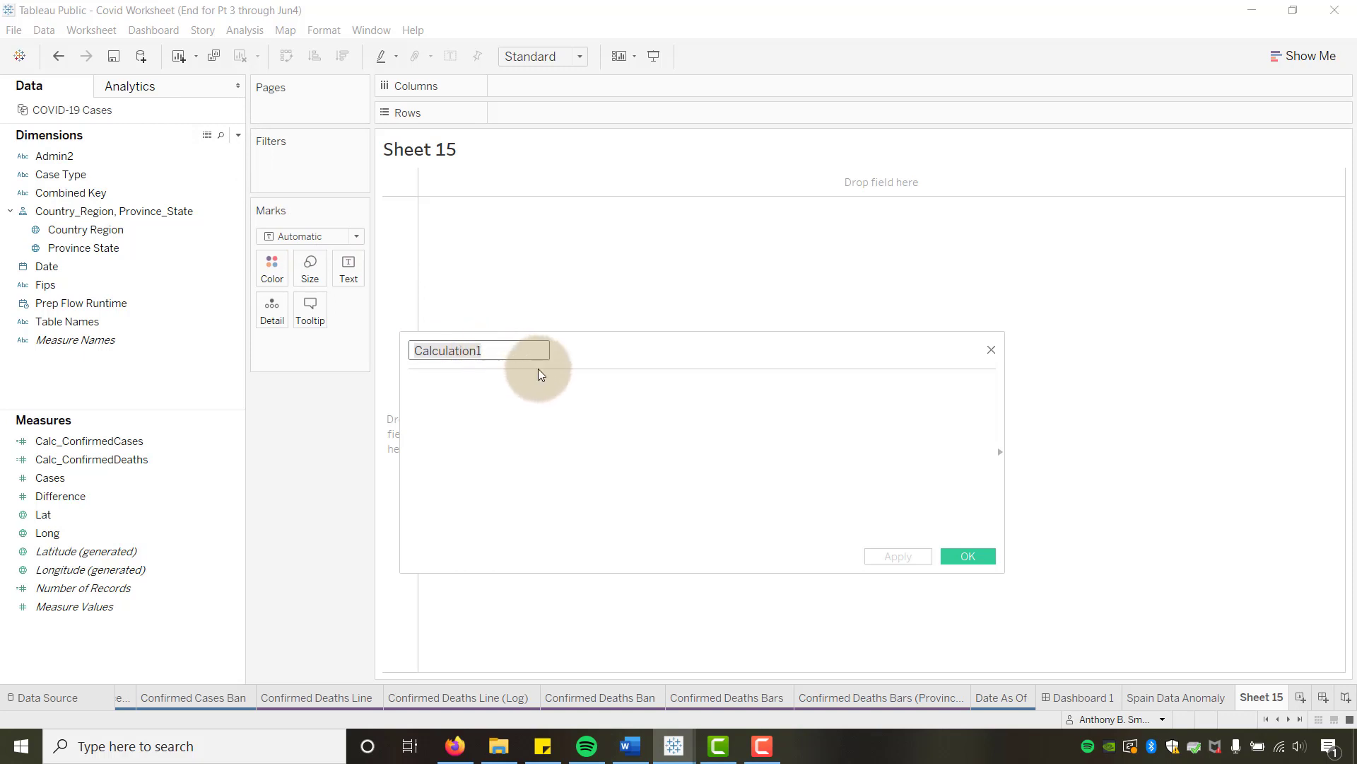
click(506, 360)
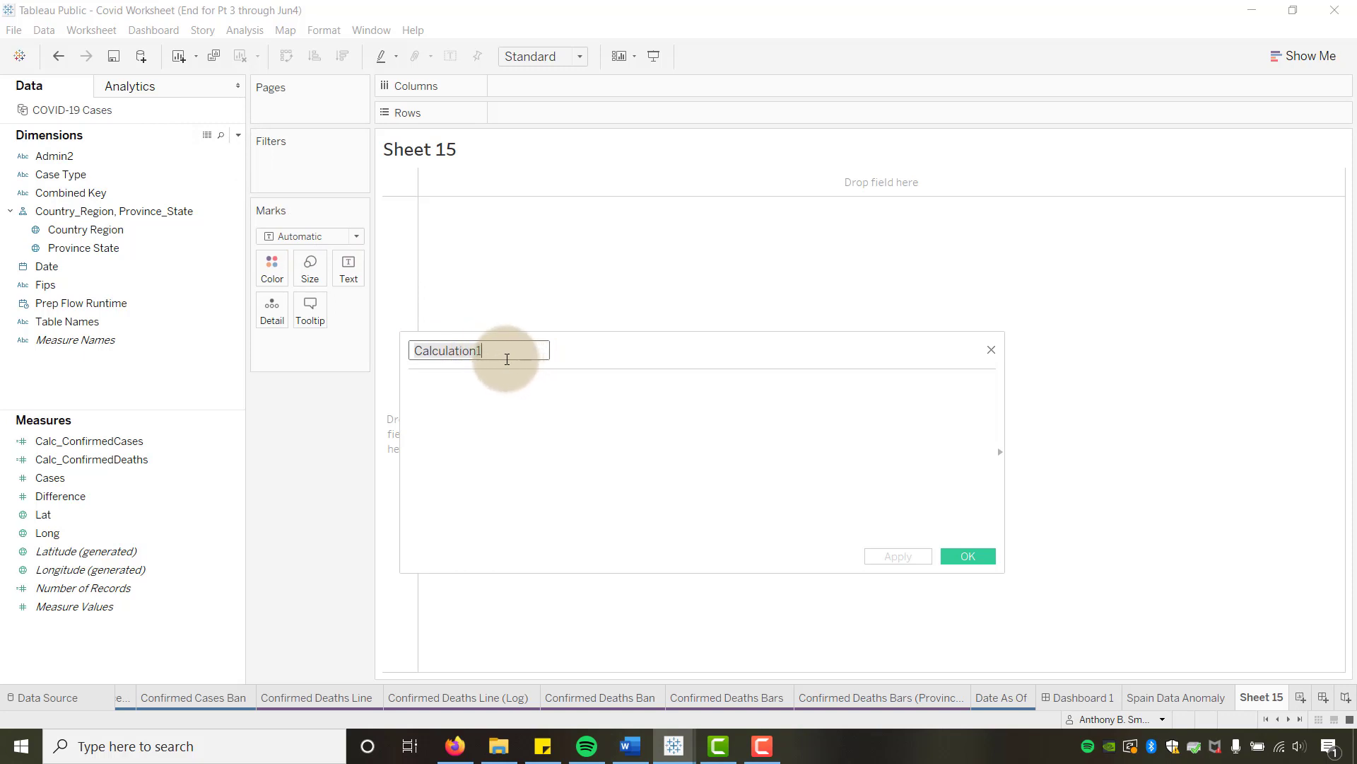
key(ctrl+a)
text(Ran)
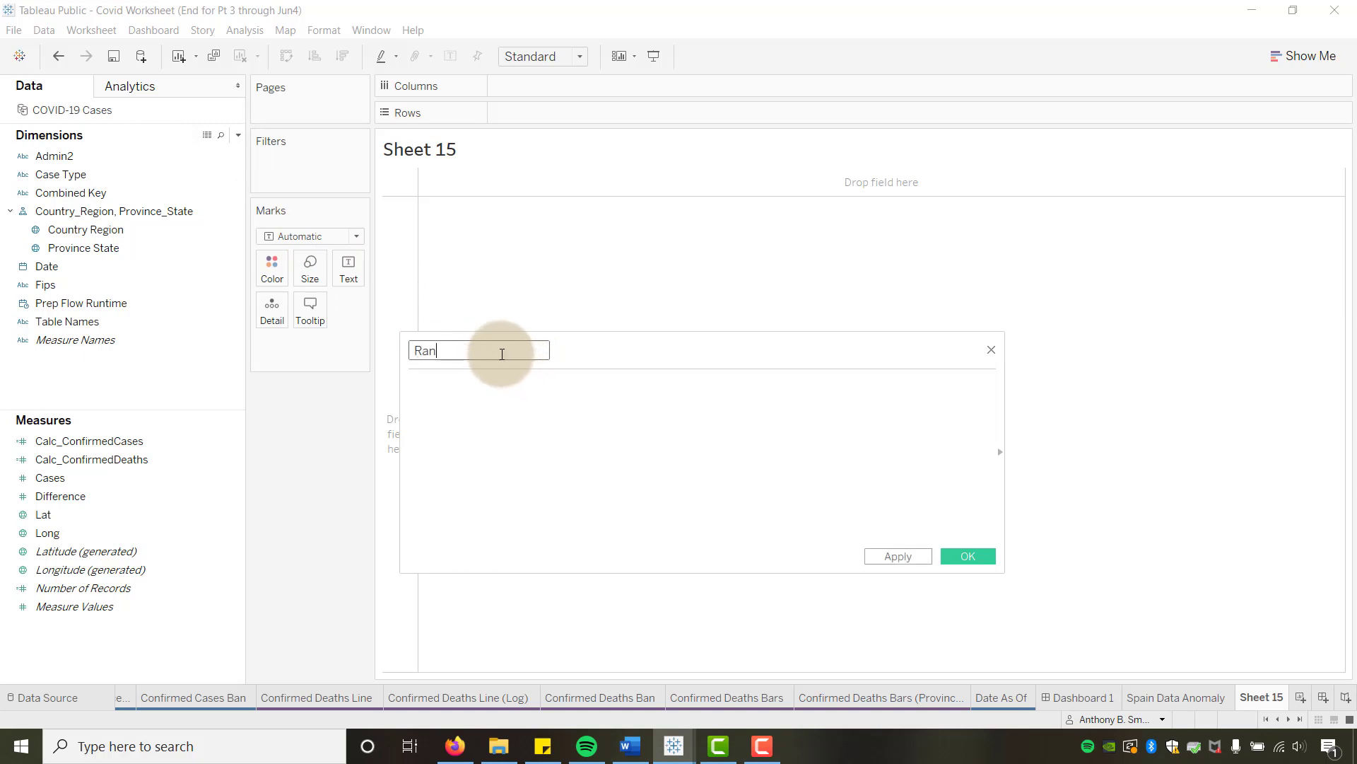
text(k_ConfirmedCases)
Step: Begin the Rank_ConfirmedCases formula with the RANK_UNIQUE function
click(500, 400)
text(RANK)
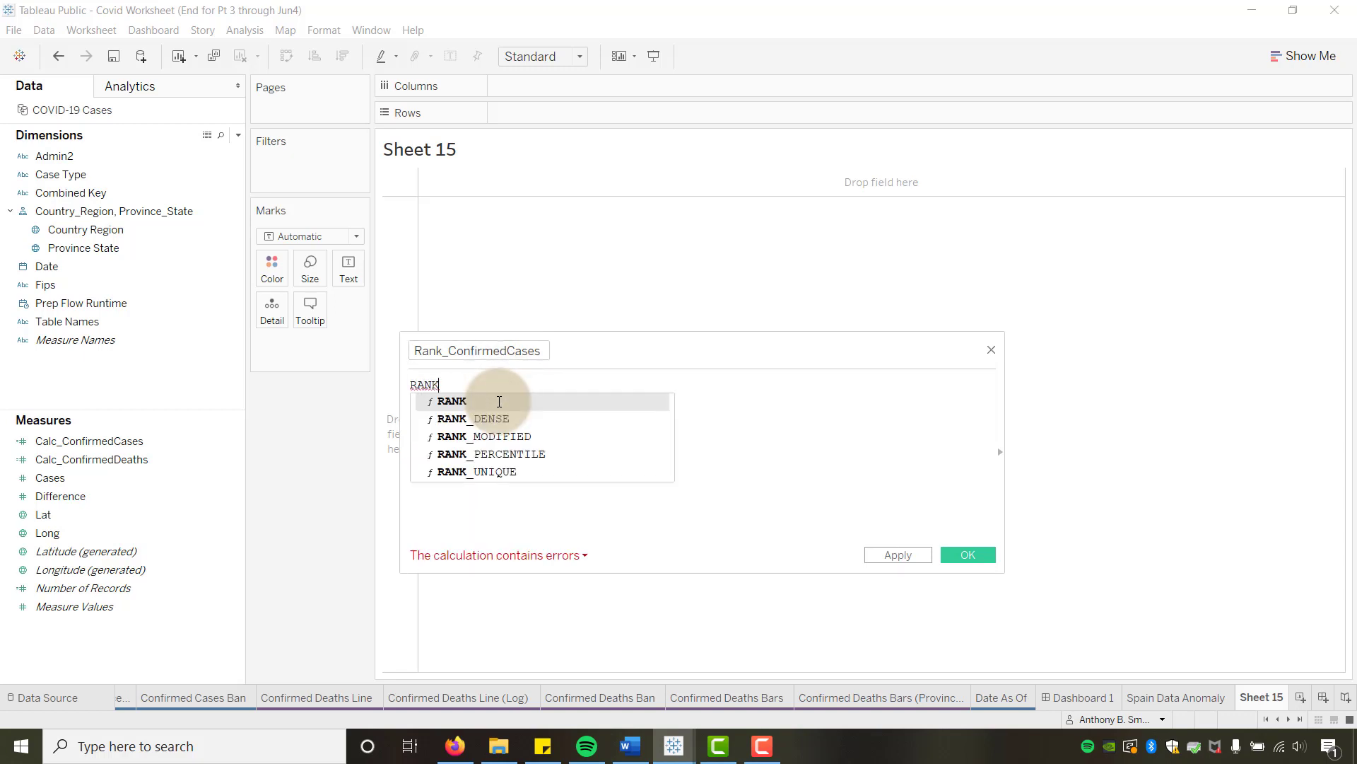
key(Down)
key(Down)
key(Down)
key(Down)
key(Return)
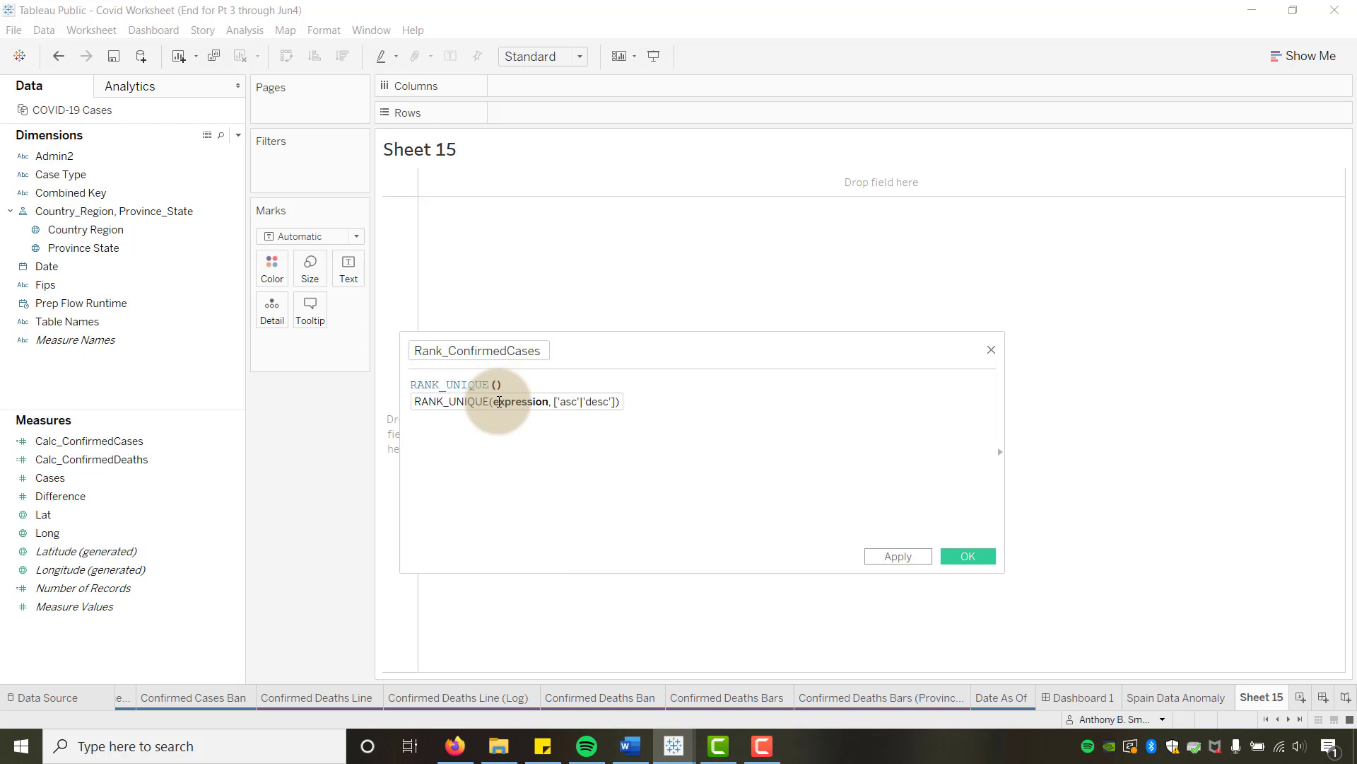
Step: Complete the formula as RANK_UNIQUE(sum([Cases])) and save the calculated field
text(sum()
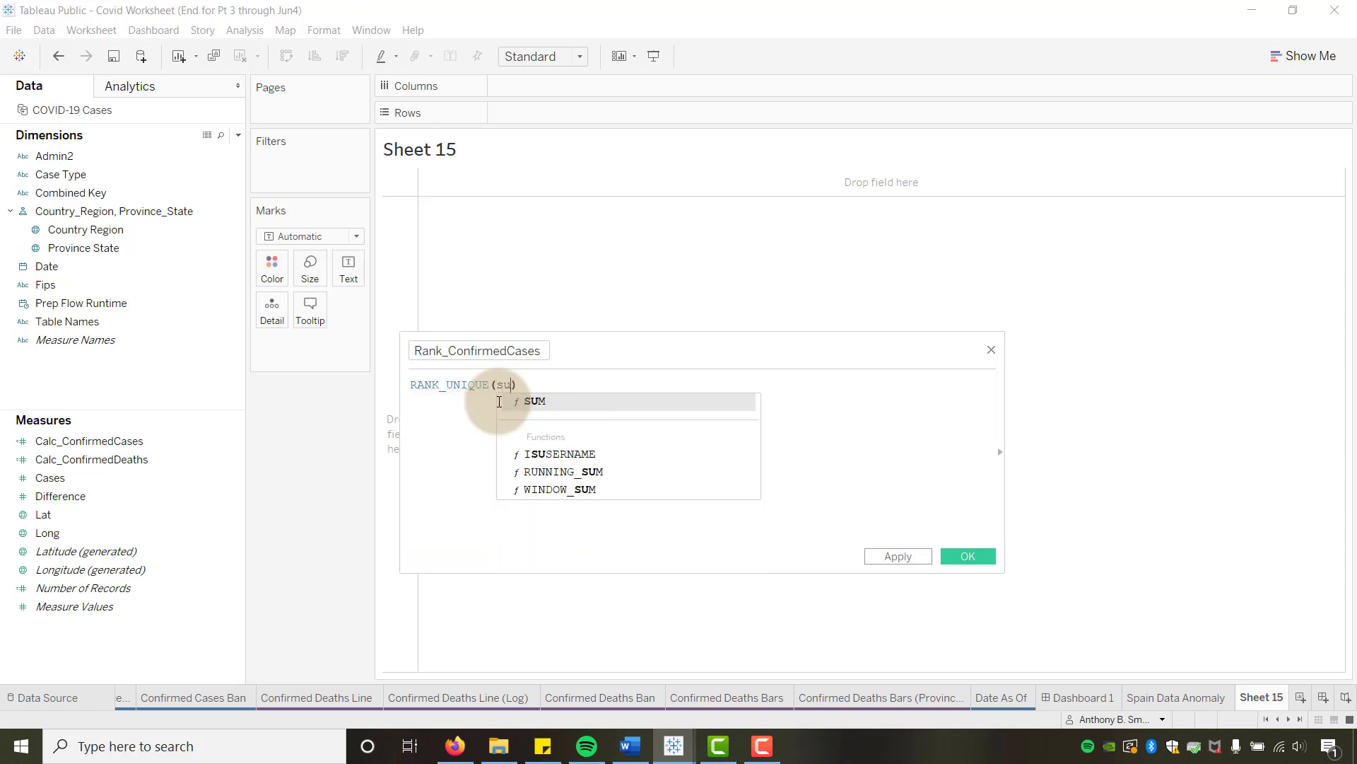
text(Cas)
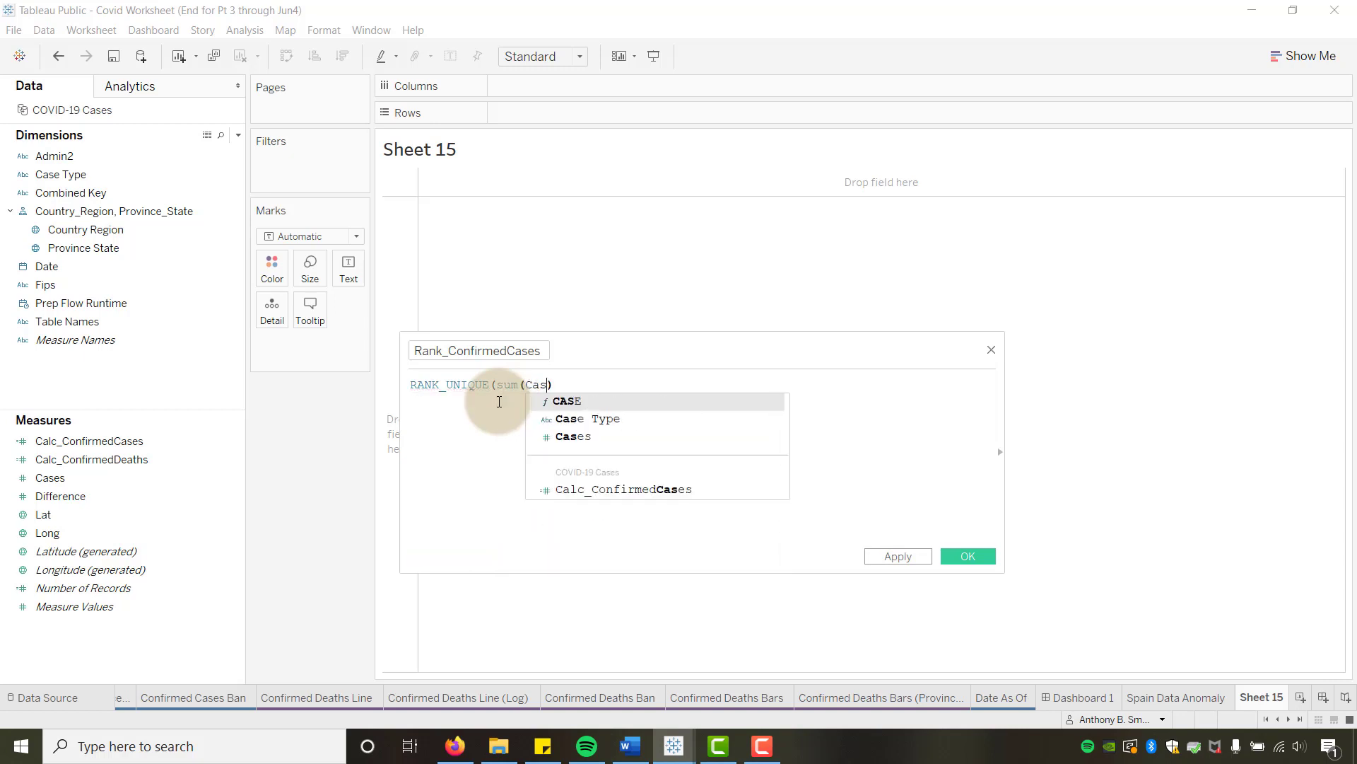
click(579, 434)
click(605, 385)
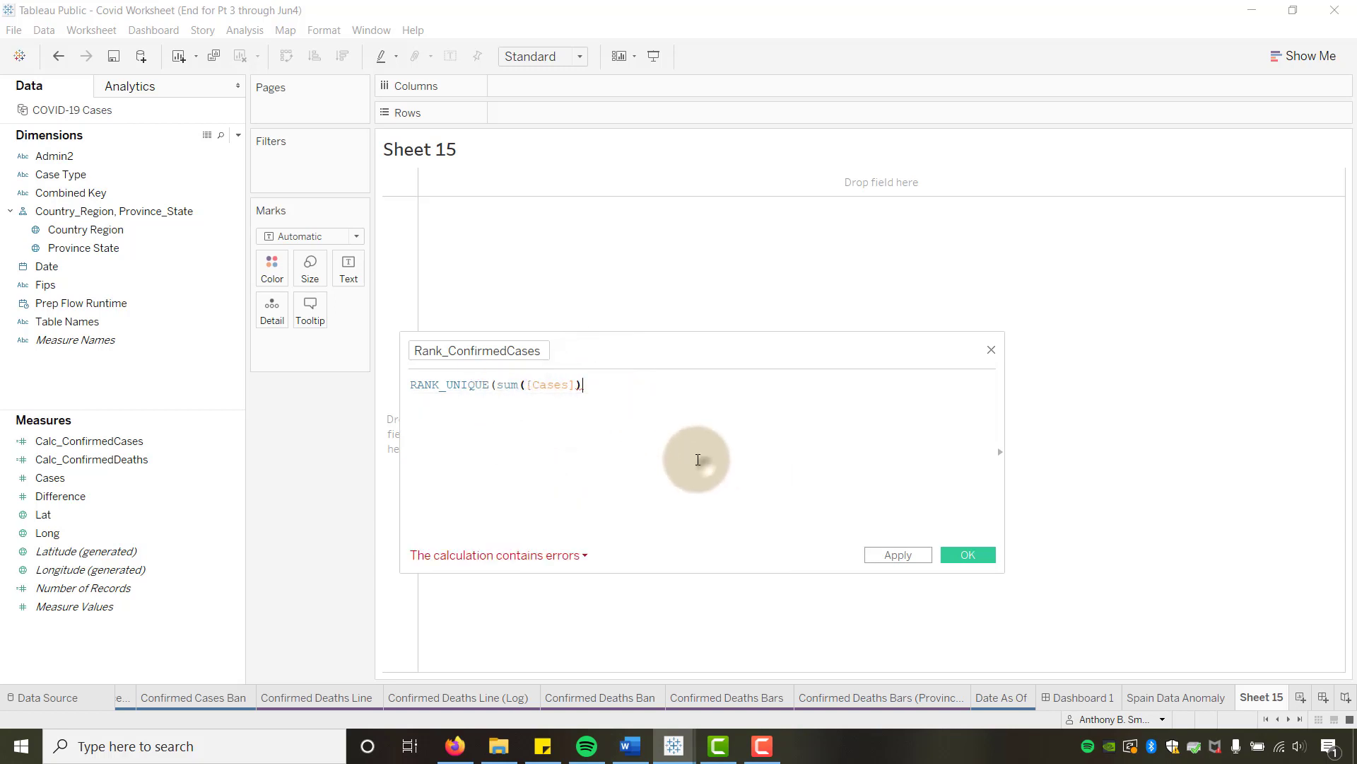
drag(727, 342, 791, 164)
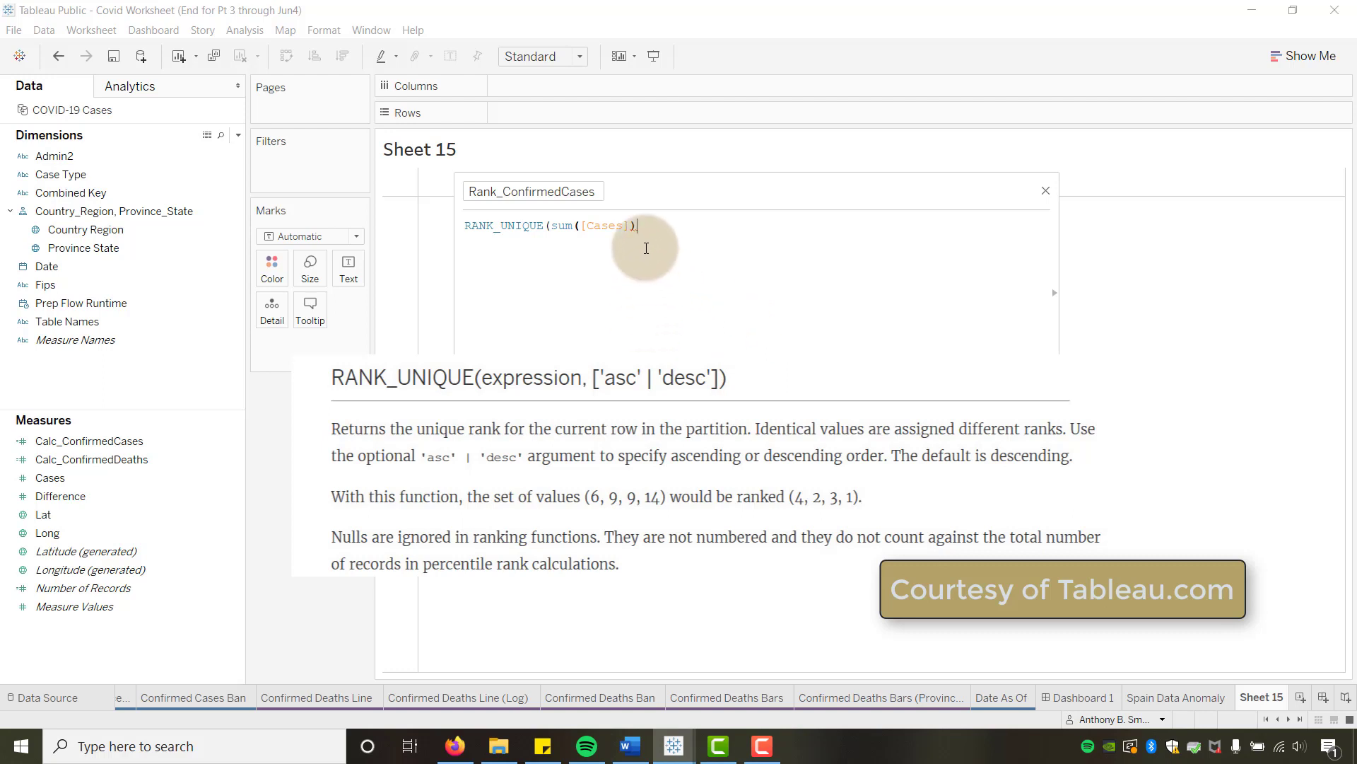
text())
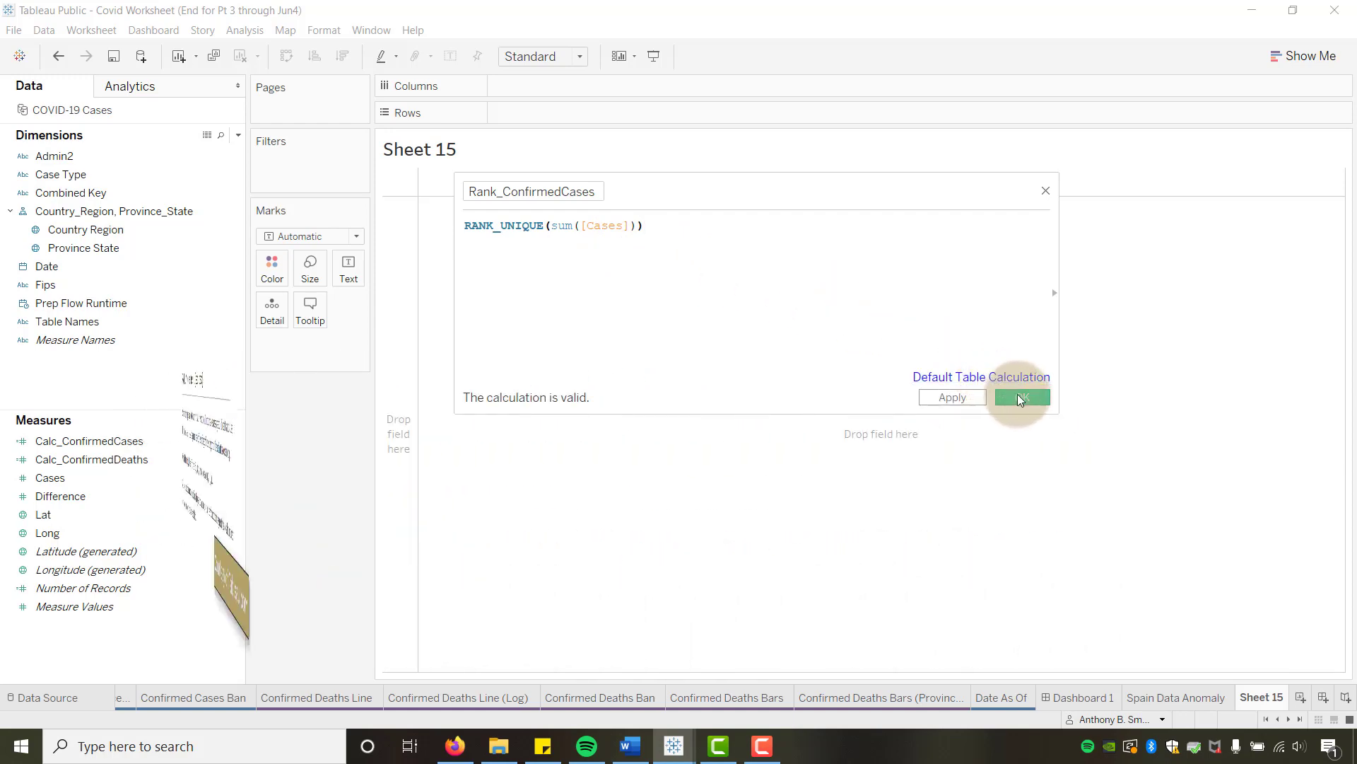
click(1020, 397)
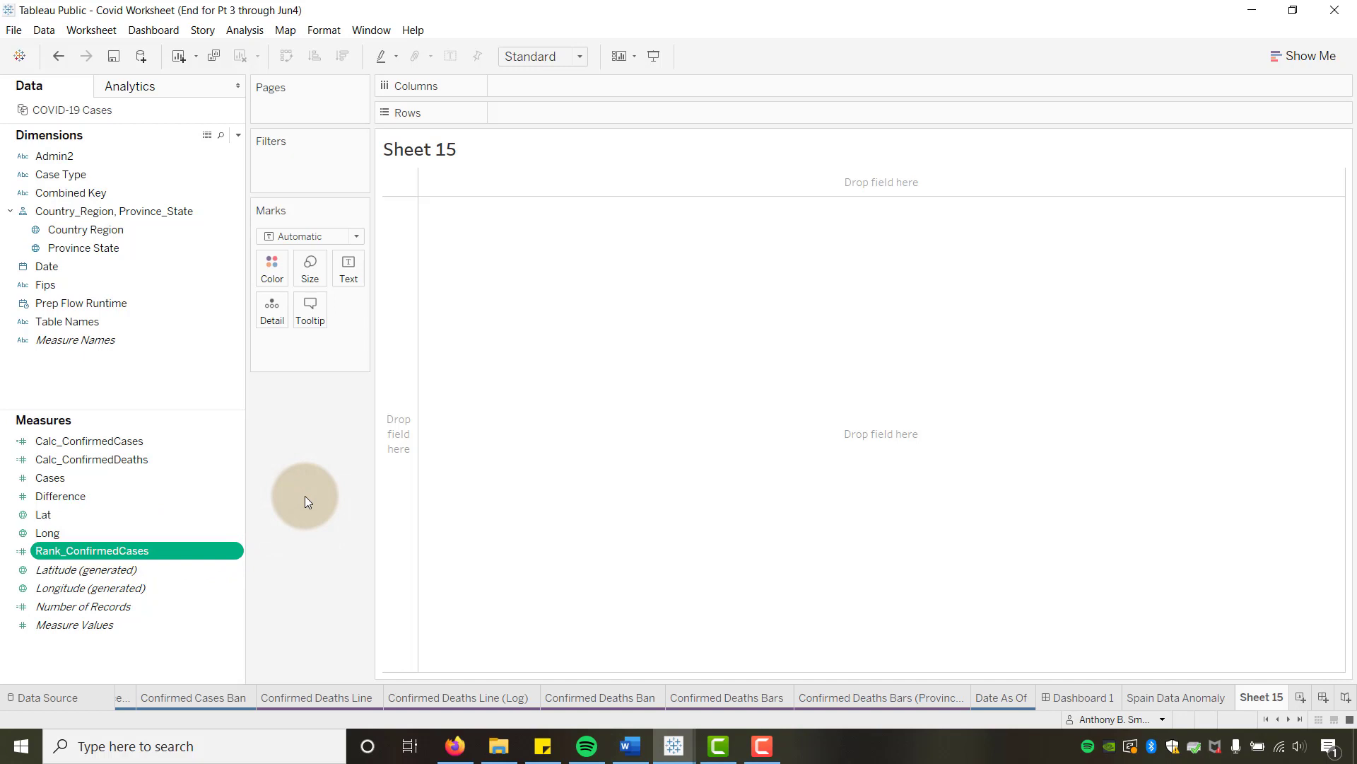
Step: Place the Cases measure on the columns and Country Region on the rows, adding all members
drag(64, 478, 541, 91)
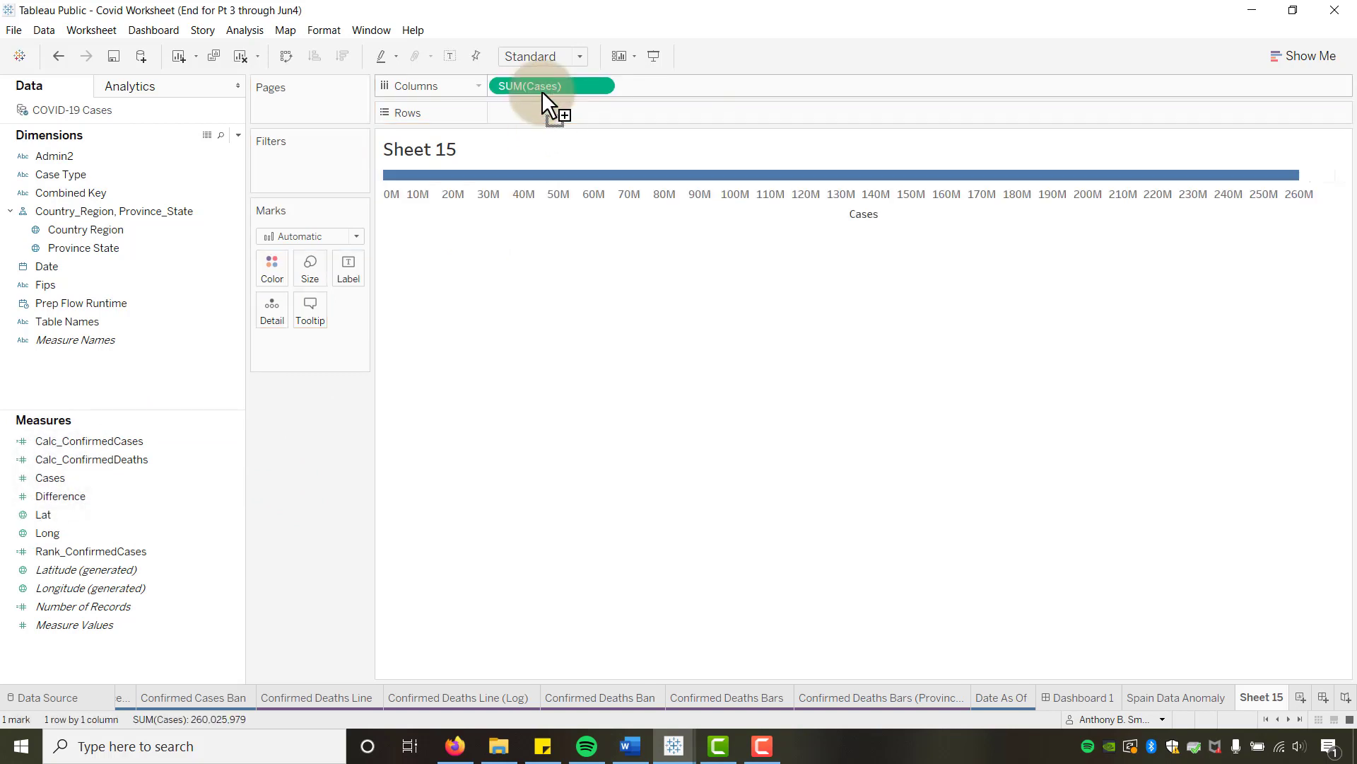
click(70, 231)
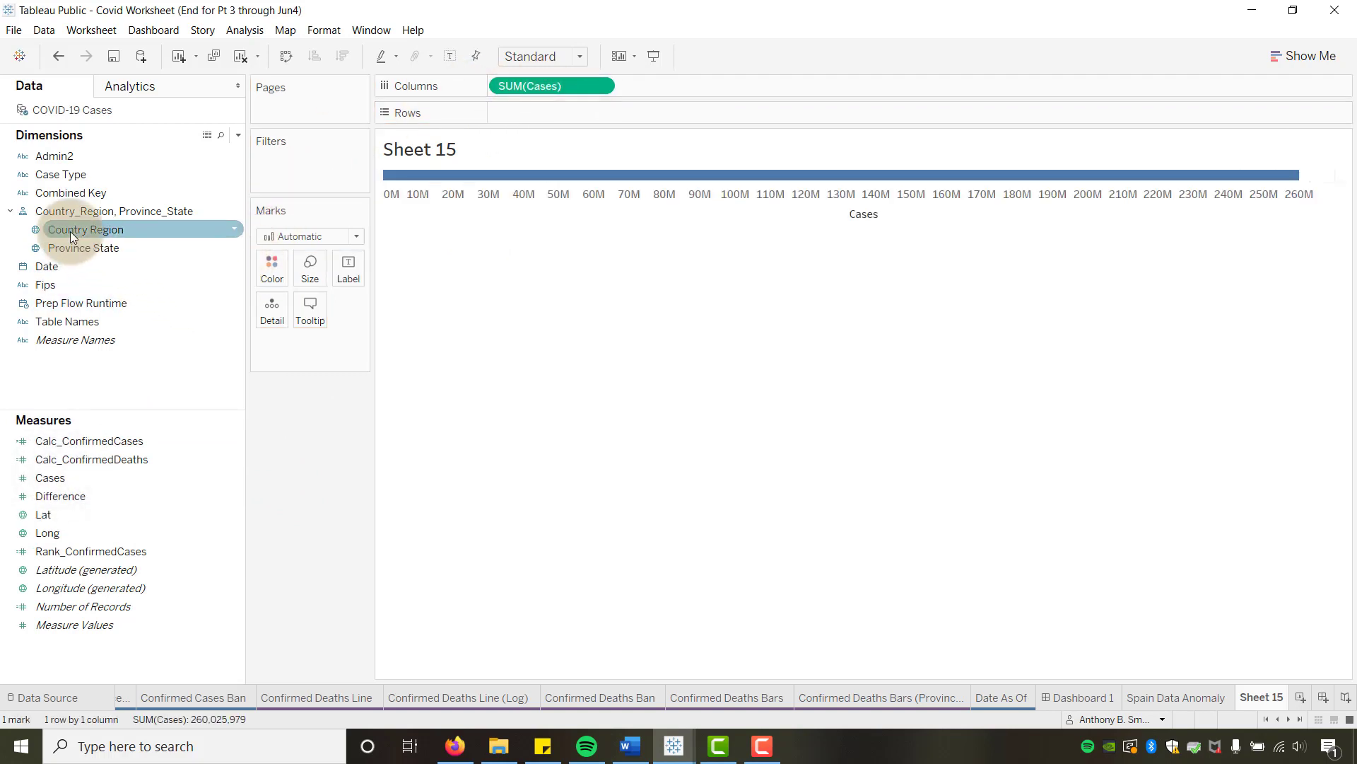
drag(70, 232, 546, 117)
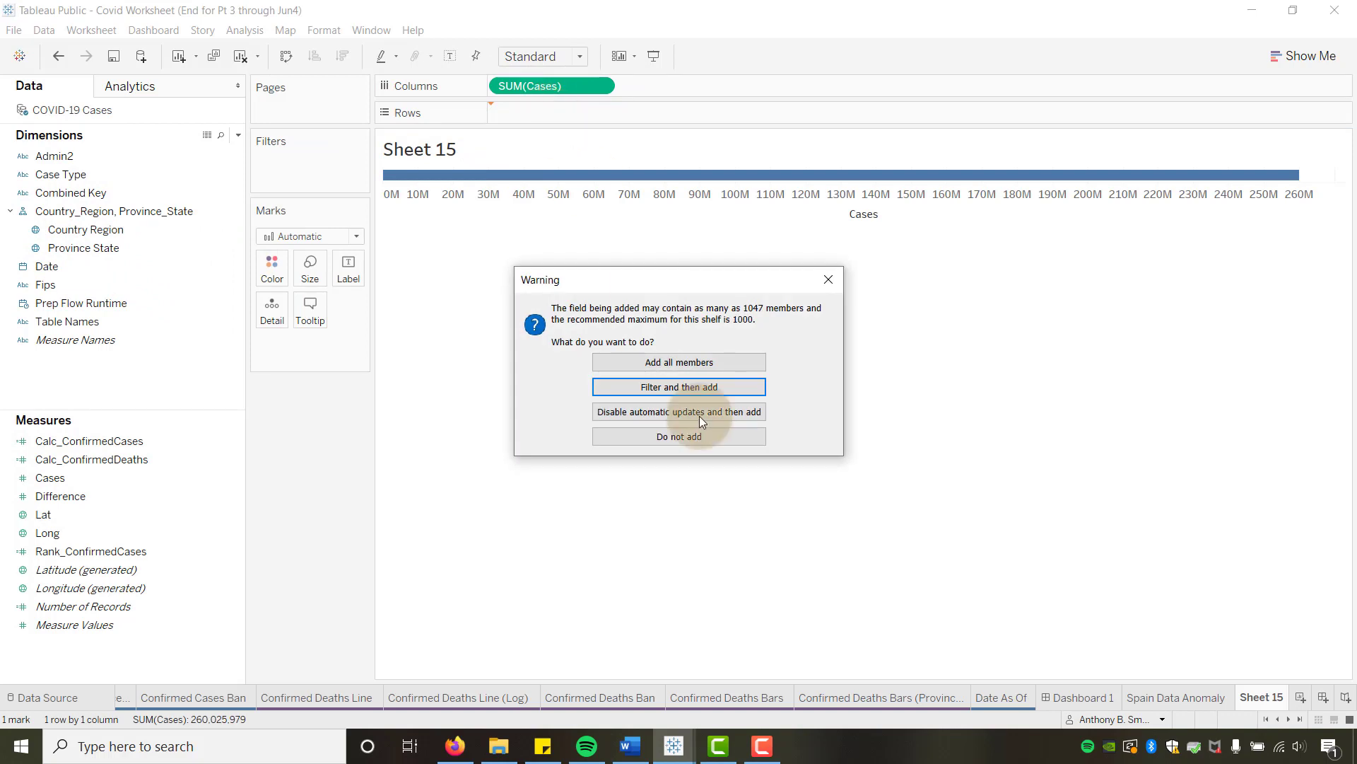
click(664, 364)
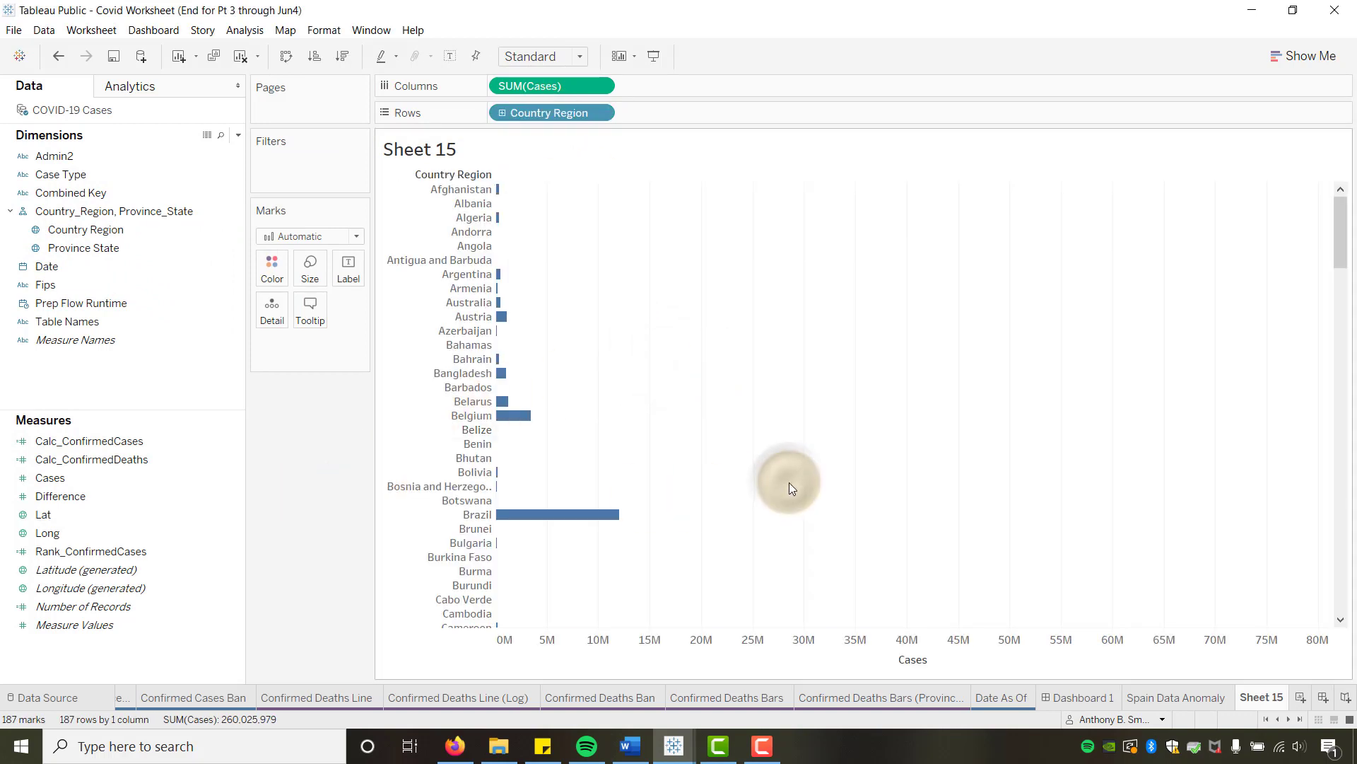
Step: Add Country Region to the marks' detail and replace it on the rows with Rank_ConfirmedCases
drag(92, 231, 267, 311)
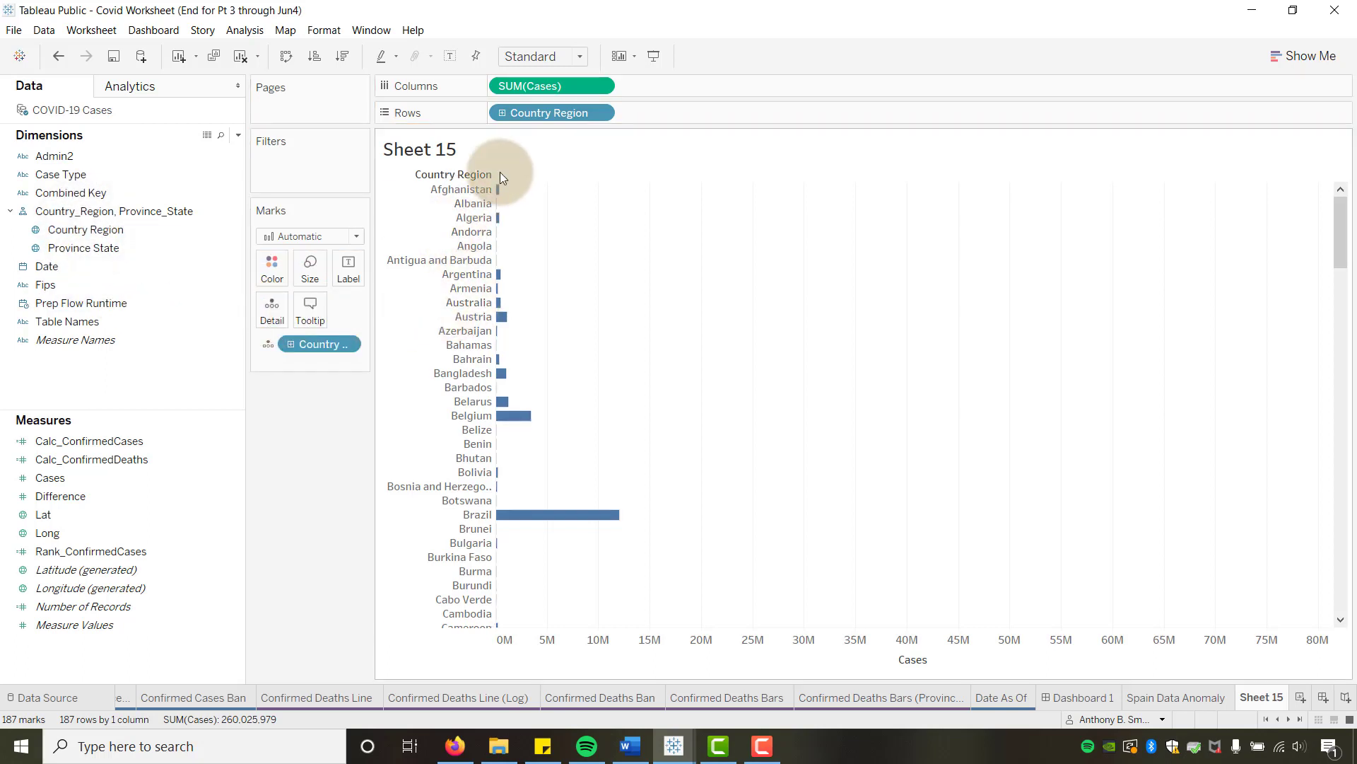
drag(70, 551, 664, 117)
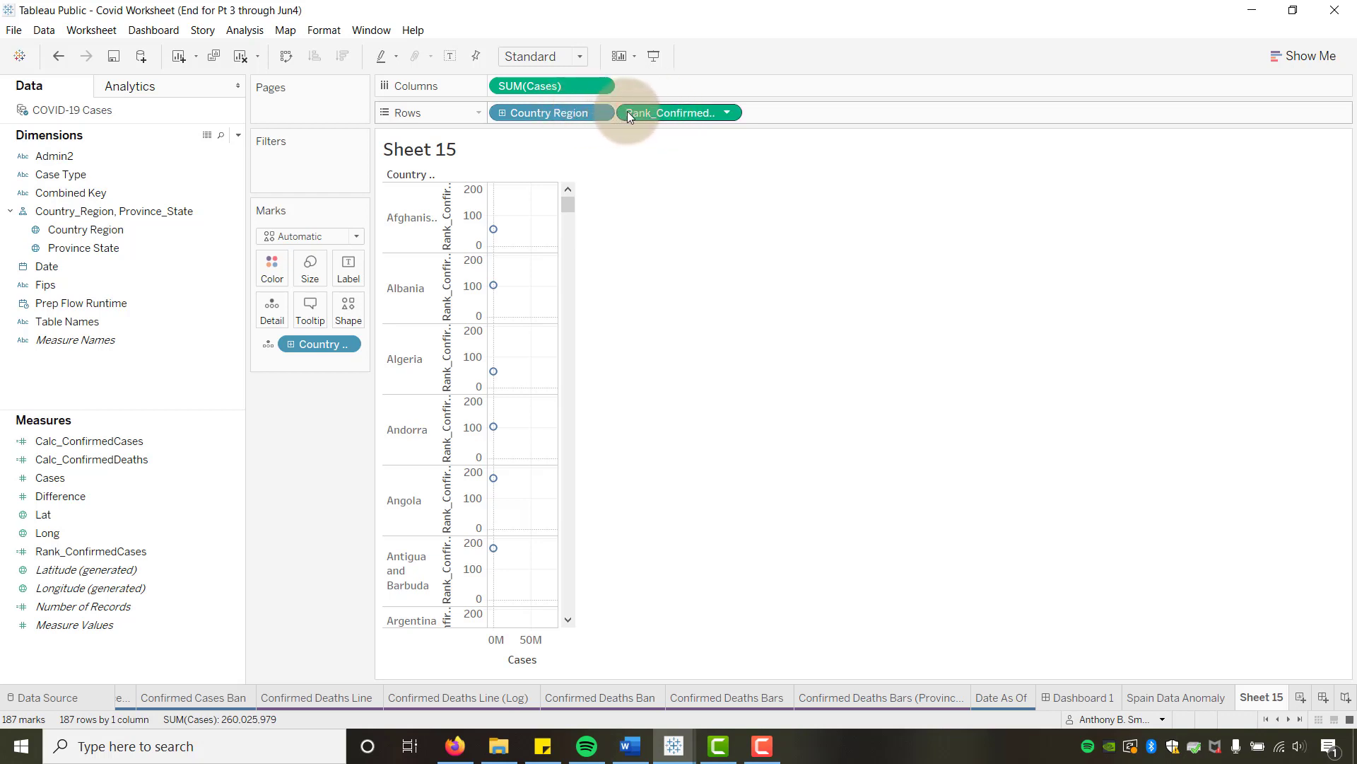
drag(559, 115, 328, 490)
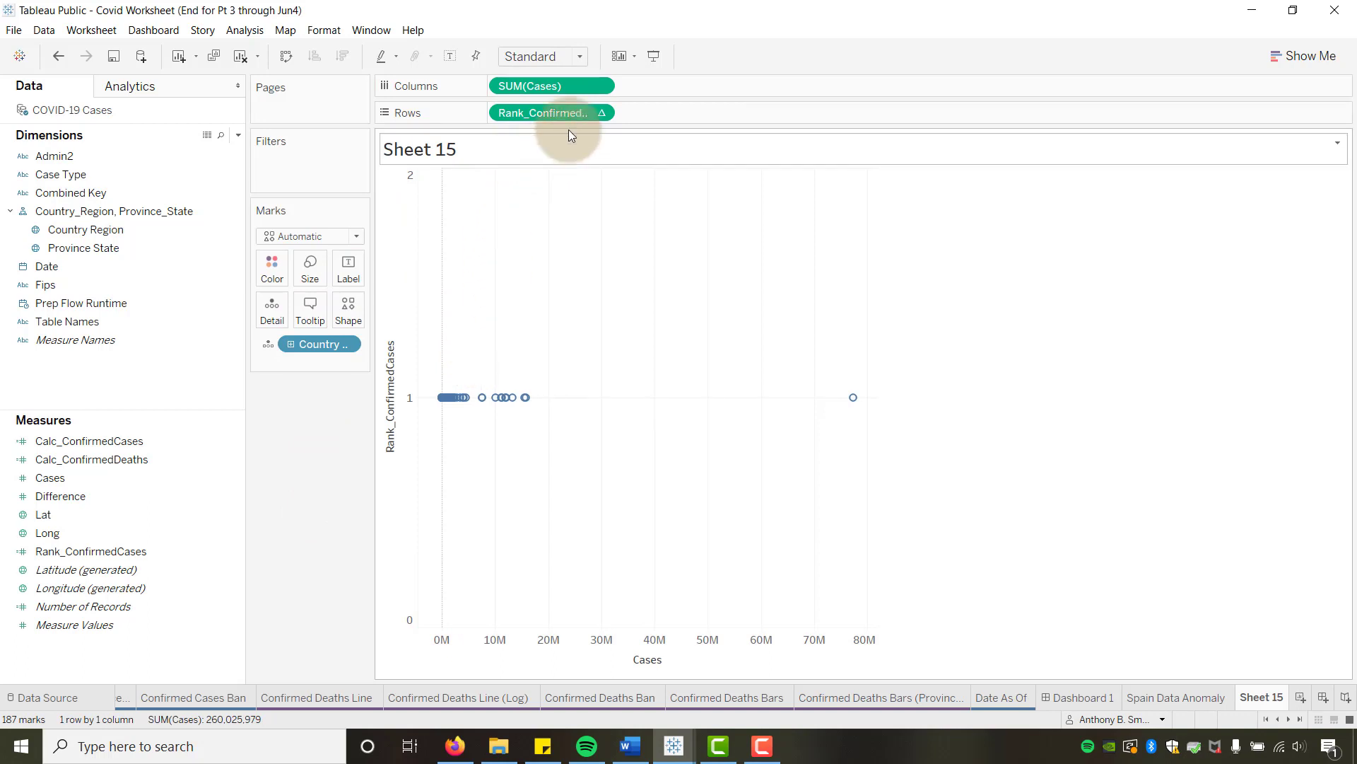
Step: Set the Rank_ConfirmedCases table calculation on the rows to compute using Country Region
click(600, 112)
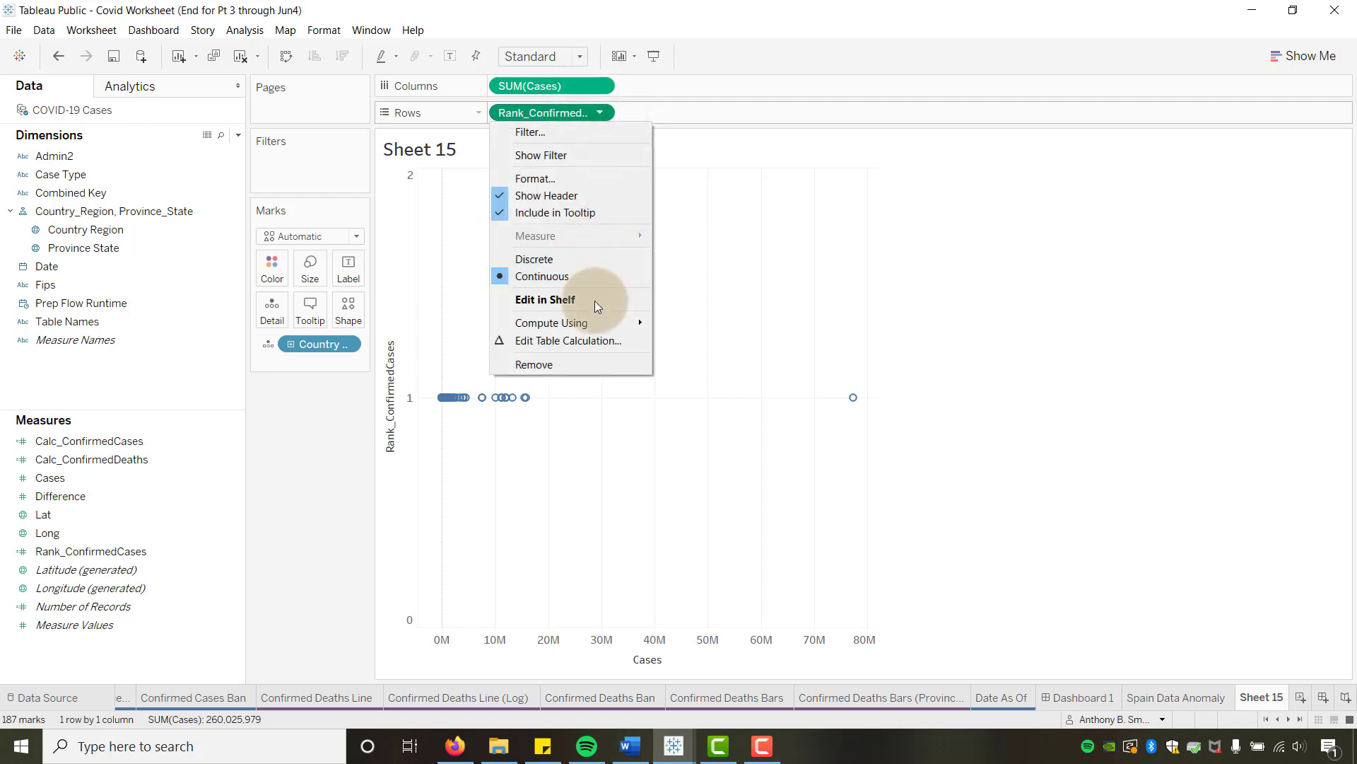
mouse_move(596, 323)
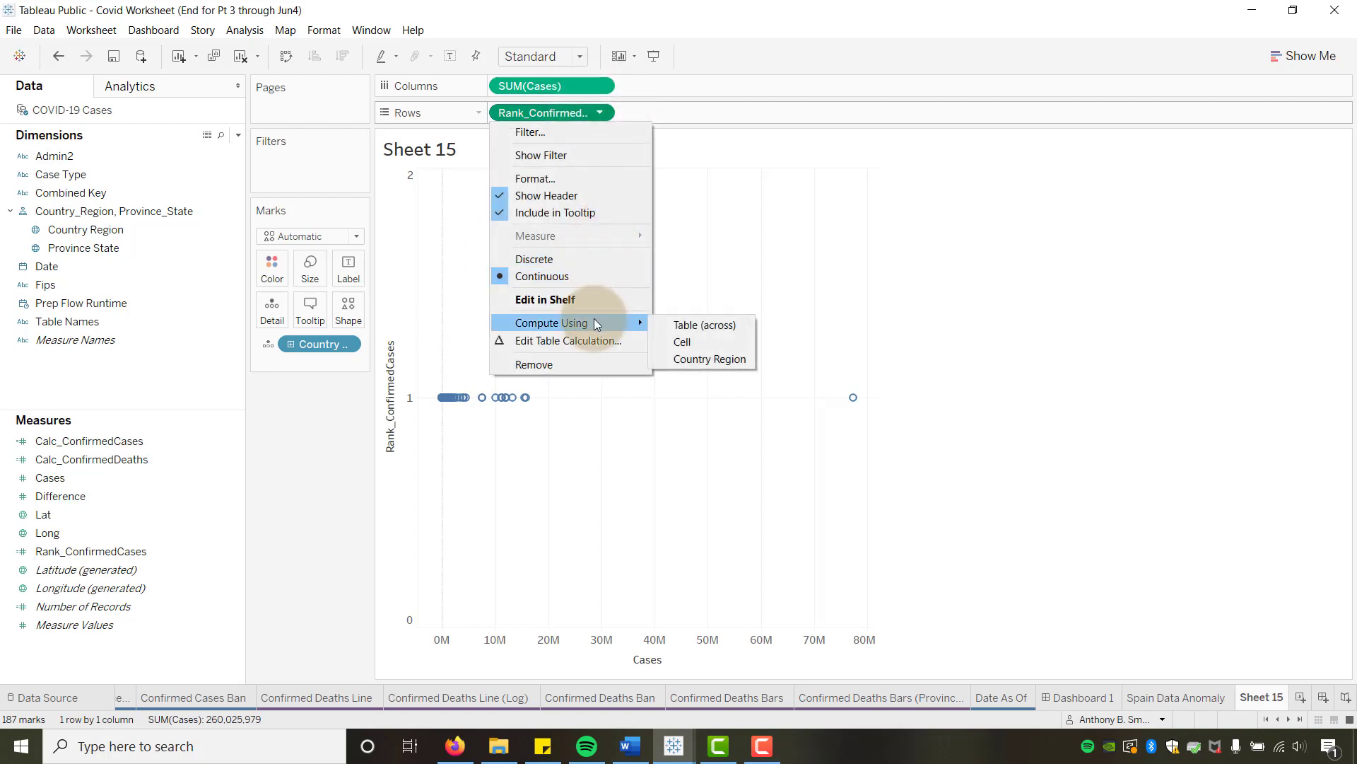
click(679, 358)
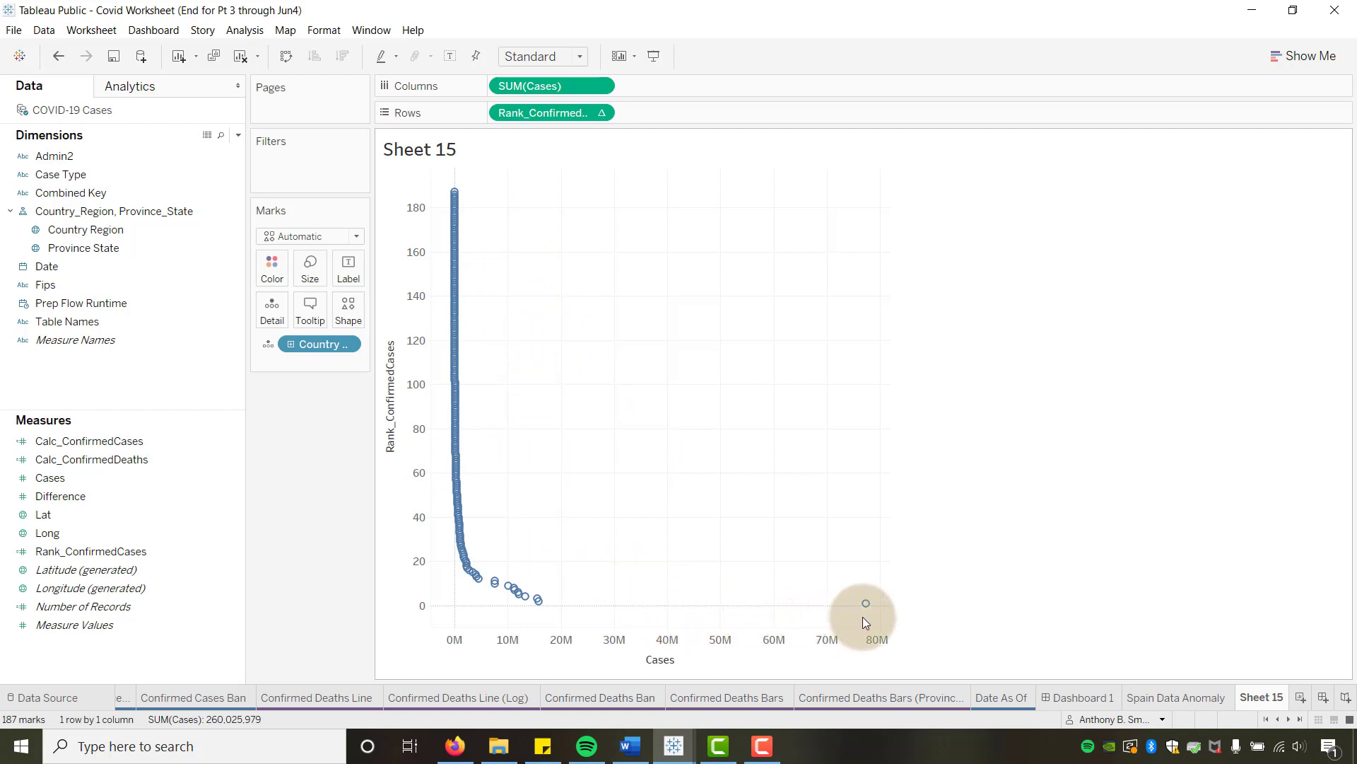
mouse_move(866, 612)
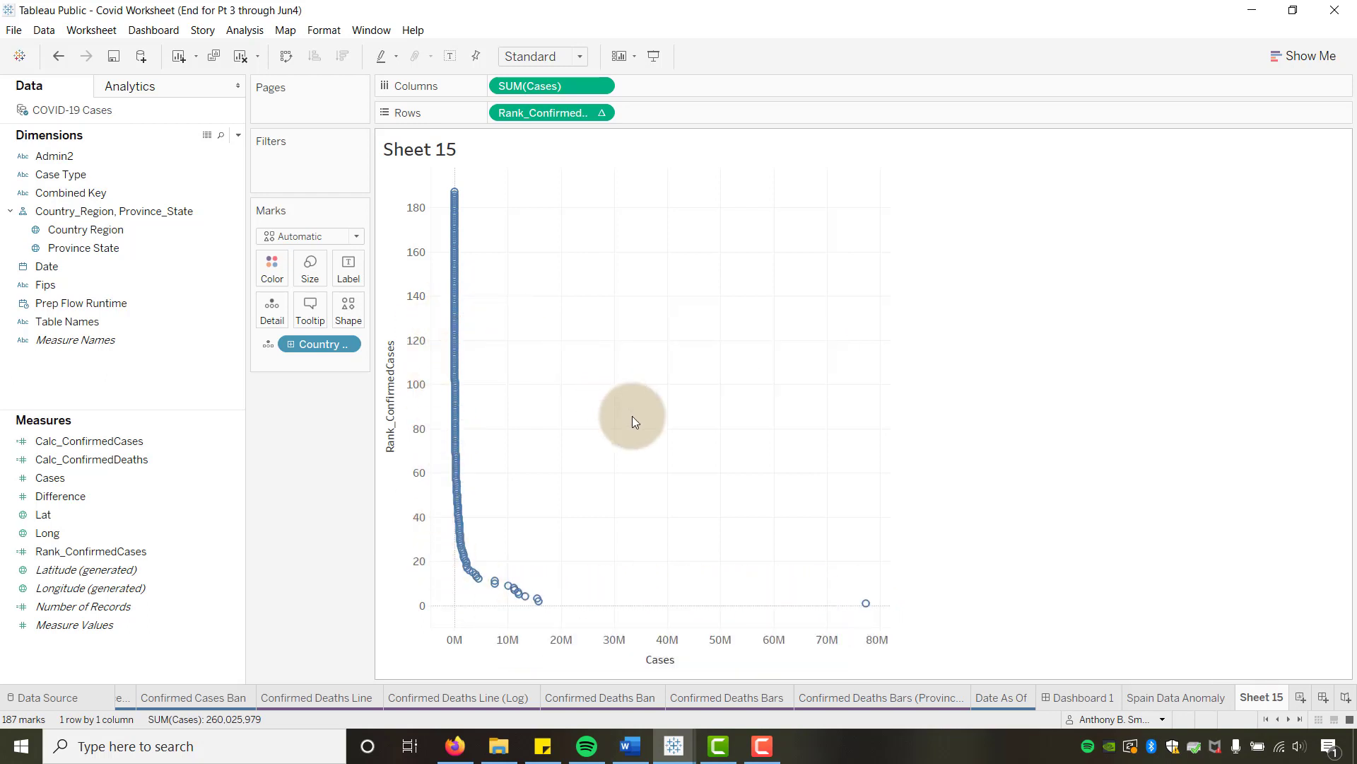
mouse_move(454, 198)
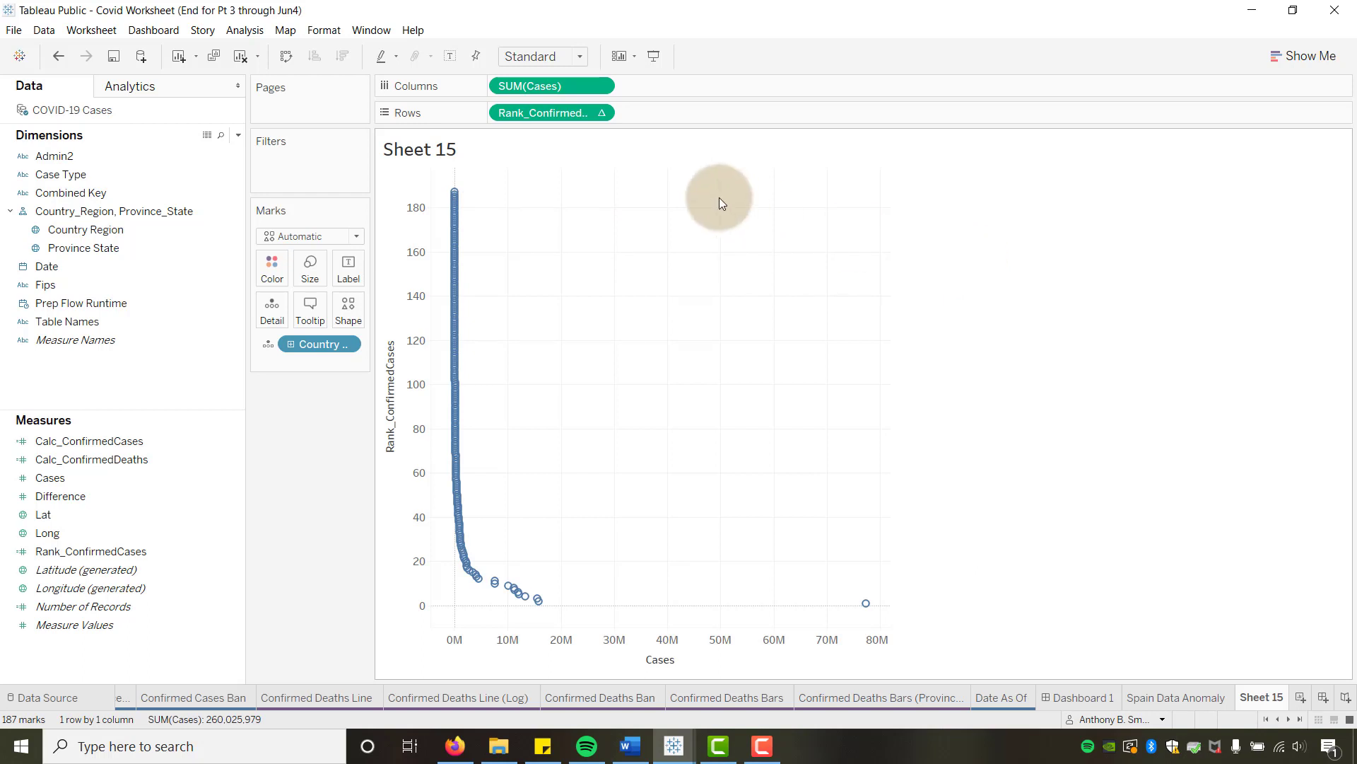
Step: Convert the Rank_ConfirmedCases field on the rows from continuous to discrete
click(601, 113)
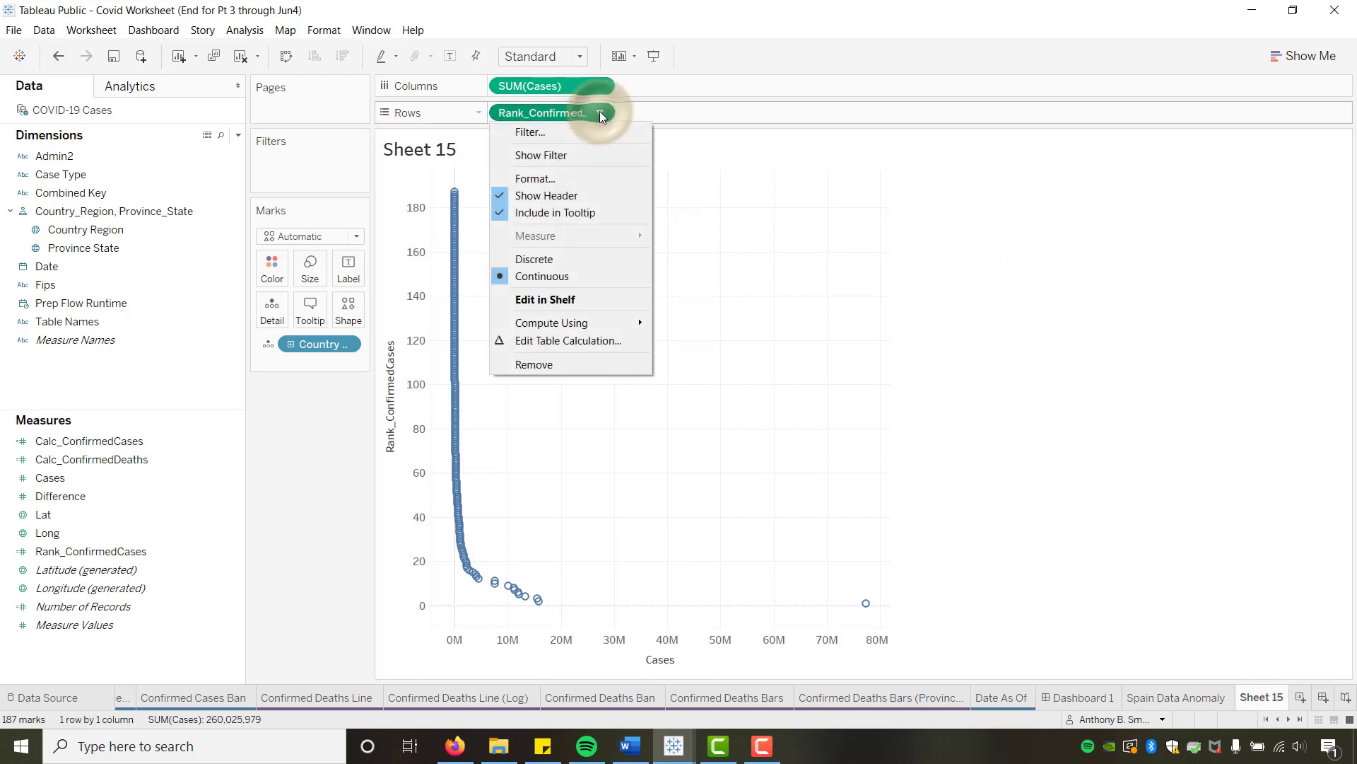
mouse_move(554, 323)
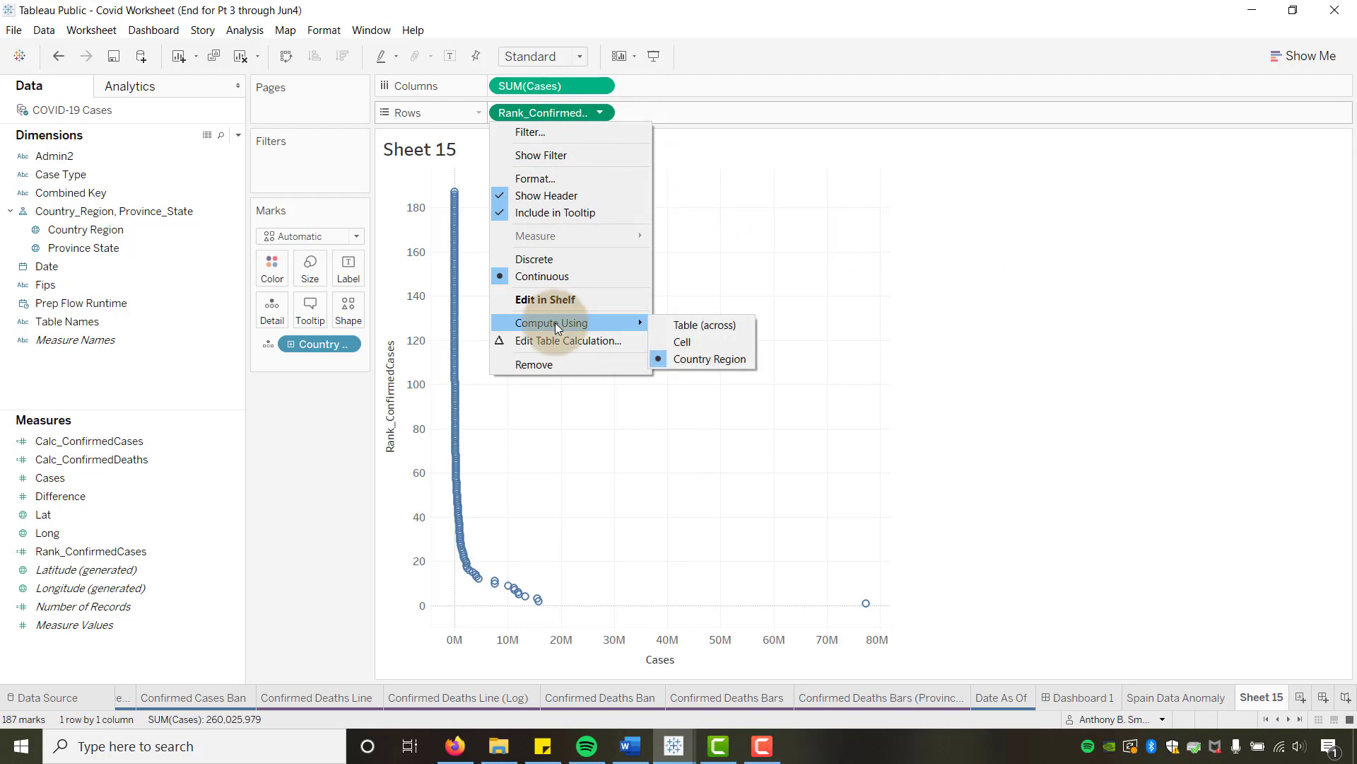
click(543, 260)
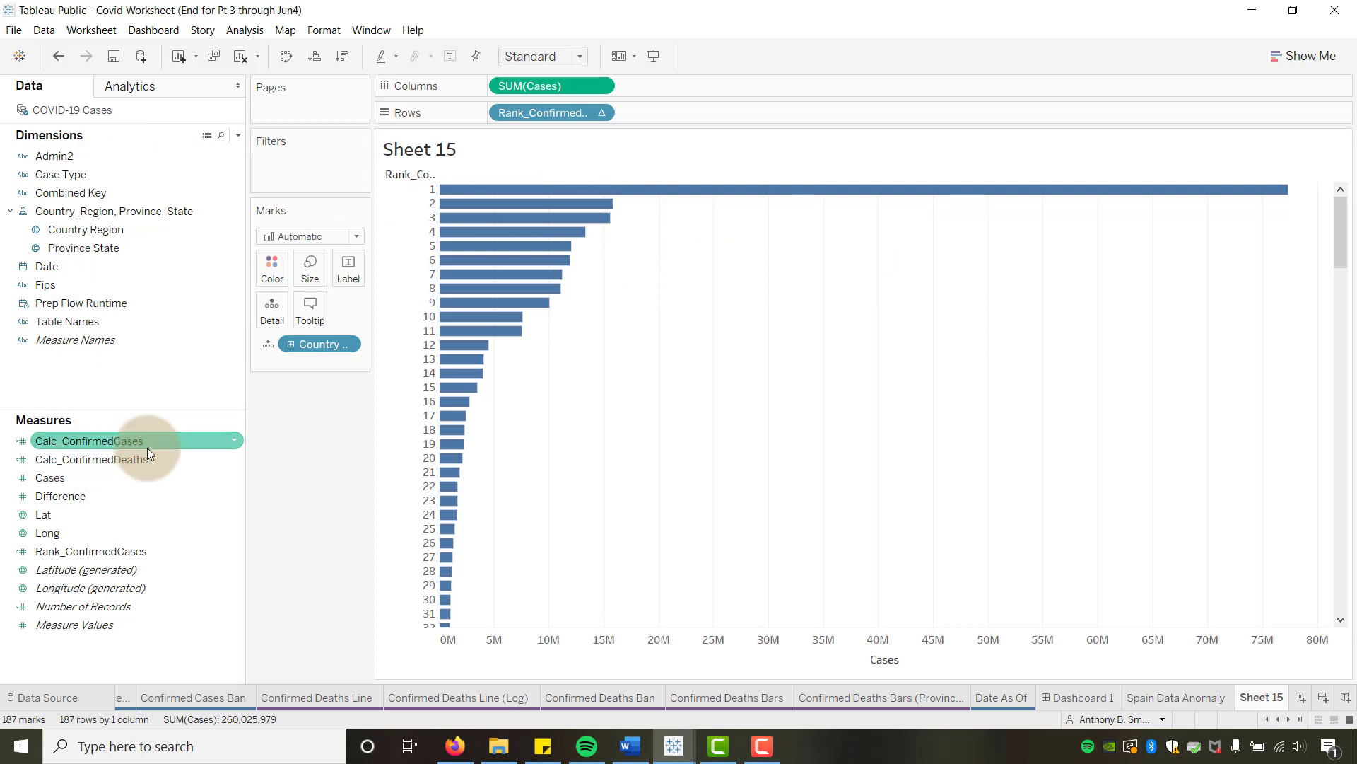
Step: Add Date to the pages as an exact date and move the page control to 6/4/2020
drag(61, 267, 278, 103)
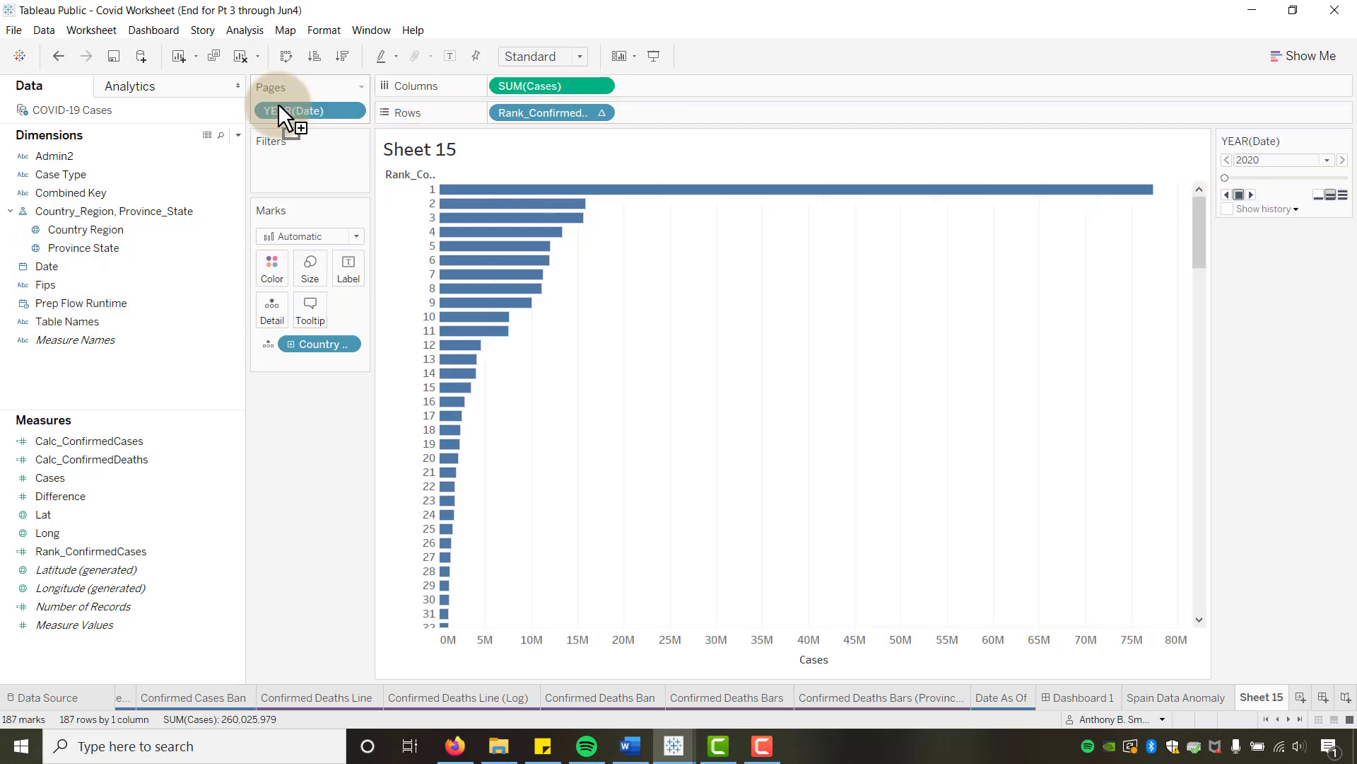
click(349, 110)
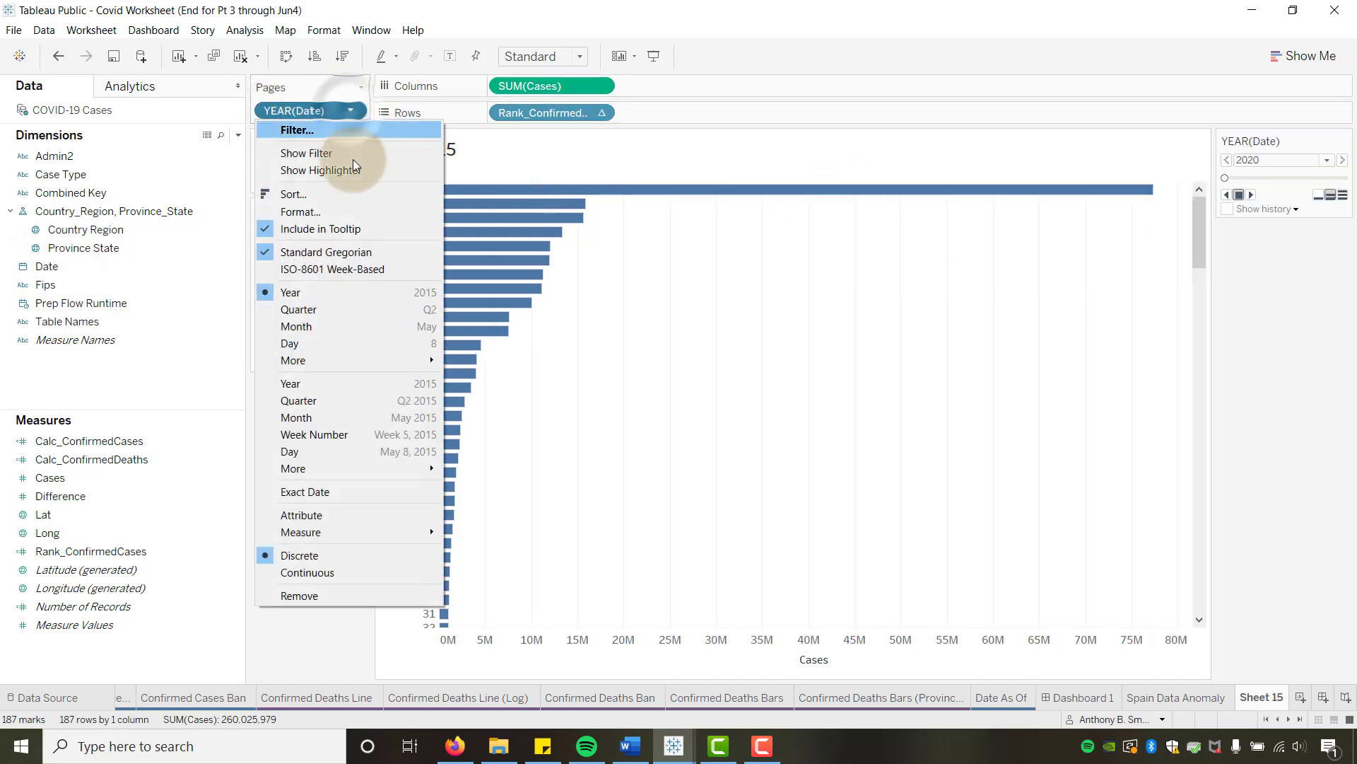
click(324, 493)
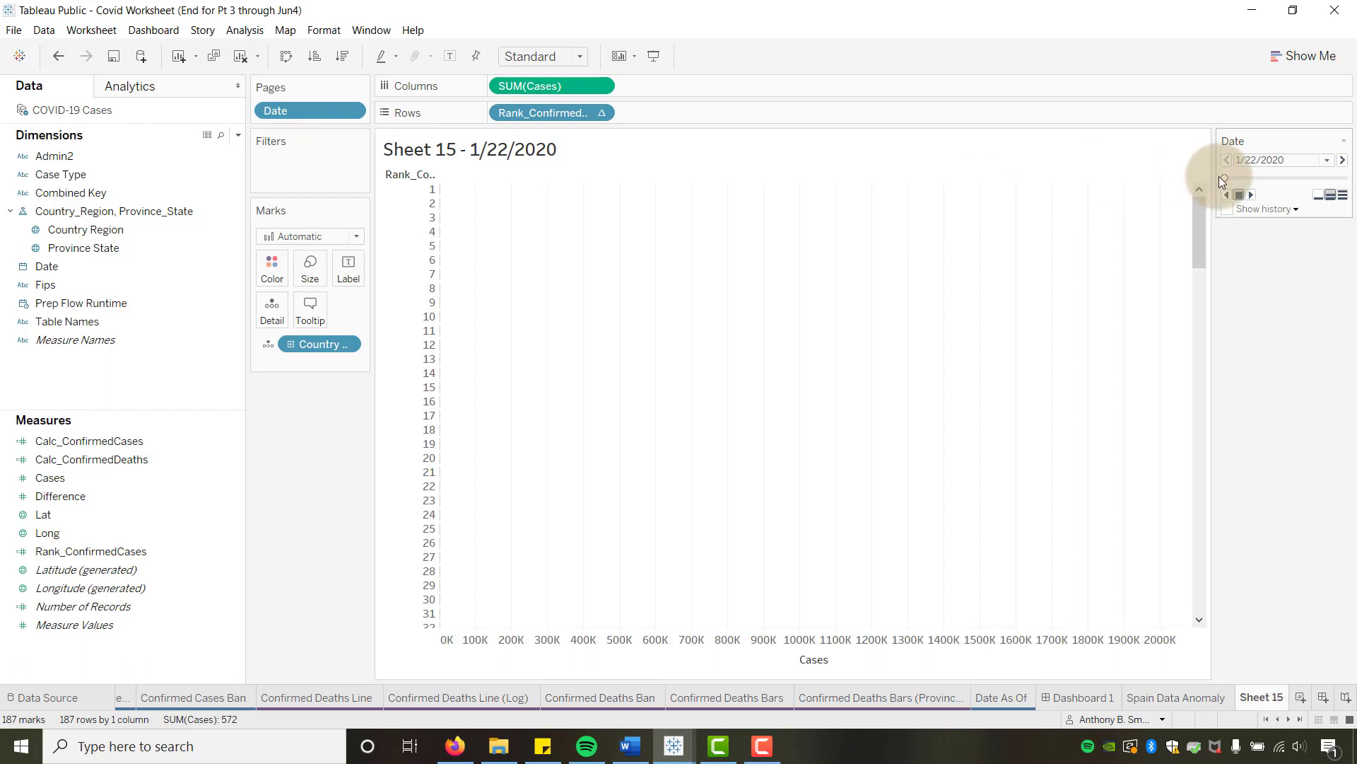
drag(1224, 176, 1356, 182)
click(1291, 164)
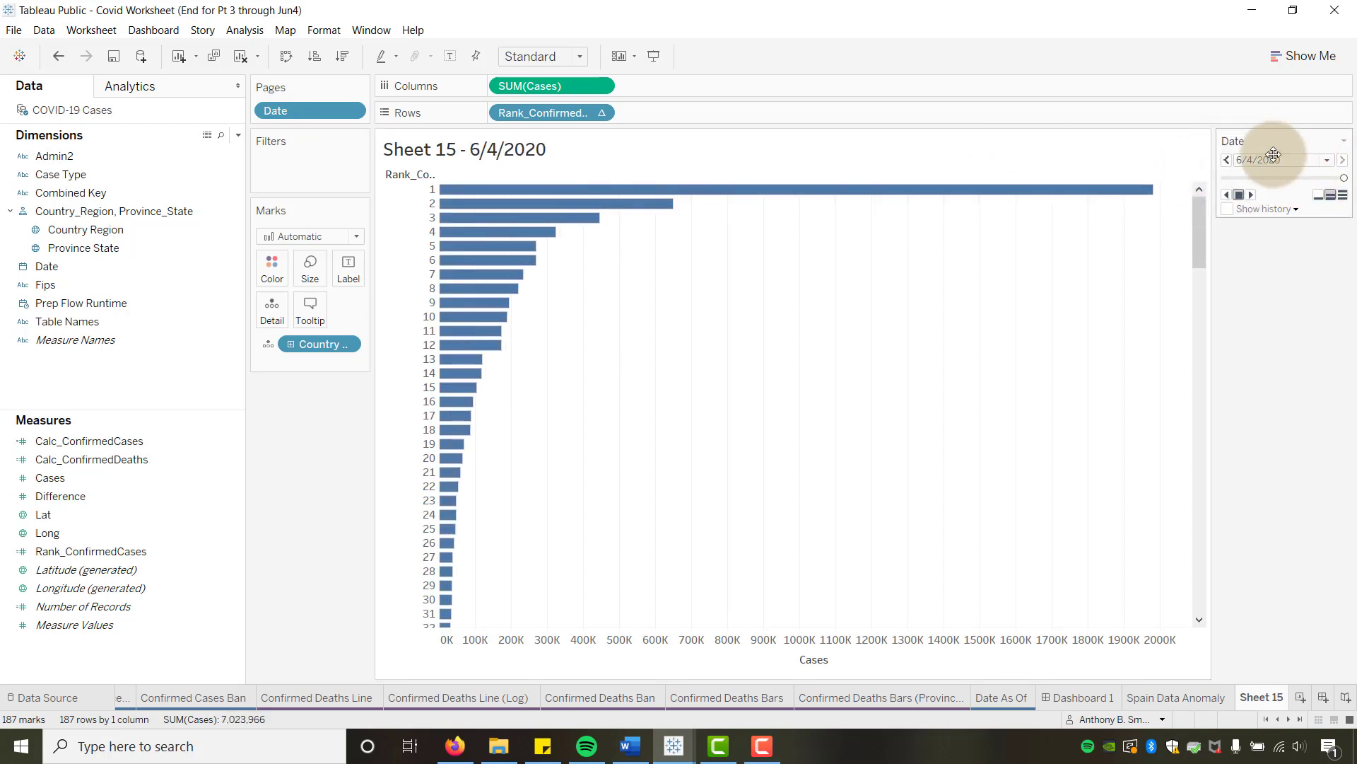
click(1260, 285)
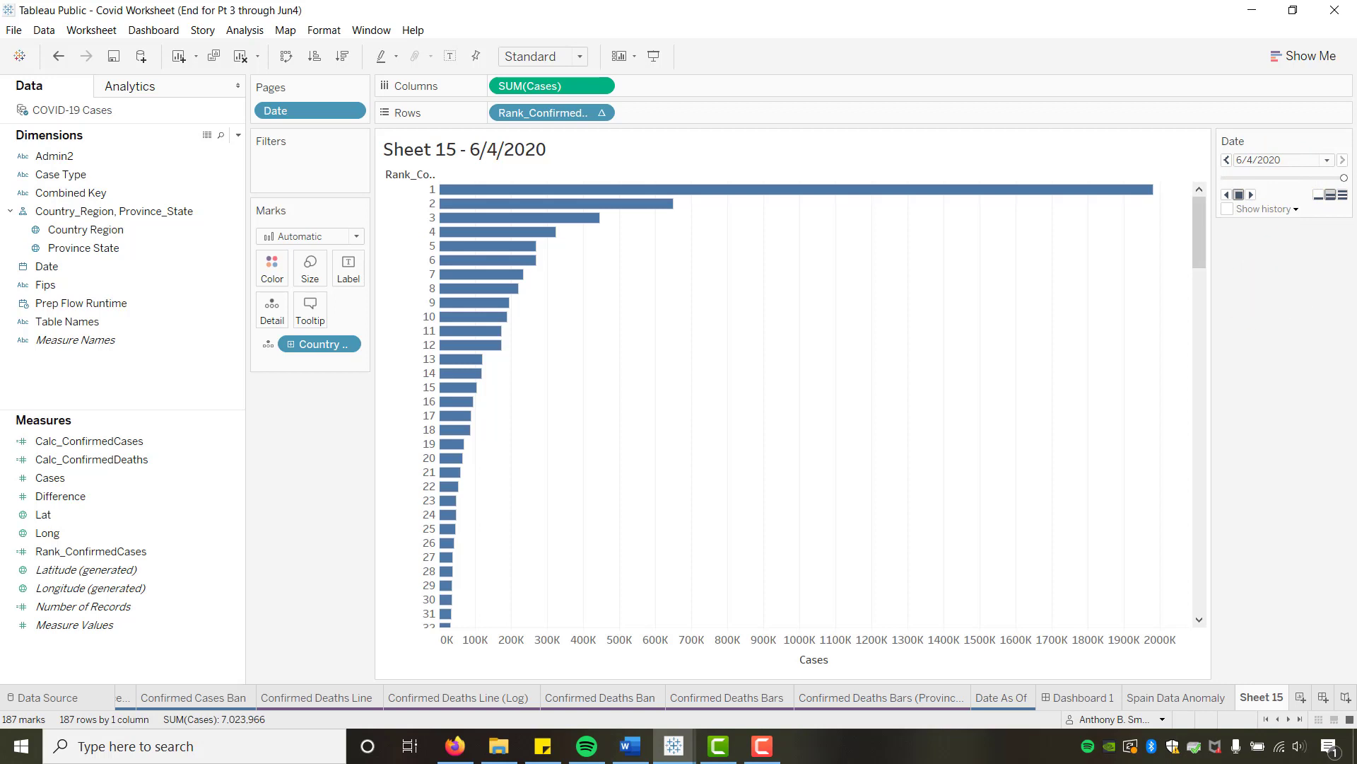
Step: Filter the sheet by Case Type, keeping only Confirmed
key(alt+Tab)
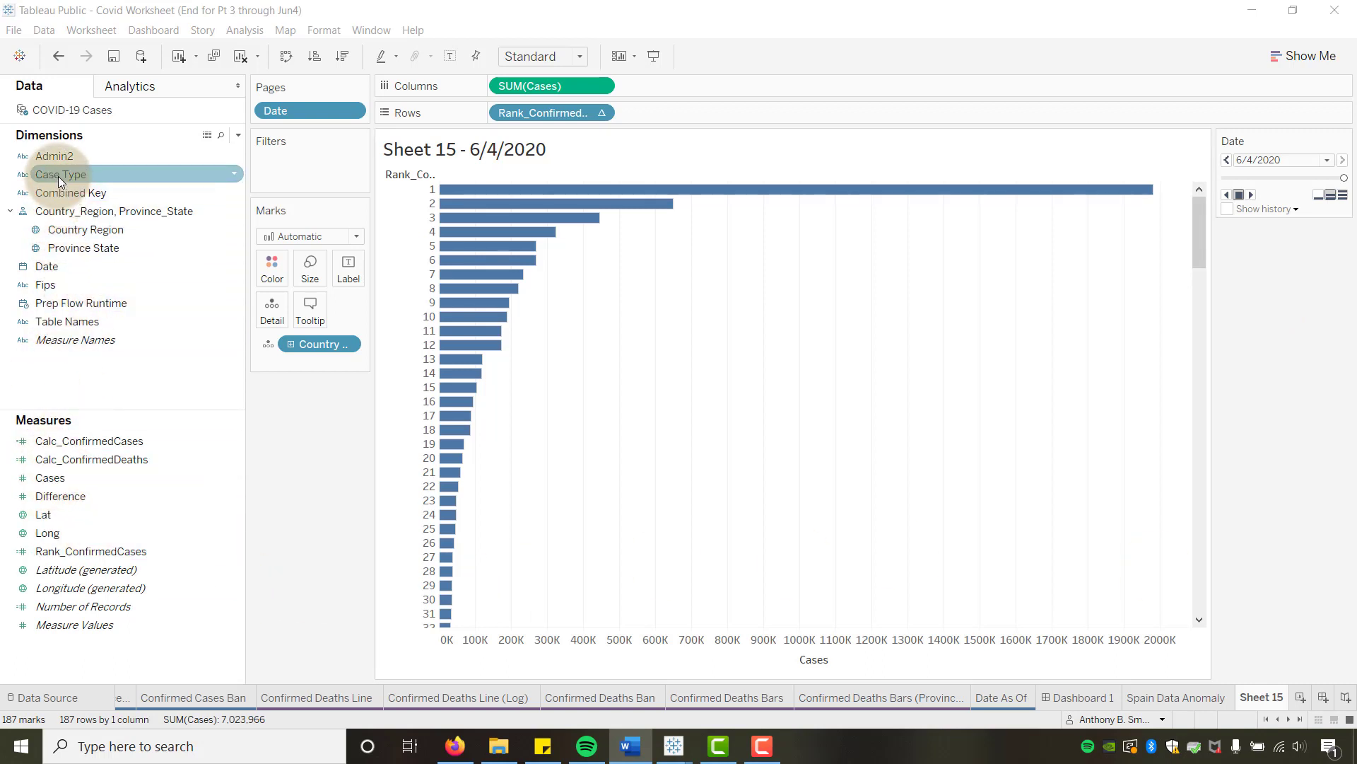
drag(58, 176, 275, 165)
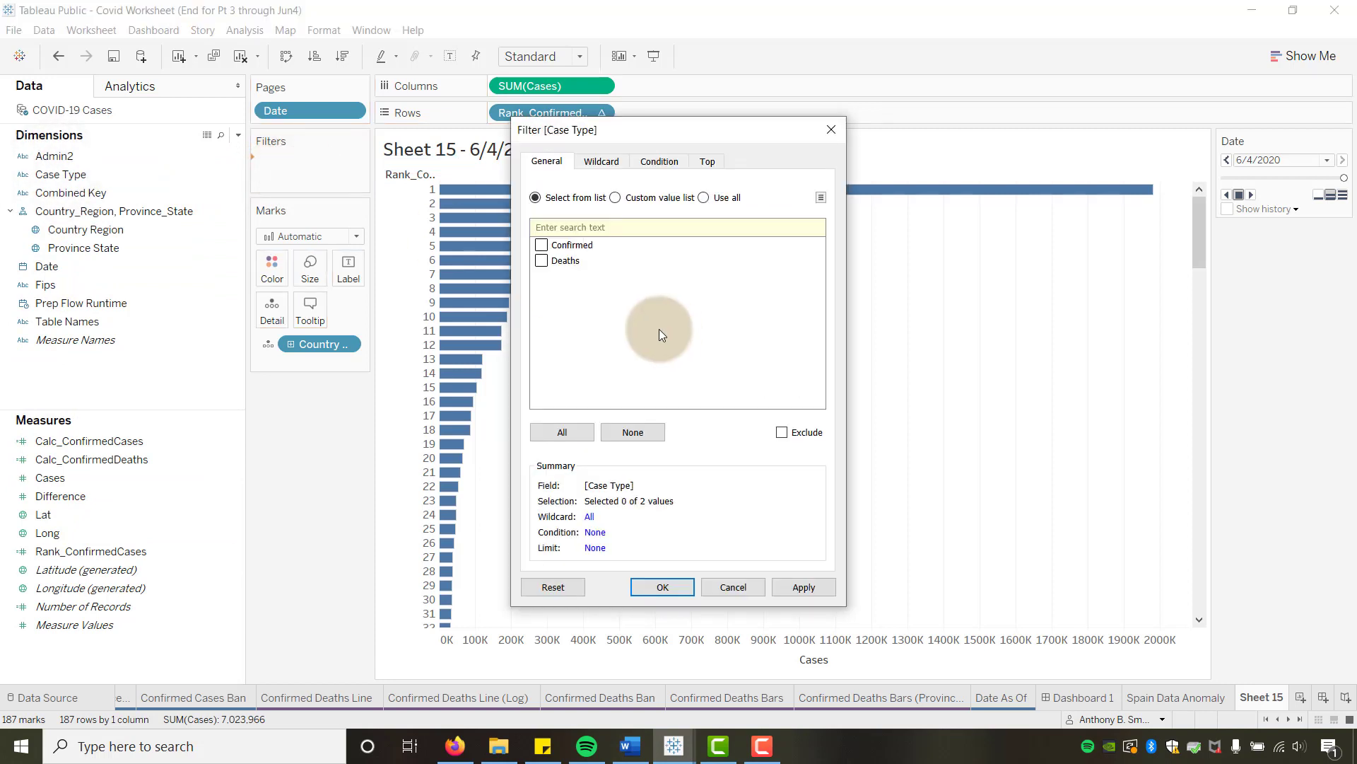
click(542, 244)
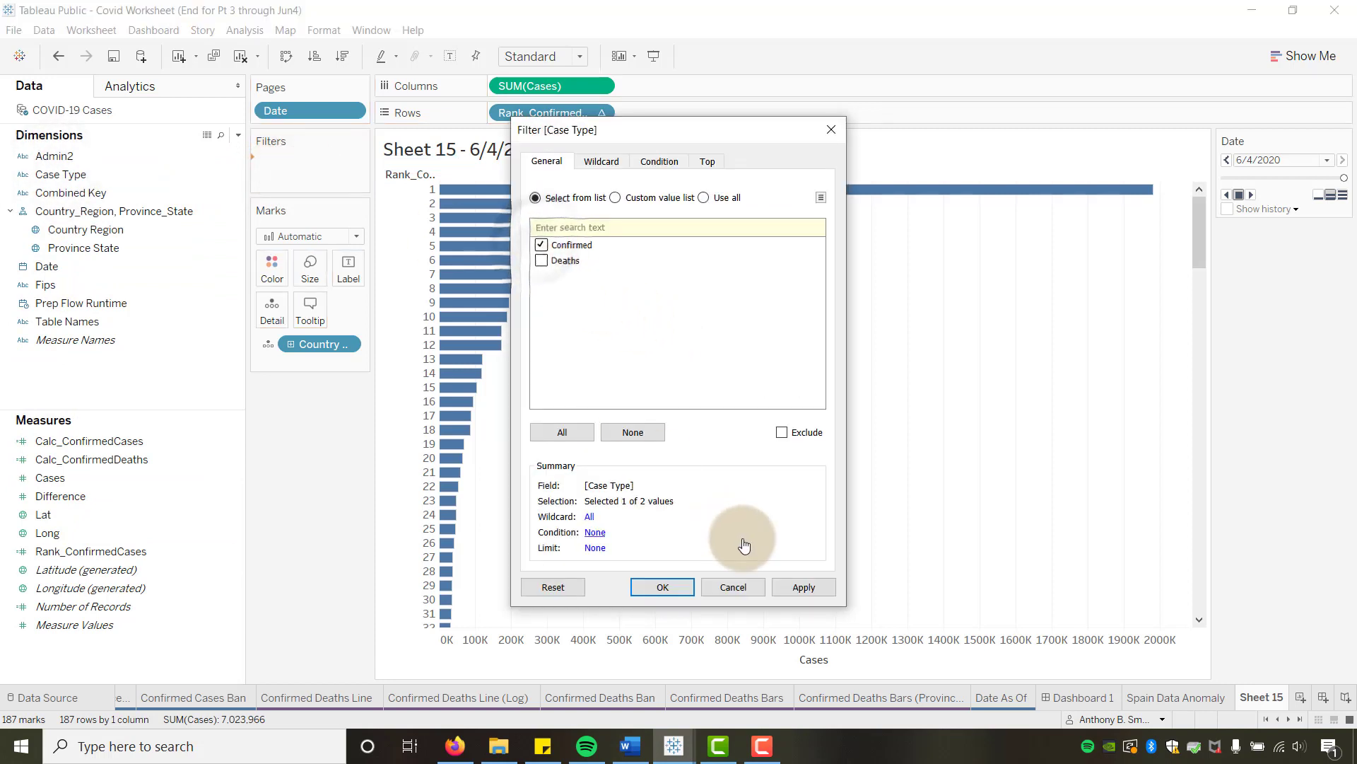
click(803, 589)
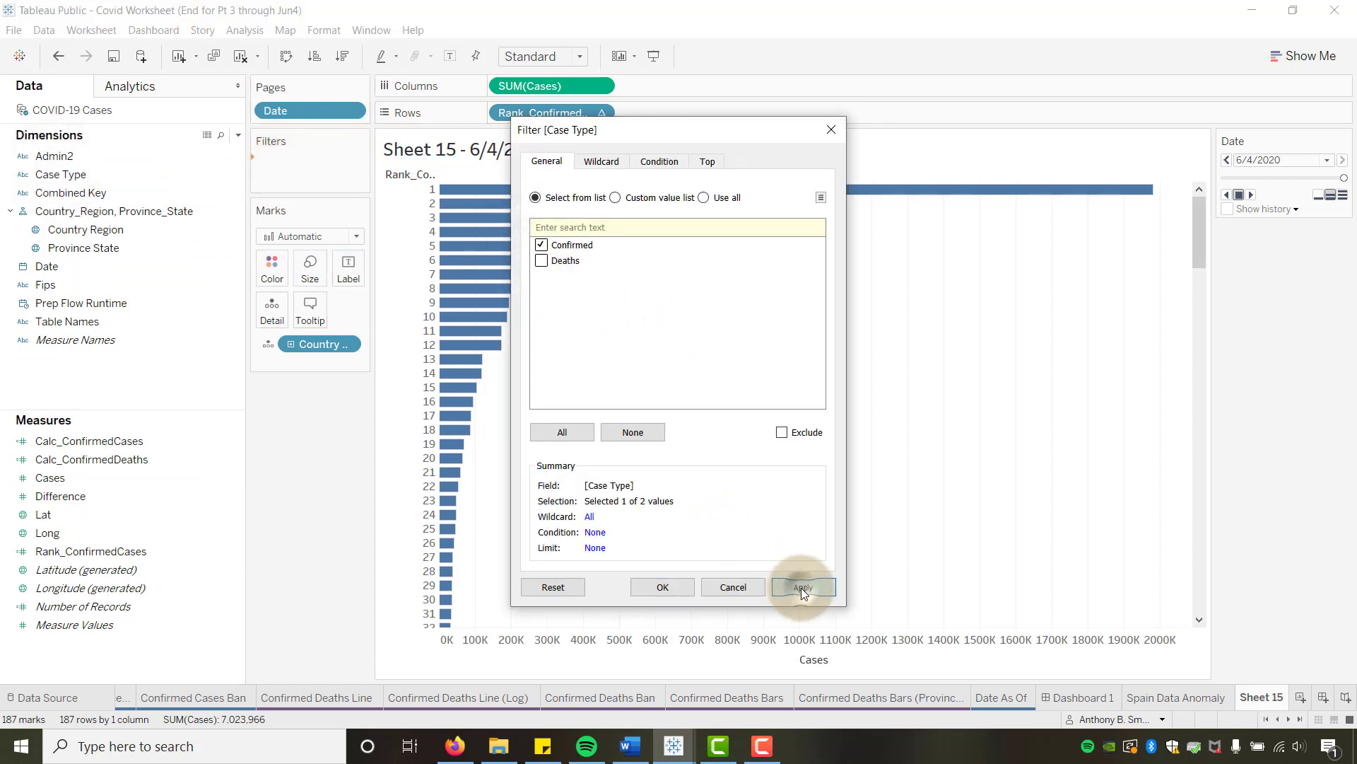
click(654, 587)
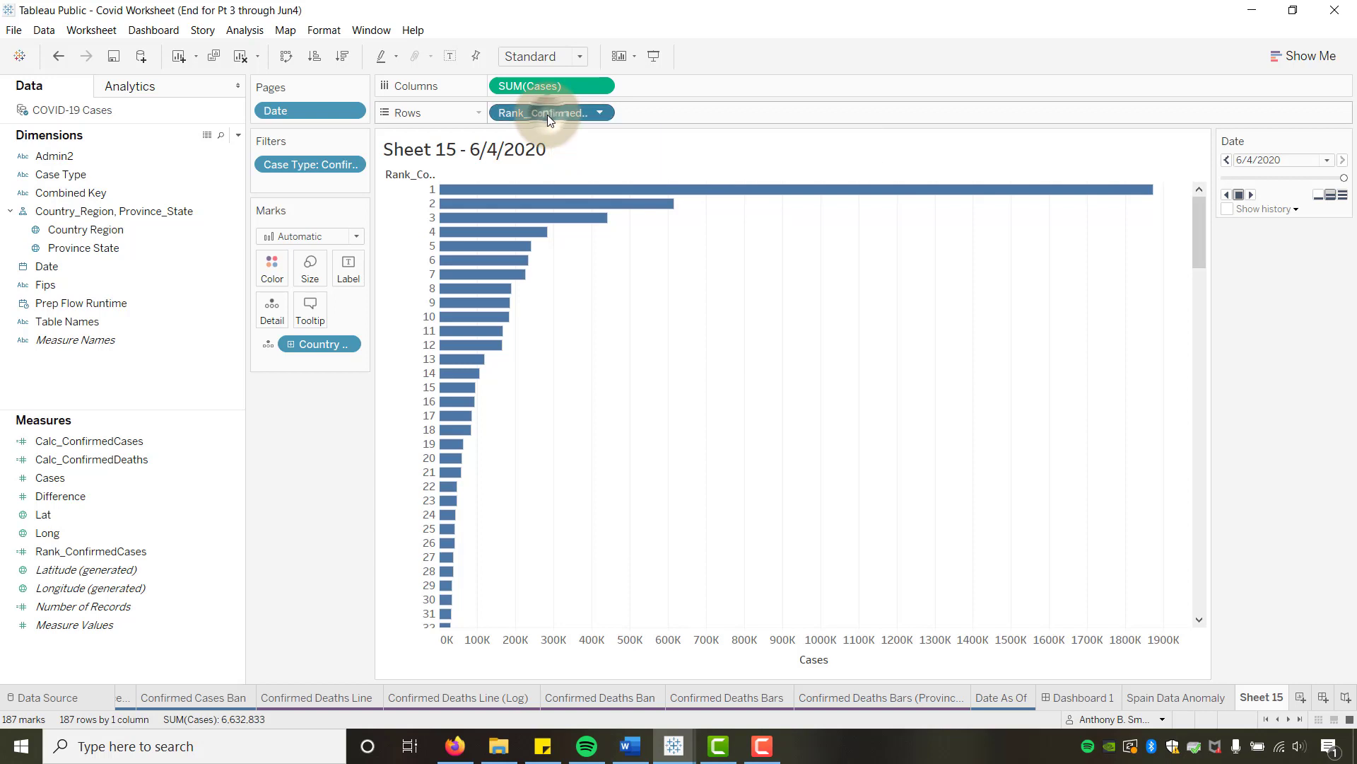
Step: Add Rank_ConfirmedCases from the rows as a filter, keeping only ranks 1 through 10
drag(547, 115, 317, 184)
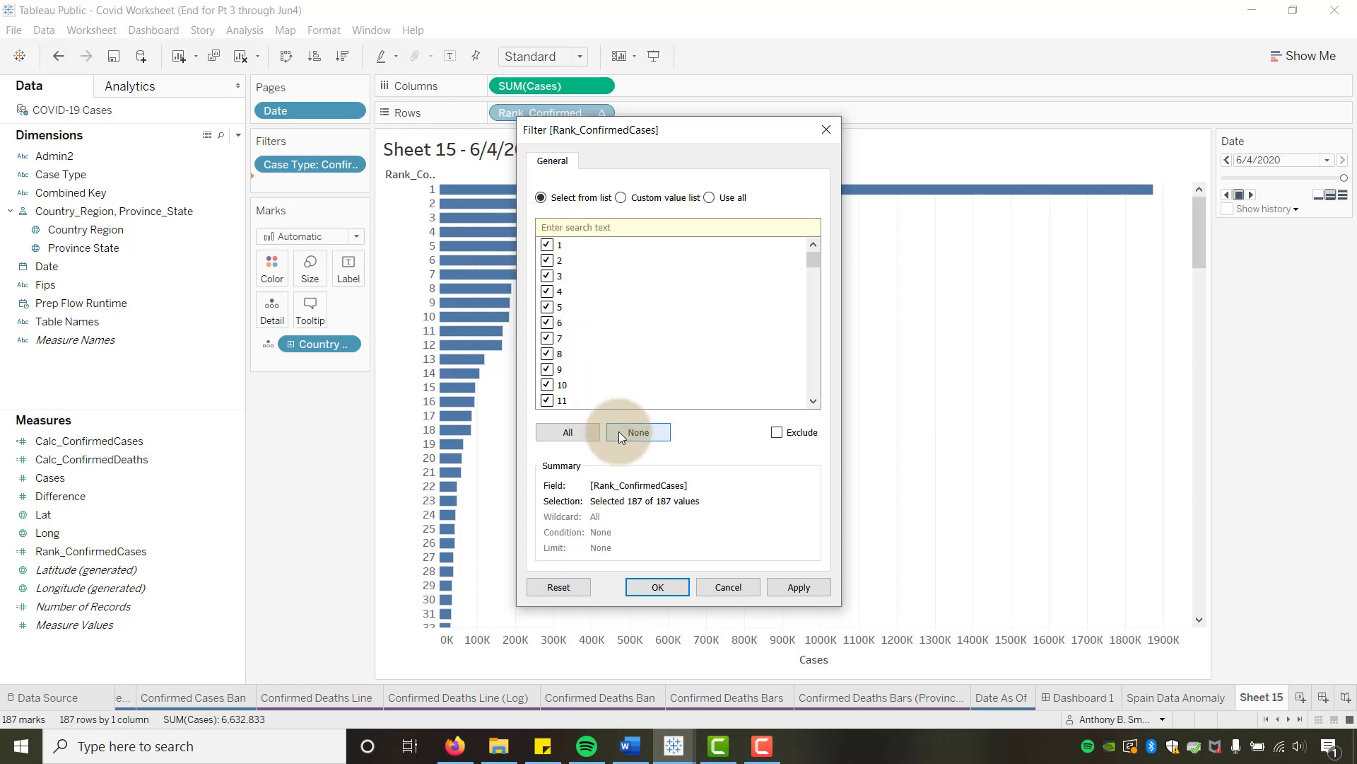
click(640, 433)
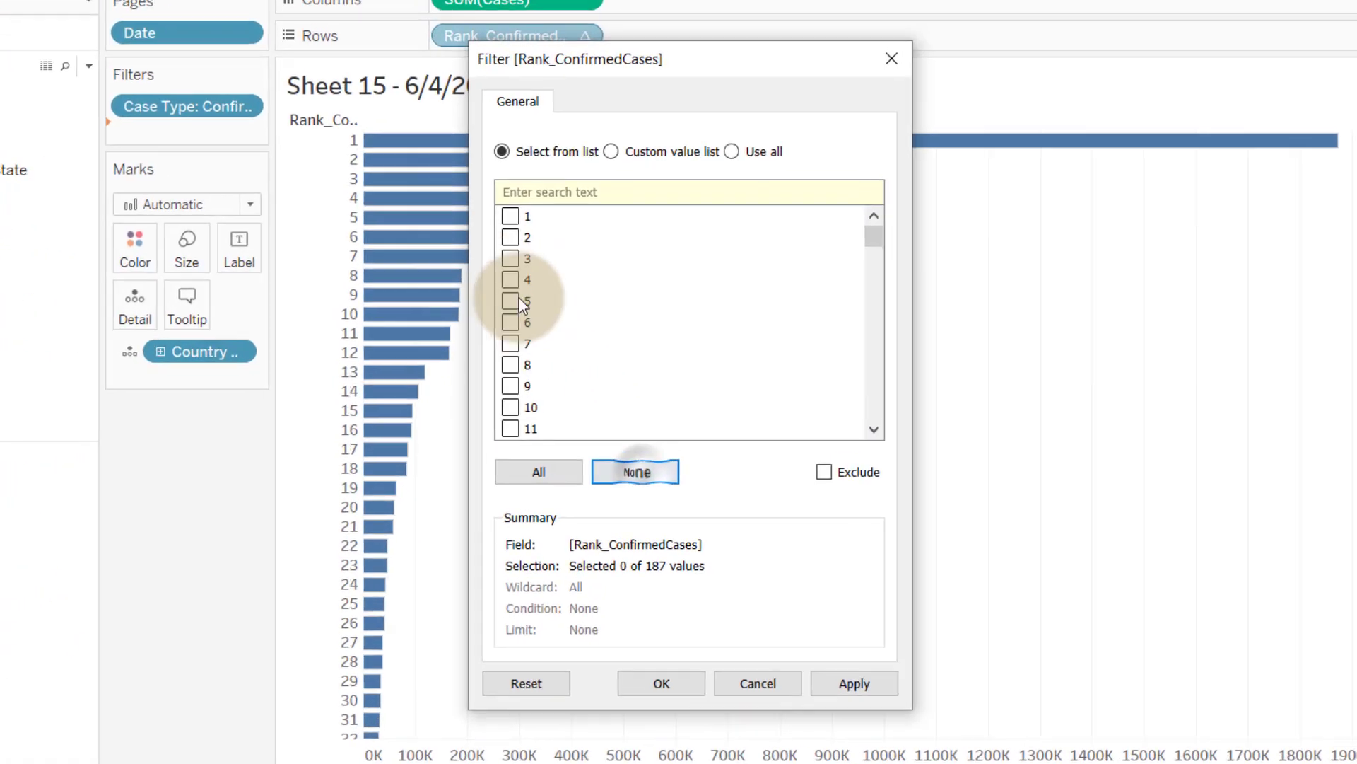
click(496, 208)
click(498, 230)
click(499, 253)
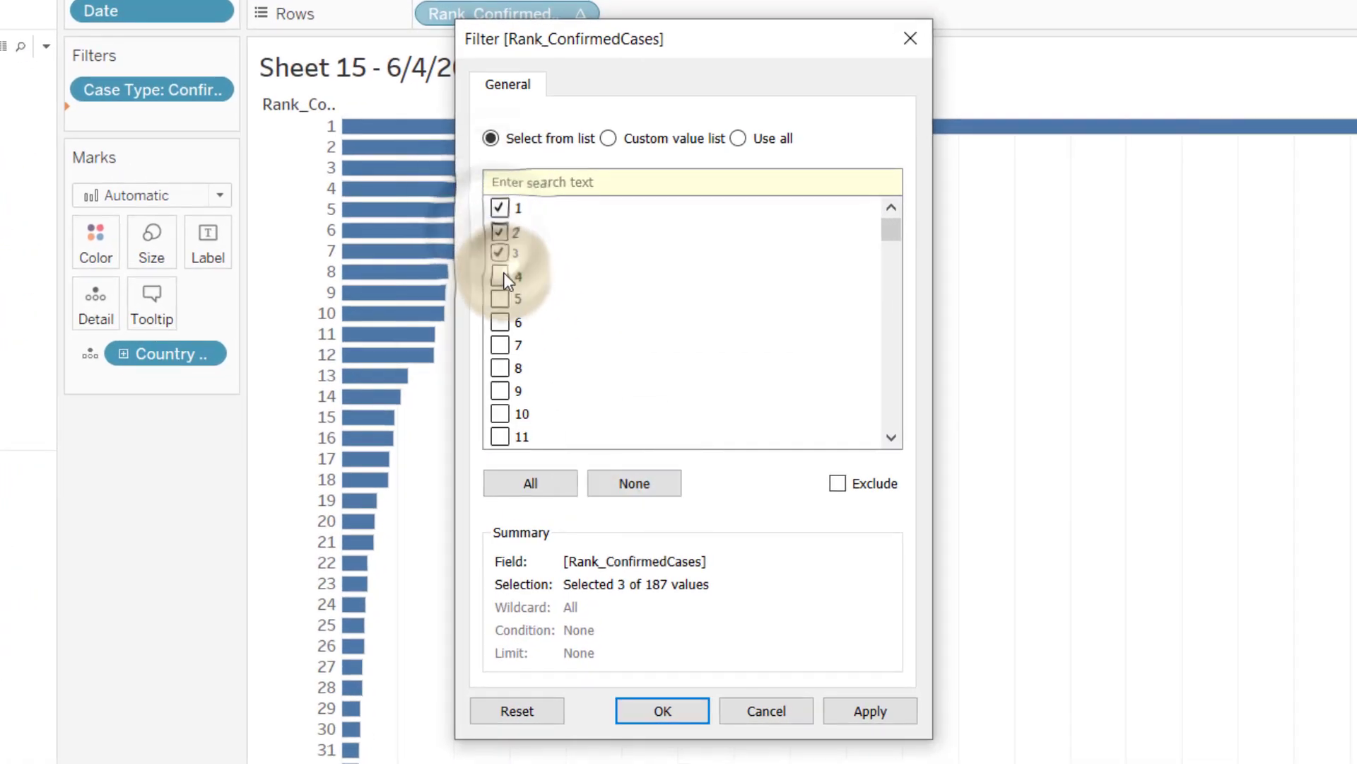
click(500, 276)
click(500, 298)
click(500, 321)
click(500, 345)
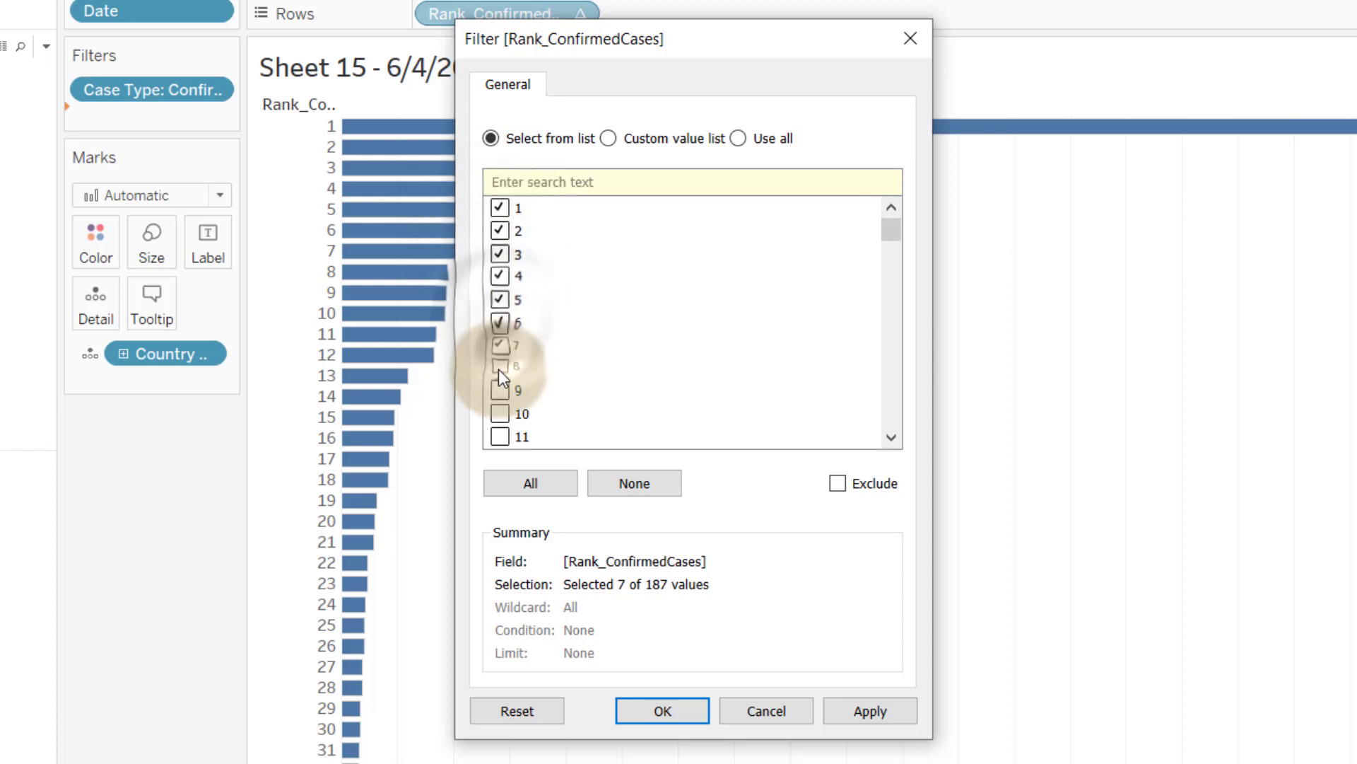
click(500, 367)
click(499, 391)
click(501, 414)
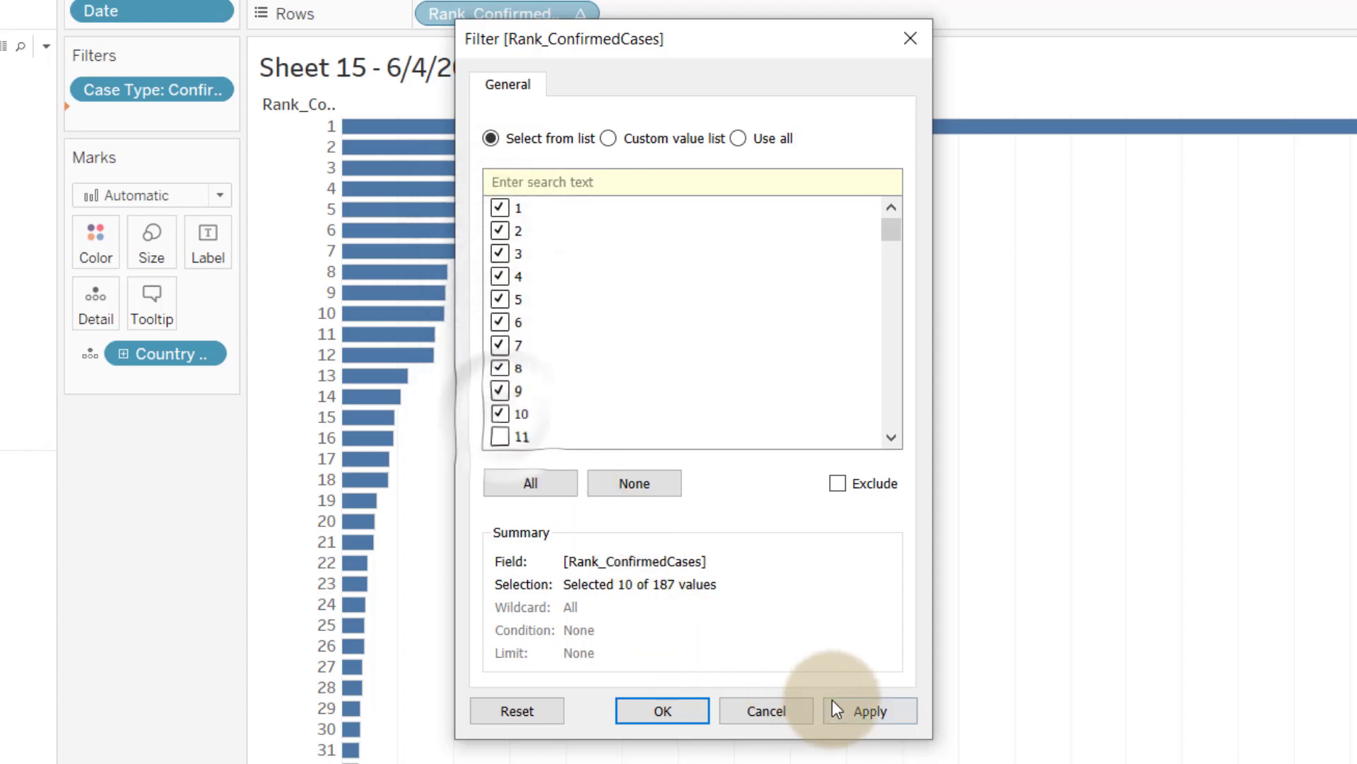
click(855, 708)
click(662, 711)
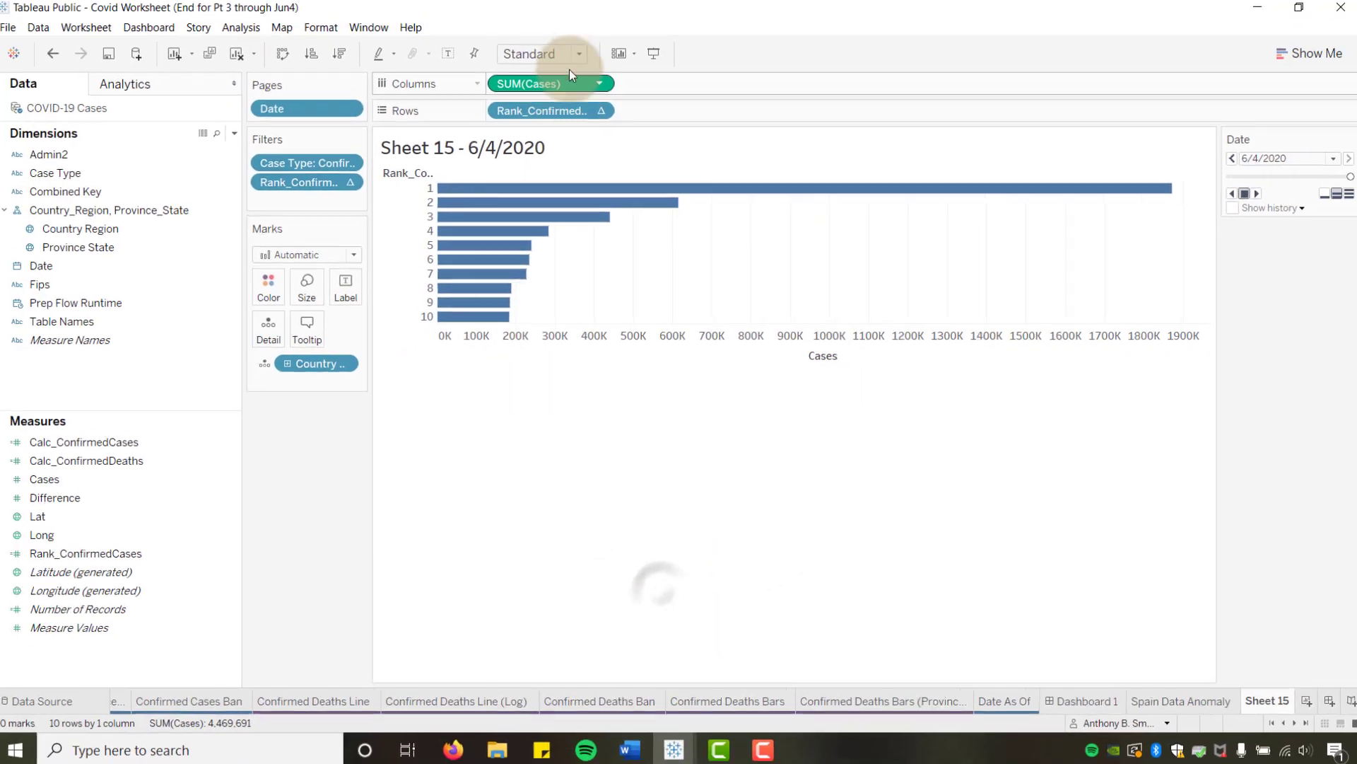
Step: Fit the chart to Entire View and label the bars with Country Region and Cases
click(576, 58)
click(557, 119)
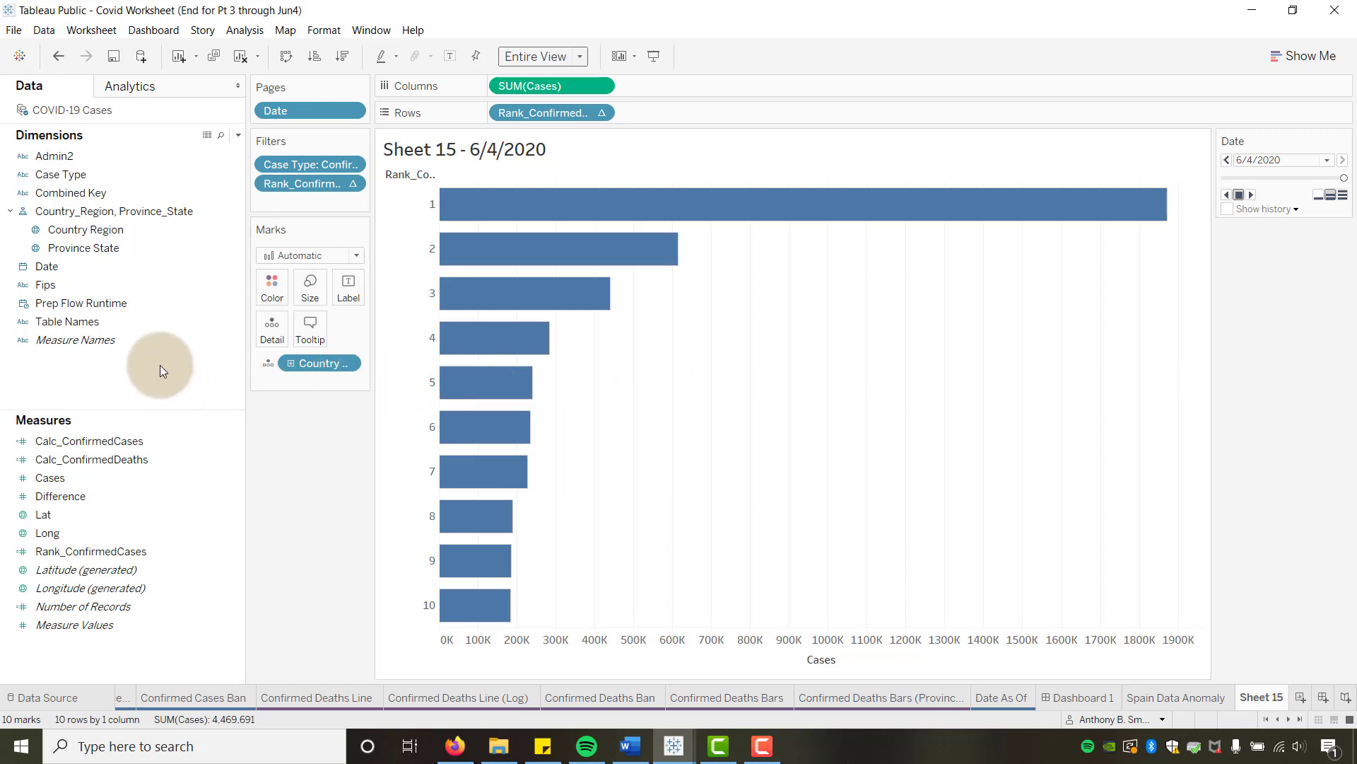
click(106, 342)
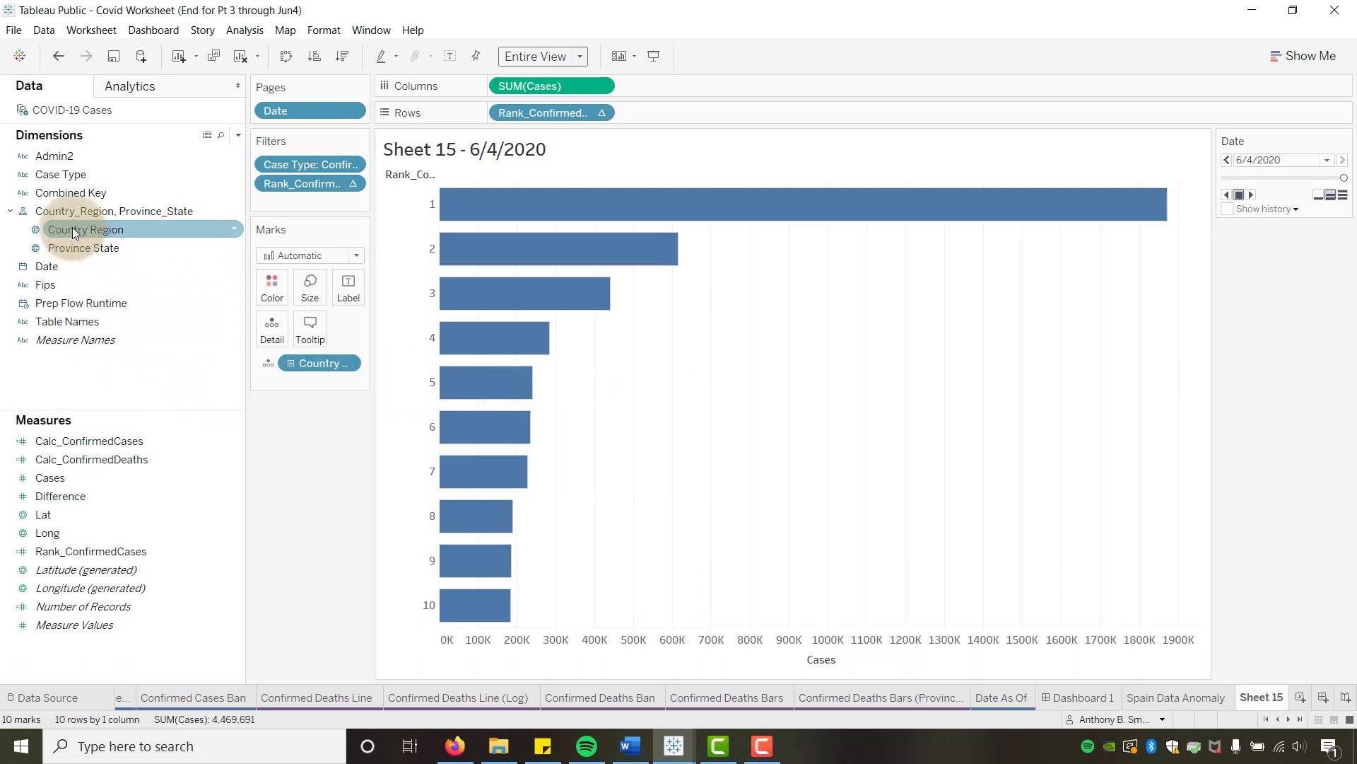
drag(74, 230, 349, 287)
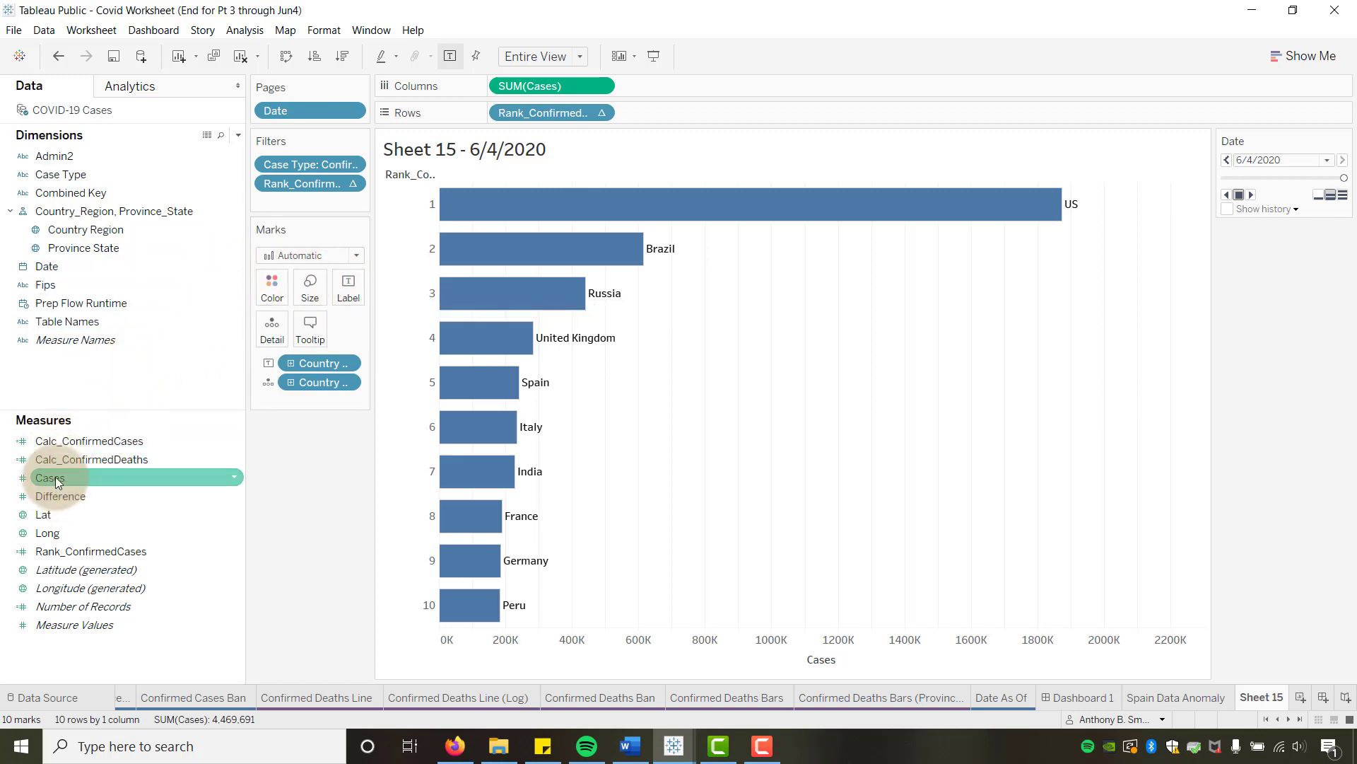
drag(50, 477, 346, 283)
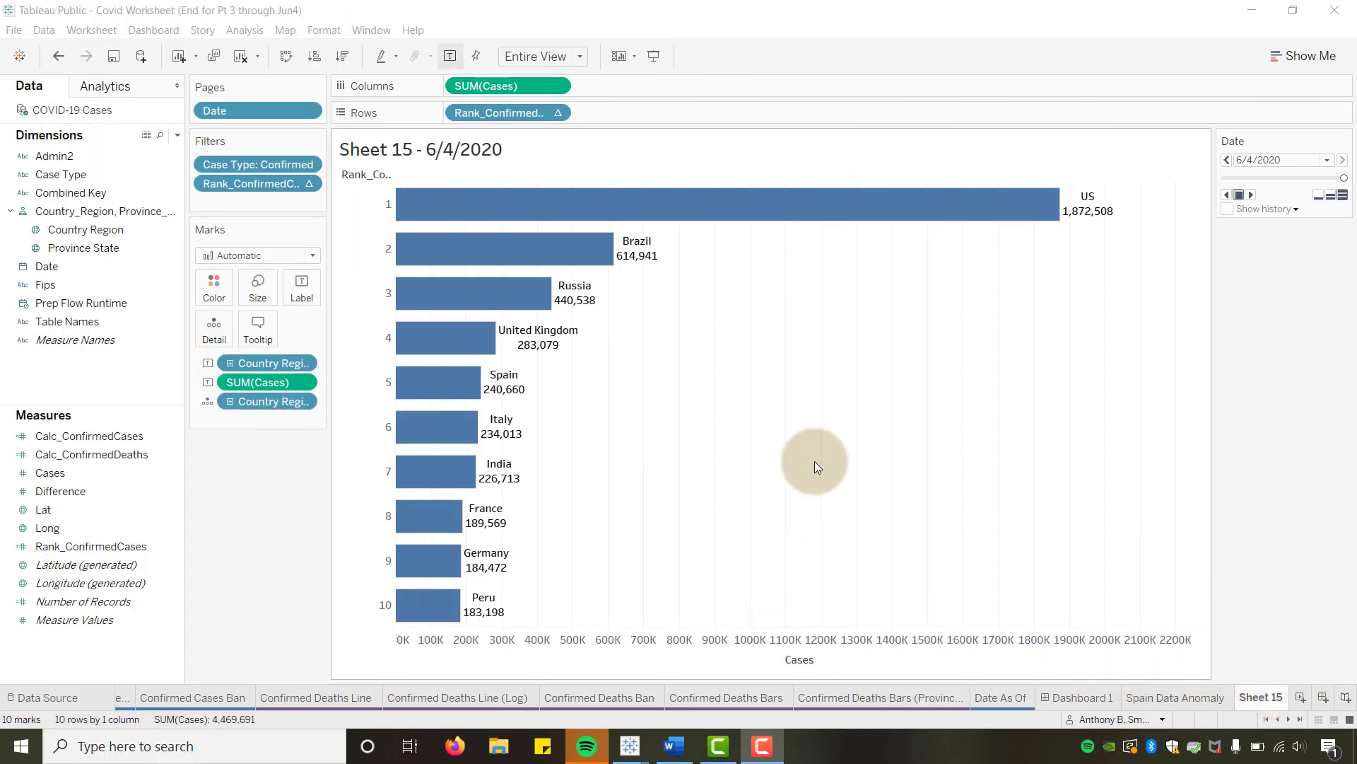
Step: Set the horizontal alignment of the bar labels to left
click(303, 292)
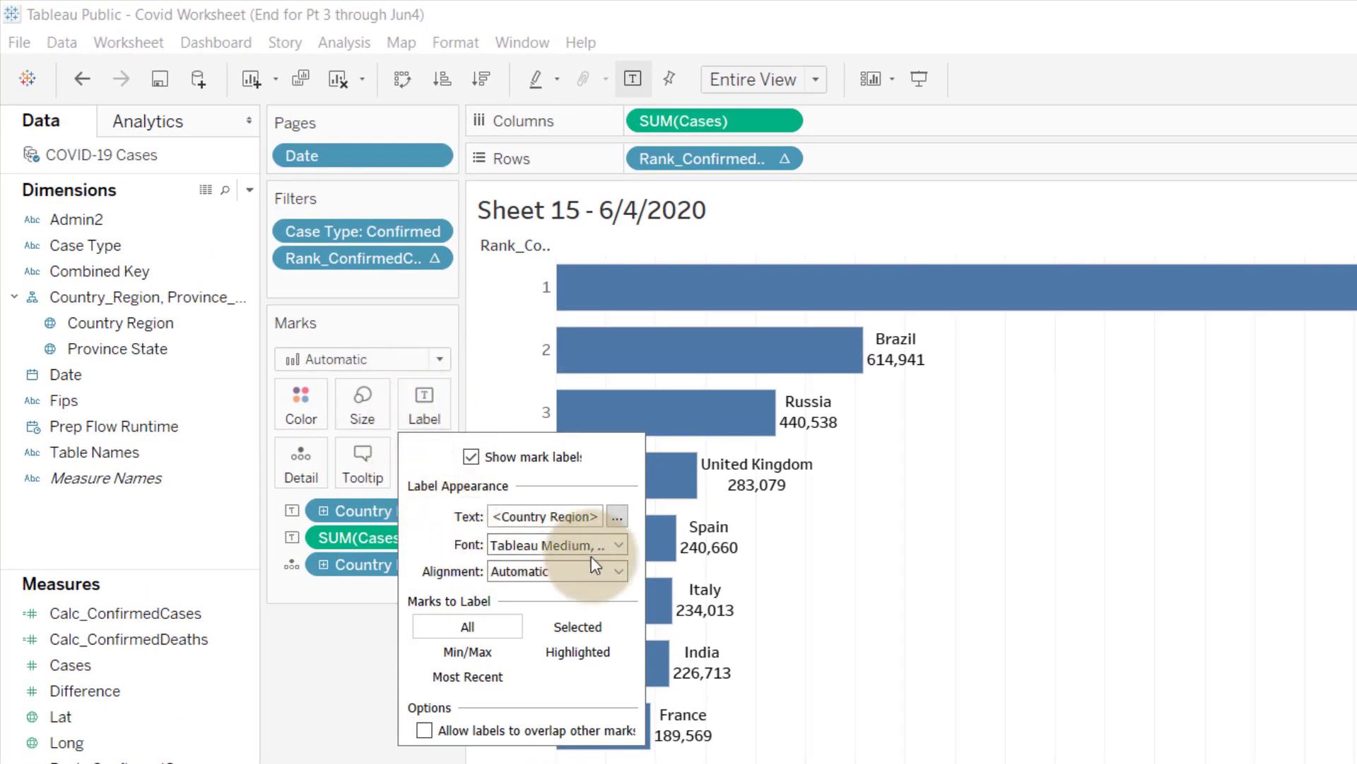
click(618, 572)
click(523, 658)
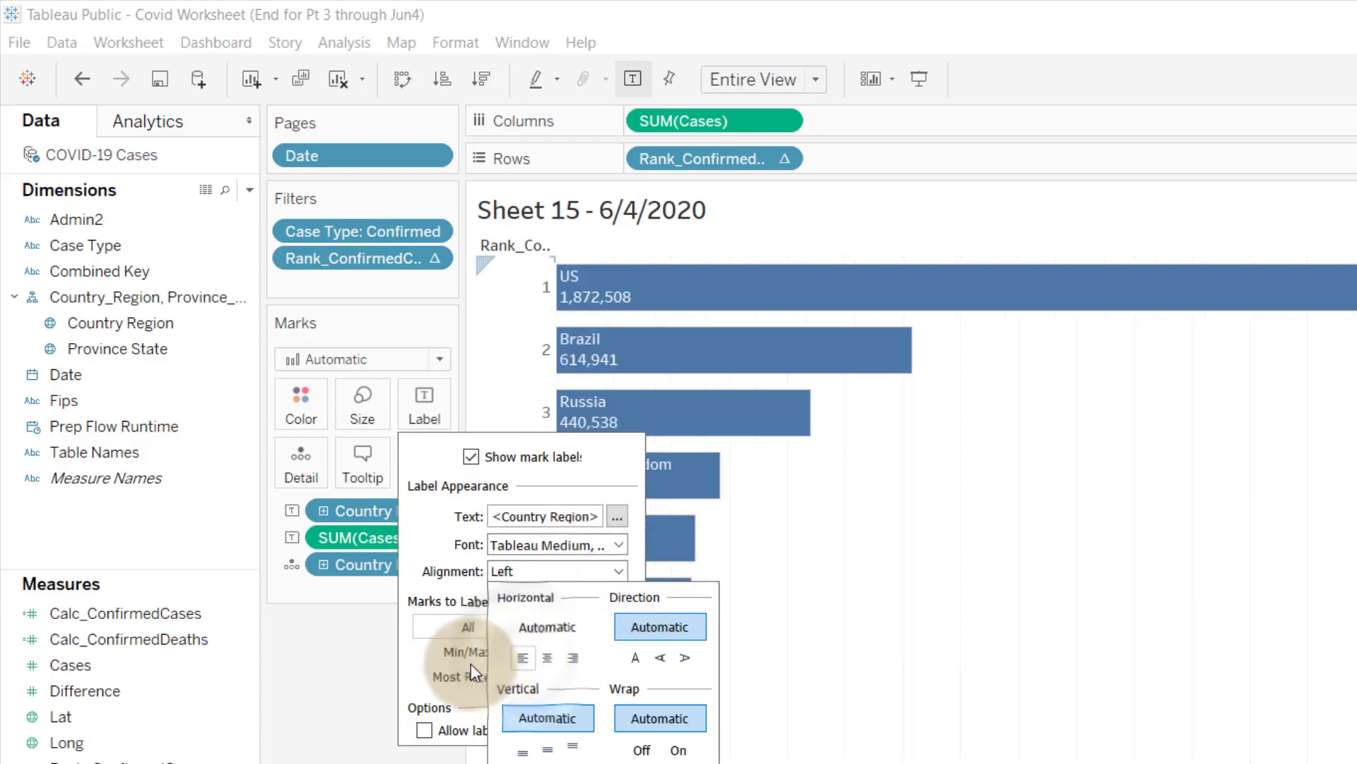
click(600, 458)
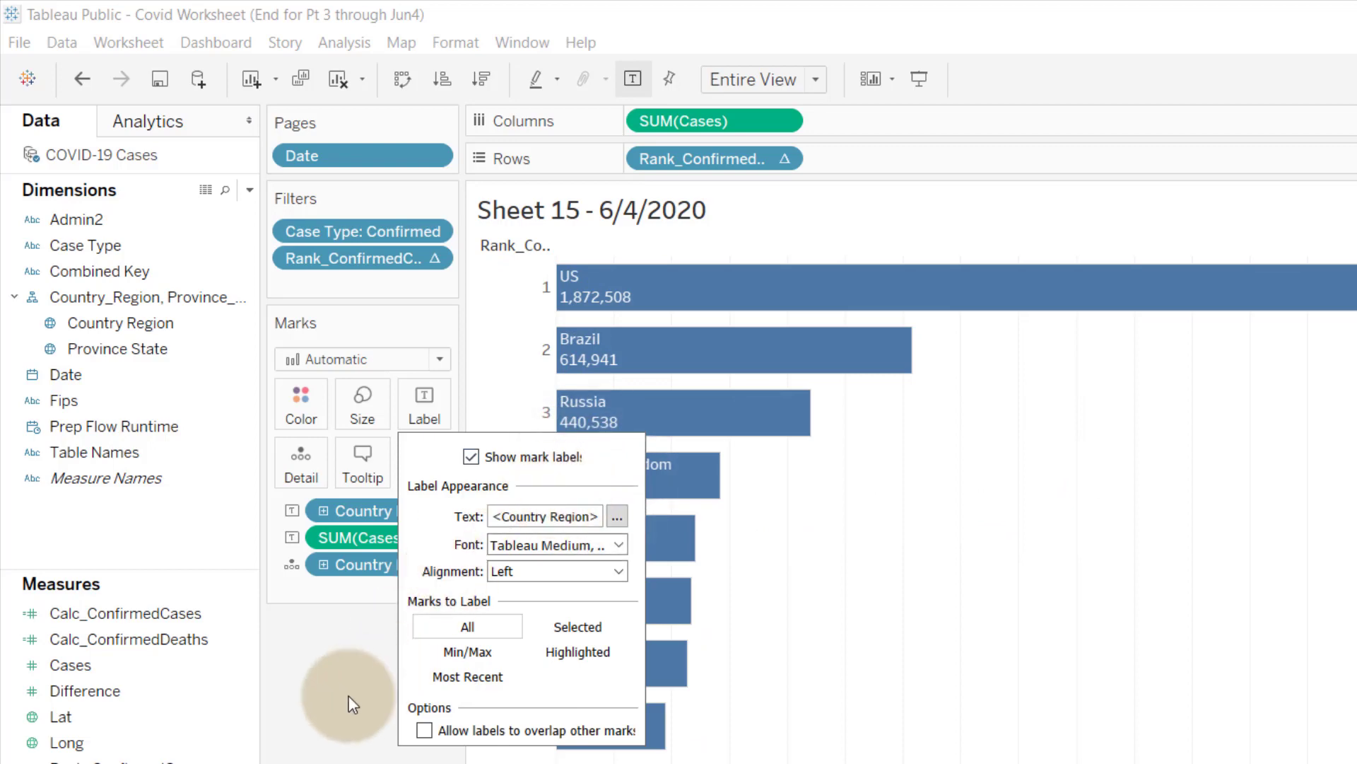
Step: Edit the label text to a single line reading <Country Region> - <SUM(Cases)>
click(618, 516)
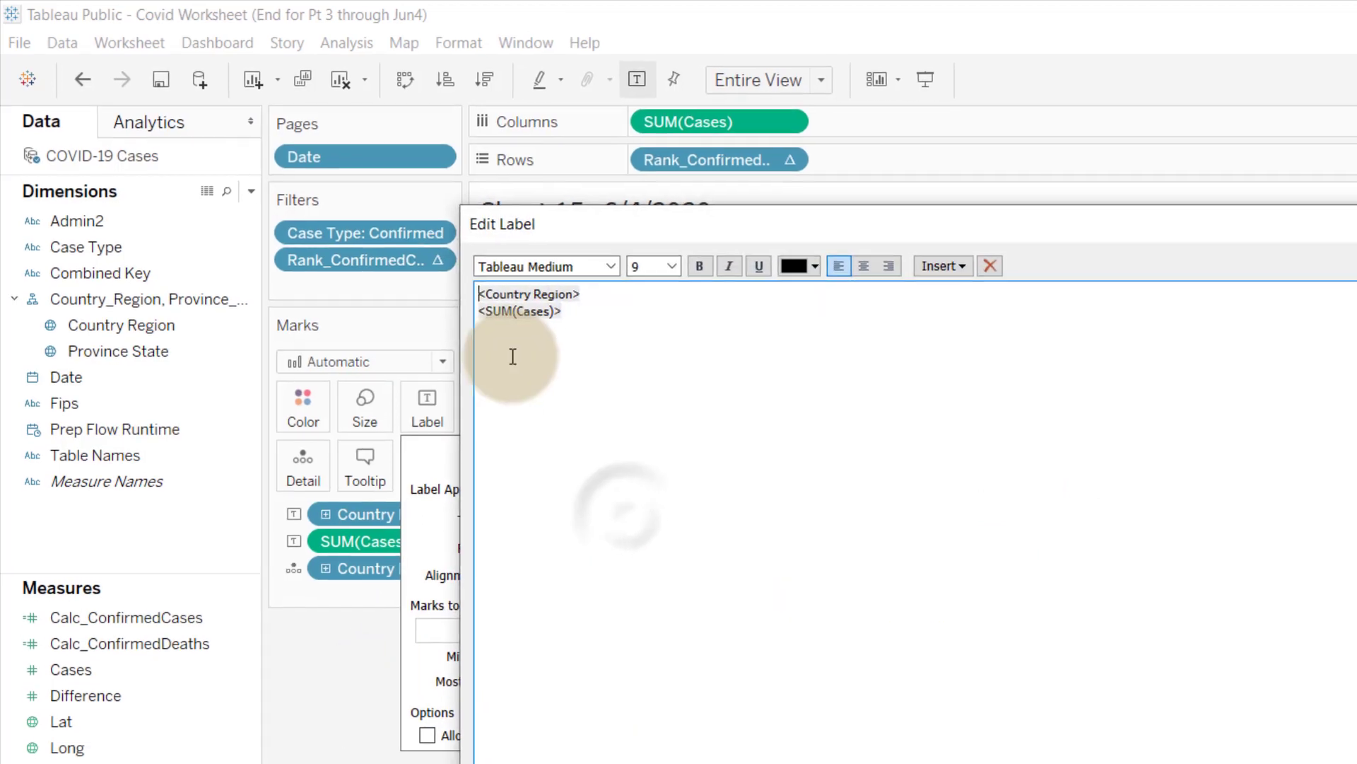
click(591, 386)
key(BackSpace)
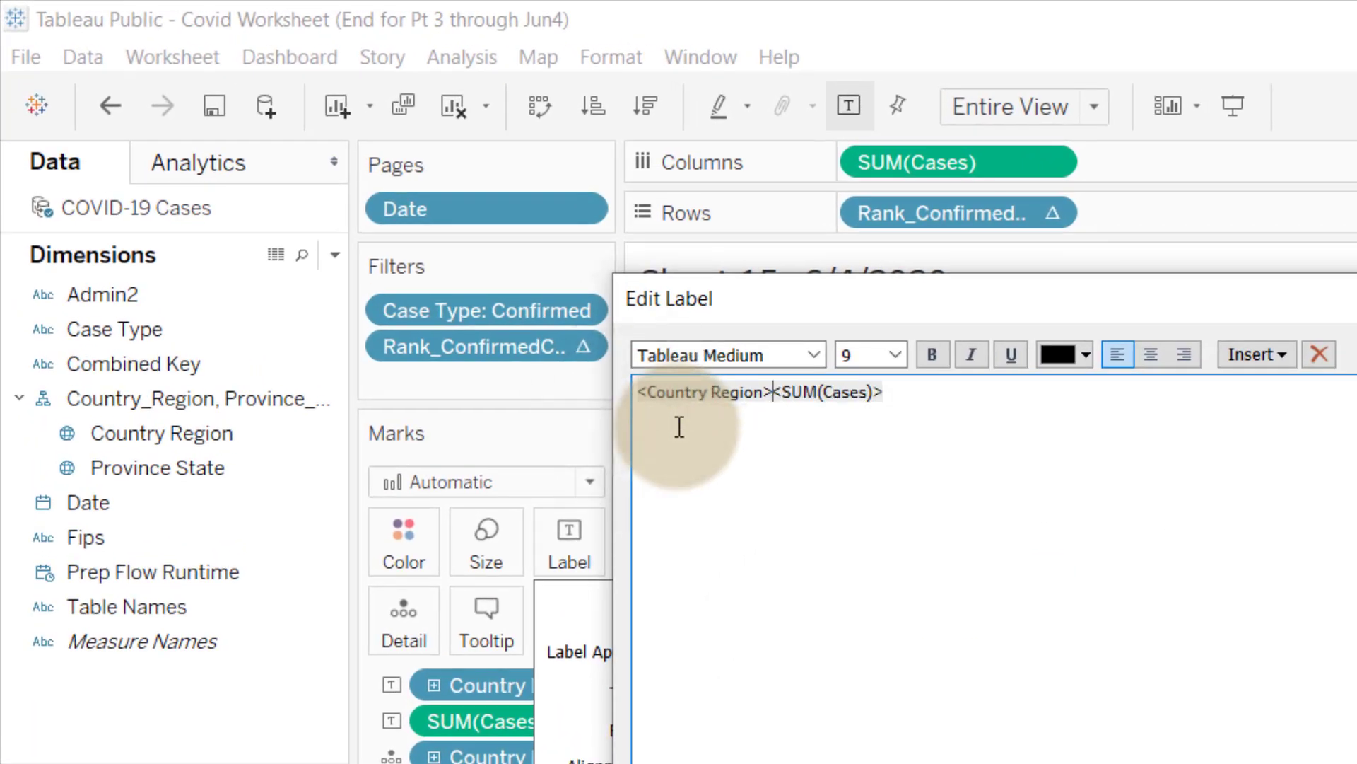
text(-)
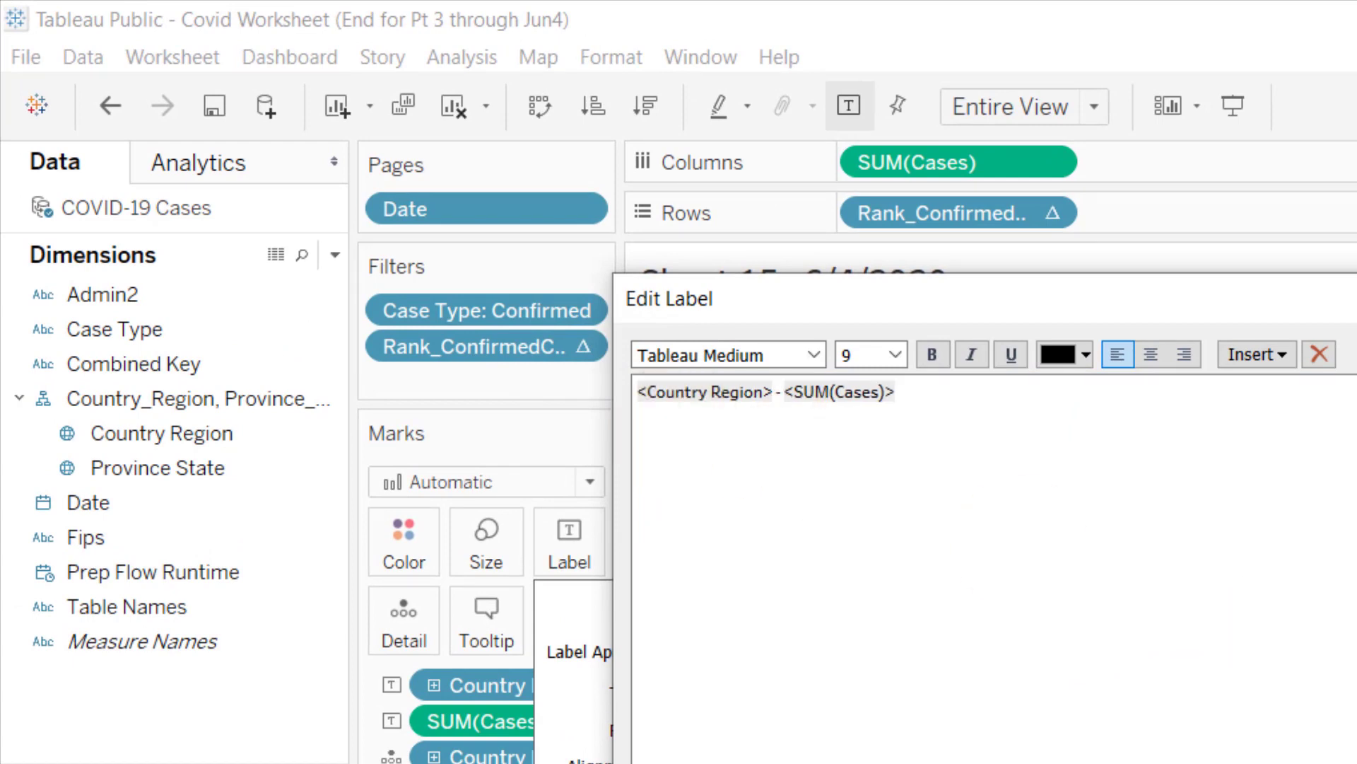
click(1174, 702)
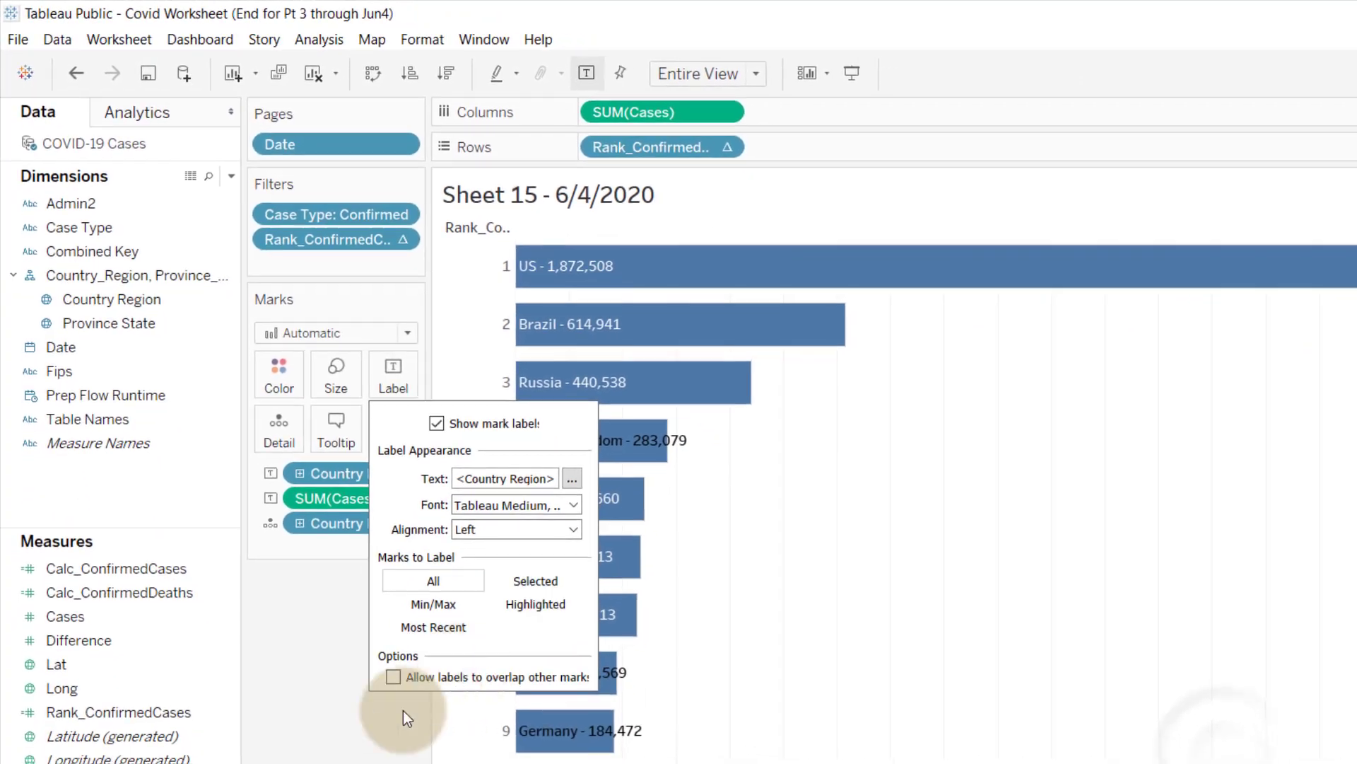
click(363, 724)
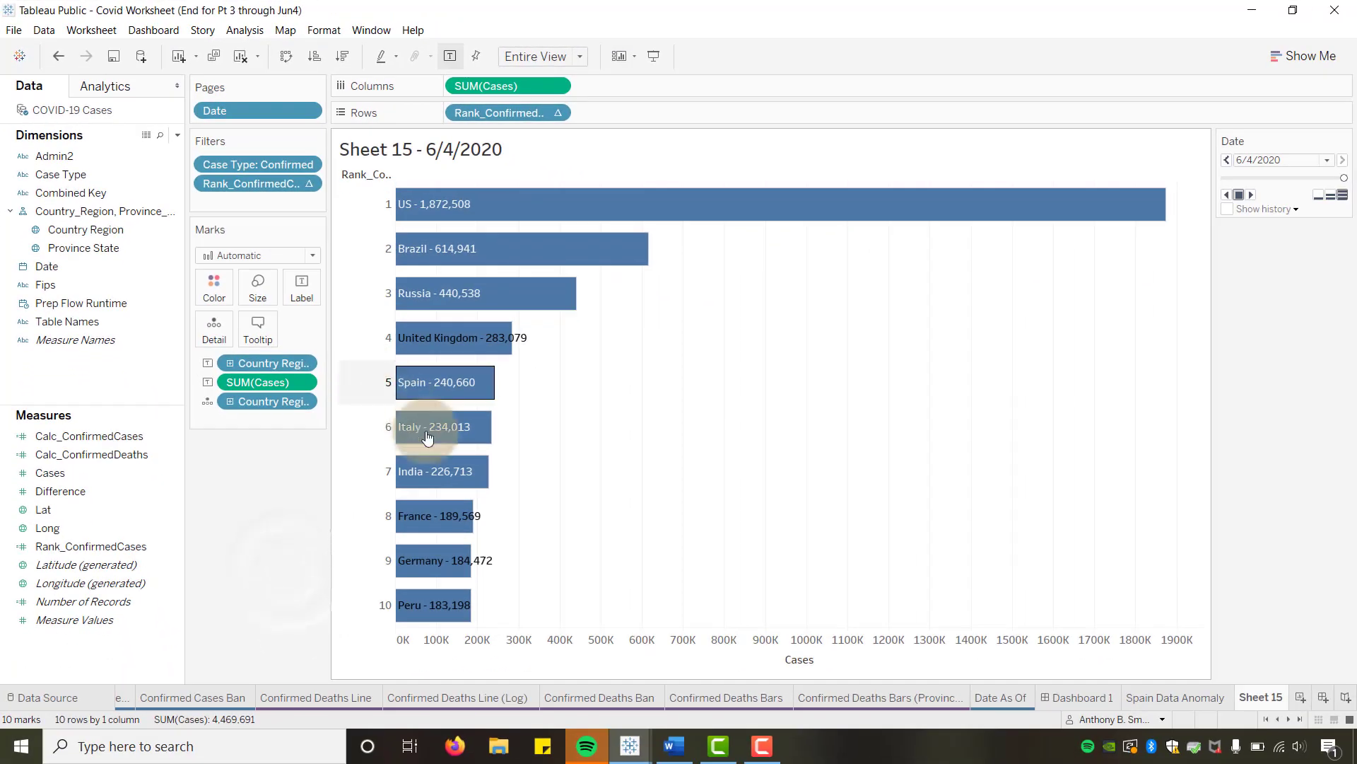
Step: Set the font color of the bar labels to white
mouse_move(430, 526)
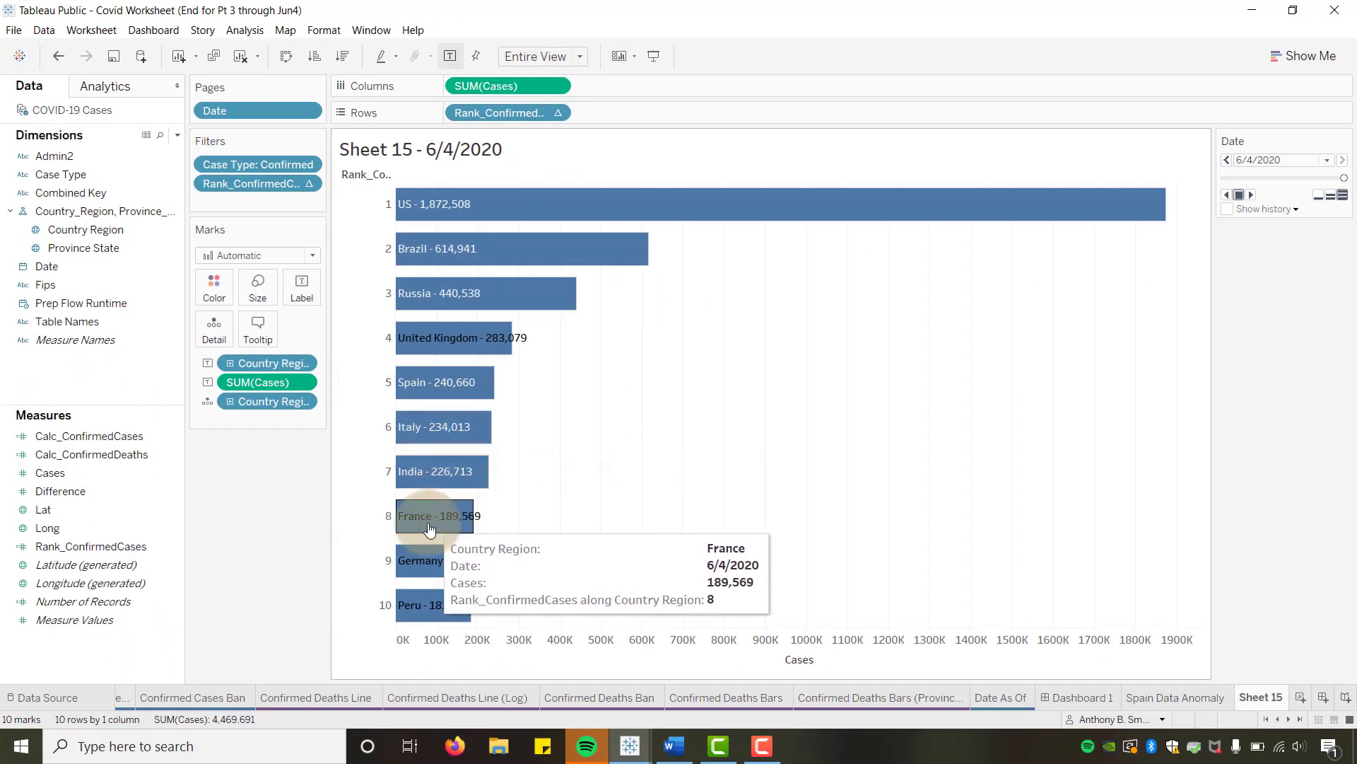
click(306, 327)
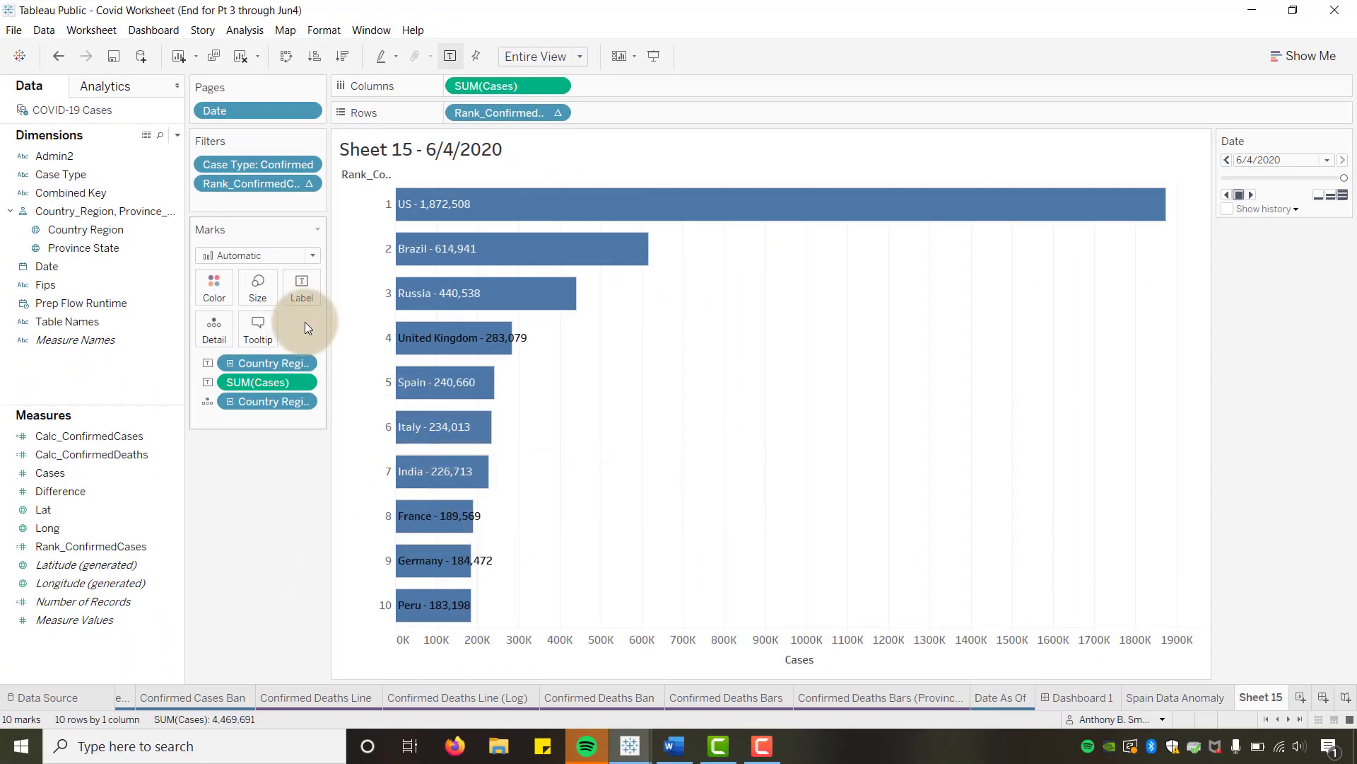
click(301, 292)
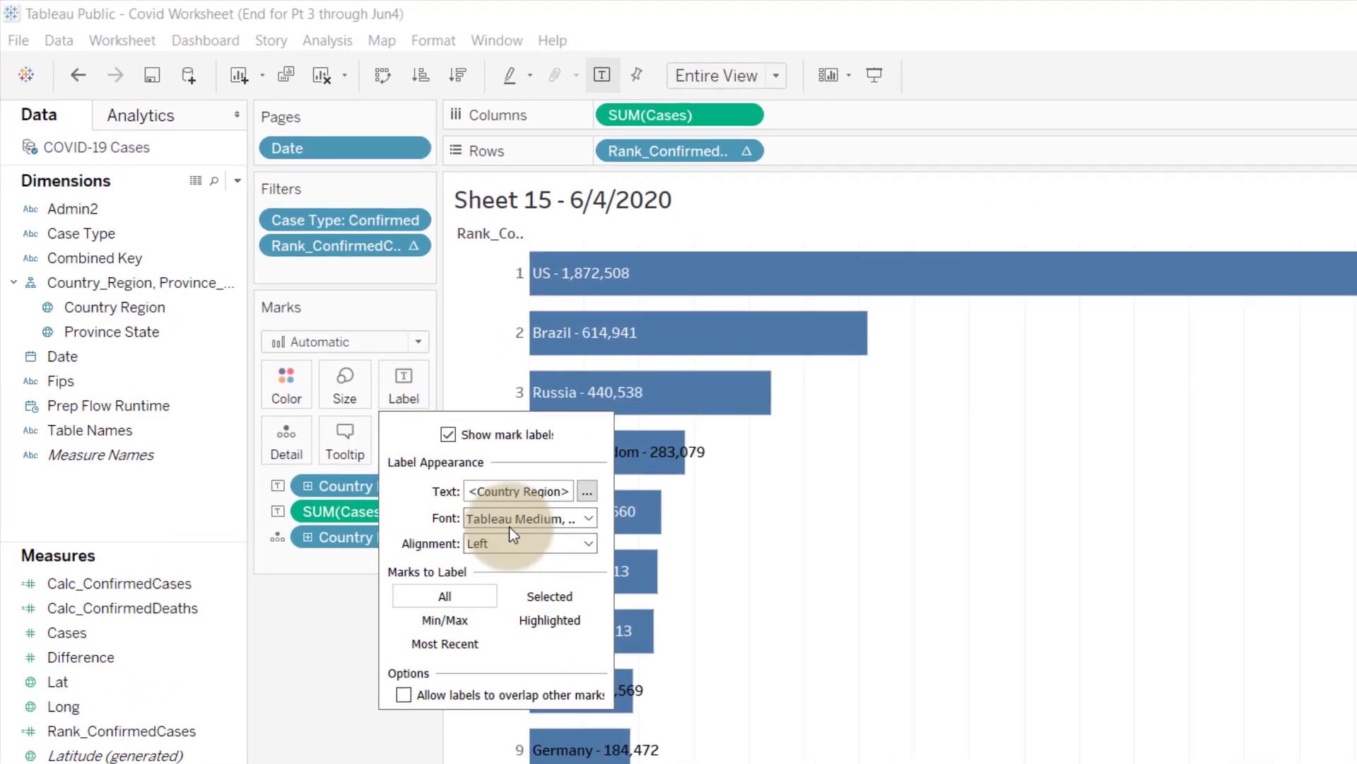
click(588, 518)
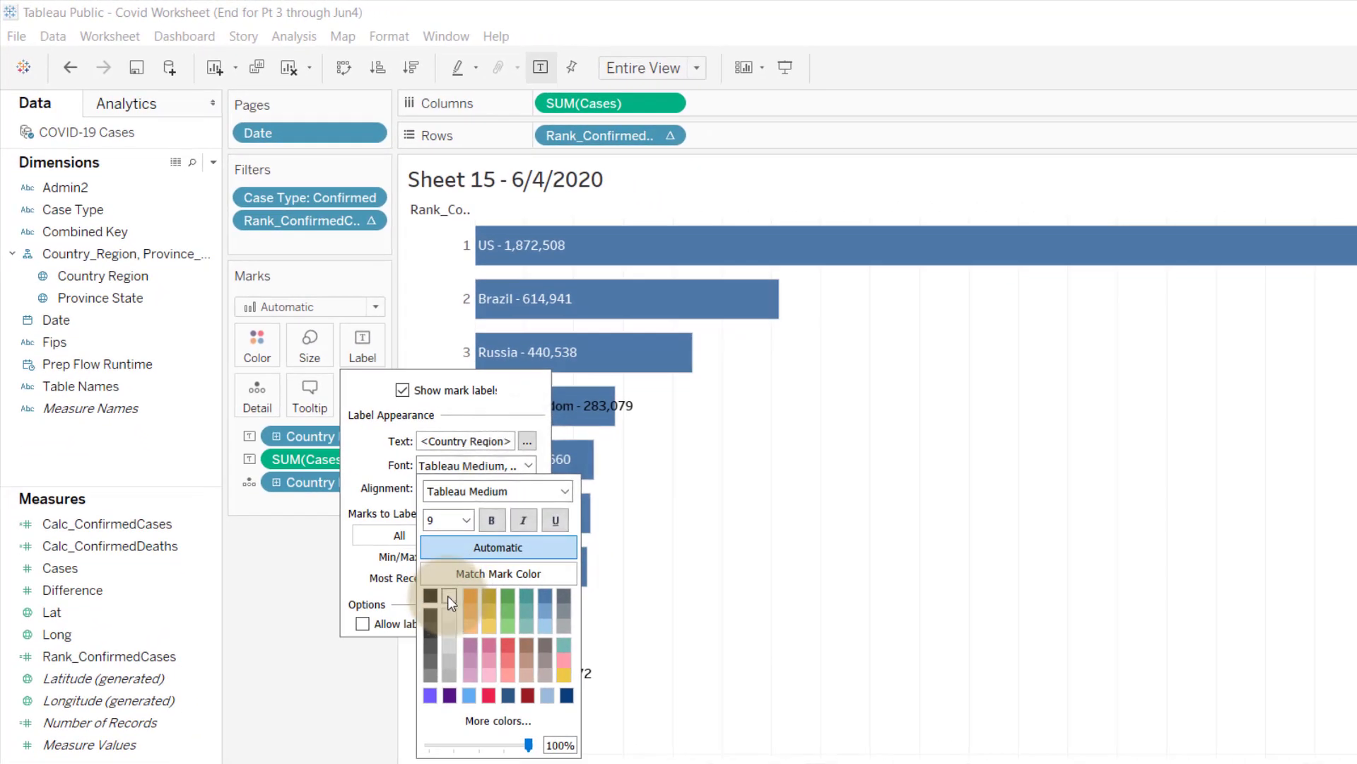
click(449, 595)
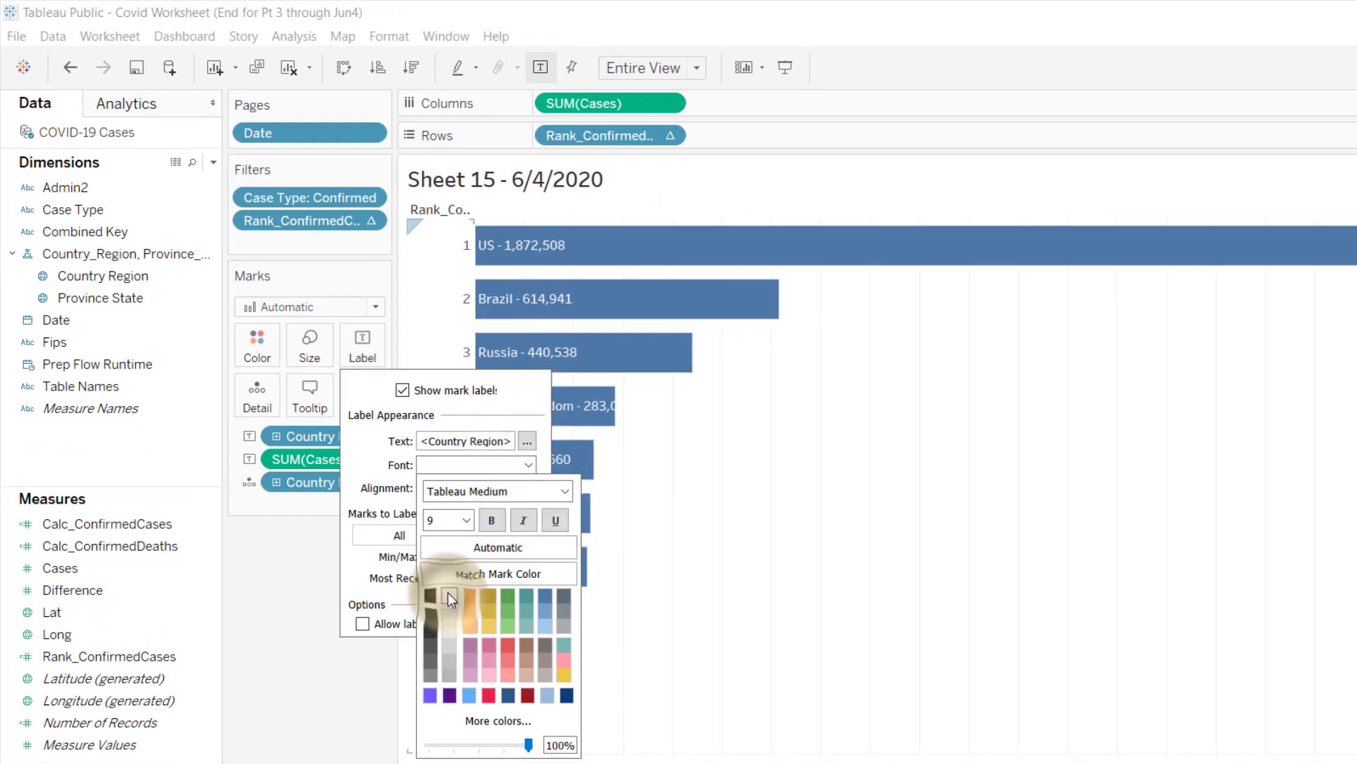
click(318, 661)
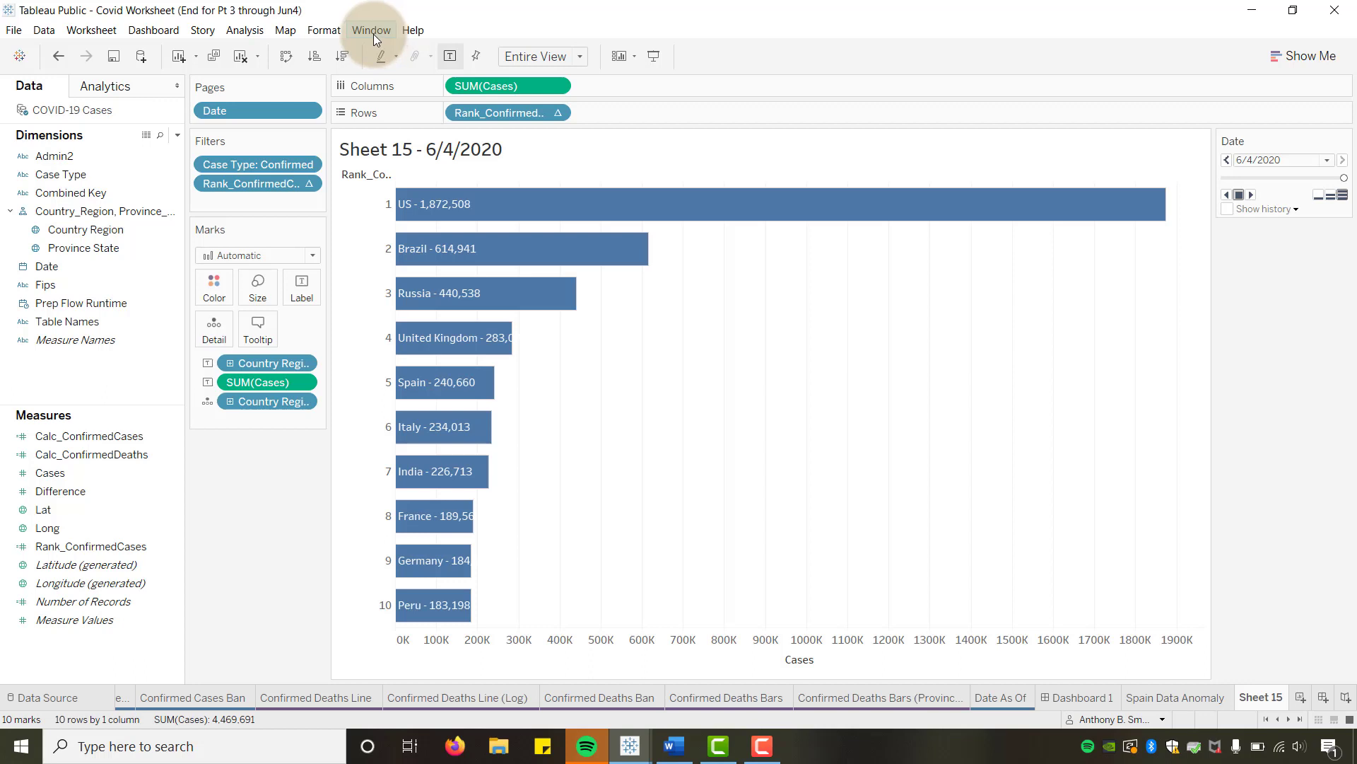
Step: Turn on animation for Sheet 15 only, using the Simultaneous (Default) style
click(329, 34)
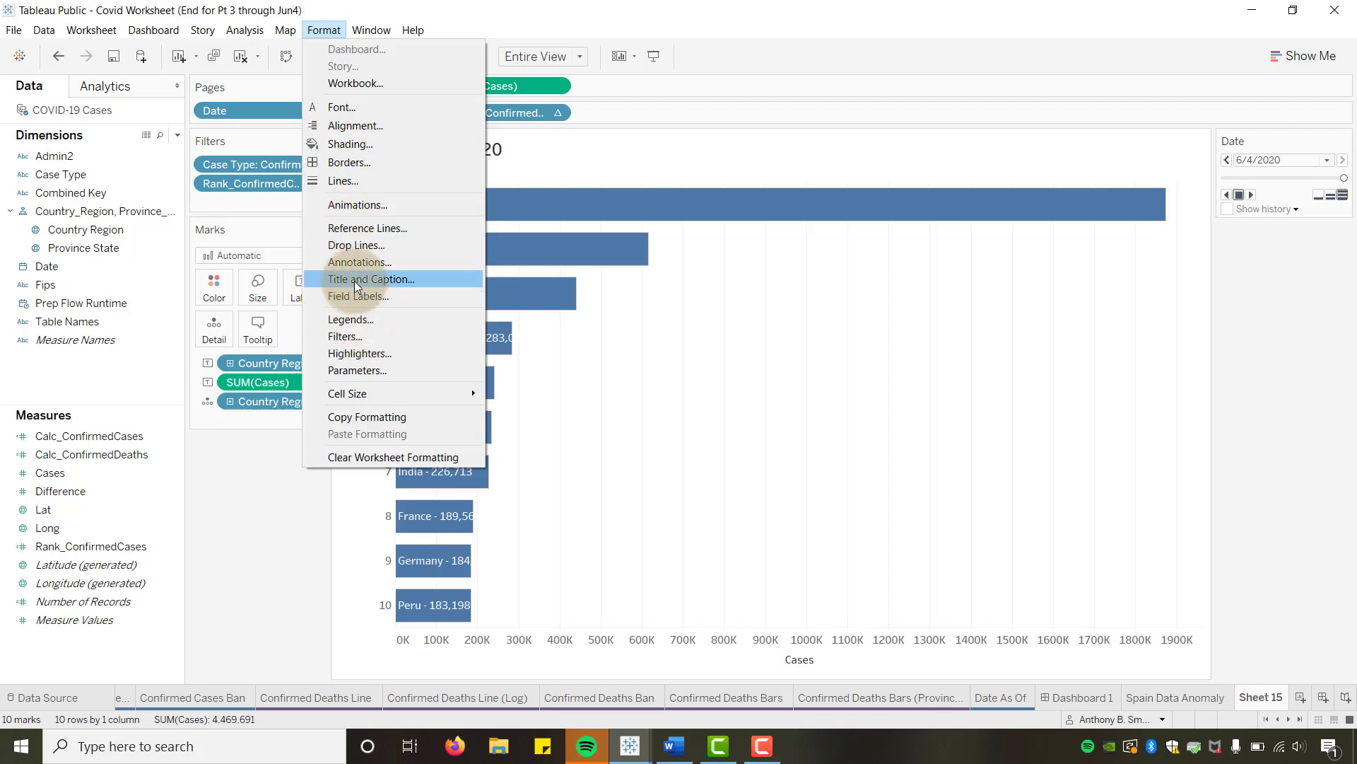
click(348, 206)
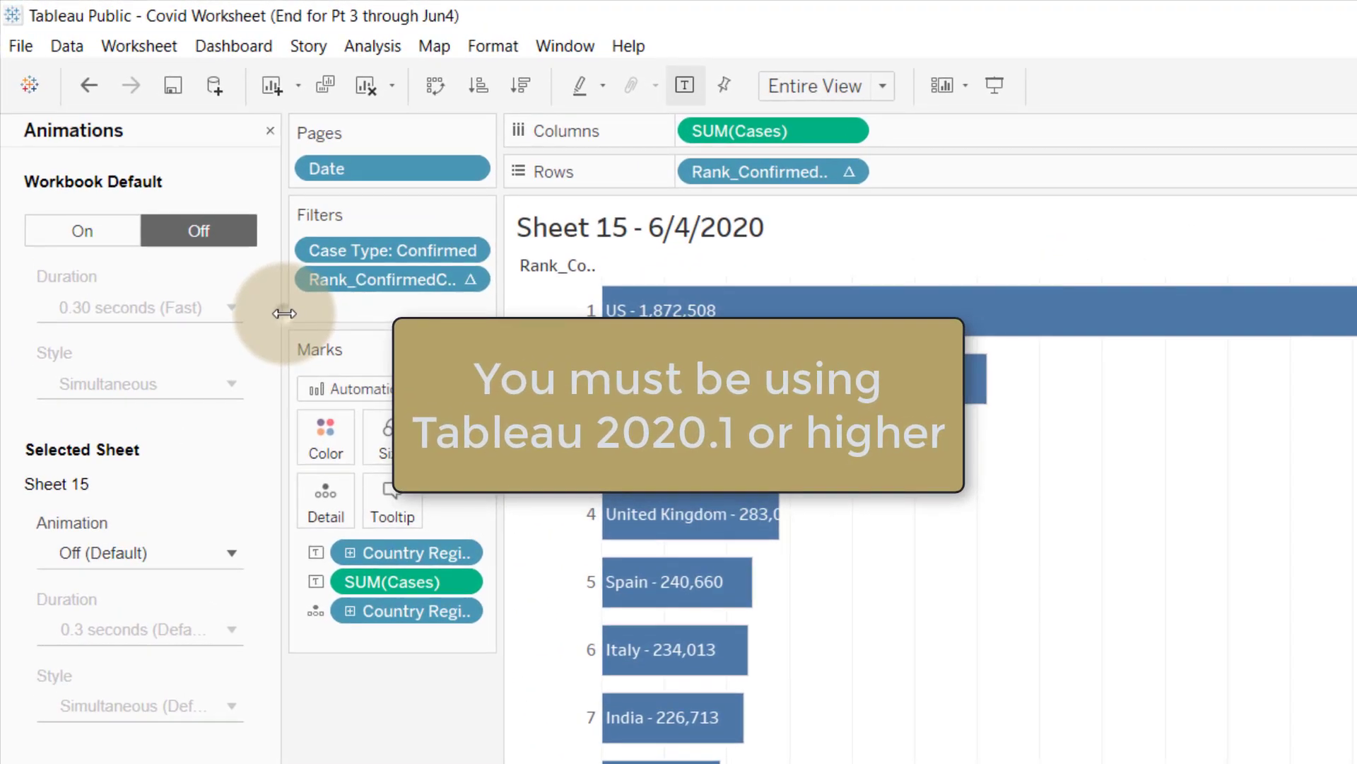
drag(207, 229, 249, 232)
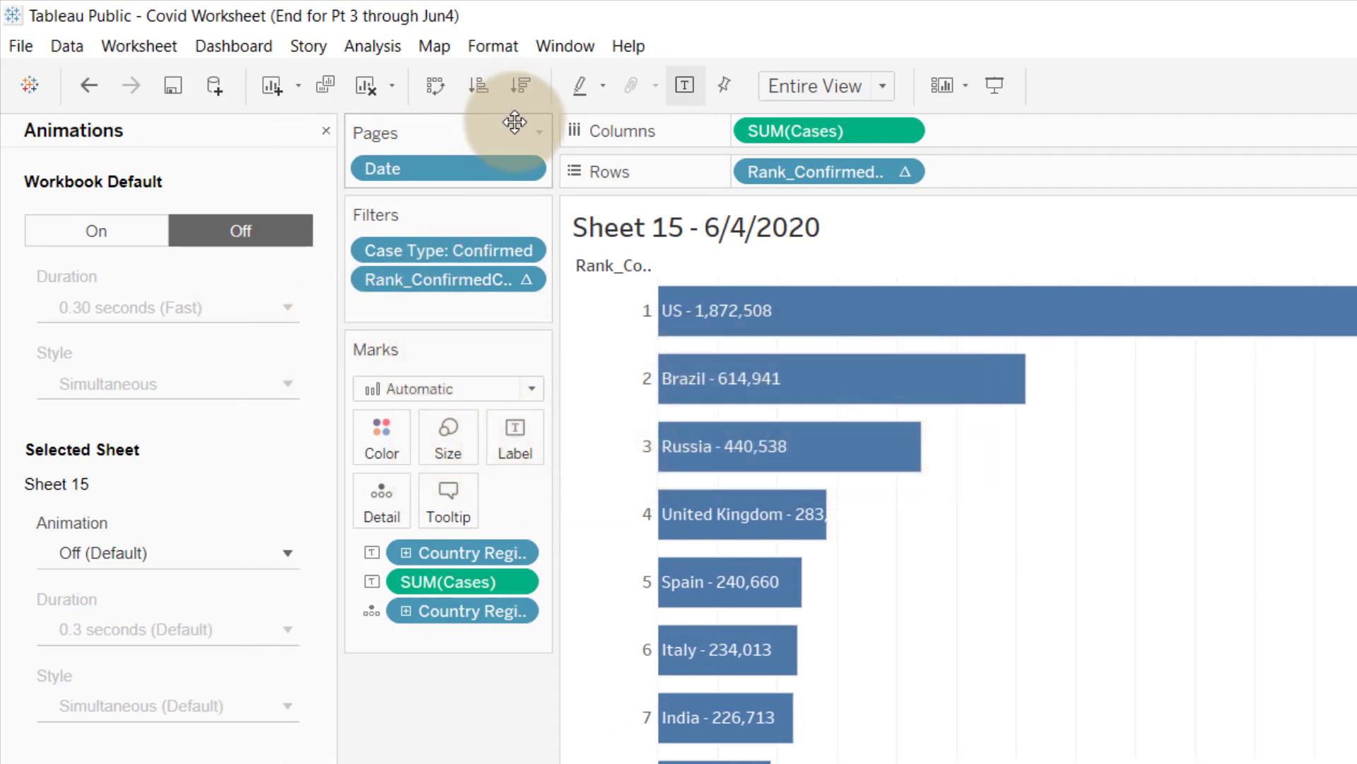
click(95, 228)
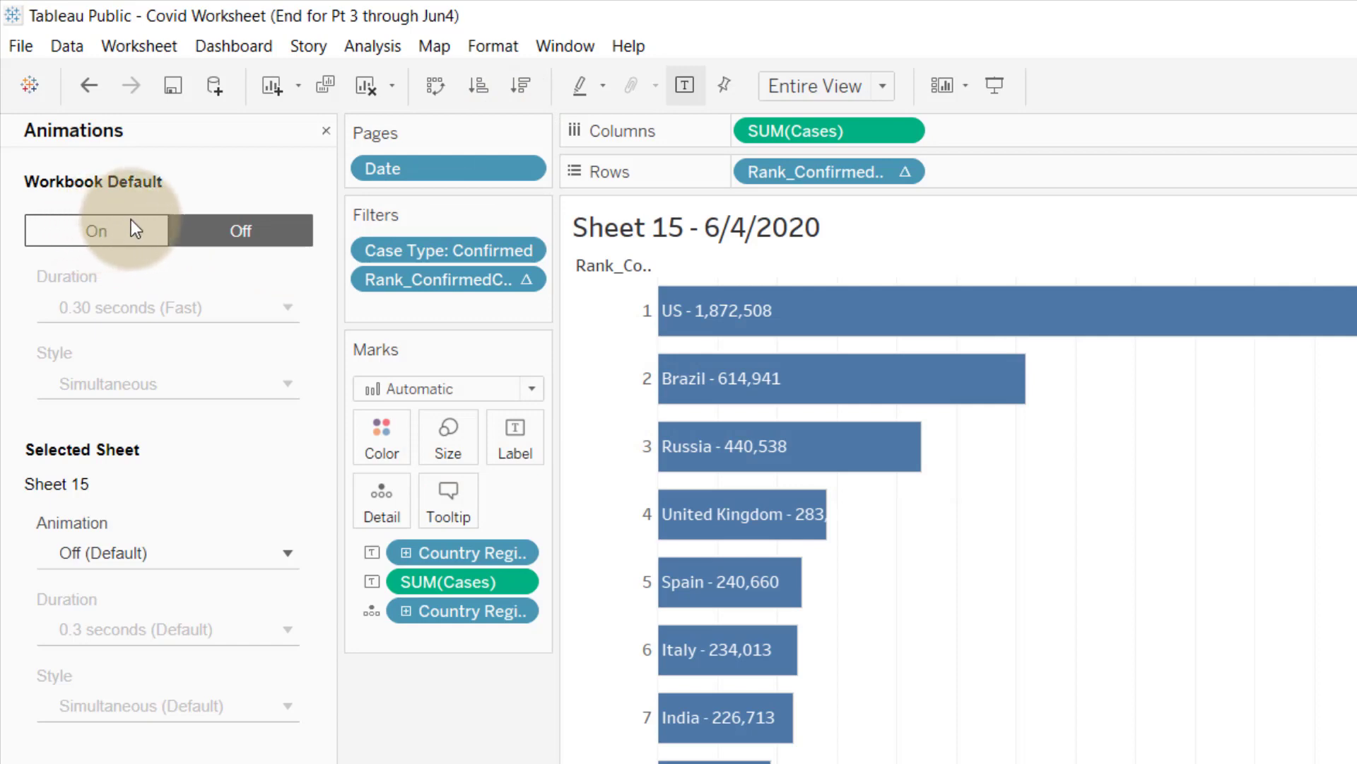
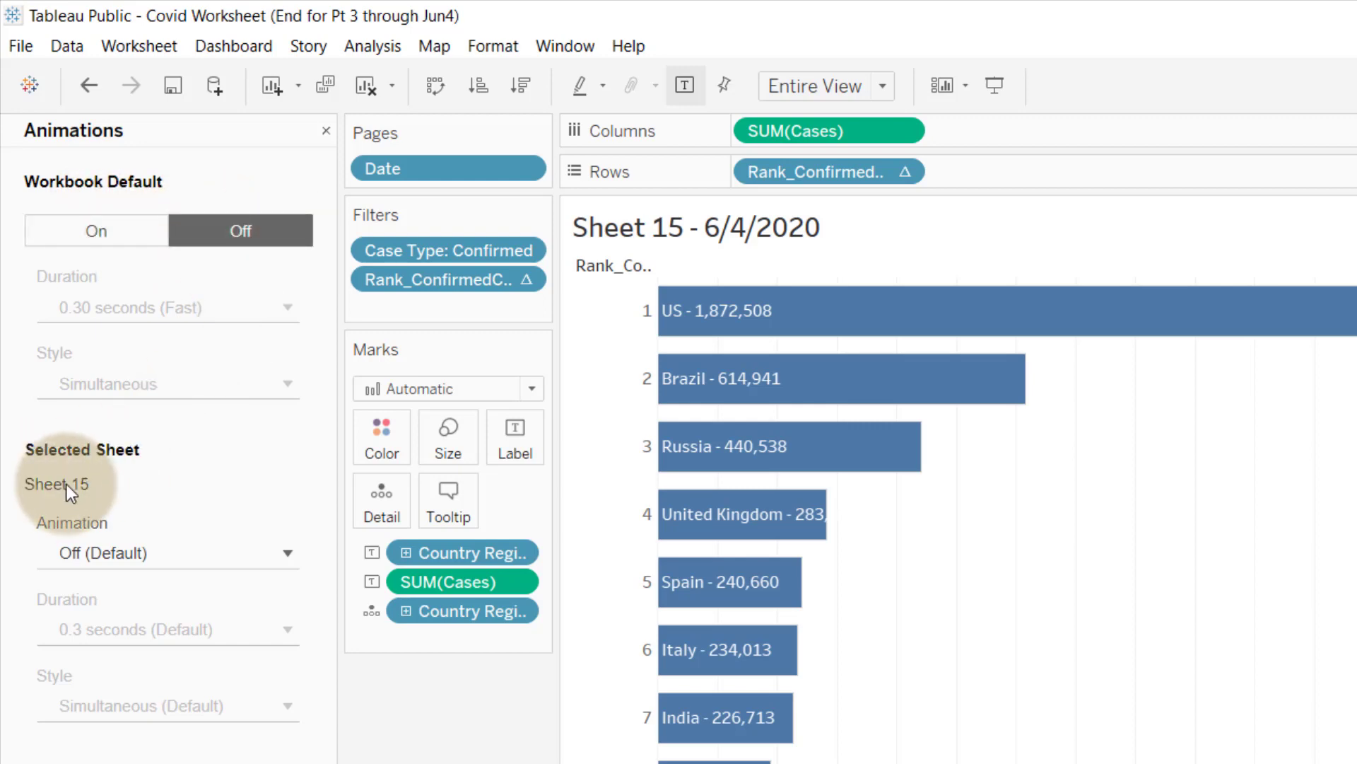
click(160, 553)
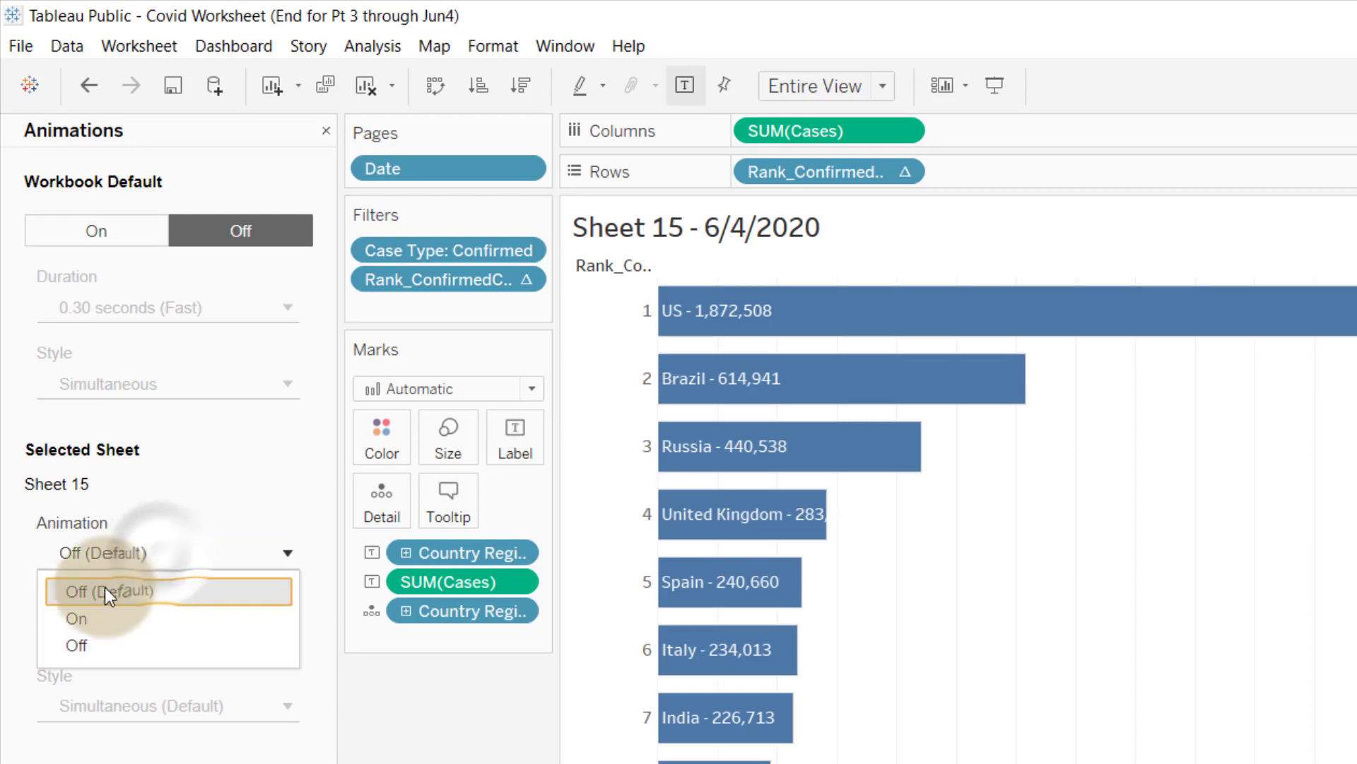
click(91, 613)
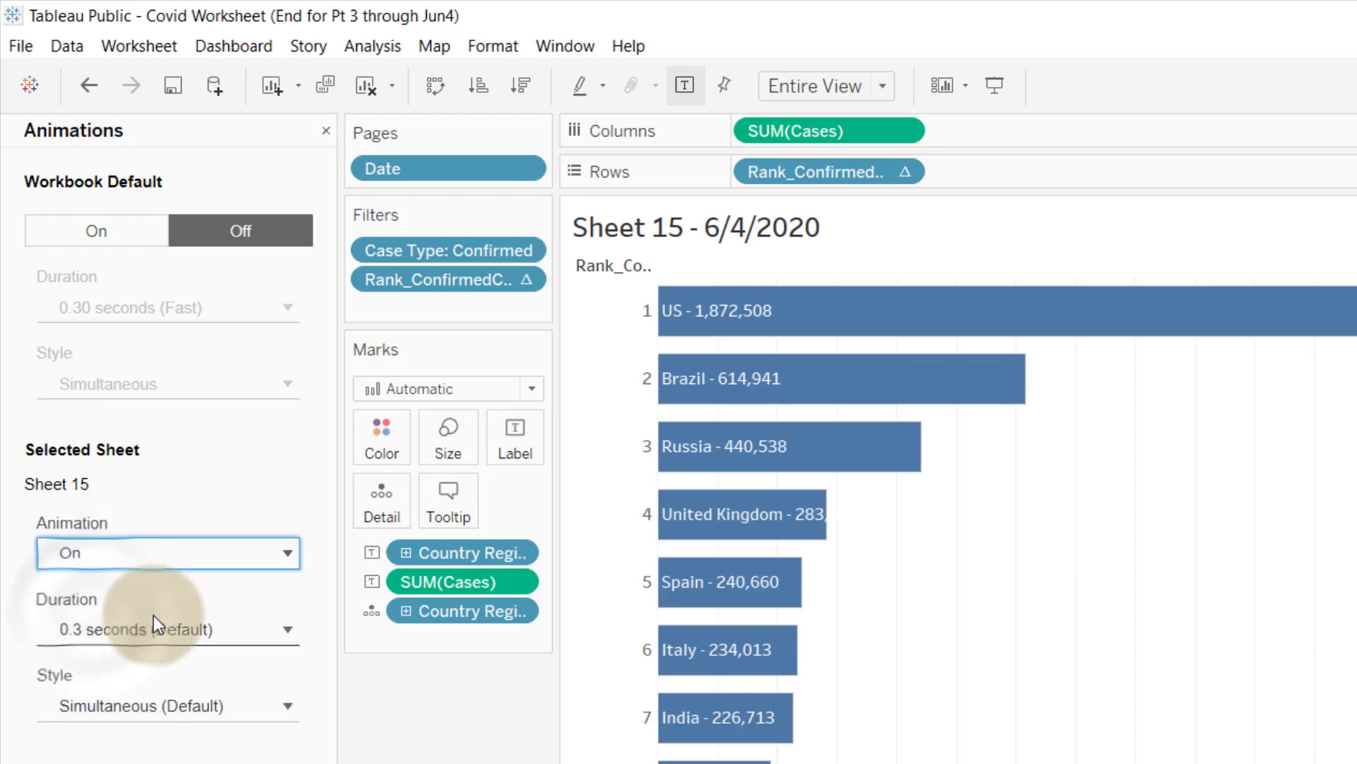
click(138, 707)
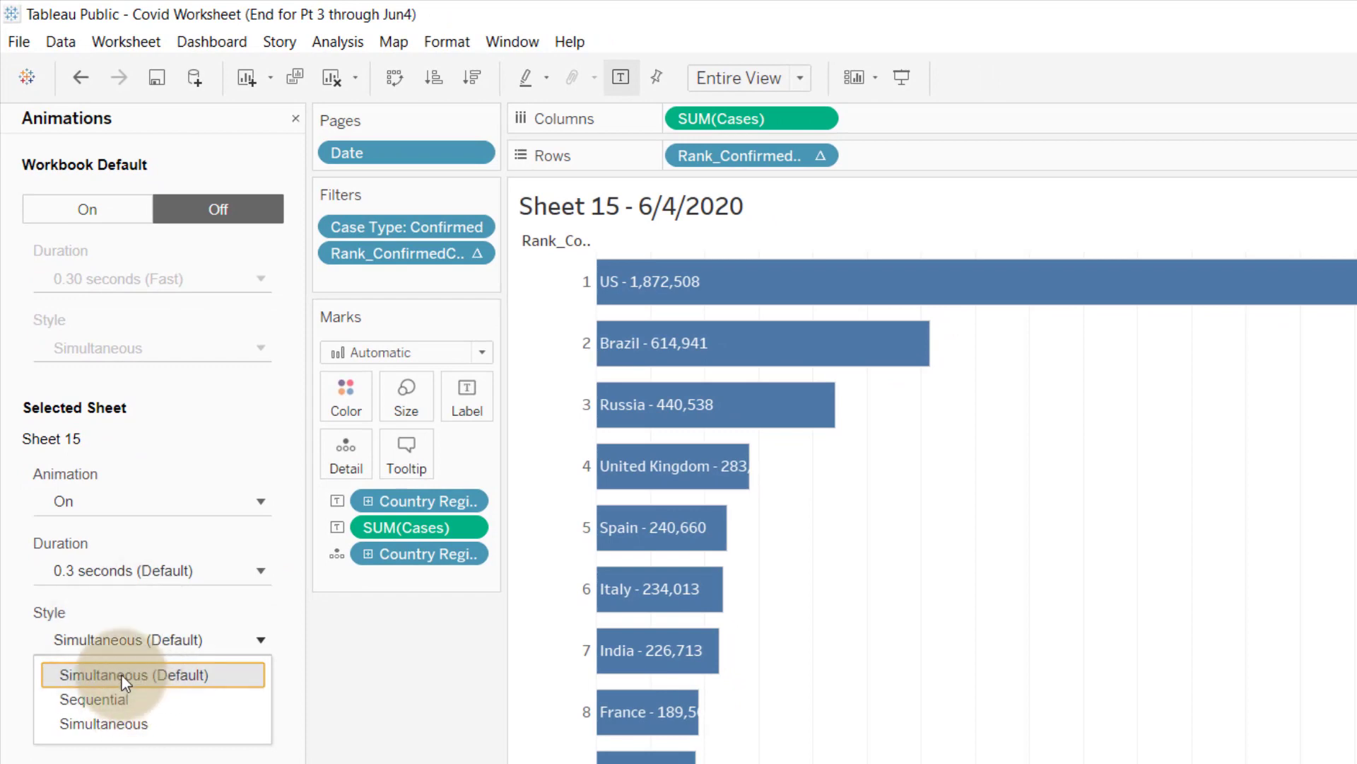
click(120, 673)
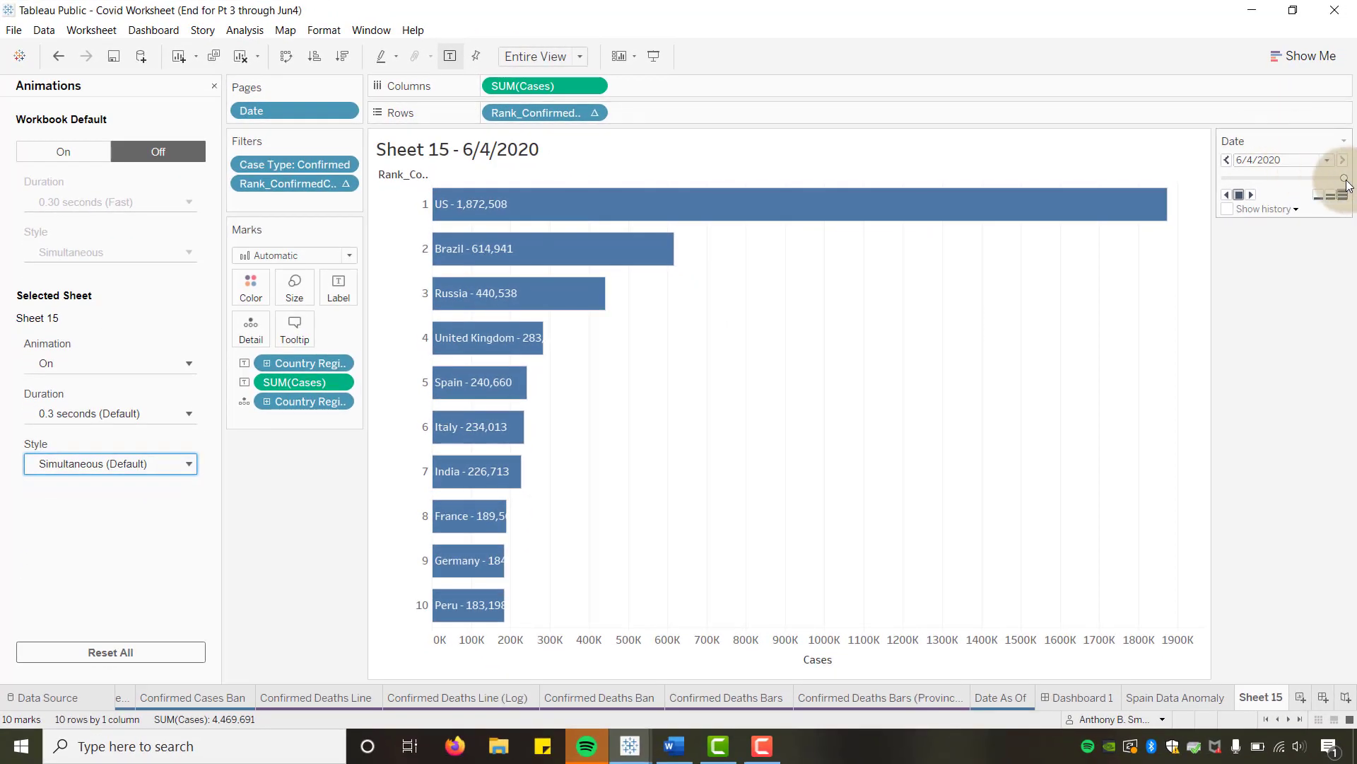
Step: Return the date pages to the earliest date and play the bar chart animation through at the fastest speed
drag(1346, 185, 1200, 188)
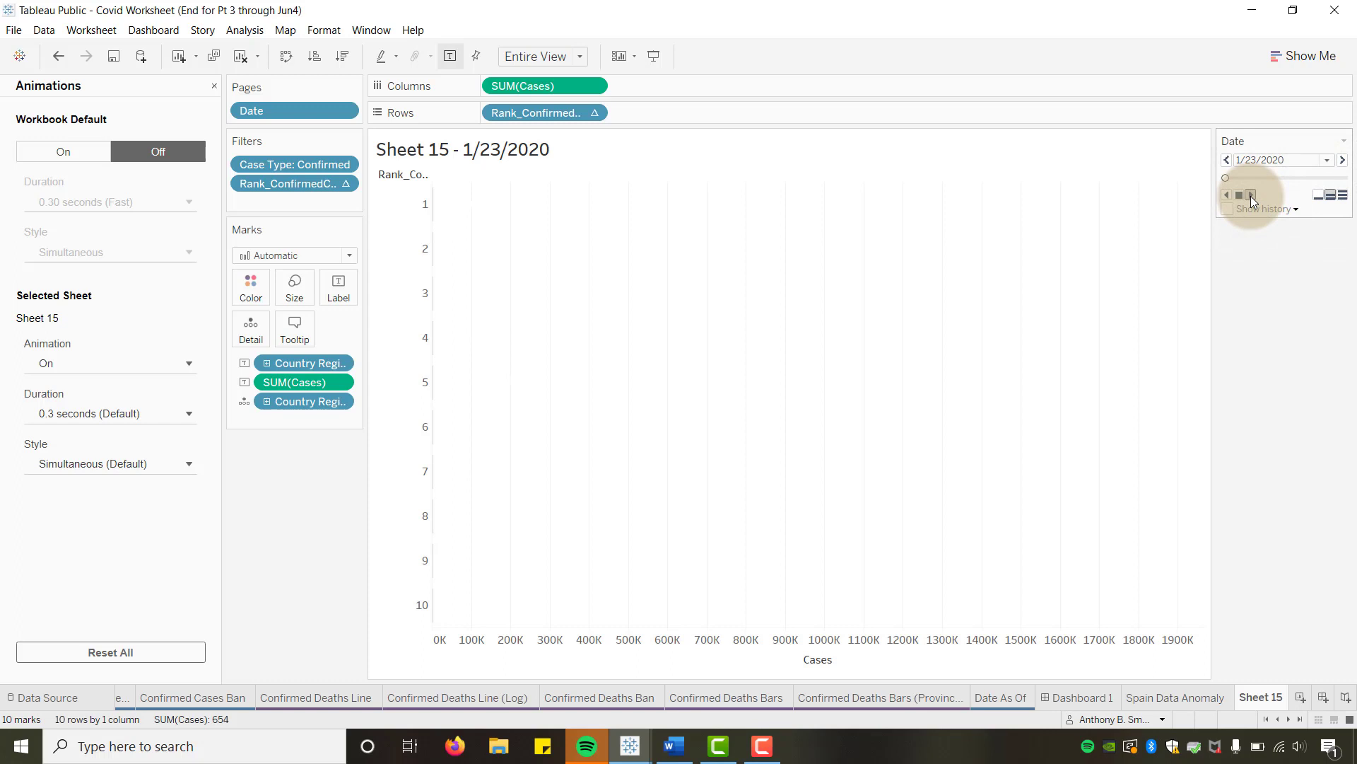
click(1336, 200)
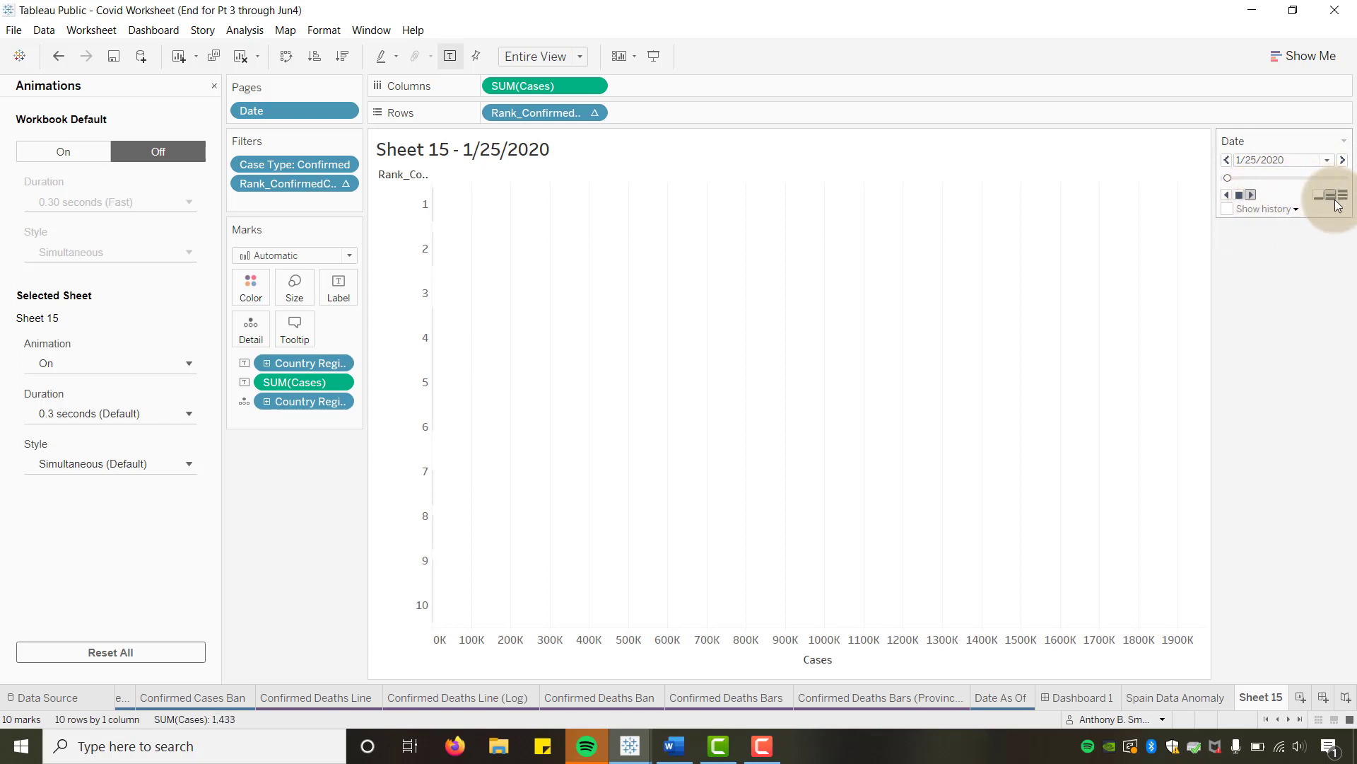
click(1334, 202)
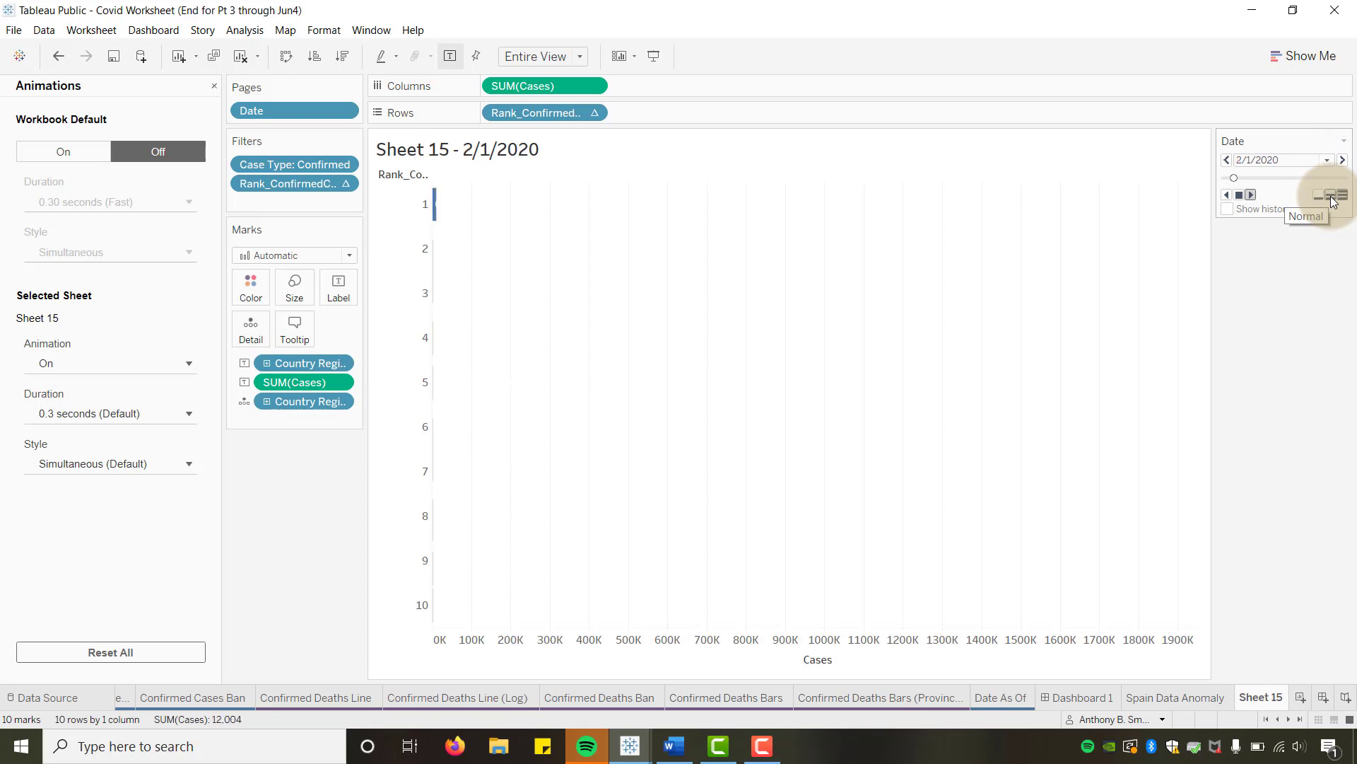
click(1342, 197)
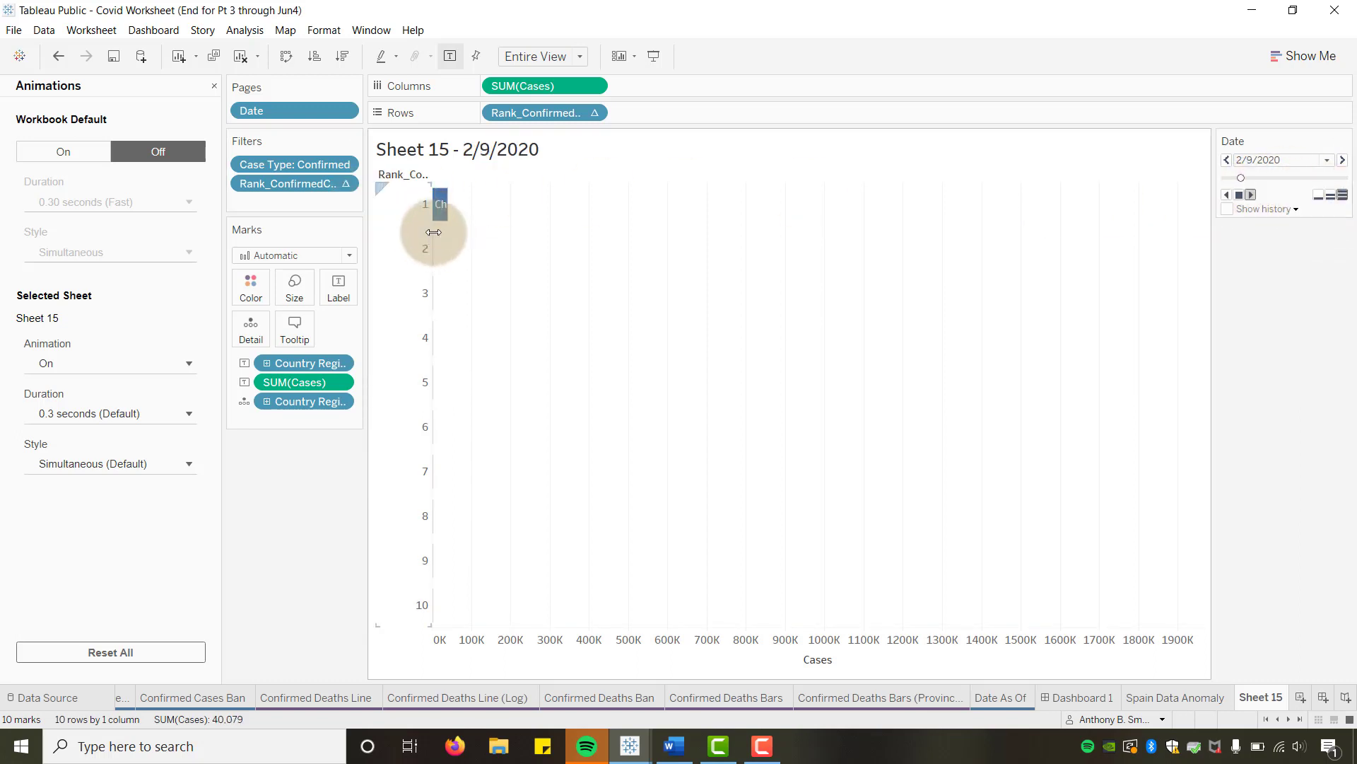
mouse_move(449, 228)
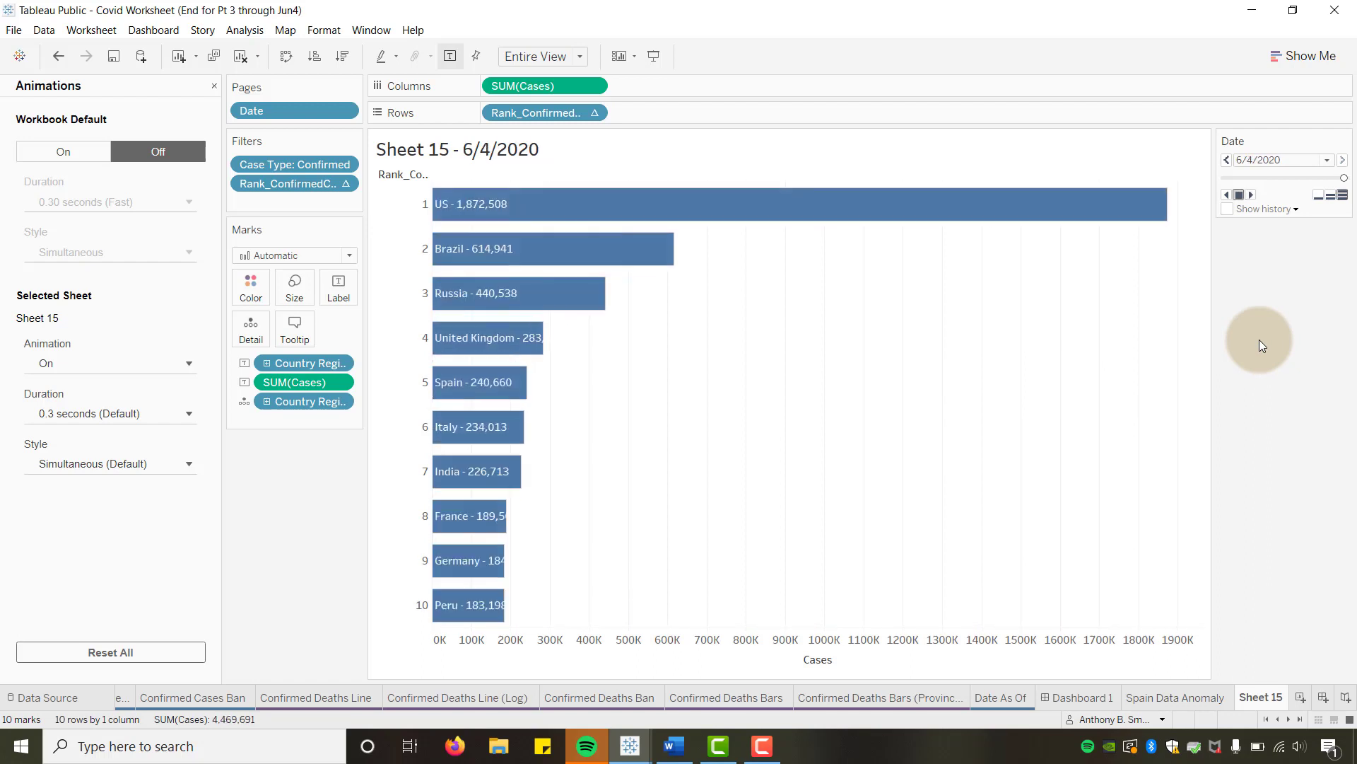
mouse_move(471, 344)
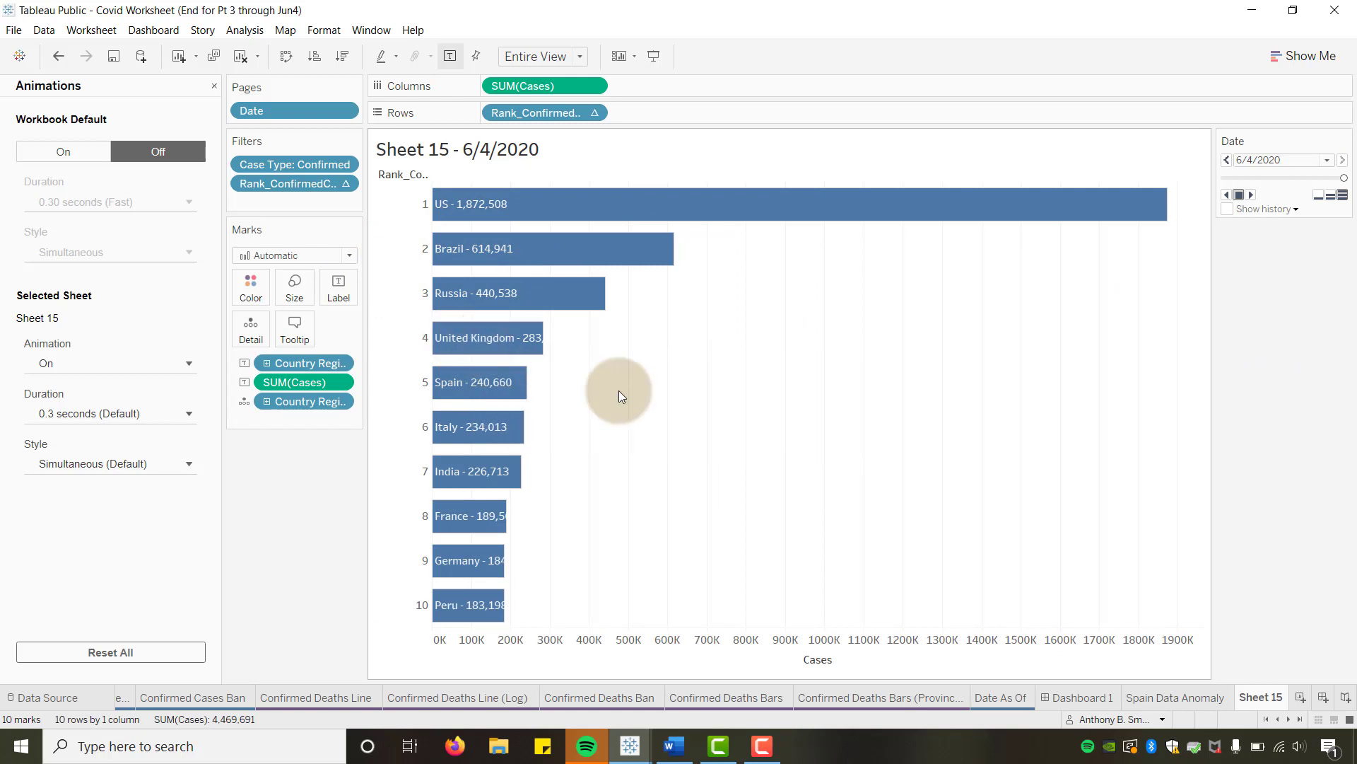
Step: Set the default worksheet shading of the bar chart to dark gray
right_click(834, 423)
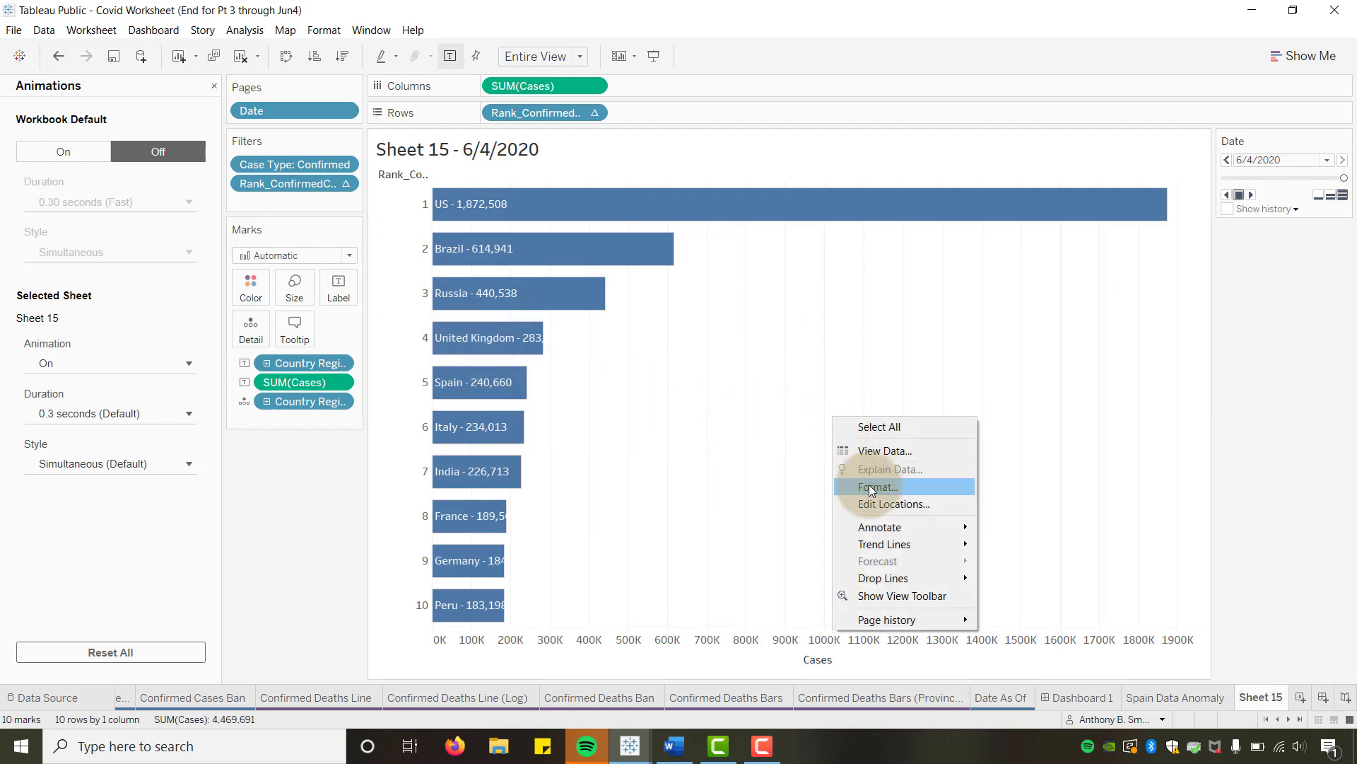
click(864, 485)
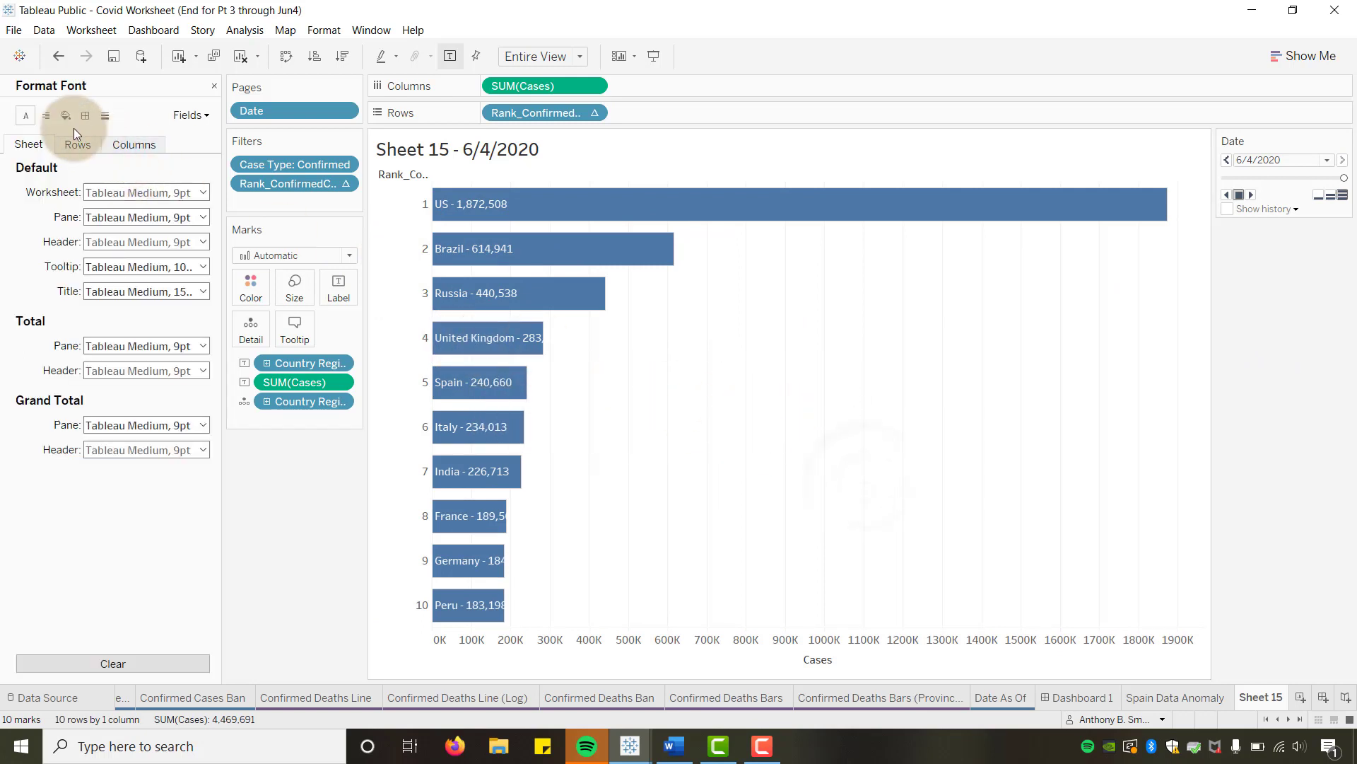
click(67, 115)
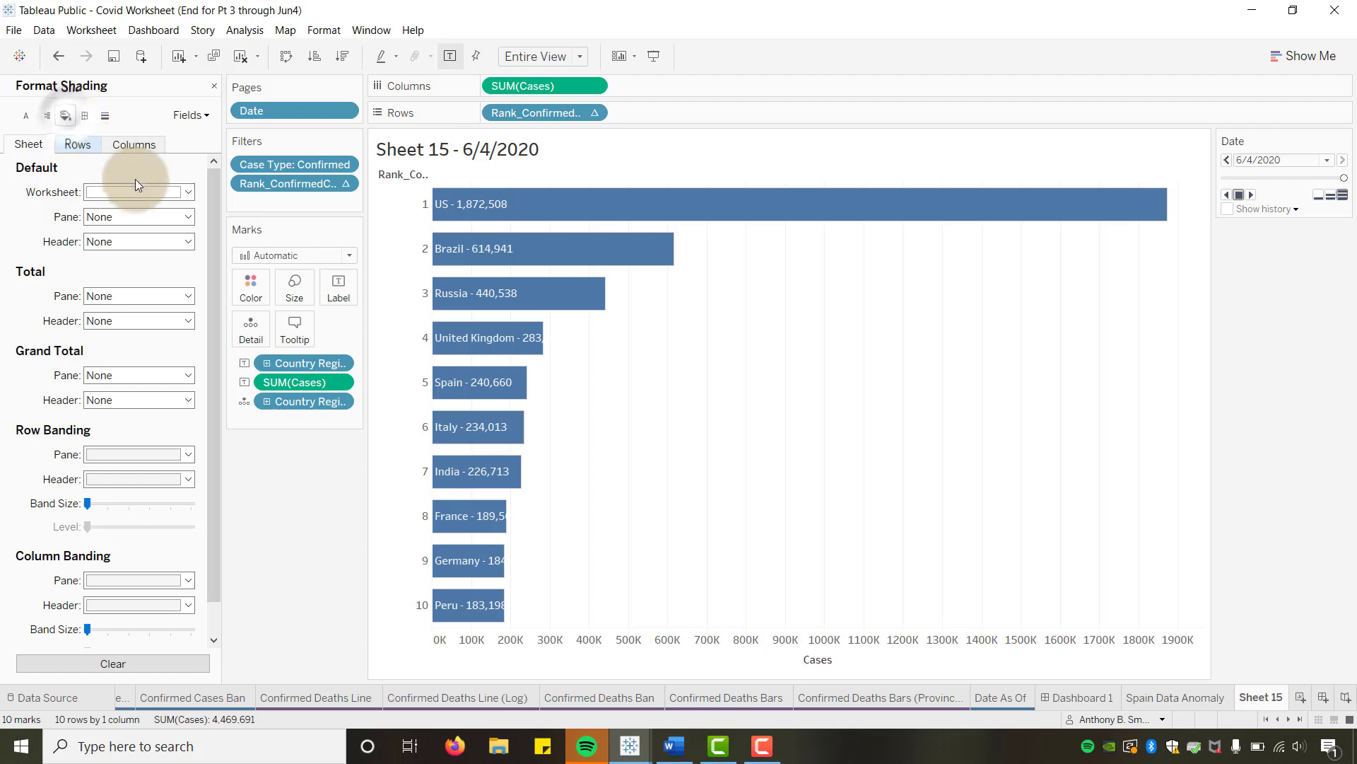
click(188, 192)
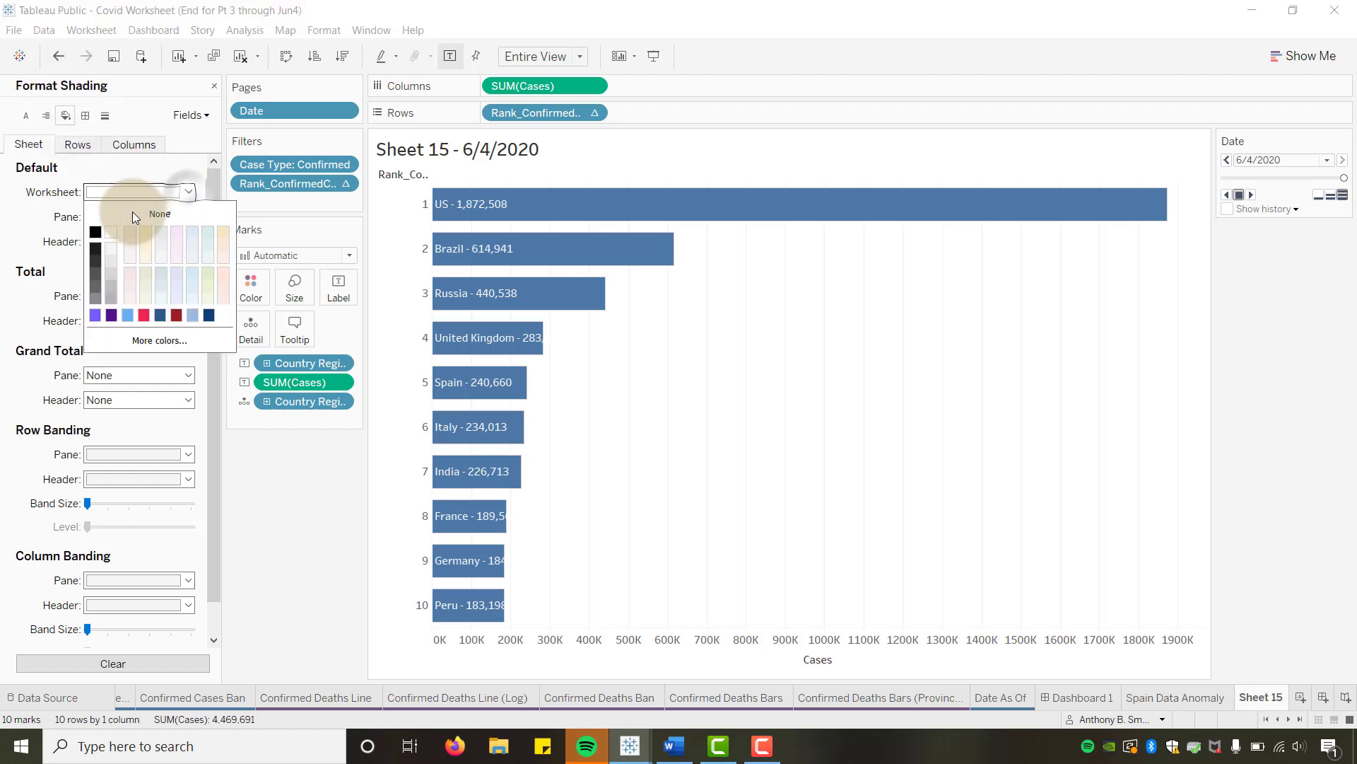
click(96, 274)
click(266, 461)
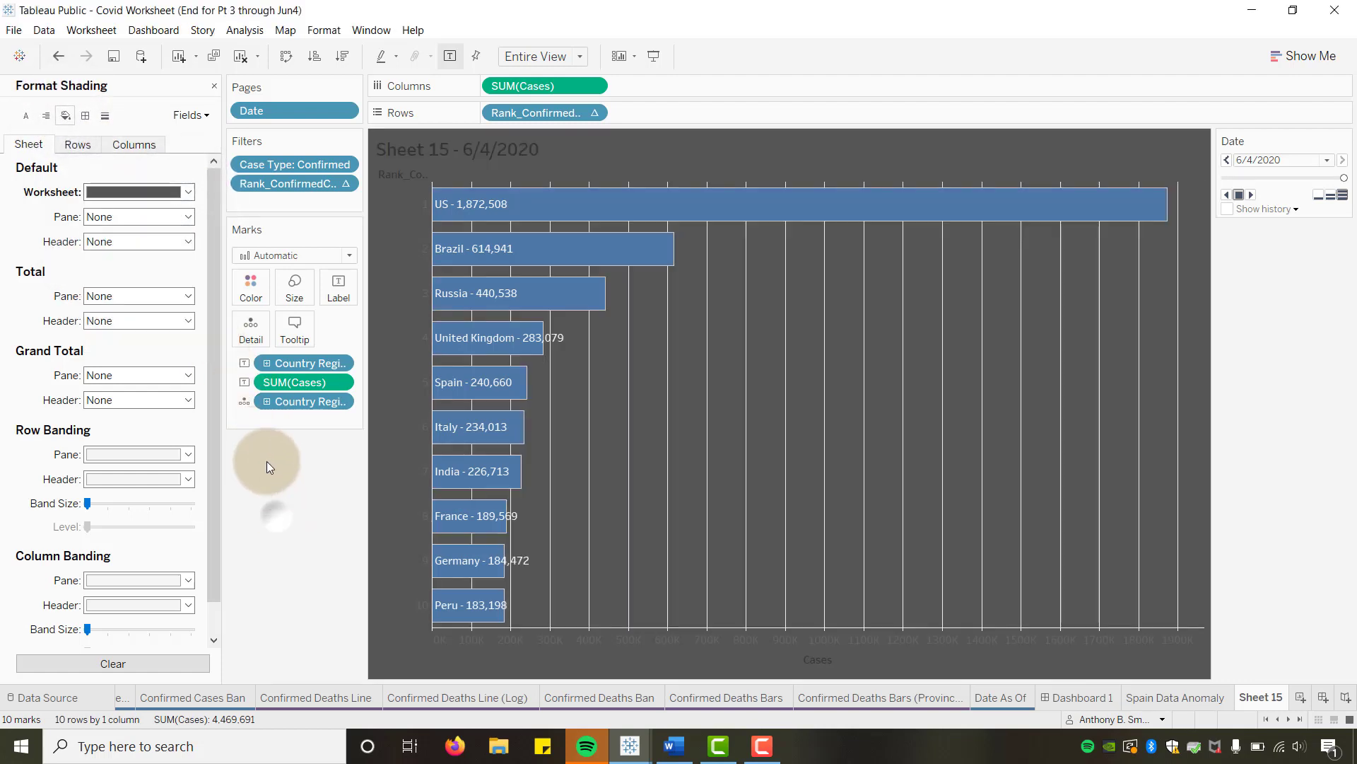
Step: Remove the vertical grid lines by setting the column grid lines to None
right_click(722, 383)
click(85, 115)
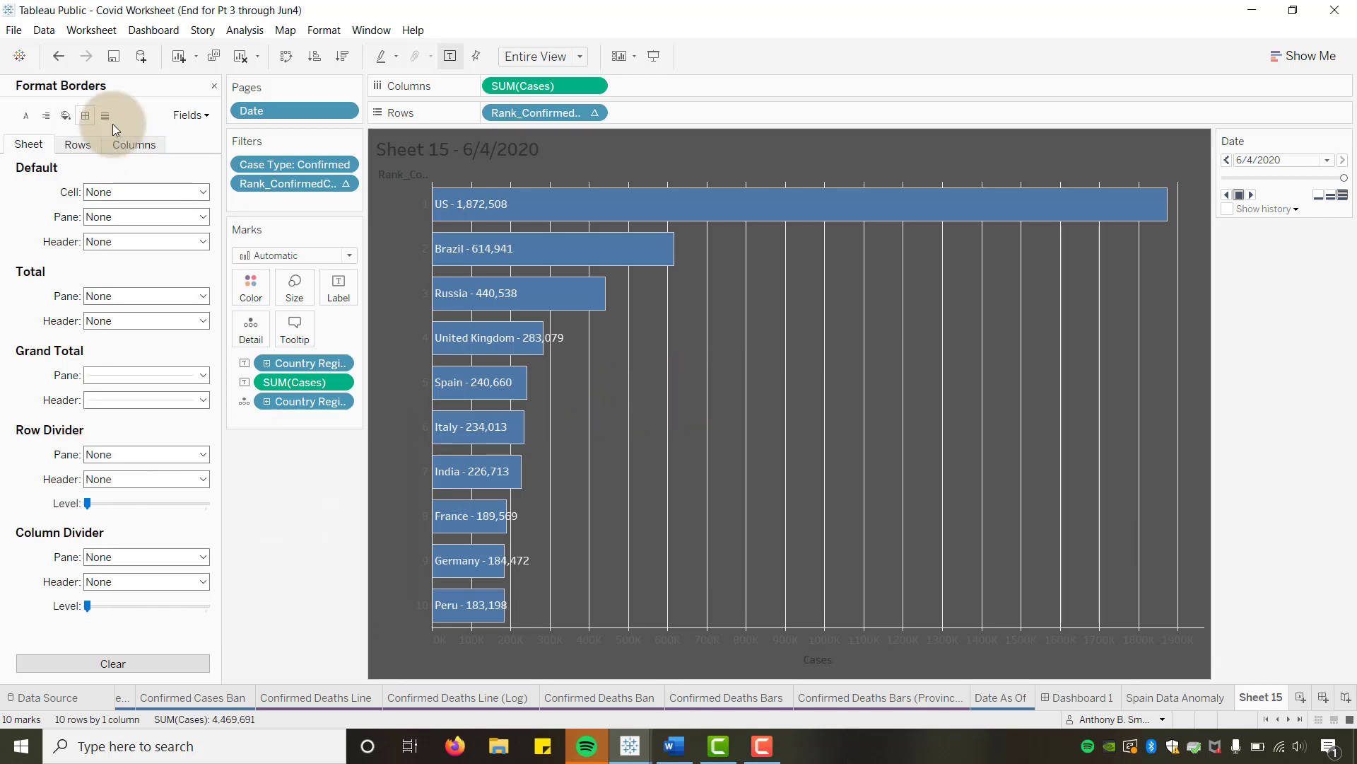
click(106, 117)
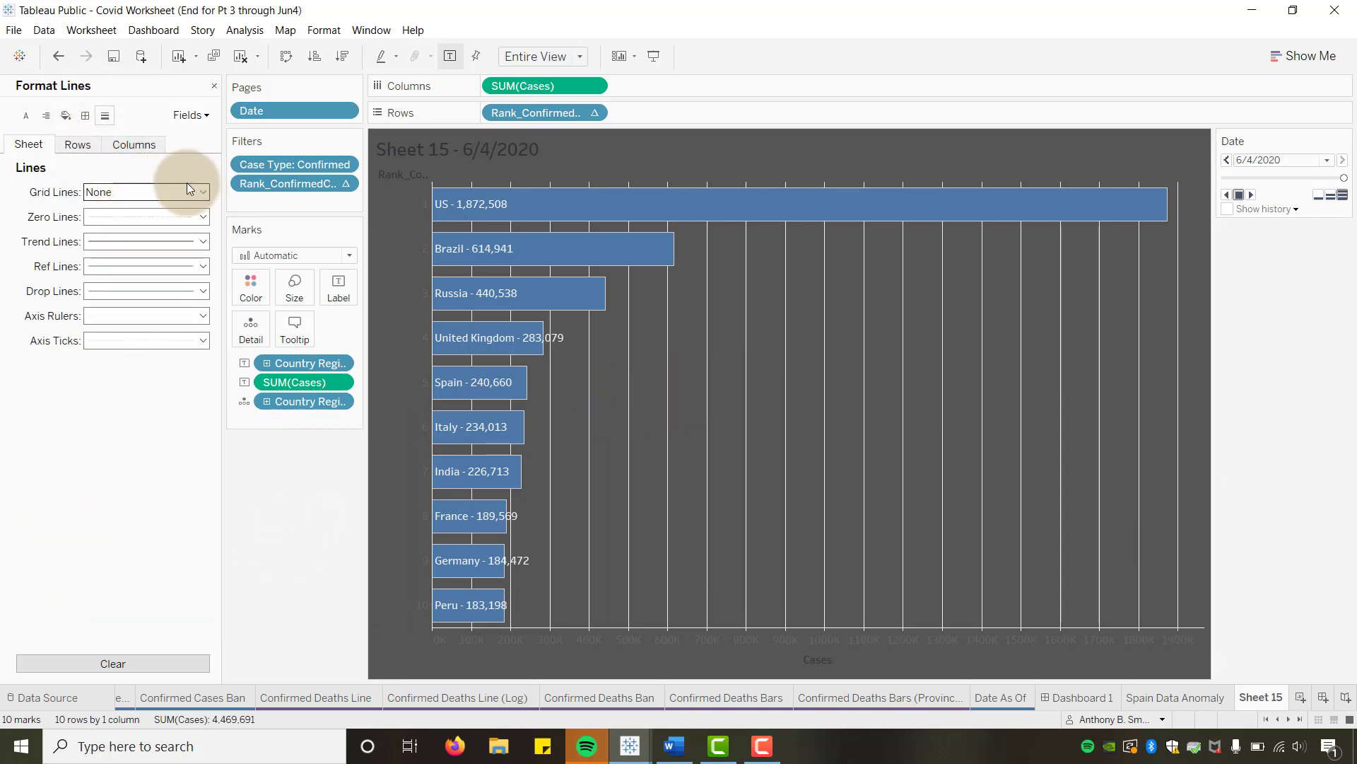
click(79, 143)
click(134, 144)
click(202, 190)
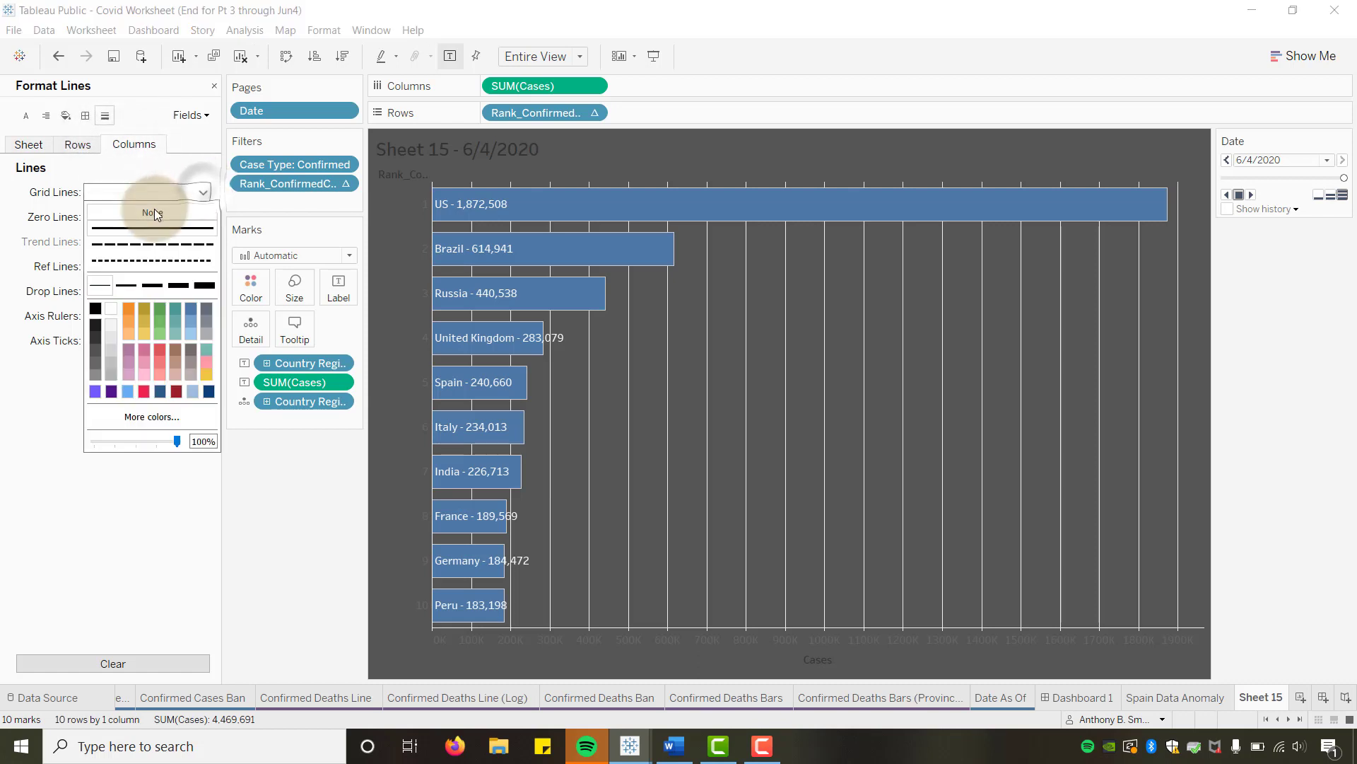
click(155, 210)
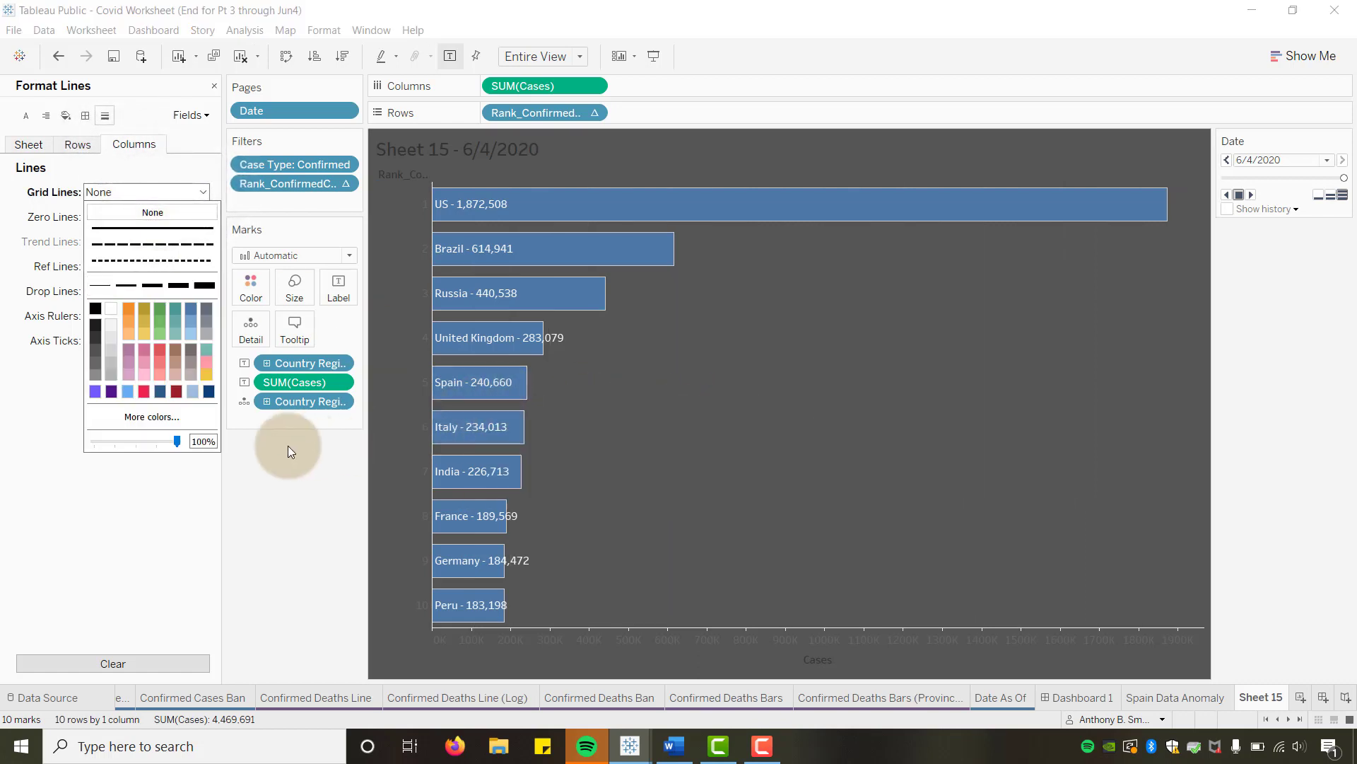
click(274, 524)
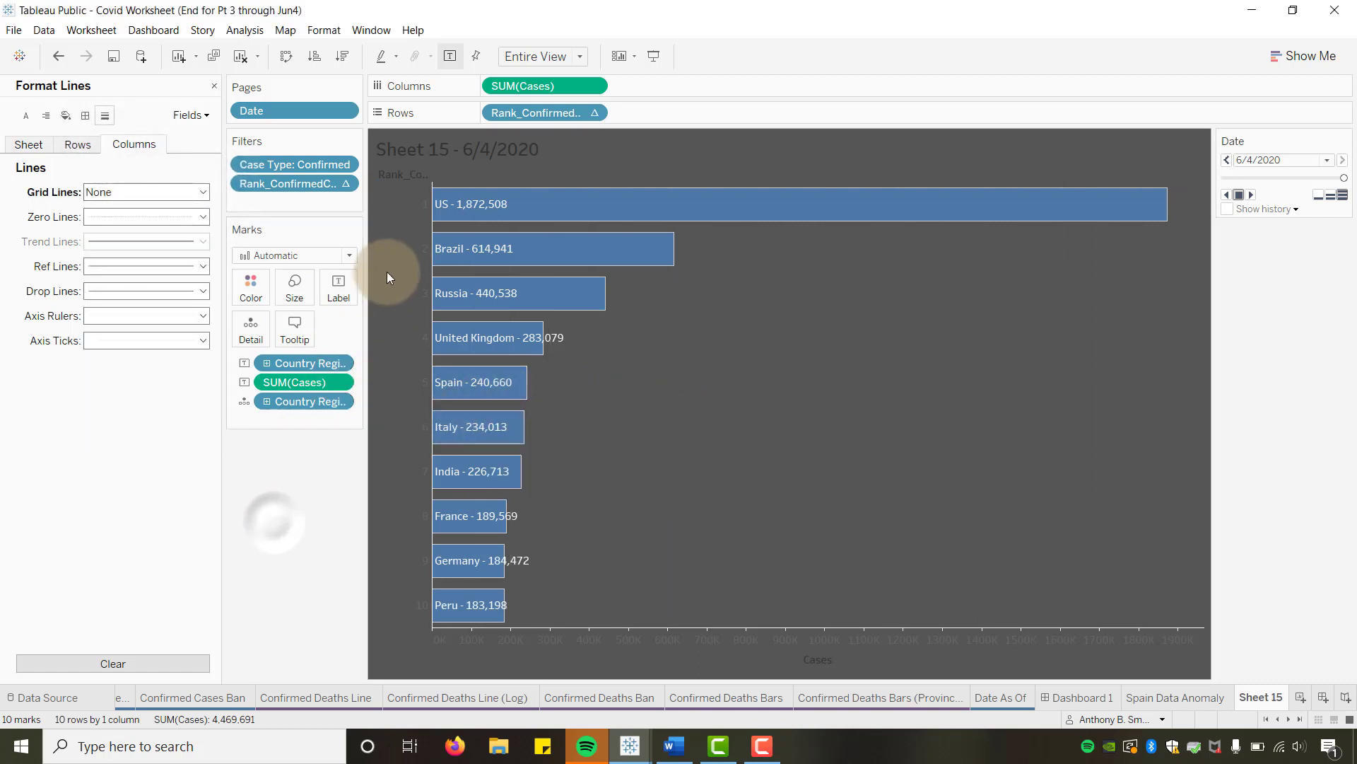
Step: Hide the field label for rows and the rank number header beside the bars
right_click(390, 172)
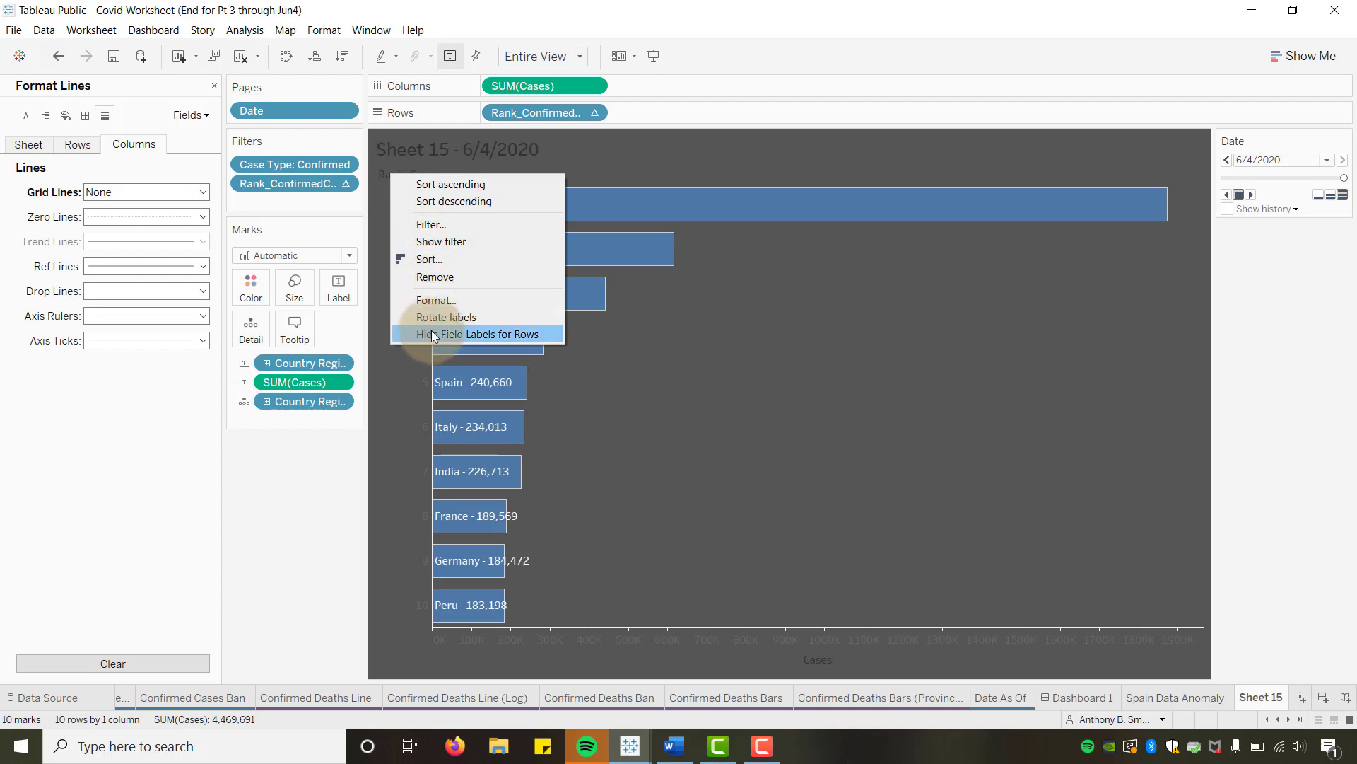
click(435, 335)
right_click(421, 195)
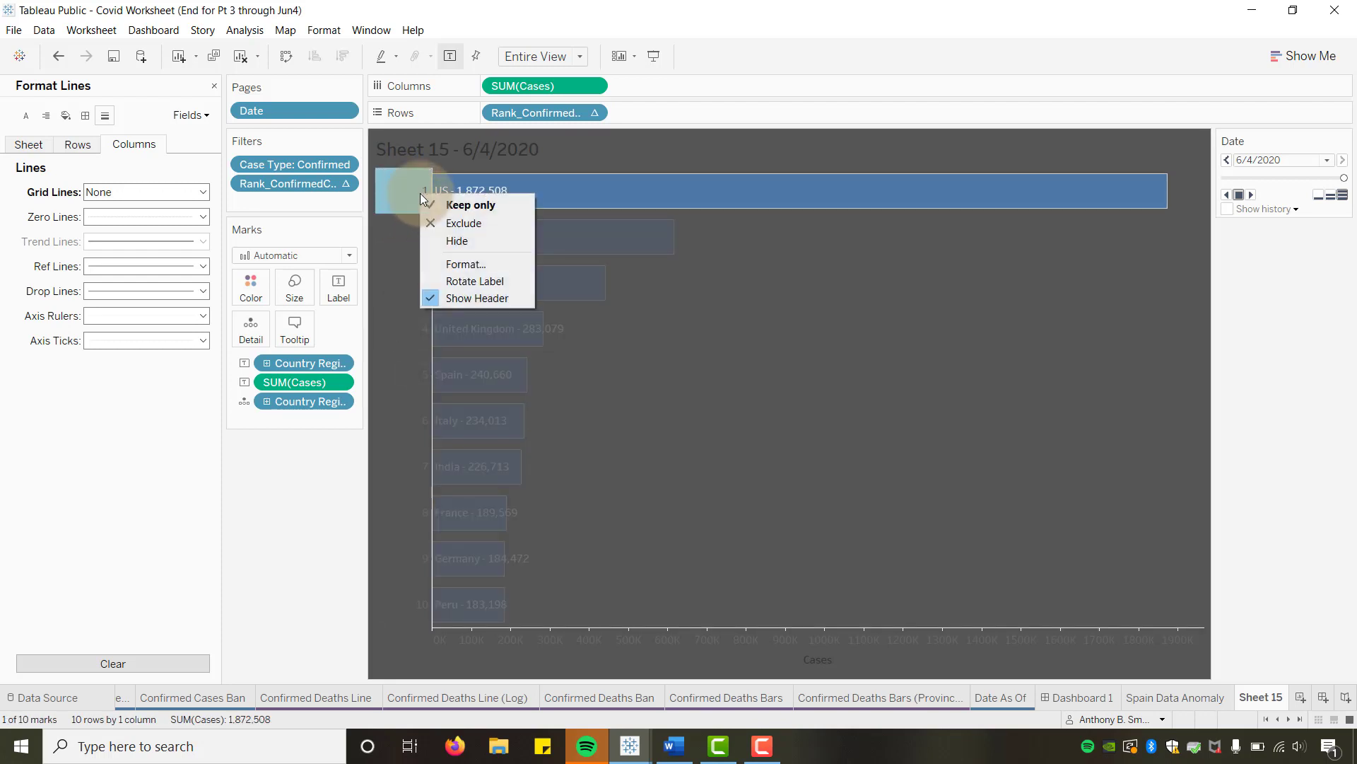
click(449, 293)
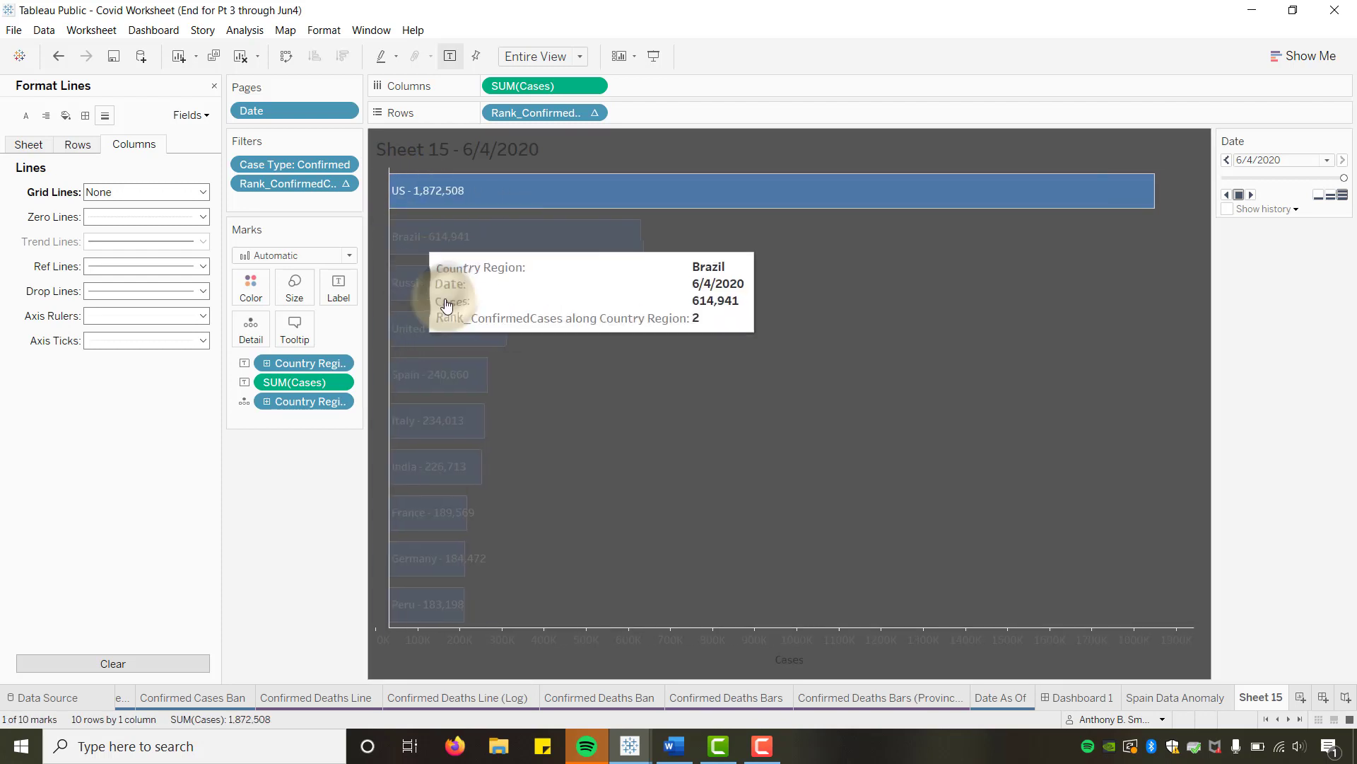
Step: Hide the Cases axis header beneath the ranked bar chart
right_click(578, 637)
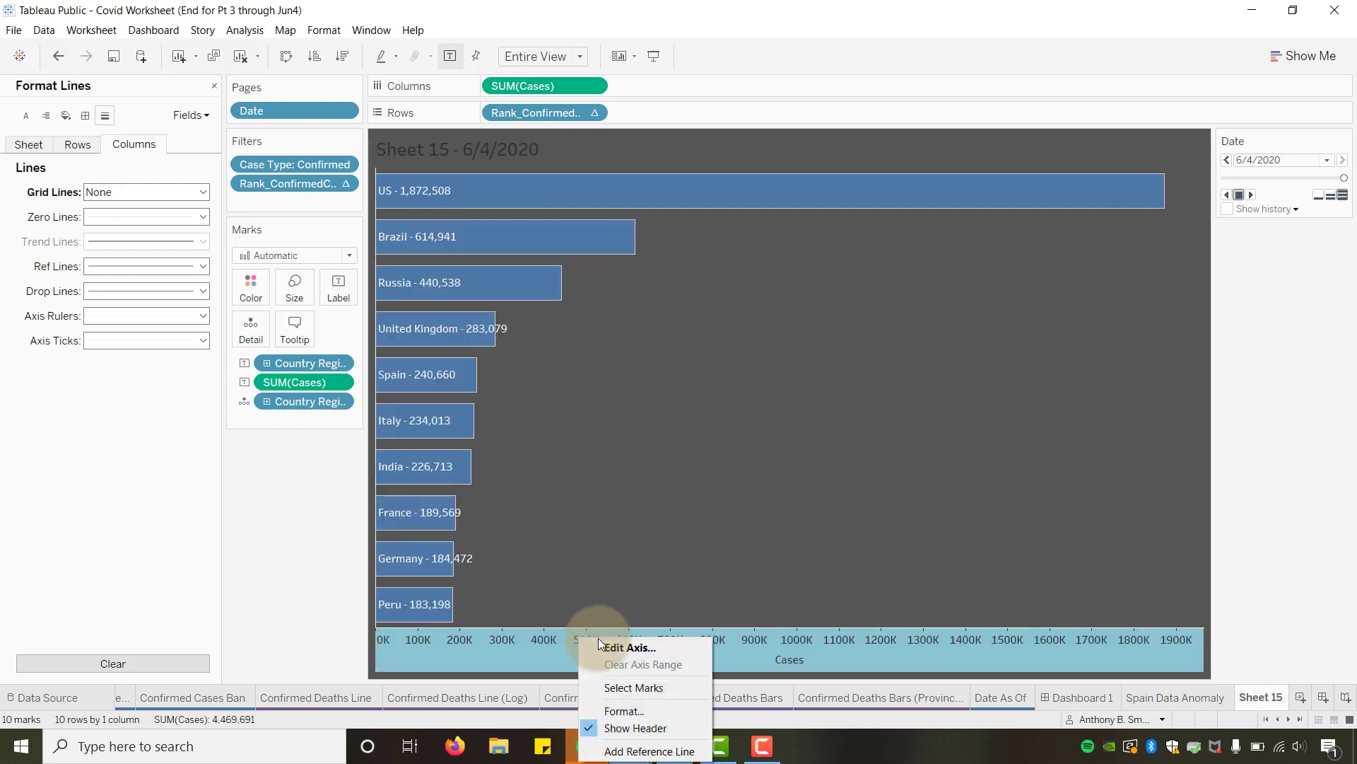
click(623, 725)
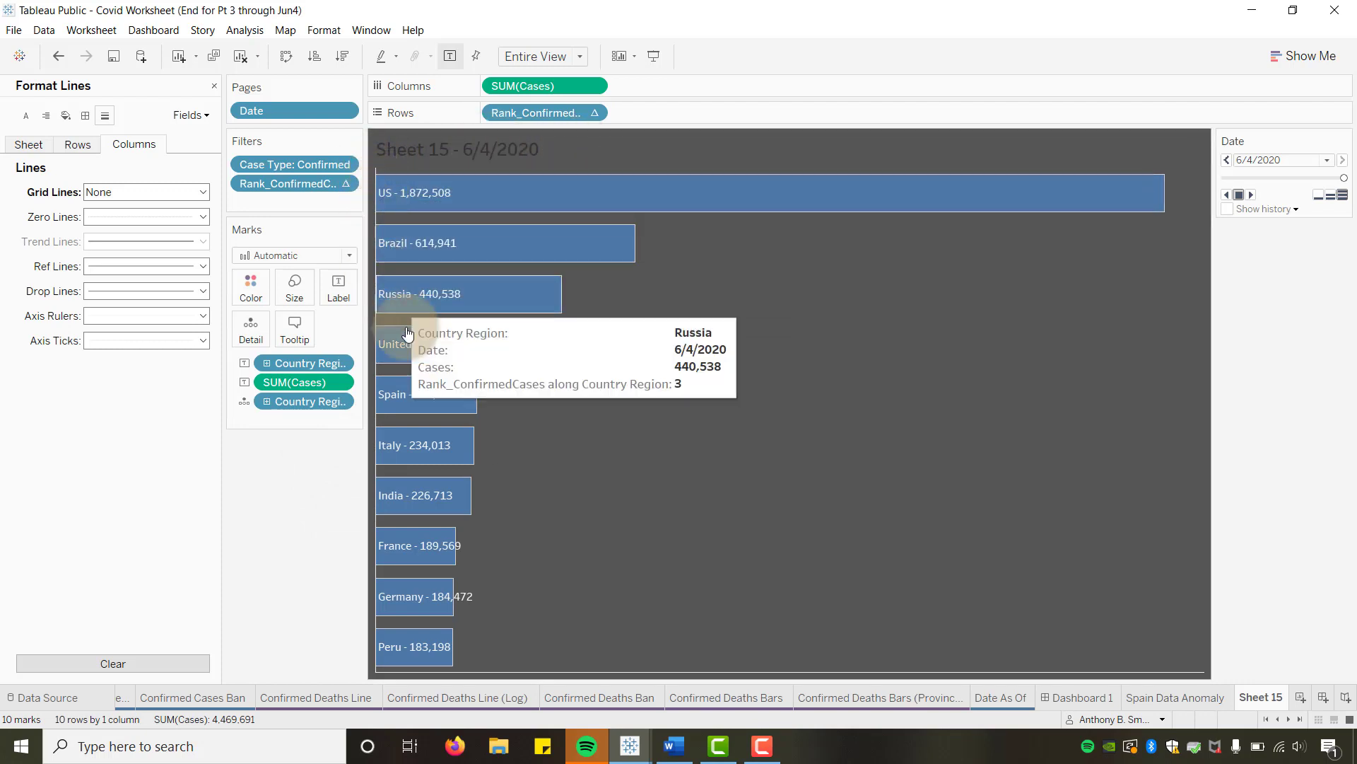
click(690, 506)
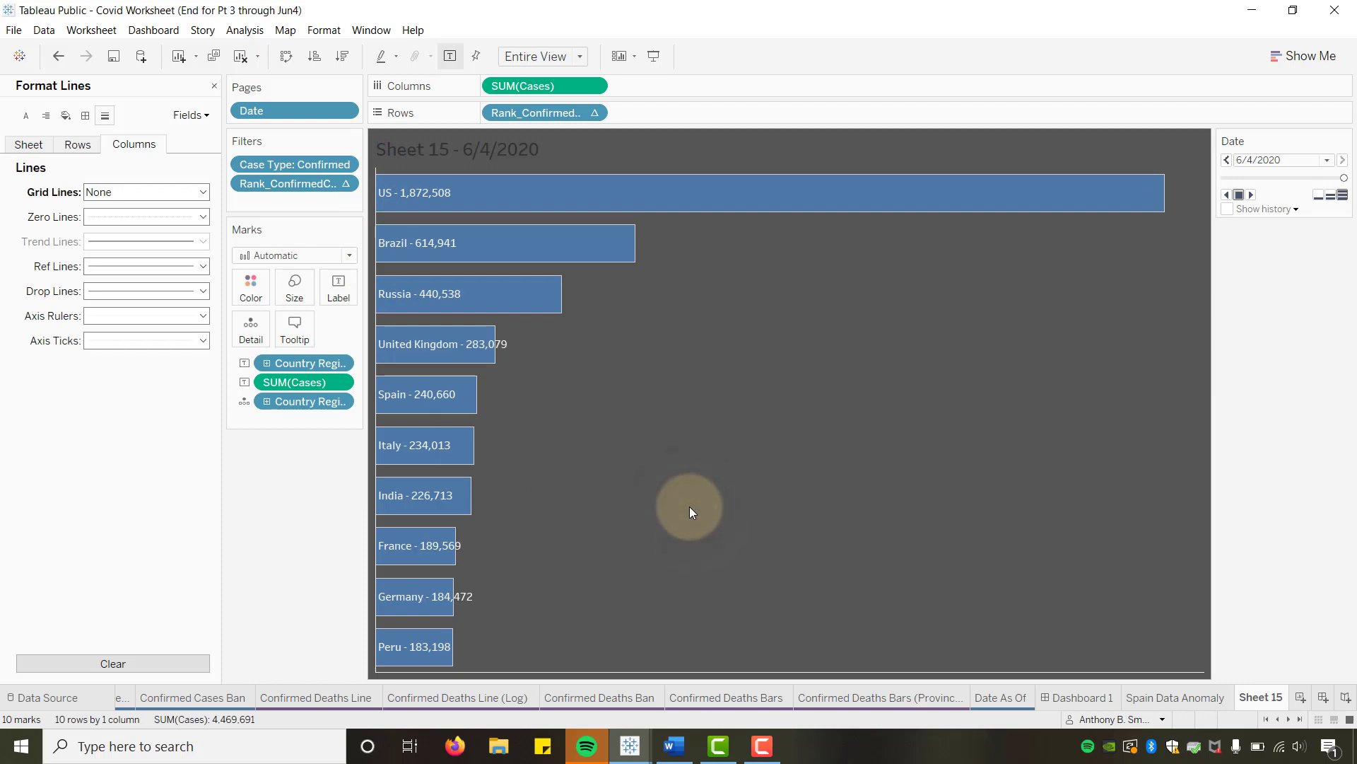
Step: Color the bars light blue (#63adf2) and give them a black border
click(248, 290)
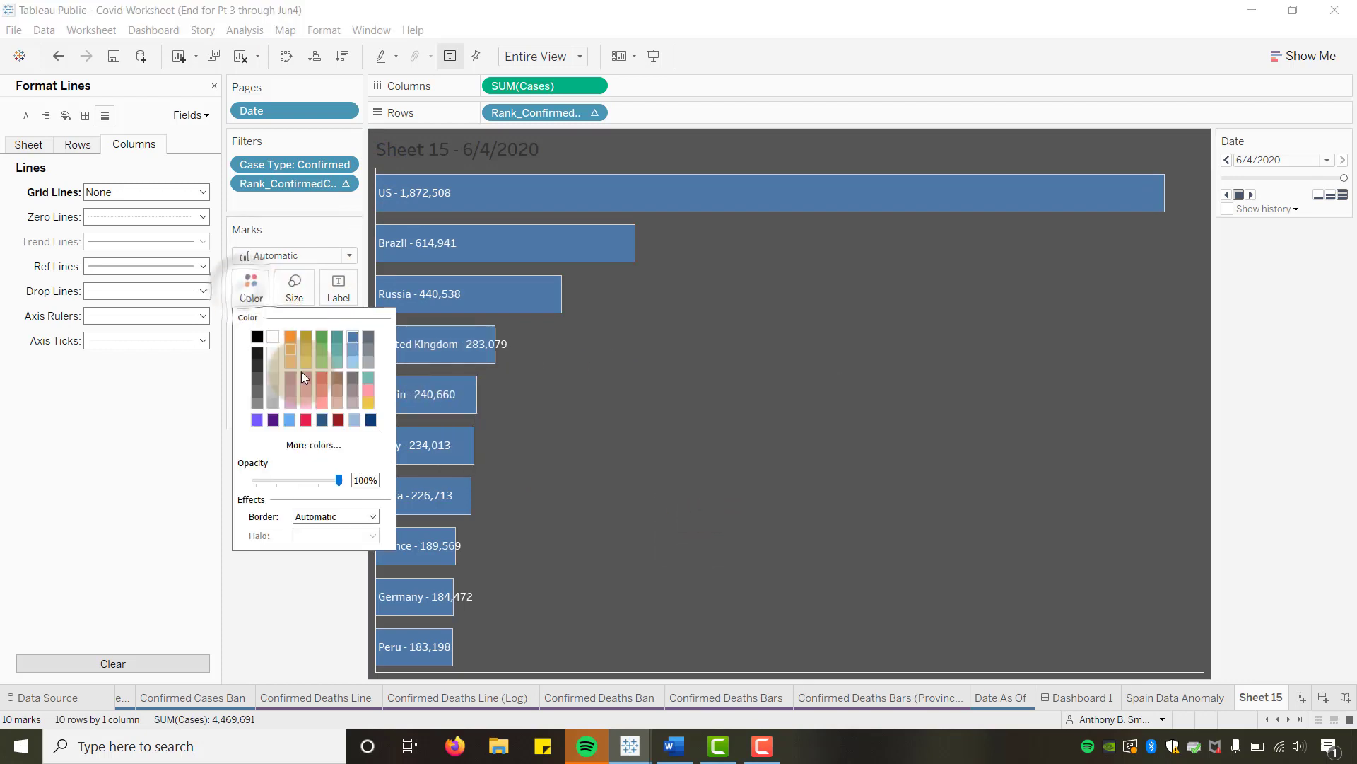
click(288, 421)
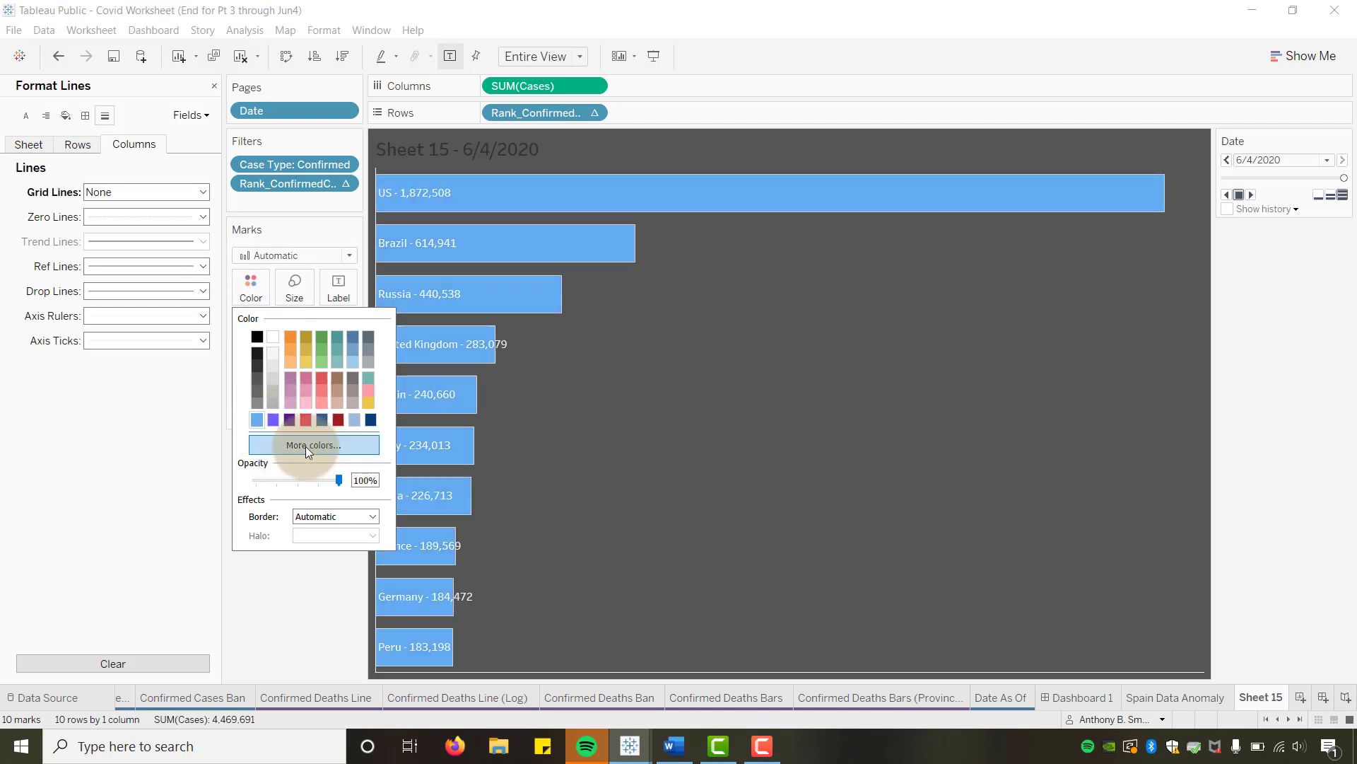
click(306, 445)
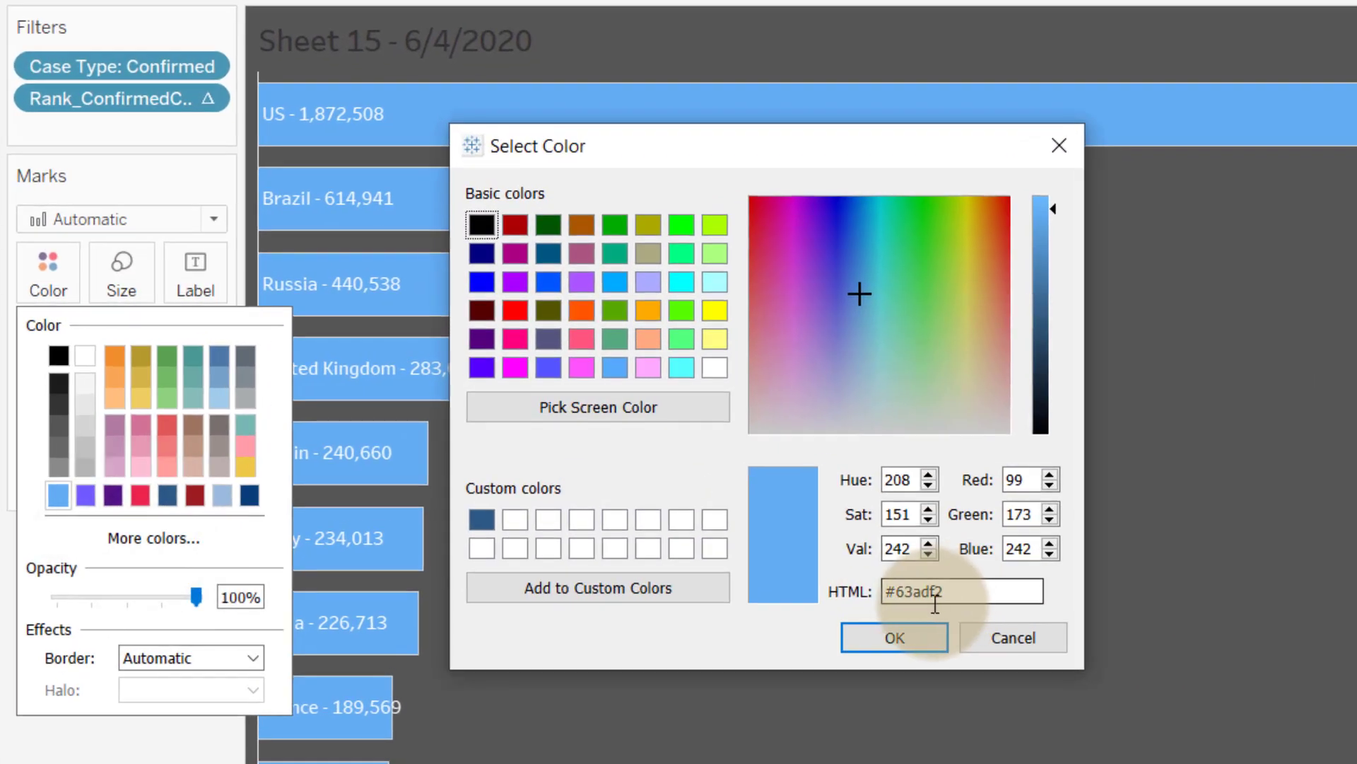
click(907, 643)
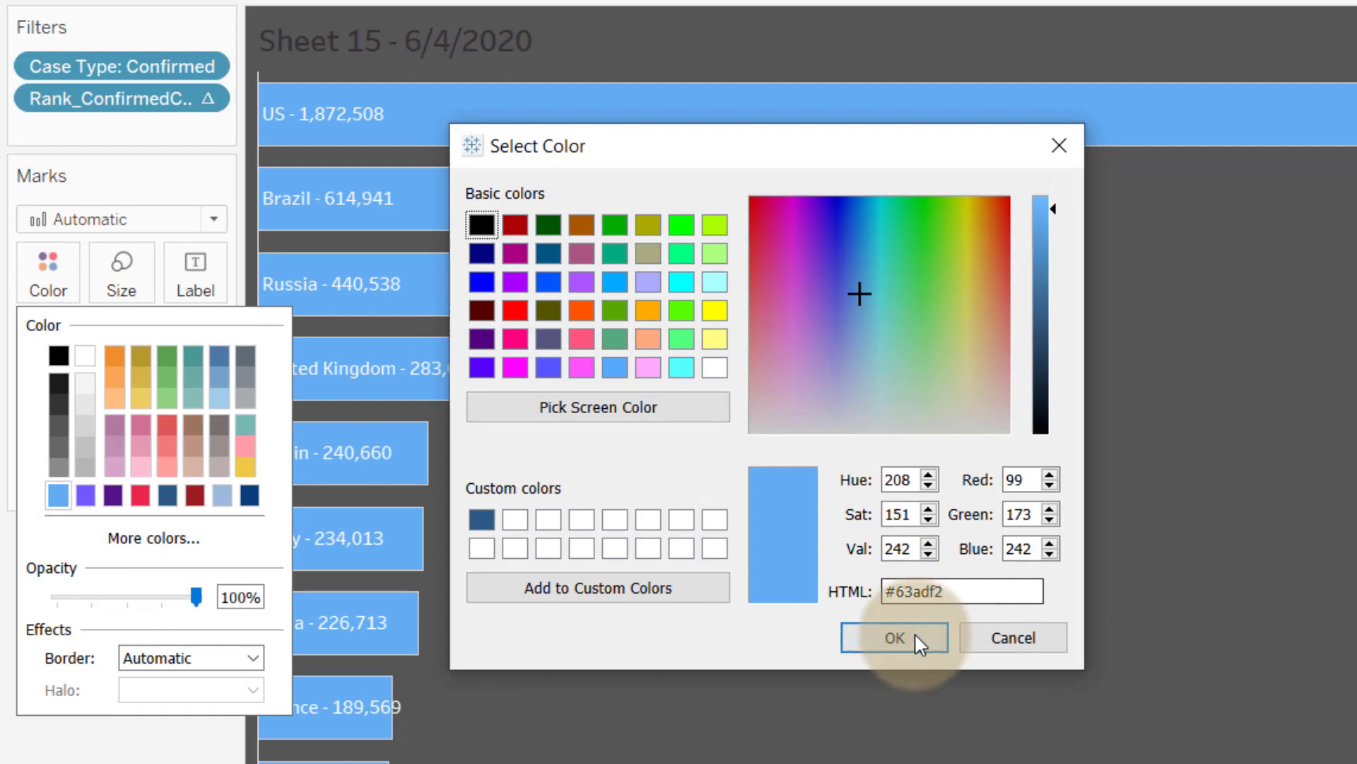
click(877, 645)
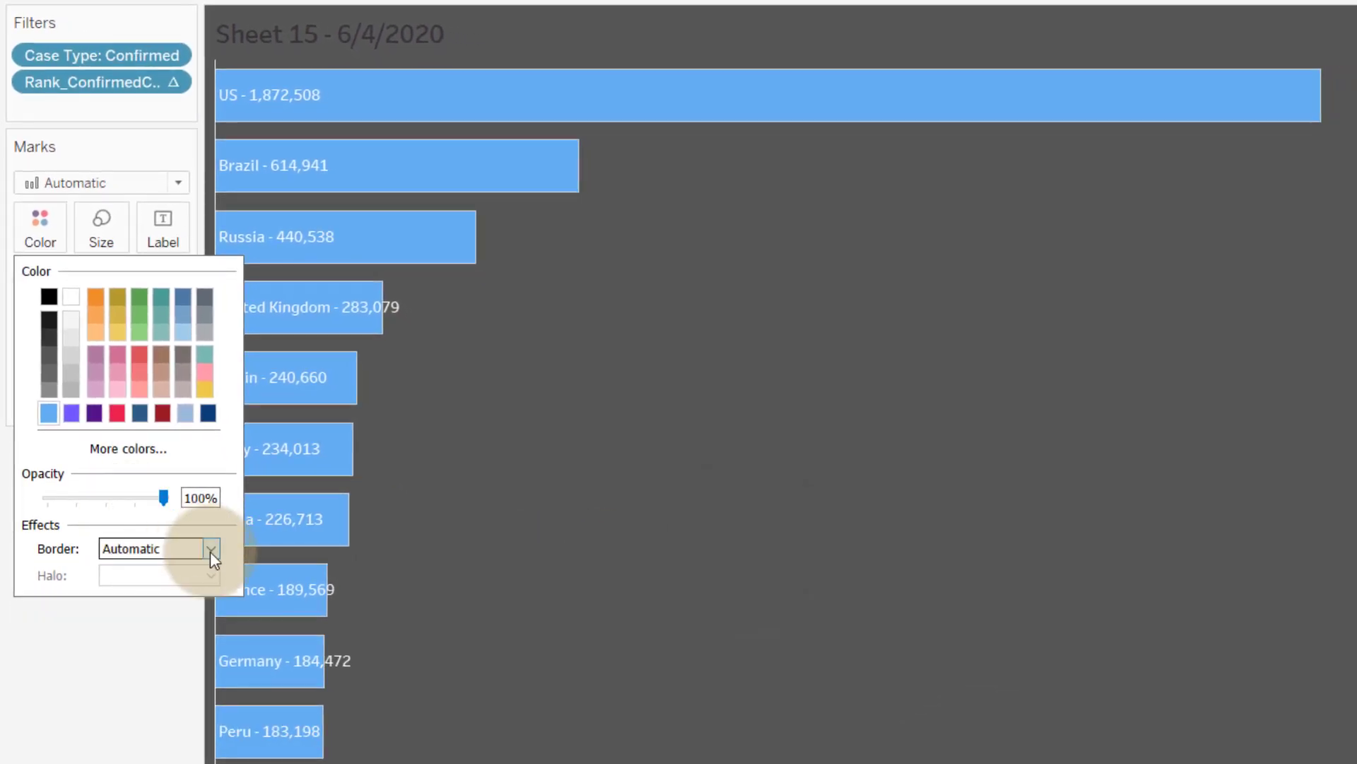
click(210, 550)
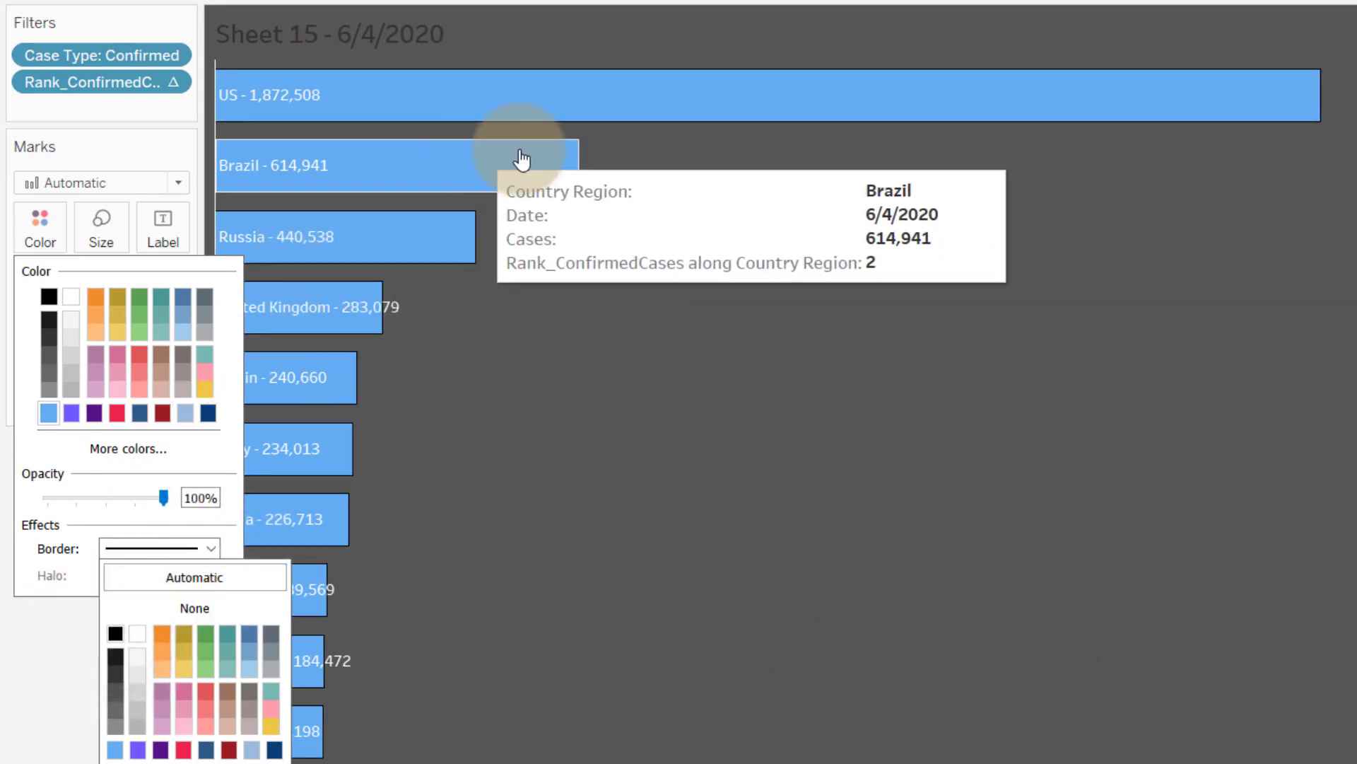
click(56, 684)
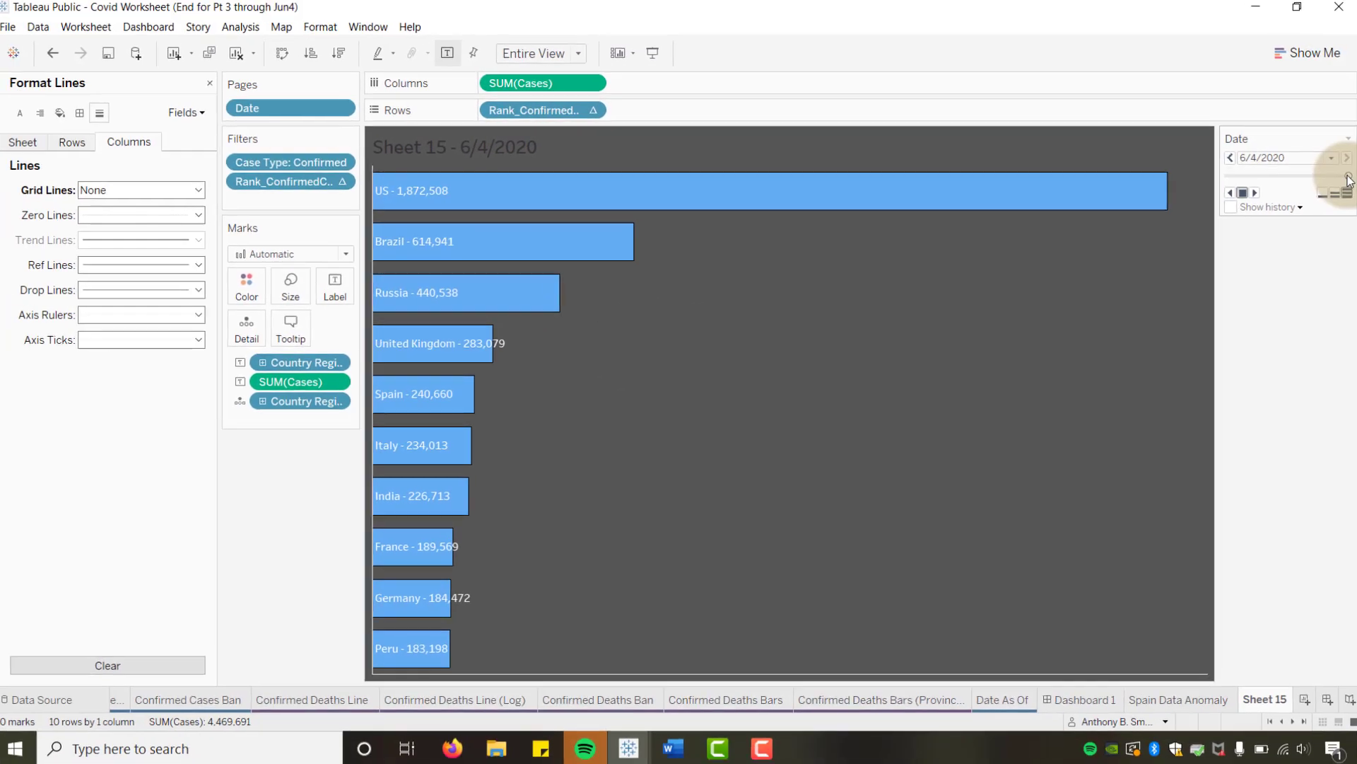
Step: Return the date pages to 1/22/2020 and play the restyled bar chart through to 6/4/2020 at the fastest speed
drag(1324, 182, 1167, 177)
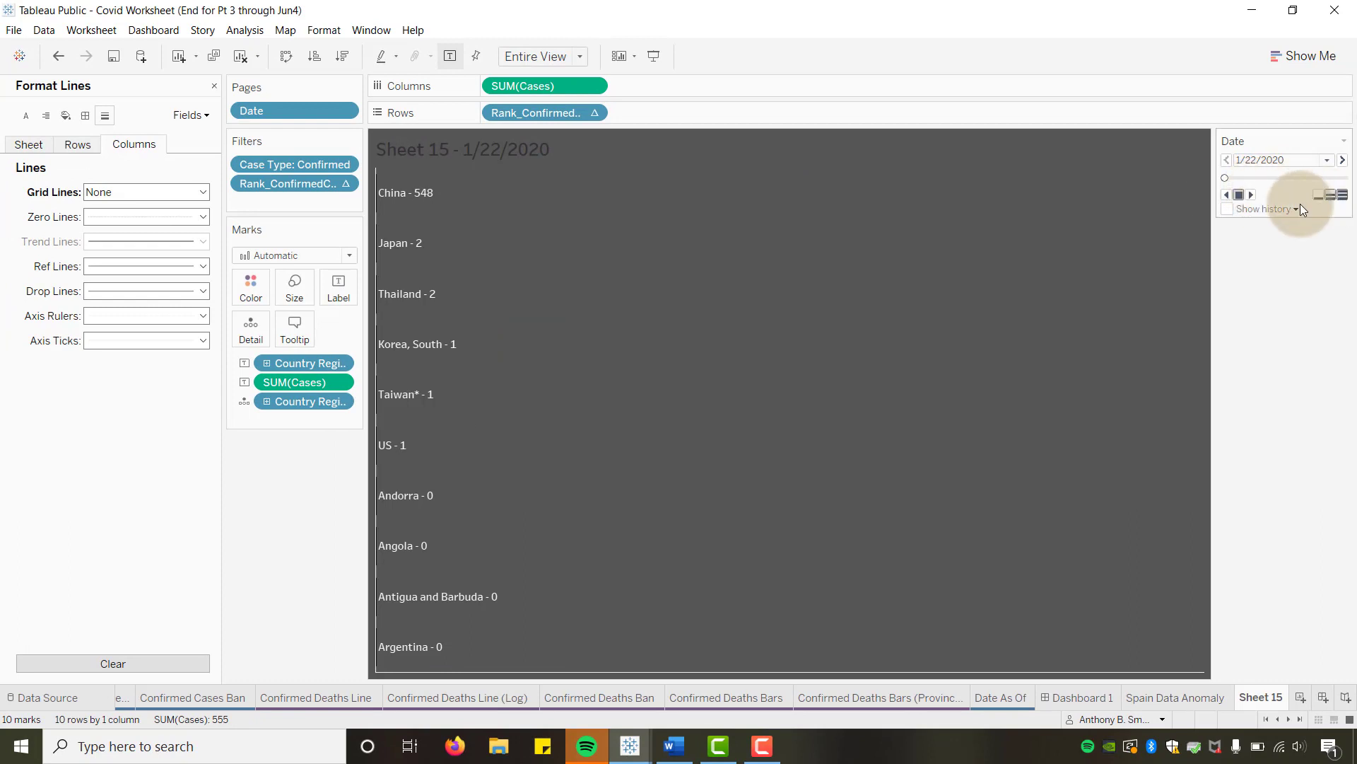
click(1251, 197)
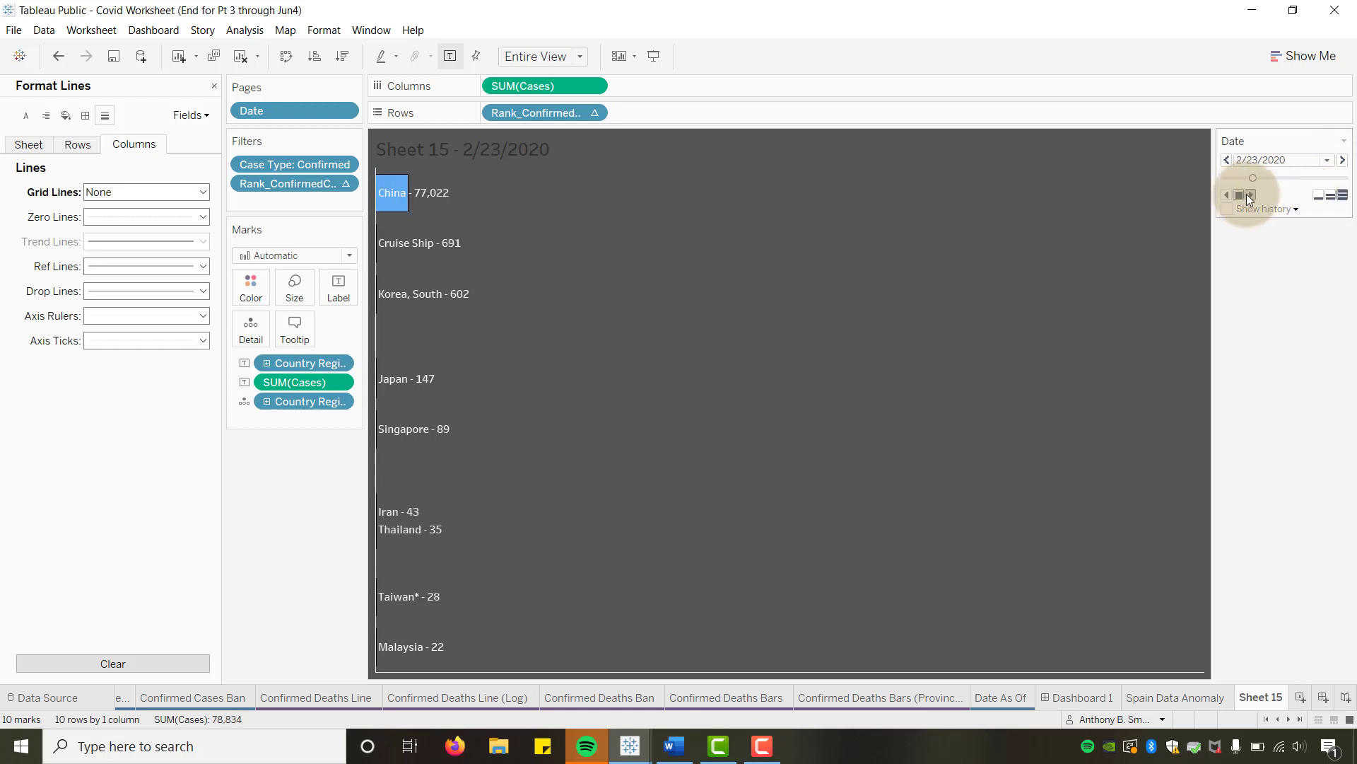
click(1342, 196)
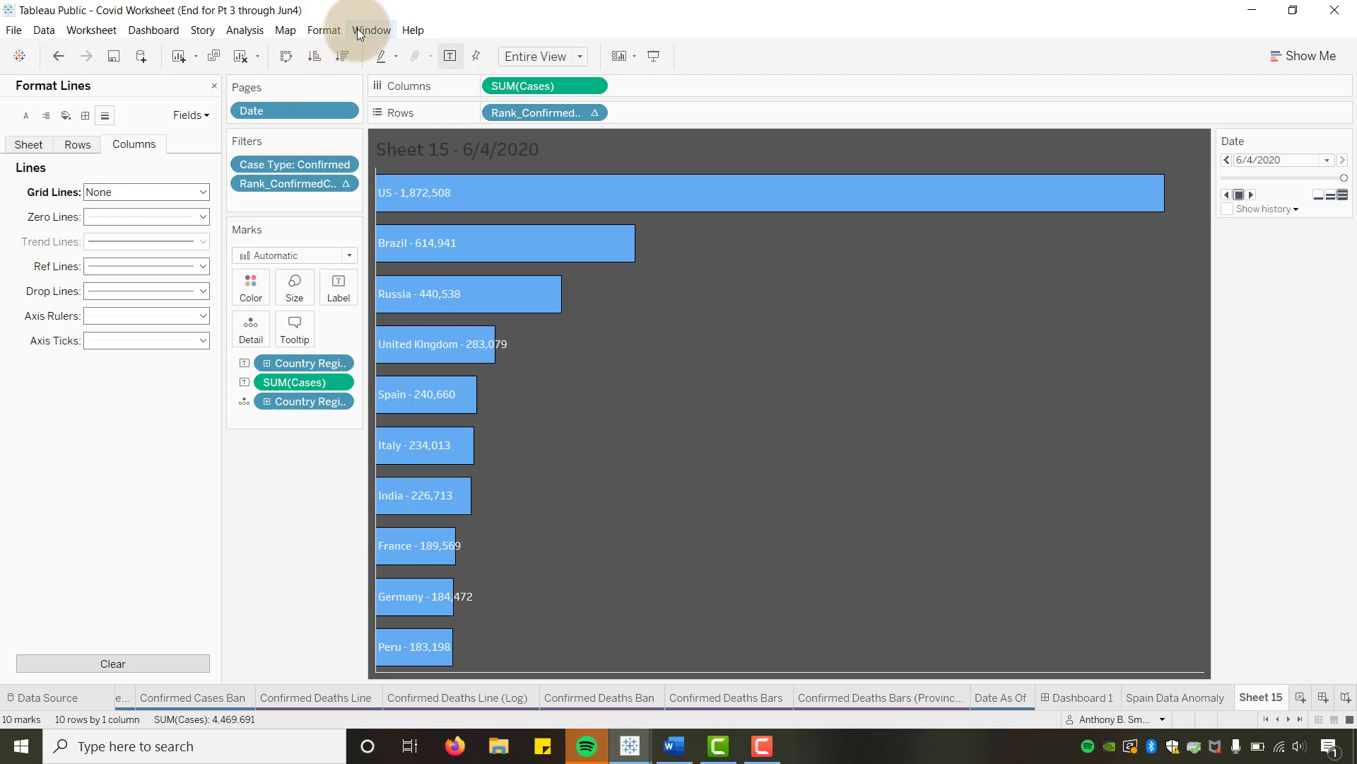
Step: Turn the animation off for Sheet 15, leaving the workbook default as it is
click(99, 34)
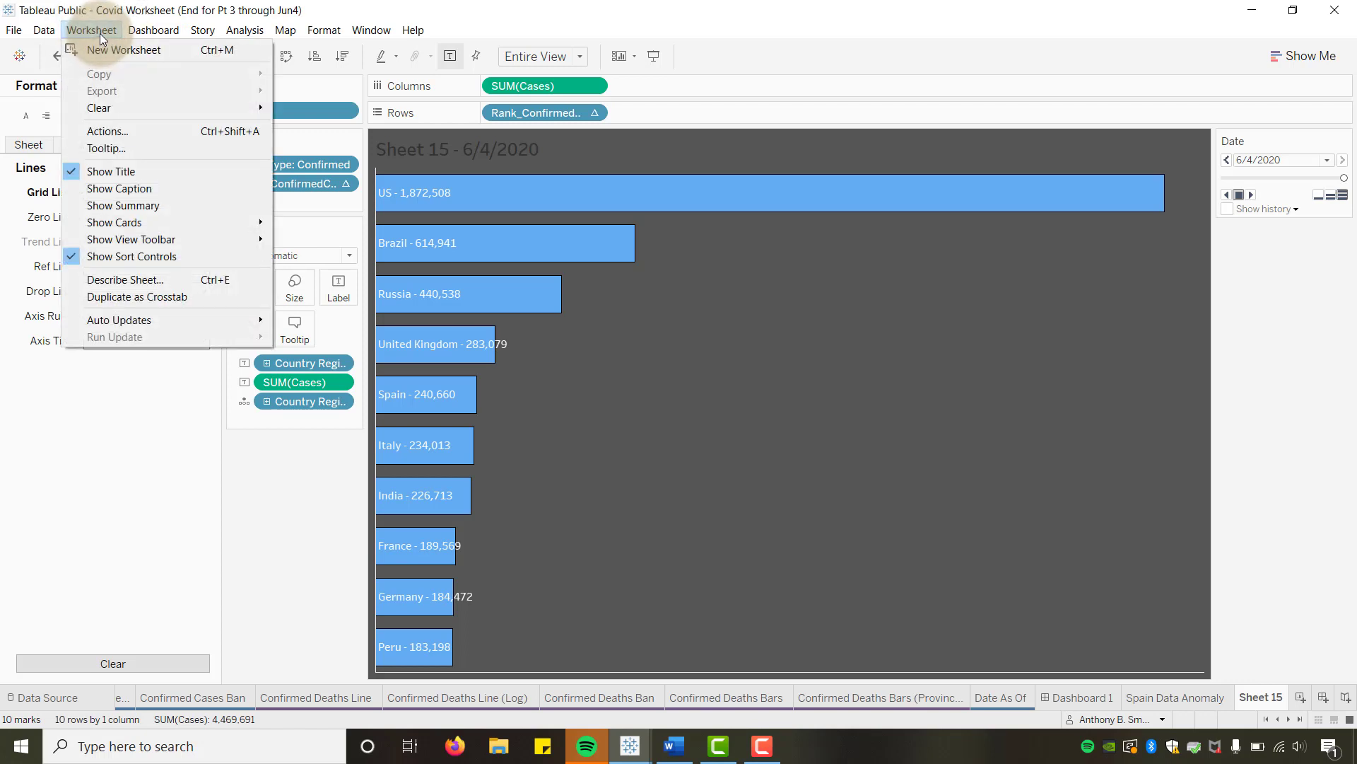
mouse_move(306, 32)
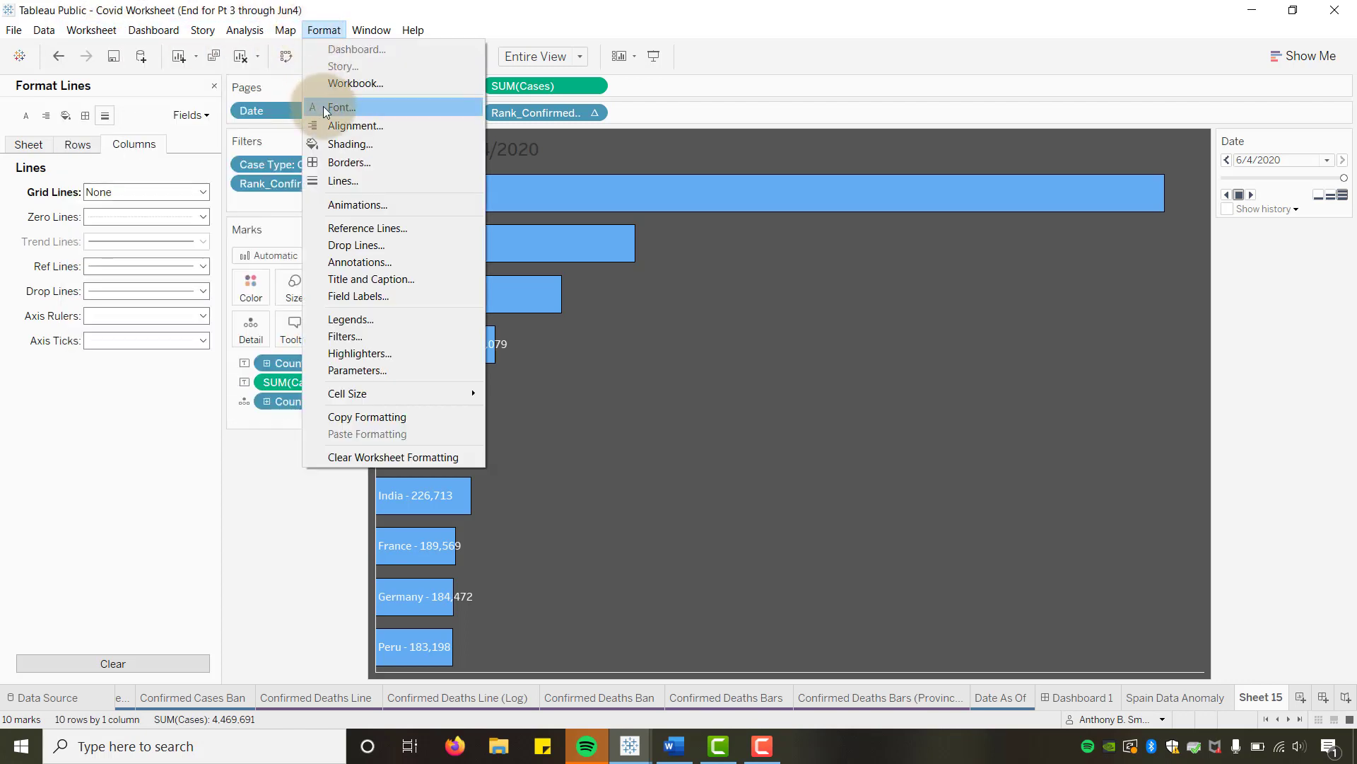
click(356, 204)
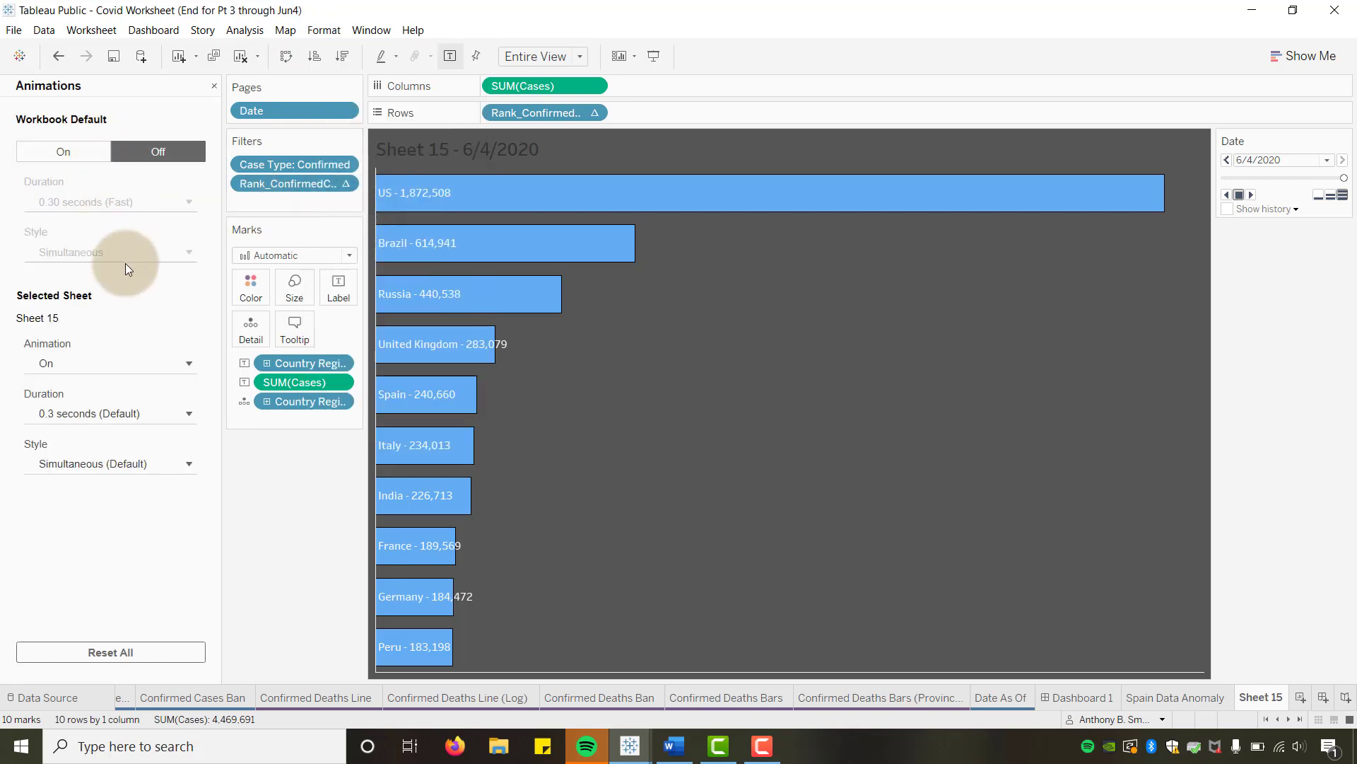
click(176, 365)
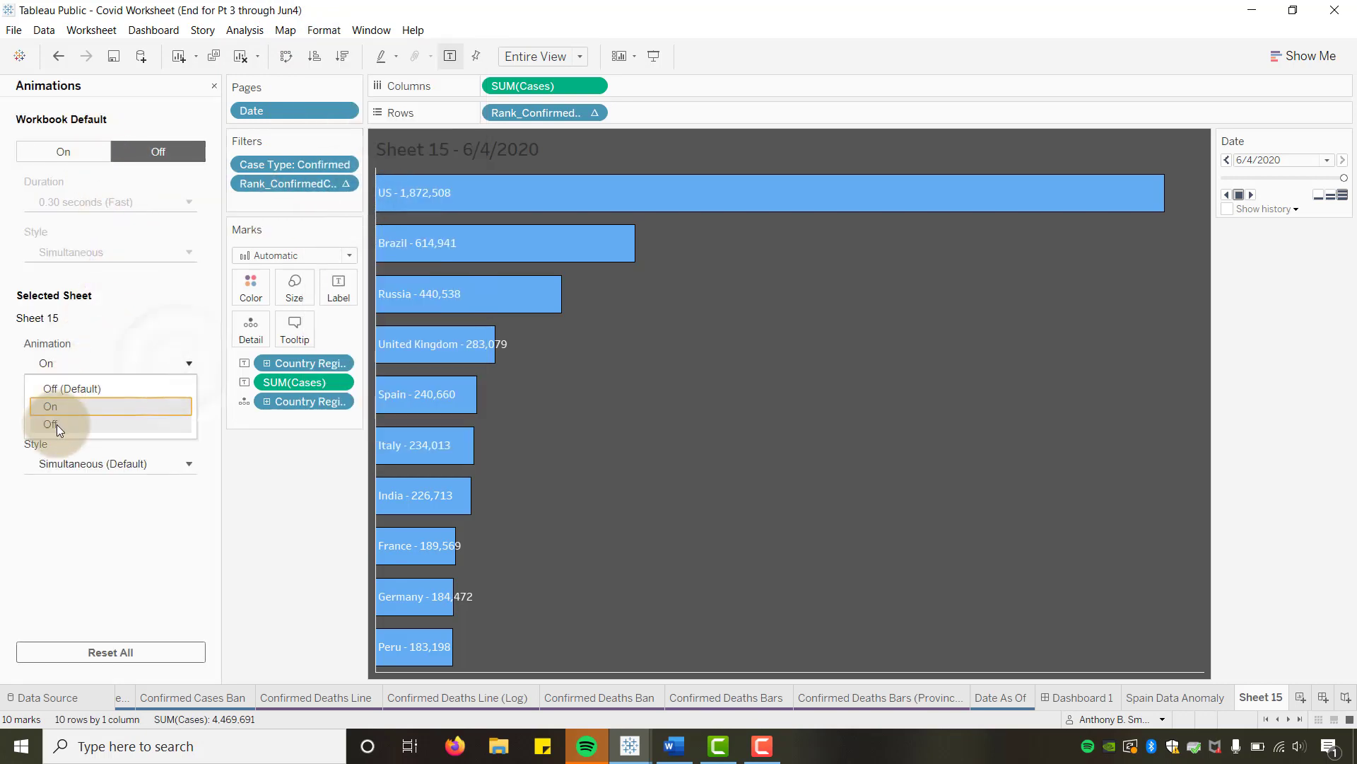
click(56, 425)
click(337, 495)
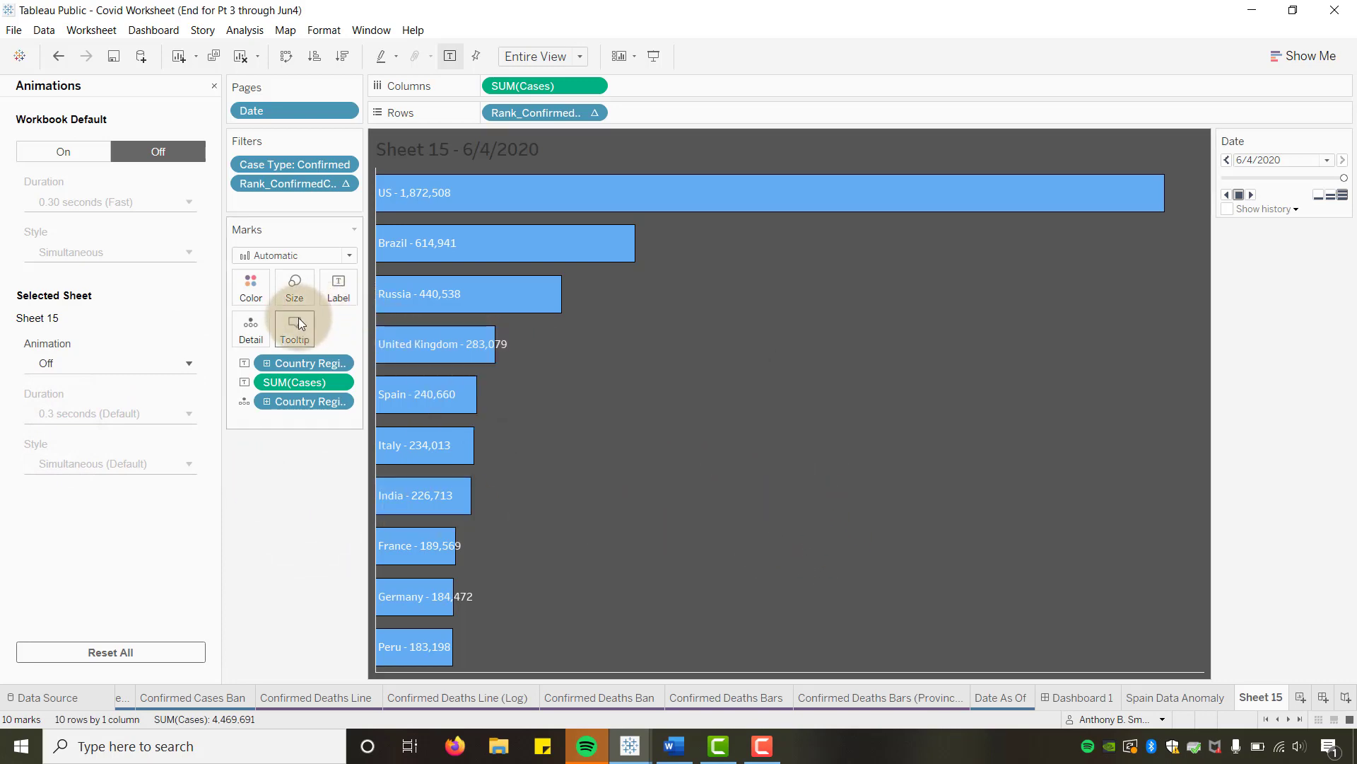
Step: Replace the default tooltip text with the Confirmed Cases Bars (Provinces) sheet and preview it on the US bar
click(301, 341)
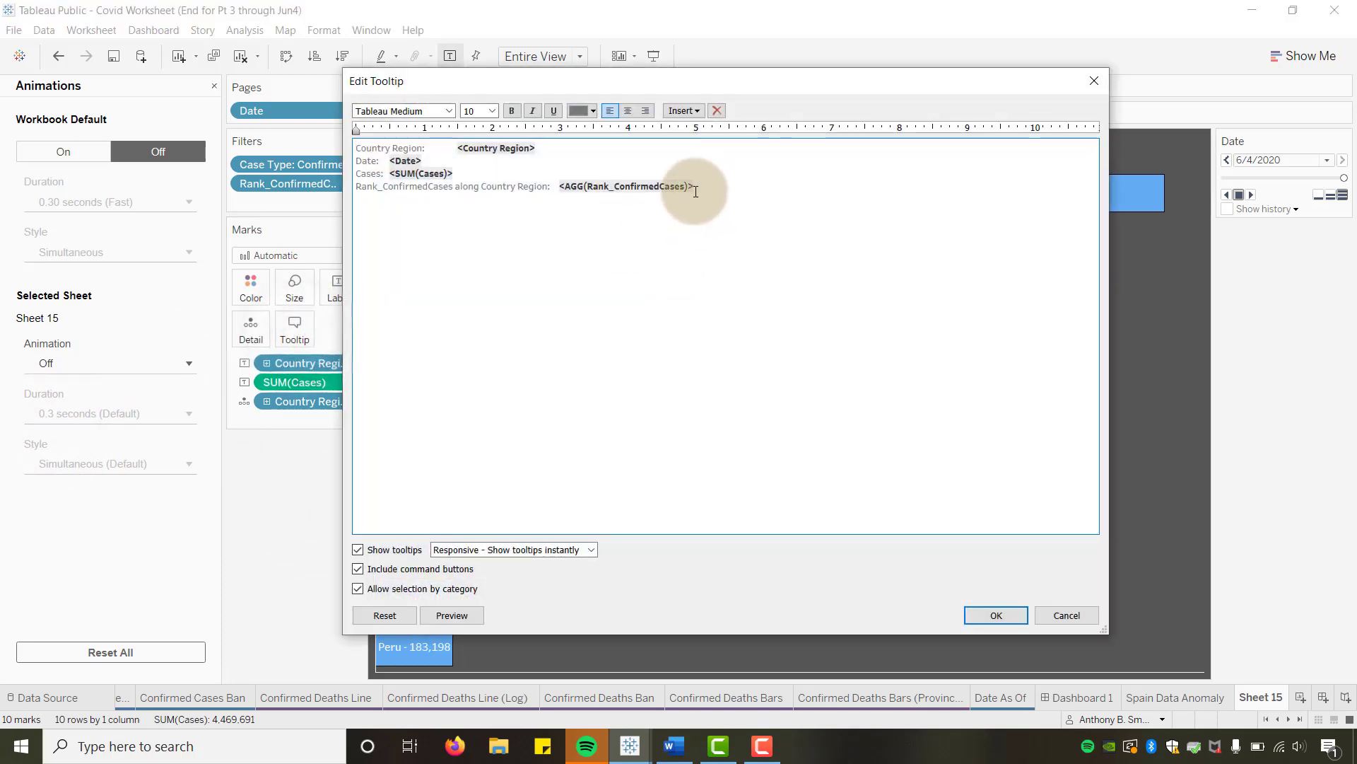
drag(691, 187, 346, 146)
key(Delete)
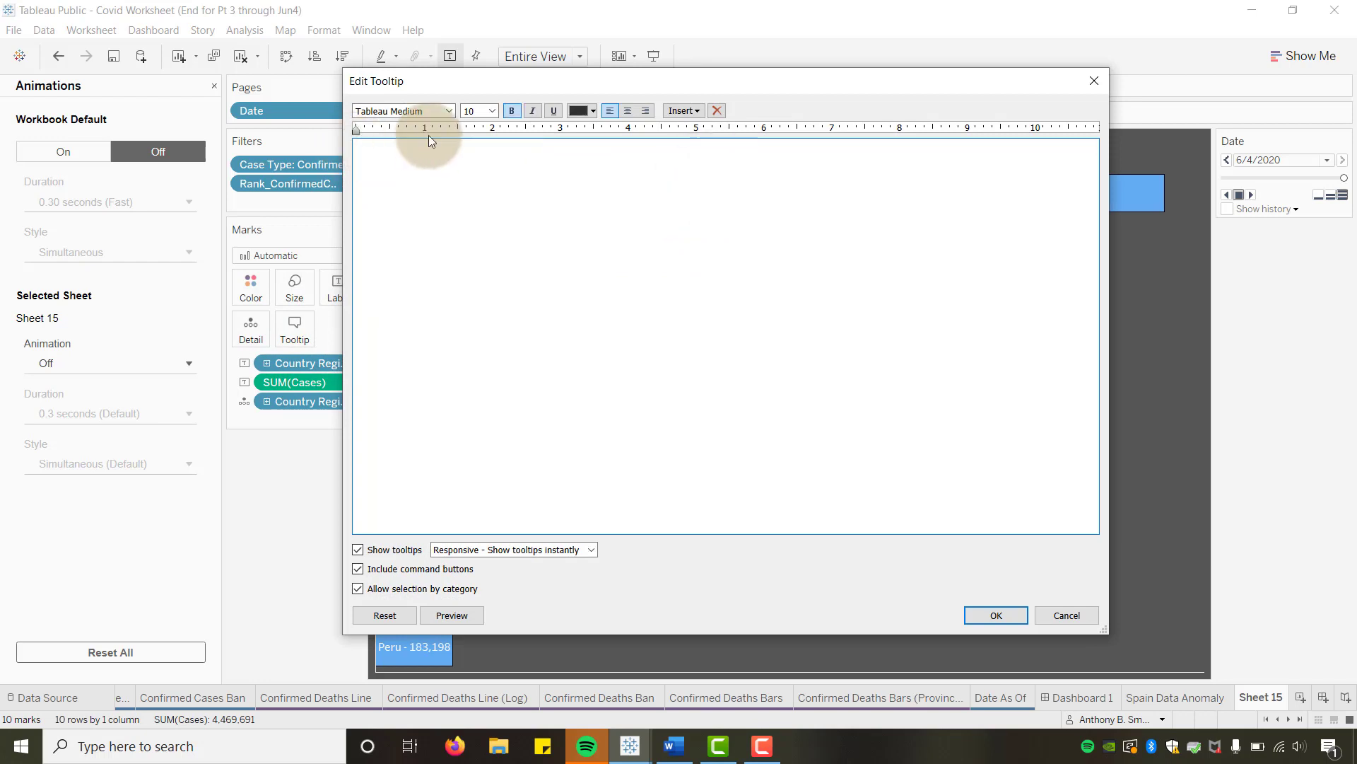
click(698, 111)
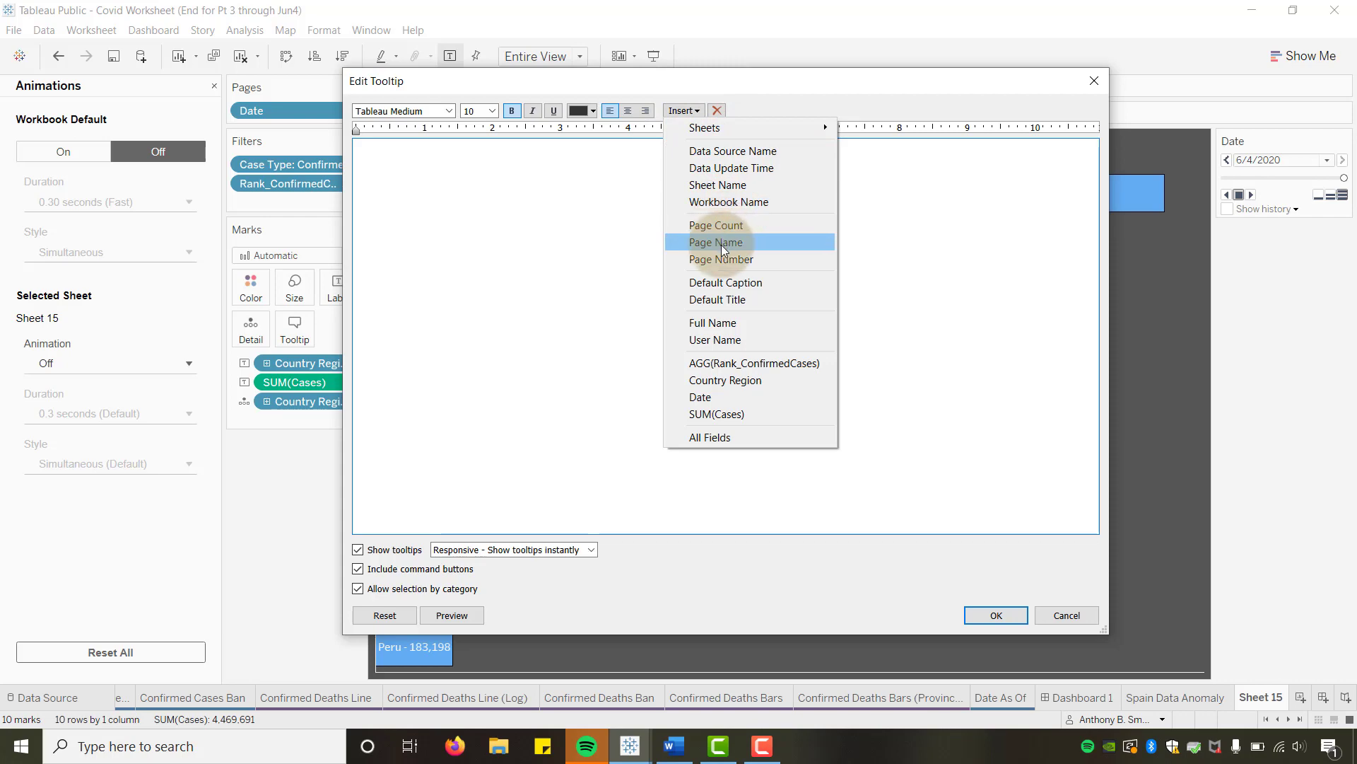
mouse_move(726, 131)
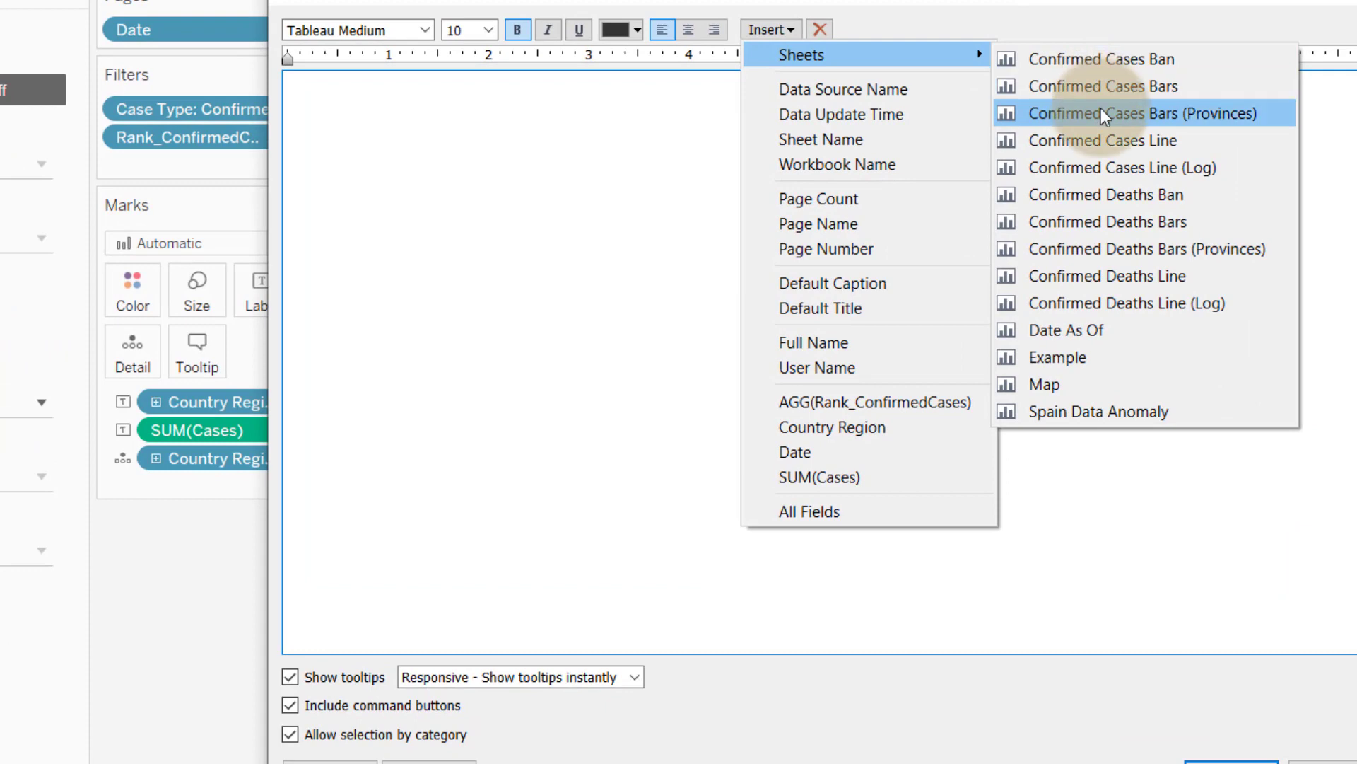
click(1100, 113)
click(1060, 740)
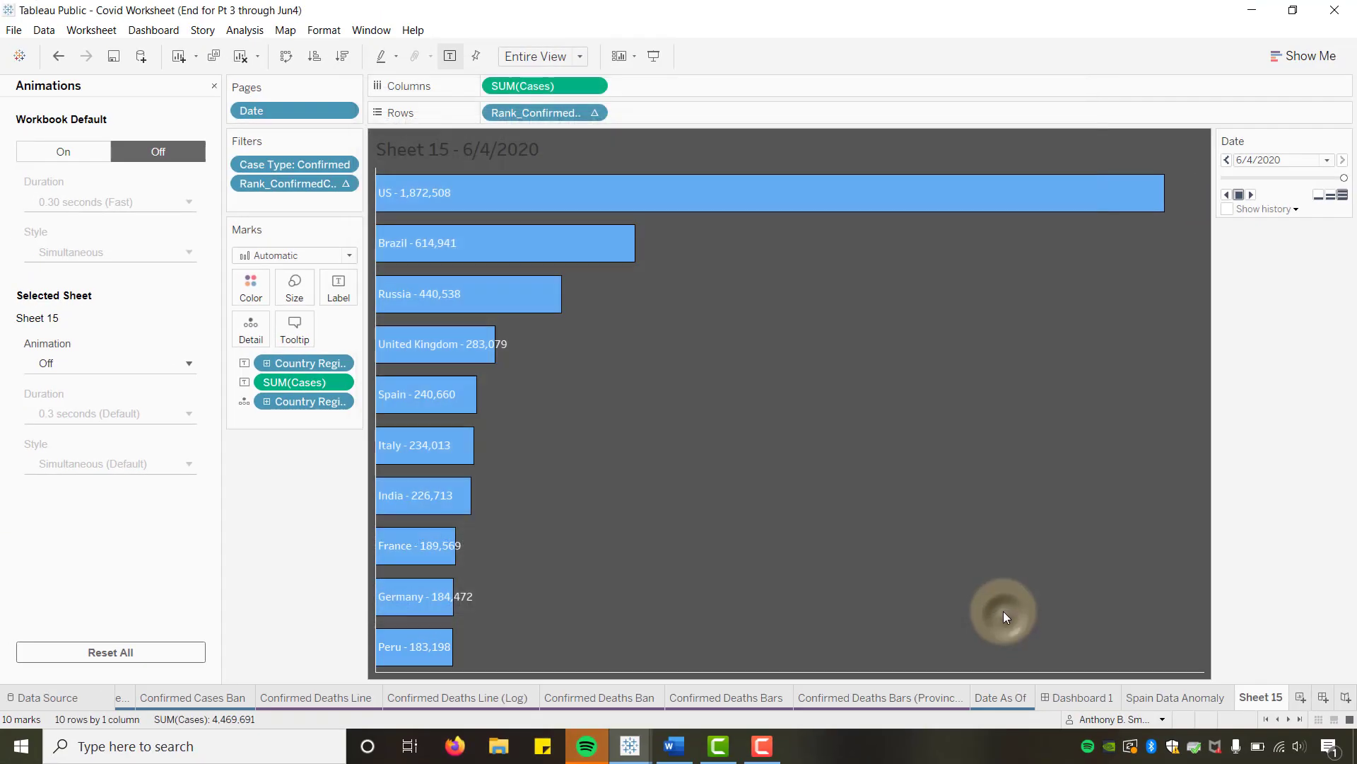
mouse_move(741, 207)
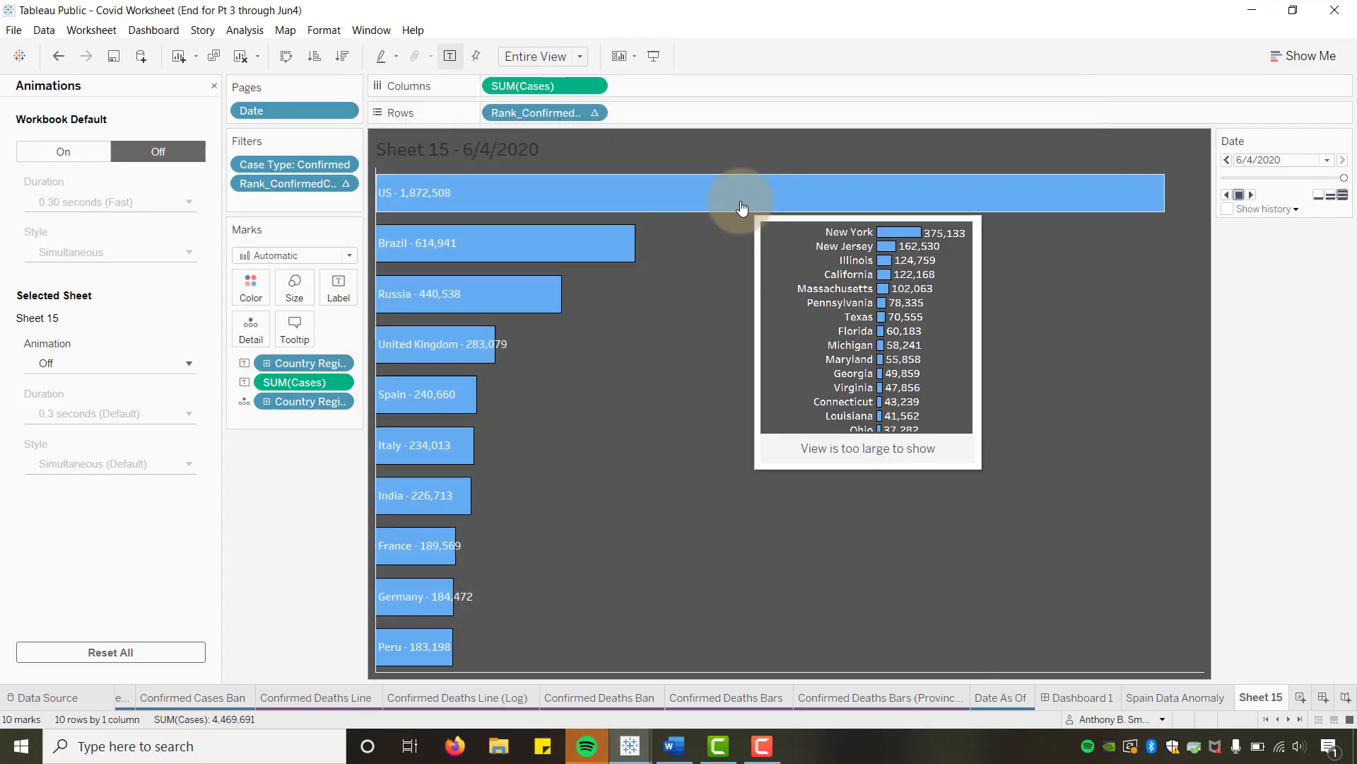
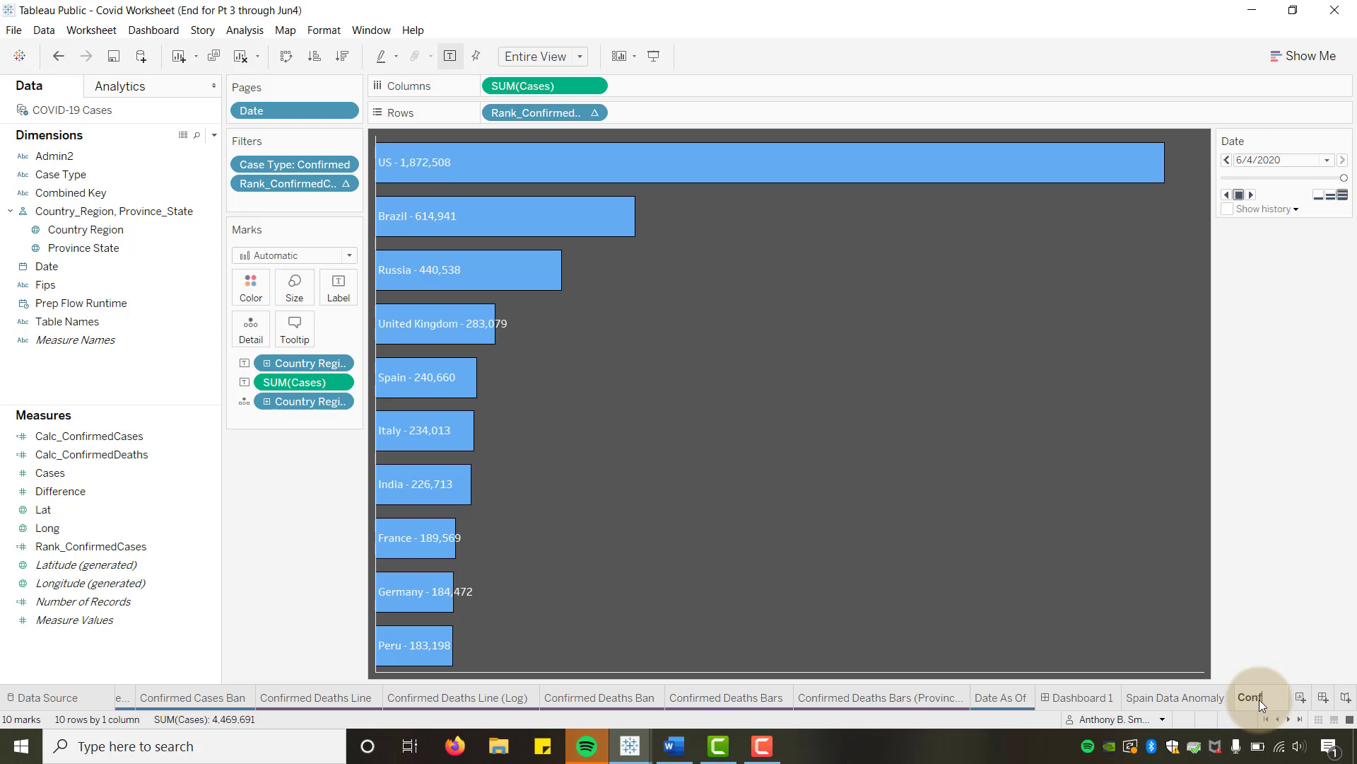
Step: Rename the ranked bar chart sheet to "Confirmed Cases Bar (Rank Unique)"
text(irmed Case)
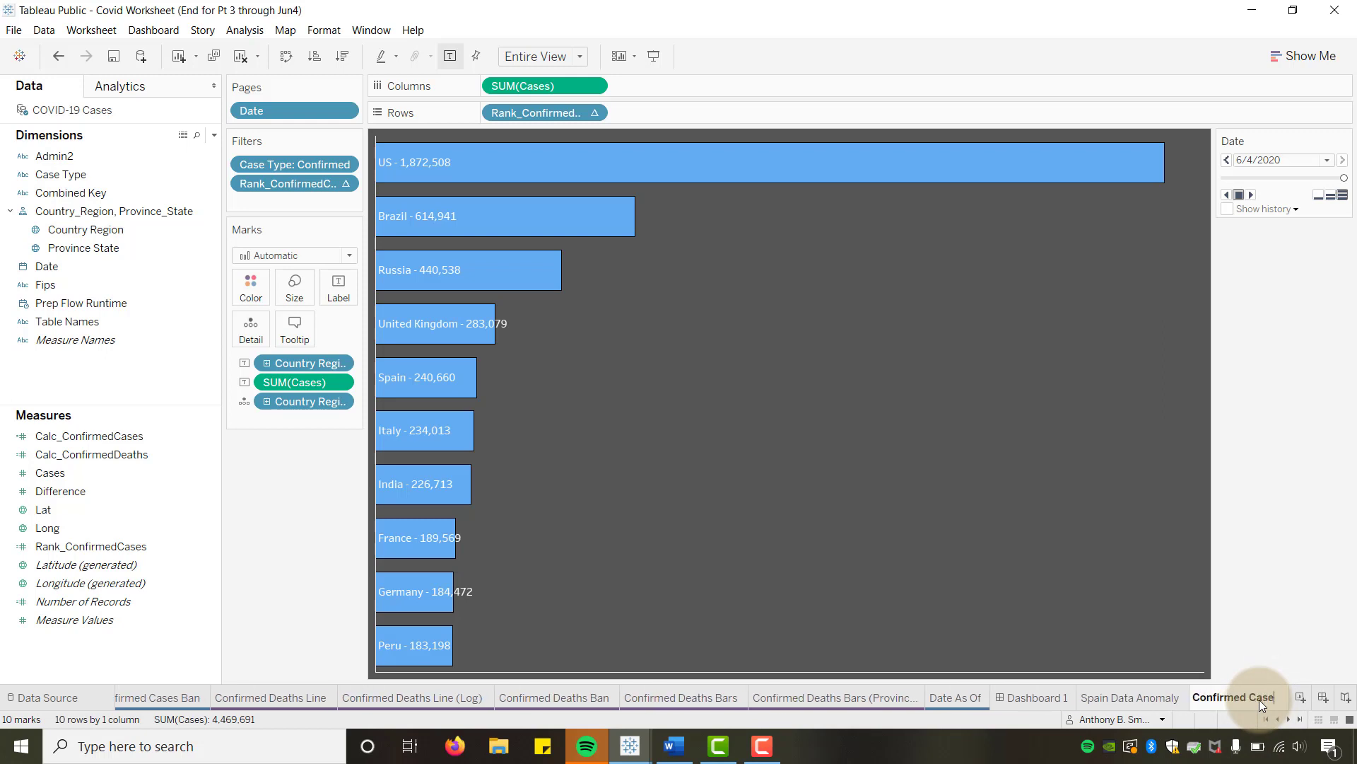
text(s Bar)
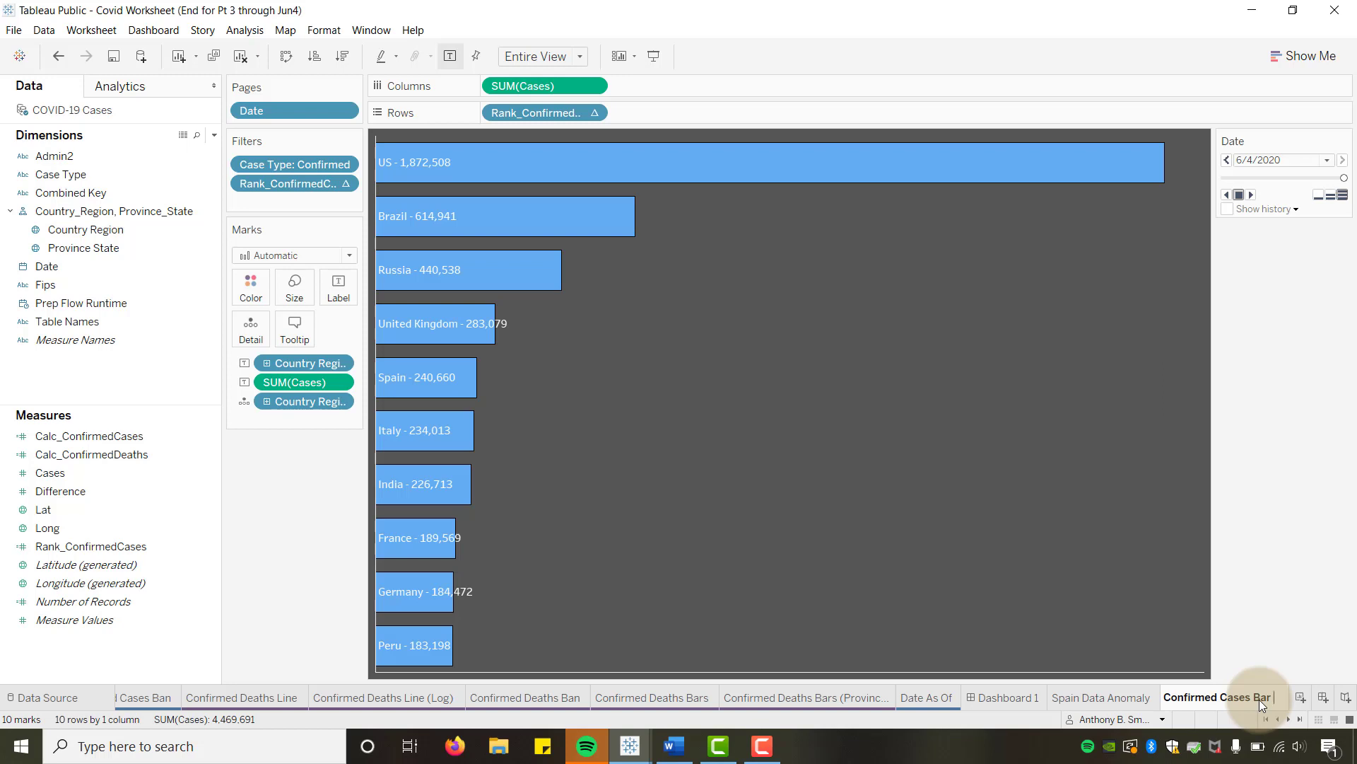
text( (Rank )
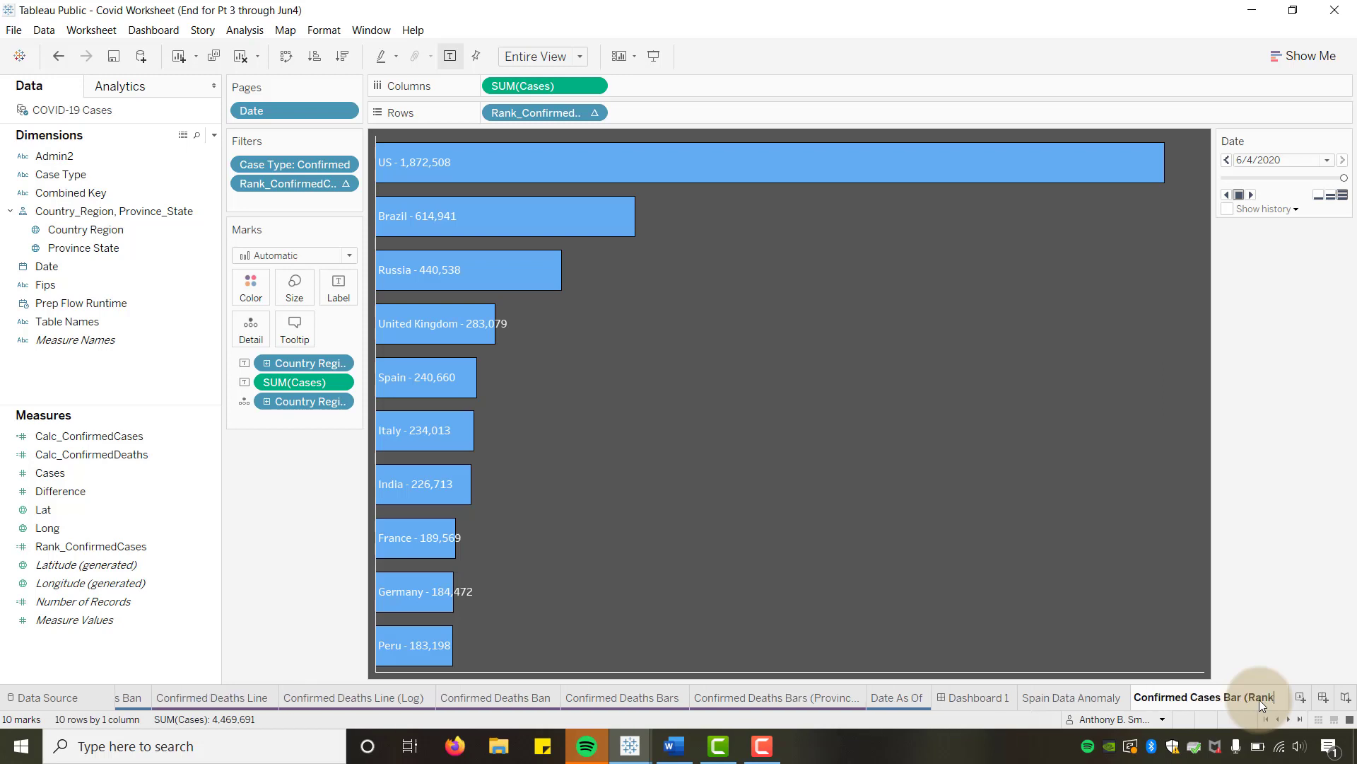
text(Unique))
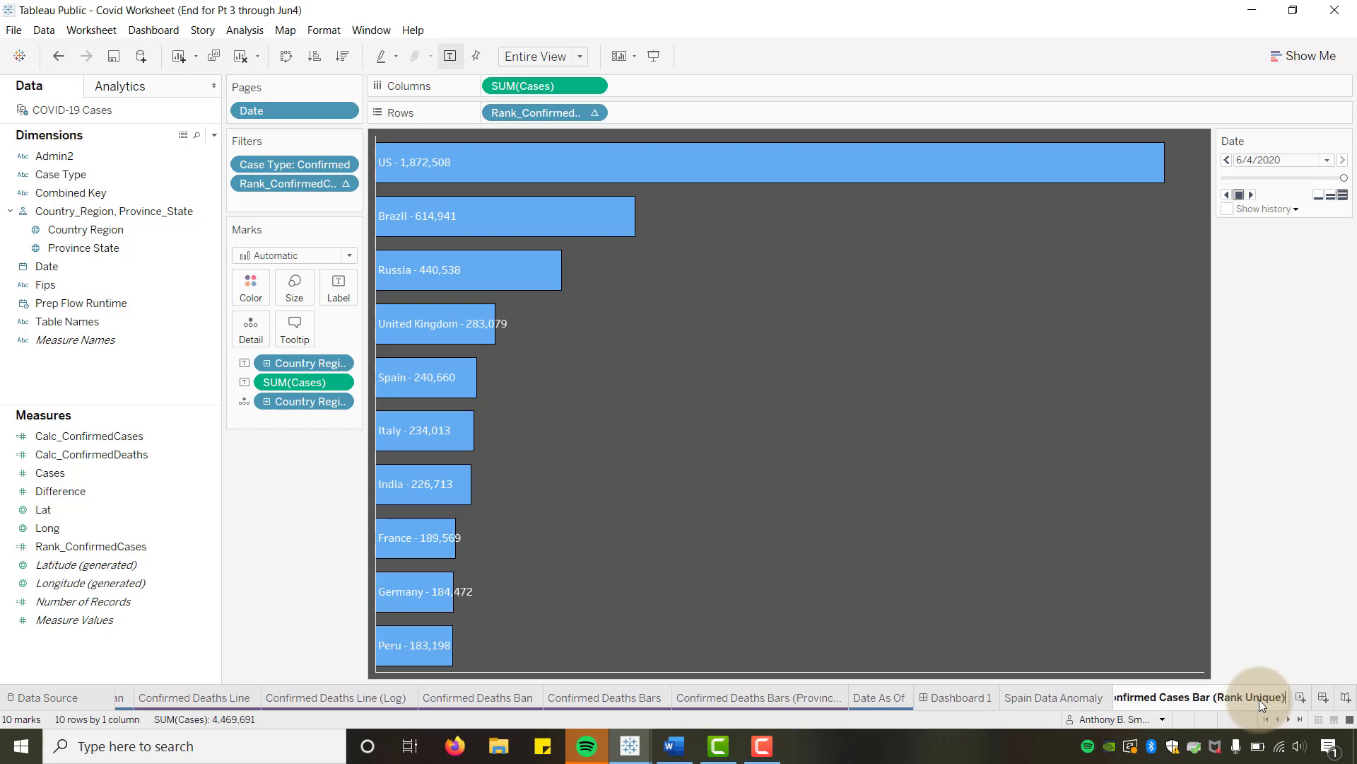
click(1306, 615)
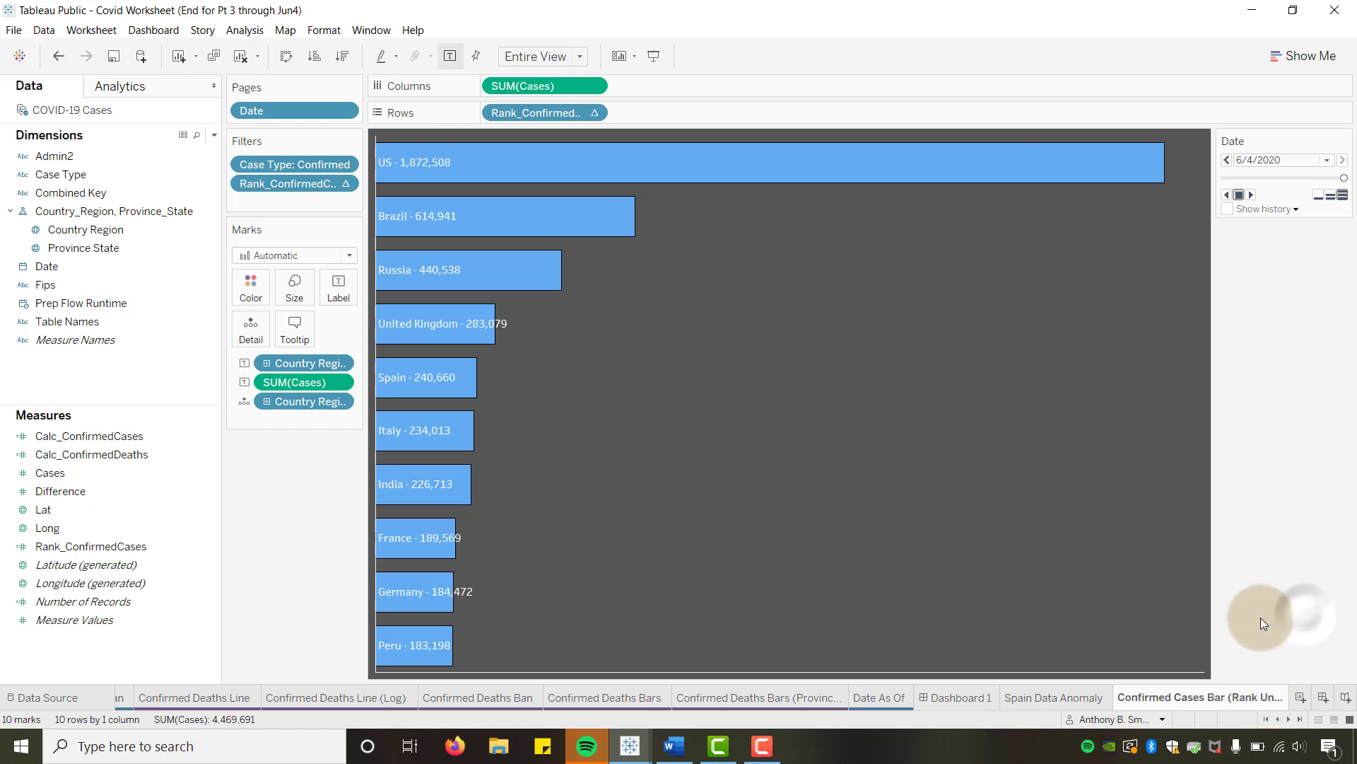
Step: Color the ranked bar chart's sheet tab blue and move it directly before the Confirmed Deaths Line sheet
right_click(1147, 701)
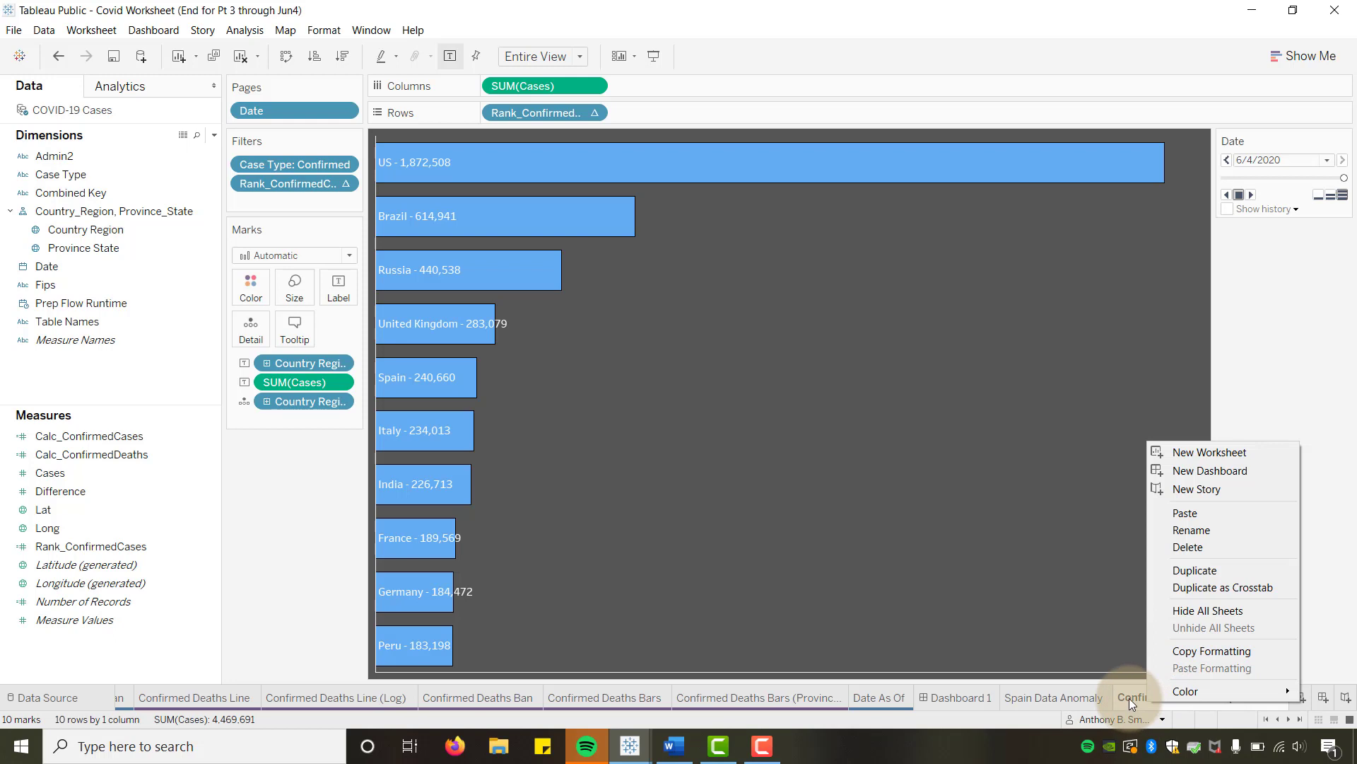
mouse_move(1171, 689)
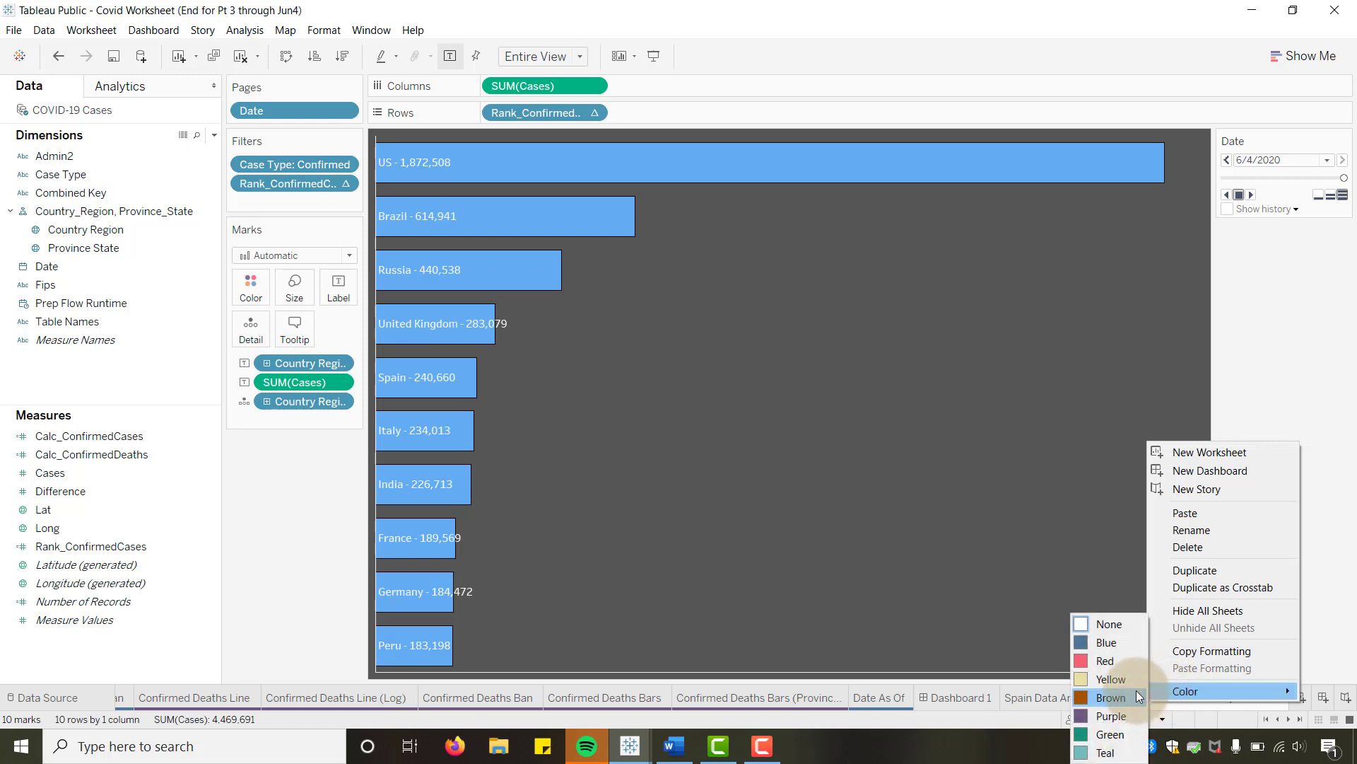
click(1103, 642)
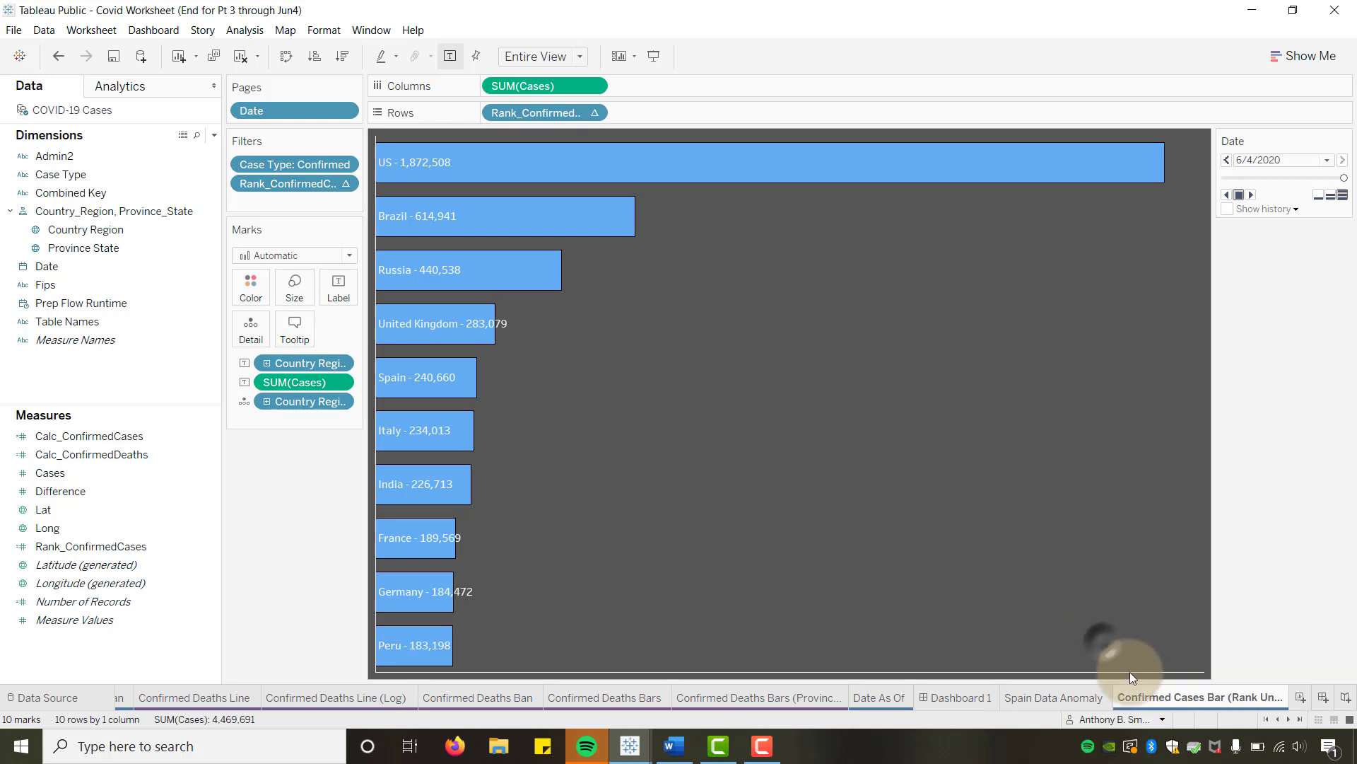
drag(1163, 695, 174, 691)
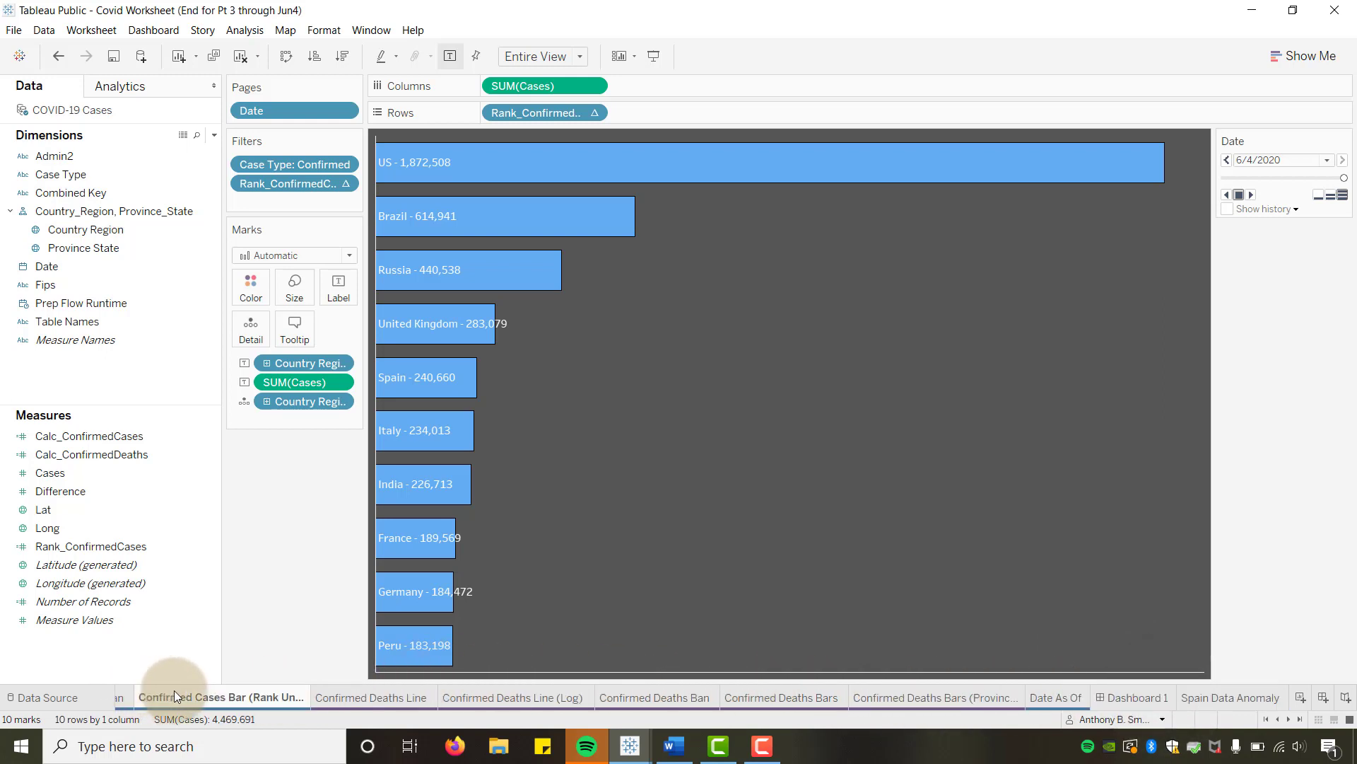
Step: Place a duplicate of the Confirmed Cases Bar (Rank Unique) sheet, with a purple tab, directly before the Date As Of sheet
right_click(262, 693)
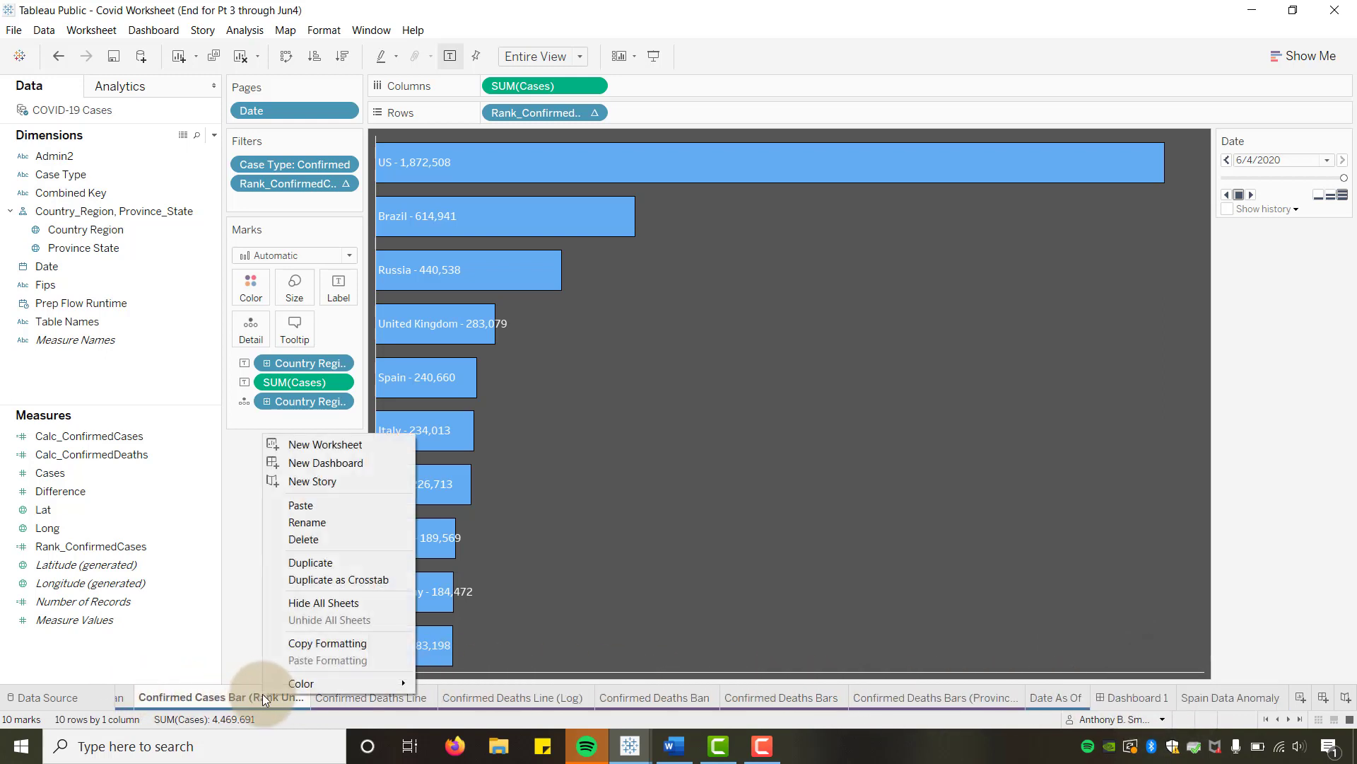
click(310, 561)
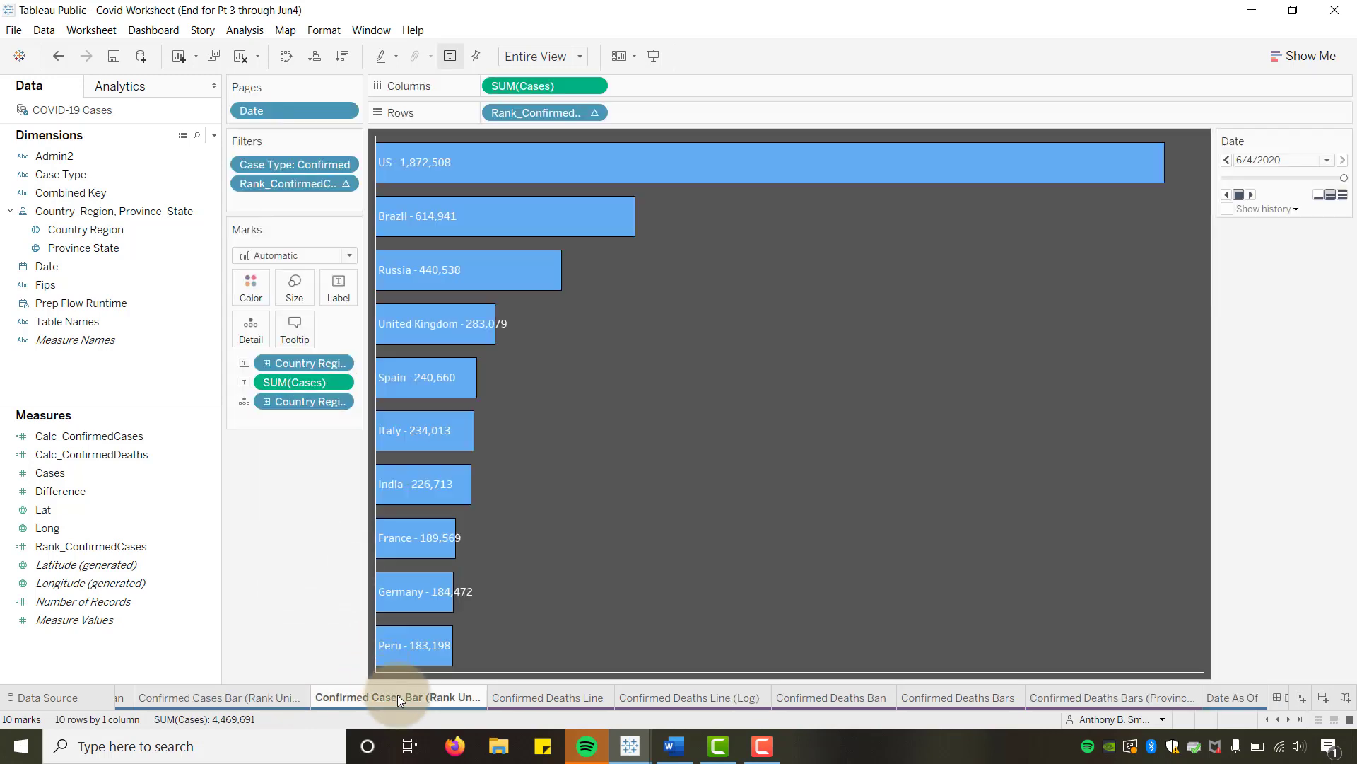
right_click(400, 695)
mouse_move(433, 684)
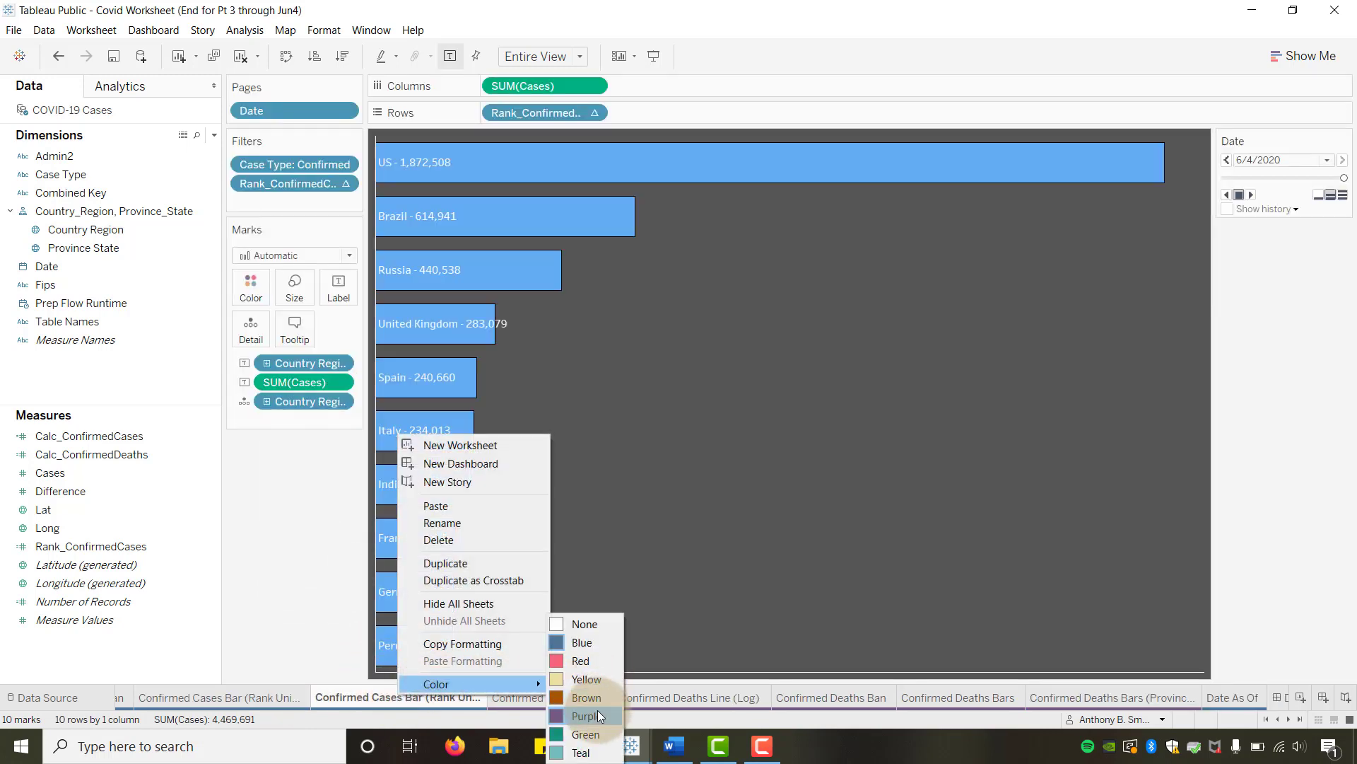
click(596, 713)
drag(404, 693, 1181, 699)
Step: Recolor the bars on the duplicated sheet purple, using HTML color #715aff
click(259, 298)
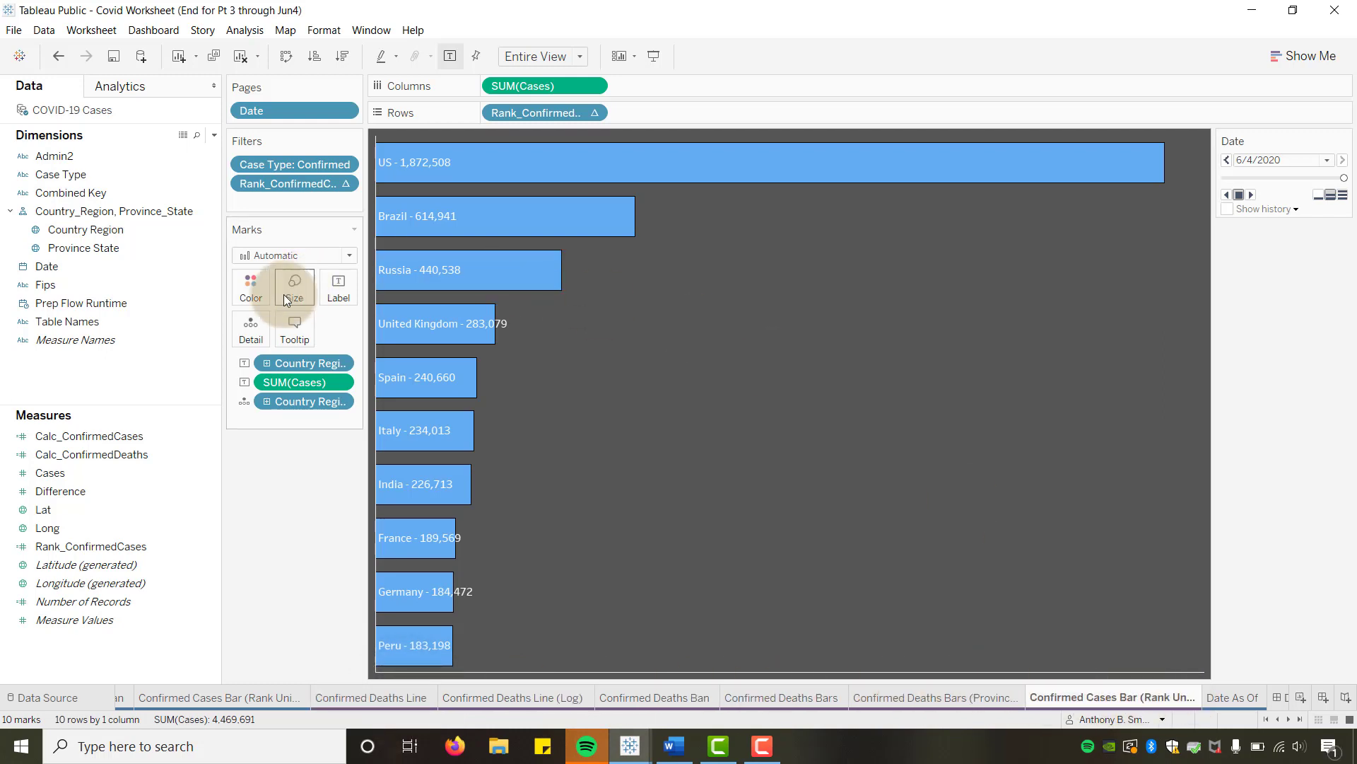
click(289, 420)
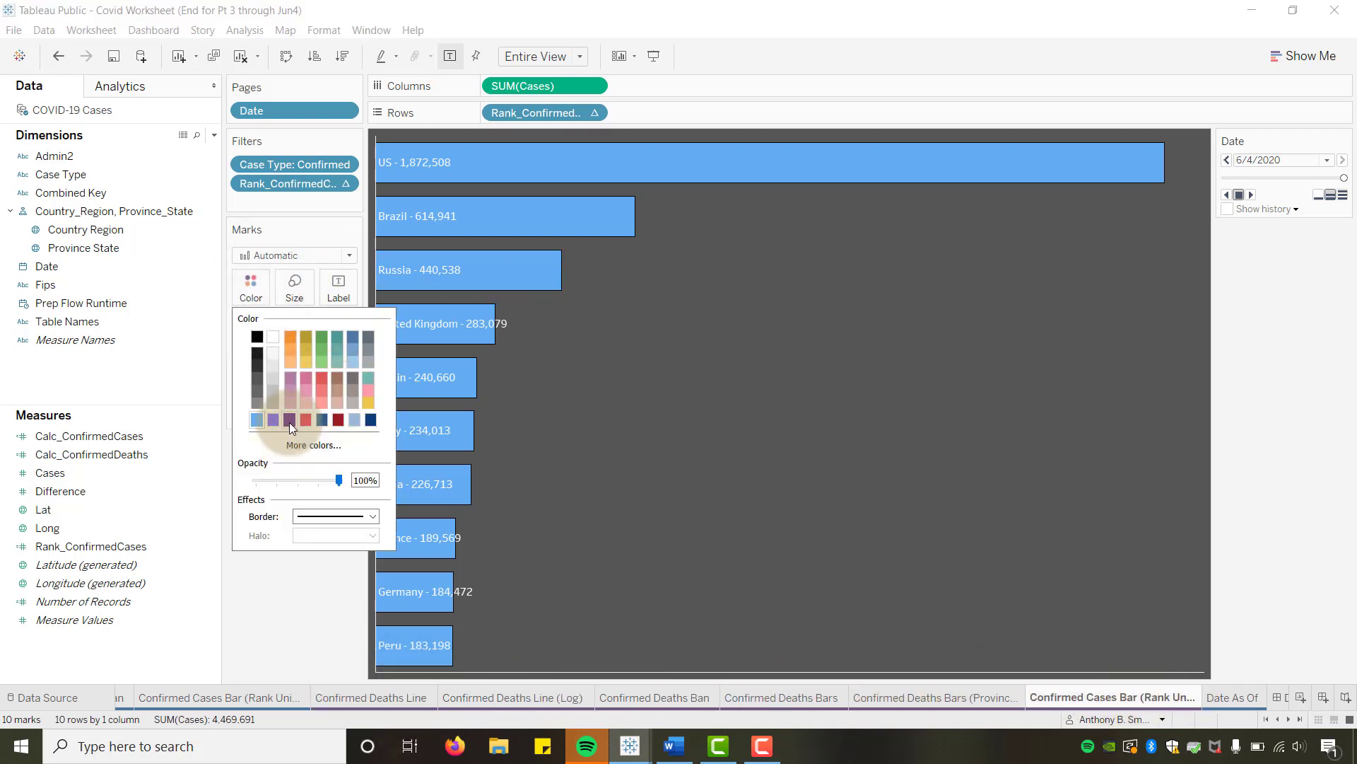
click(272, 421)
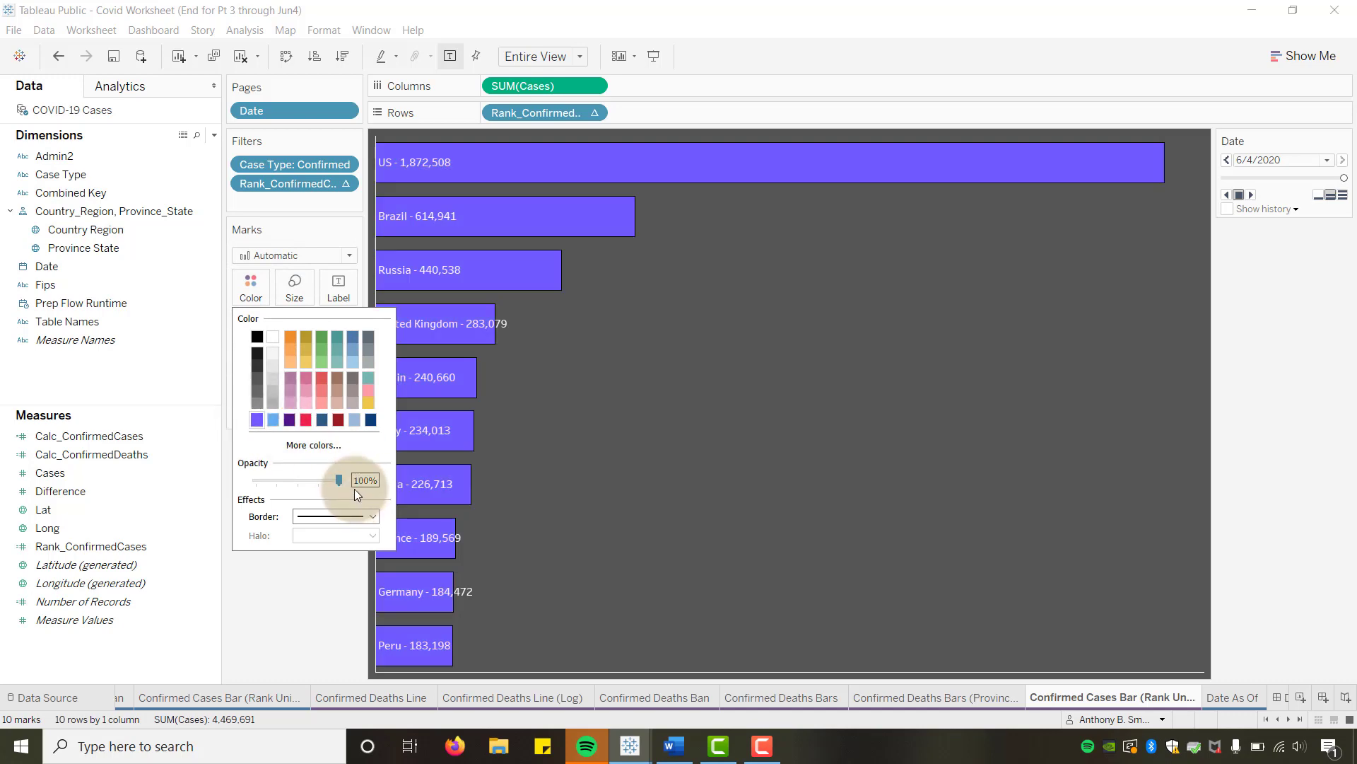
click(335, 444)
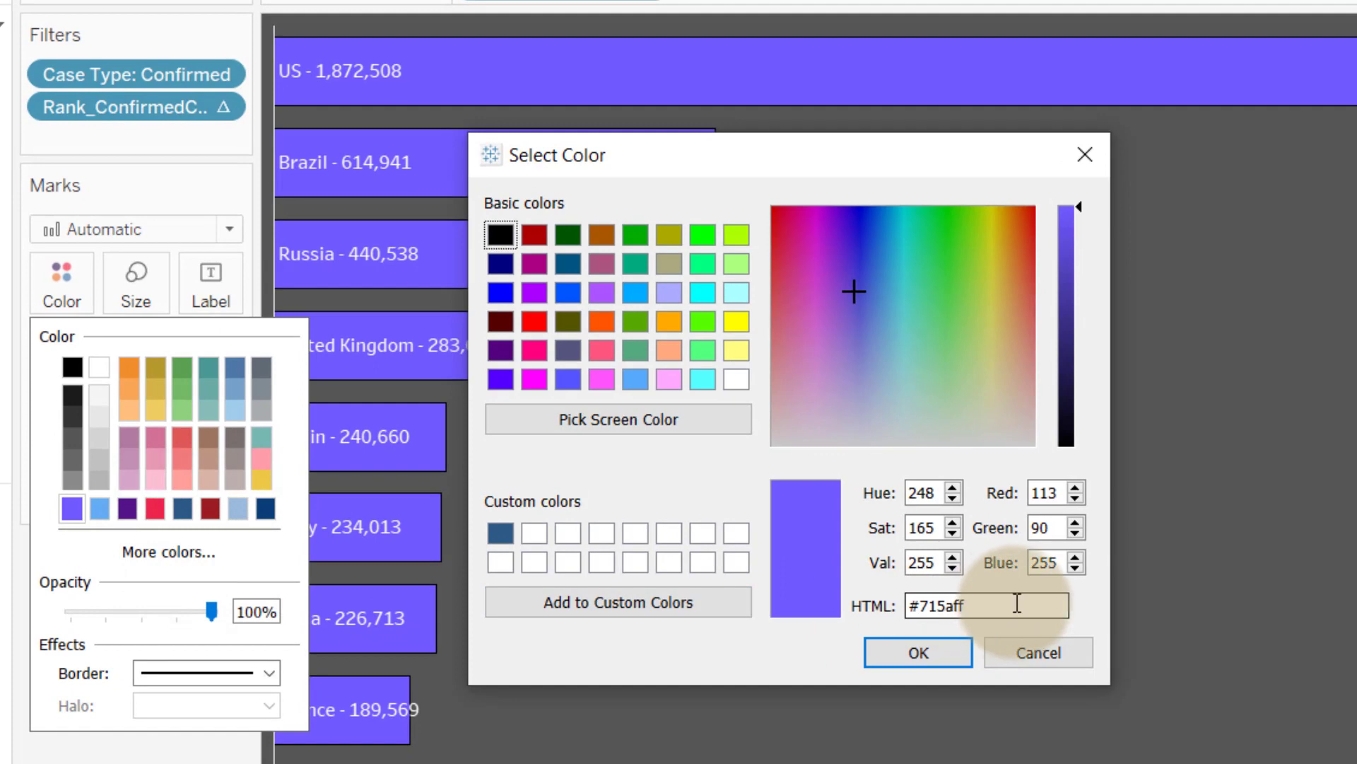
click(926, 650)
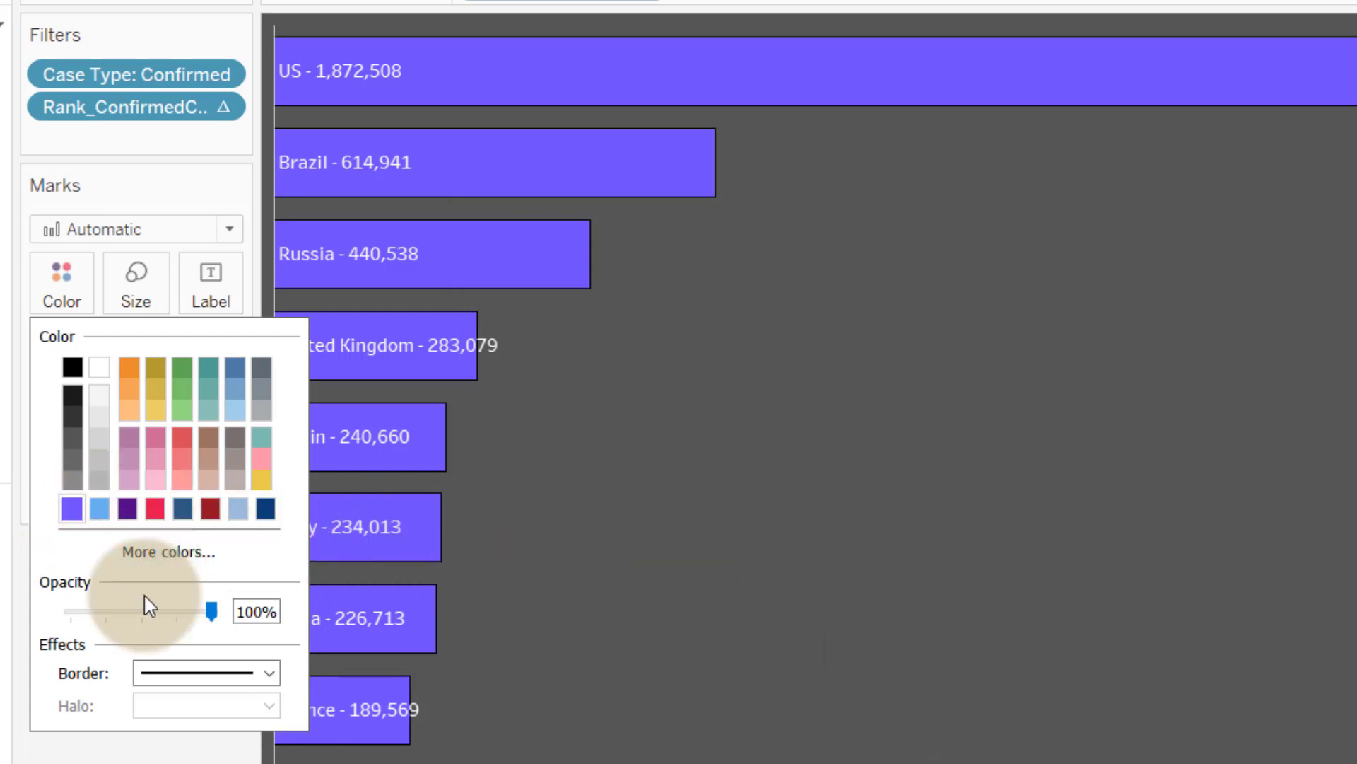
click(147, 761)
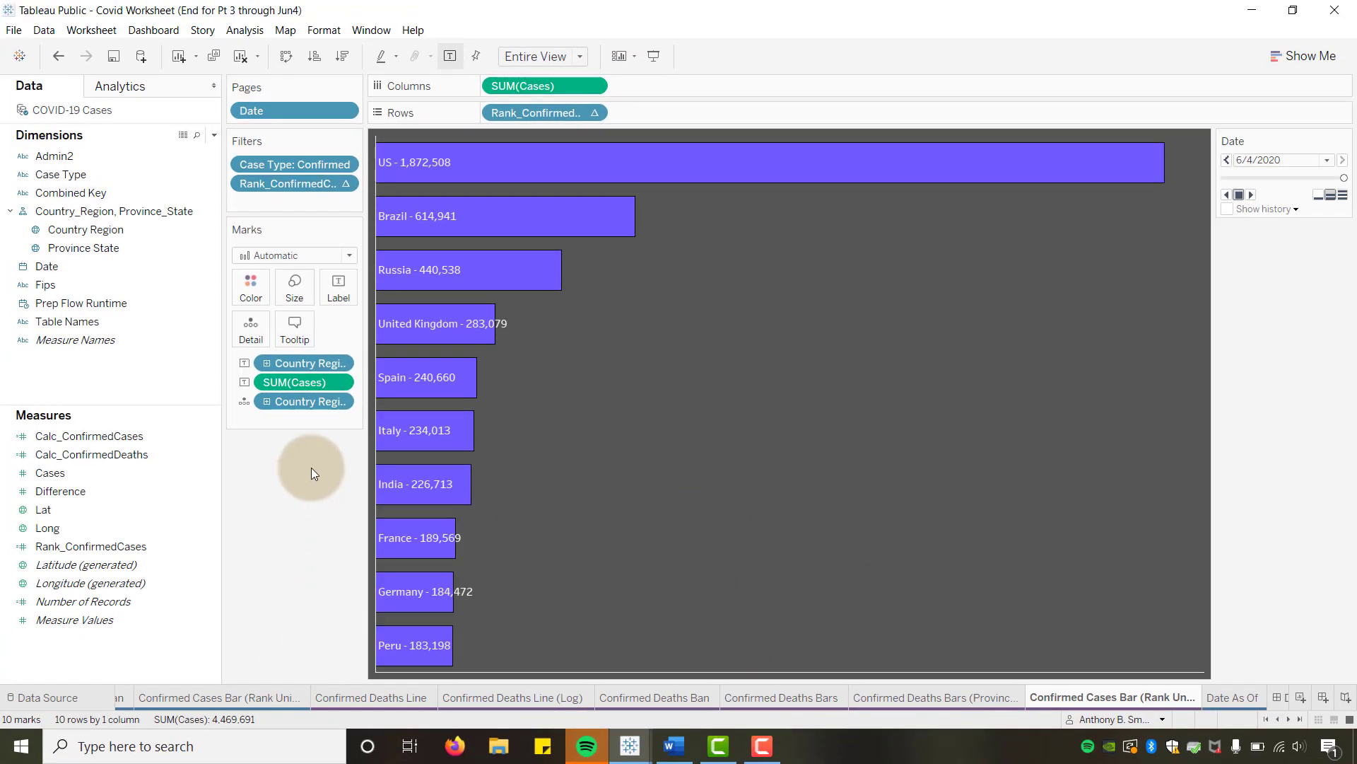
Step: Change the duplicated sheet's Case Type filter to include only Deaths
right_click(321, 166)
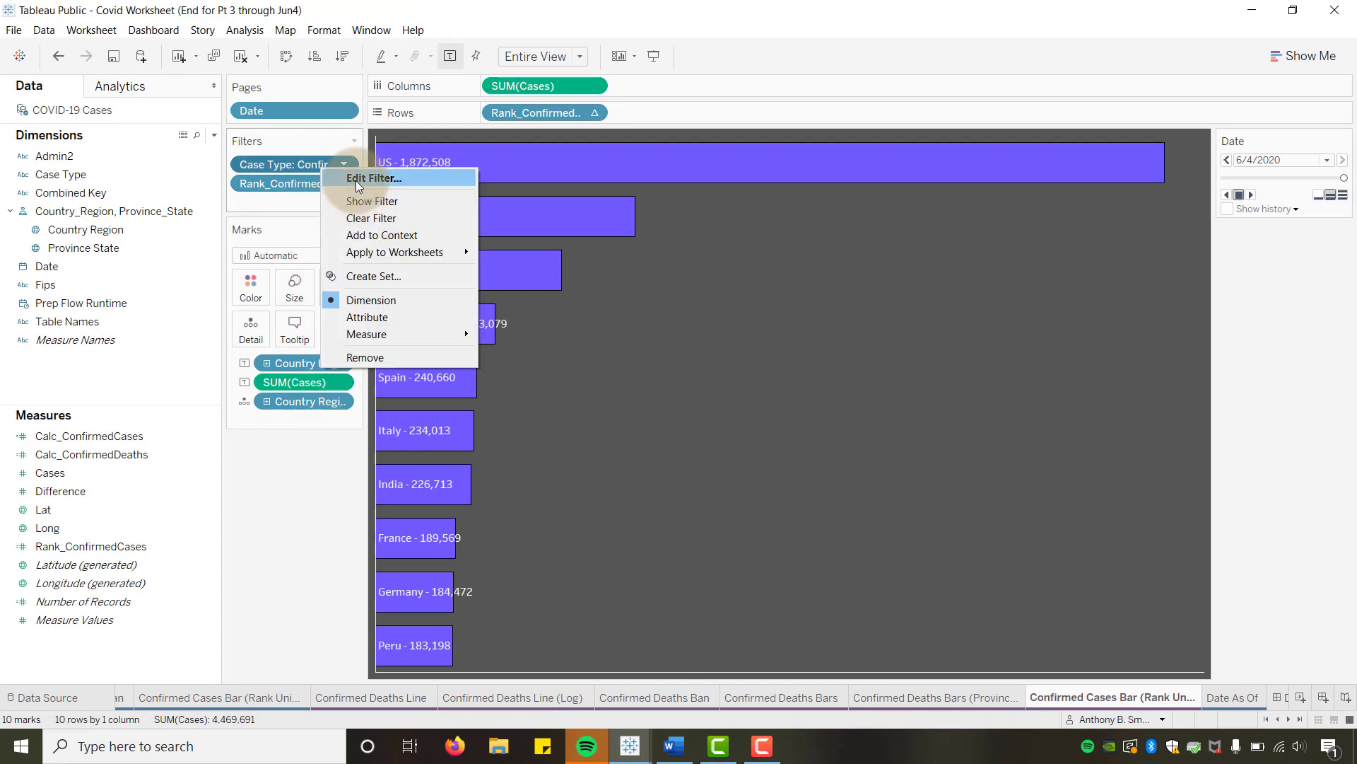
click(356, 180)
click(541, 260)
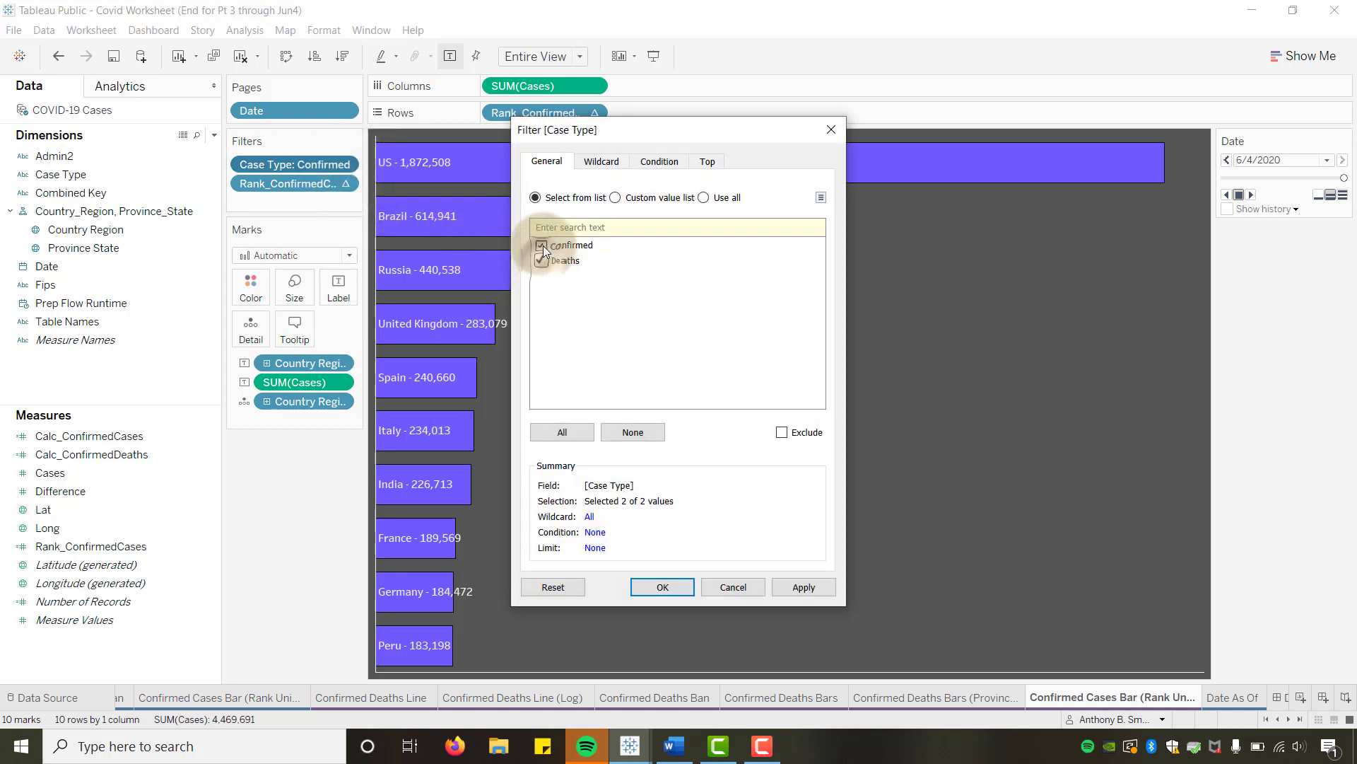
click(542, 244)
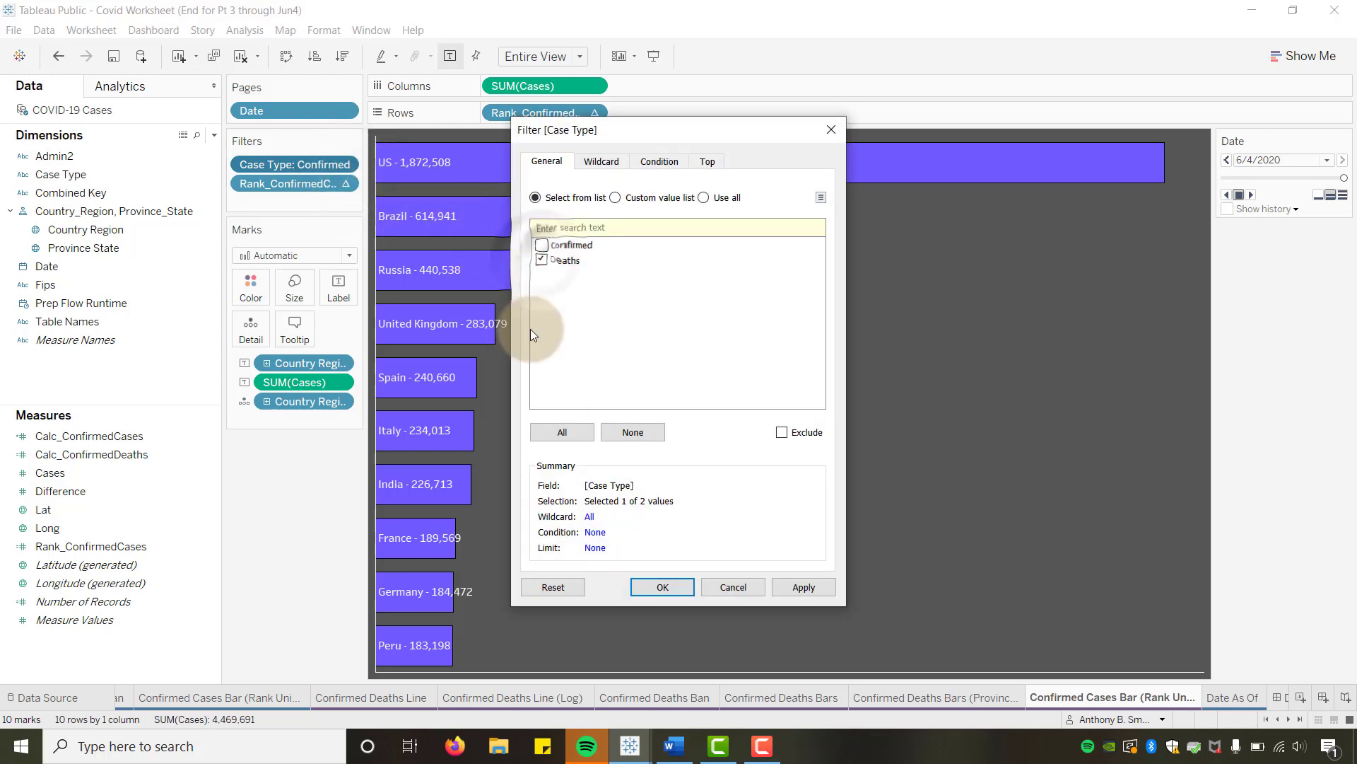
click(663, 587)
Step: Replace the sheet embedded in the tooltip with Confirmed Deaths Bars (Provinces) and preview it on the United Kingdom bar
mouse_move(613, 182)
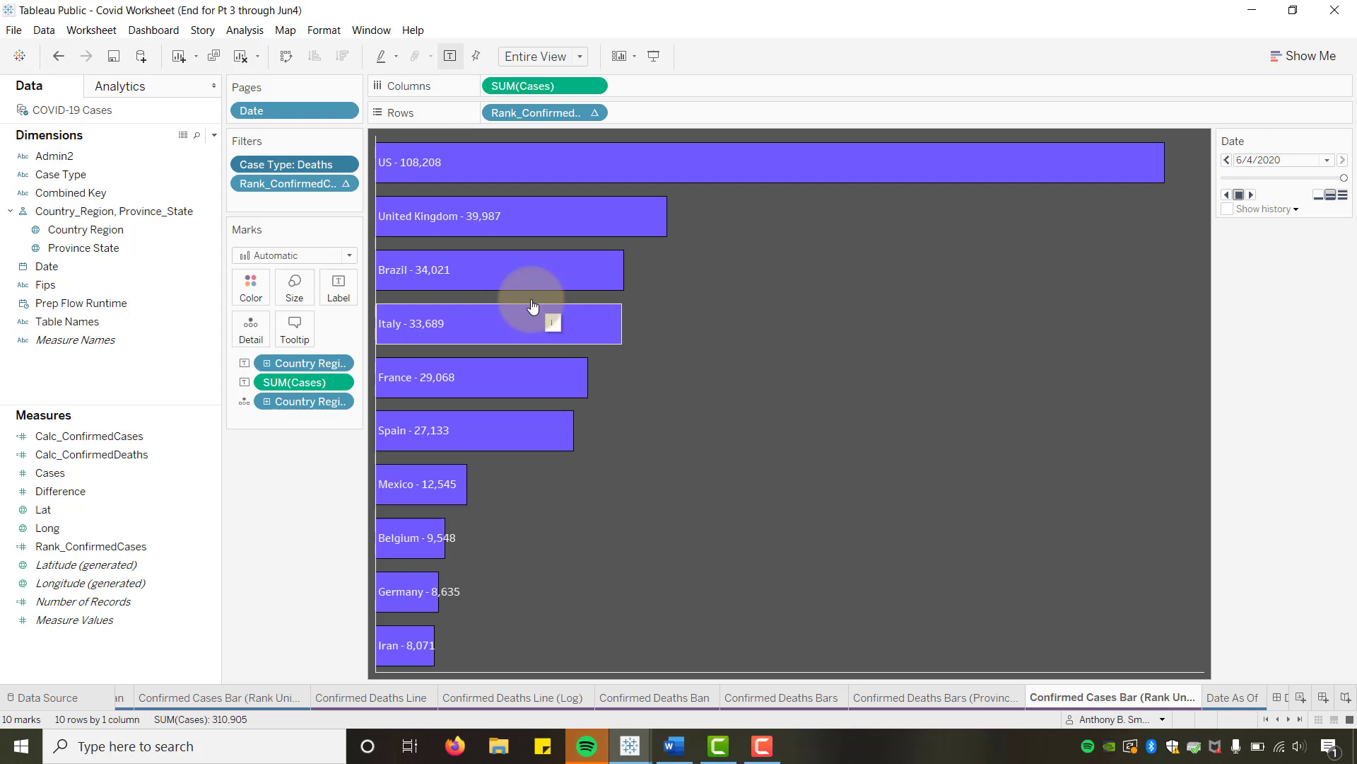
mouse_move(565, 229)
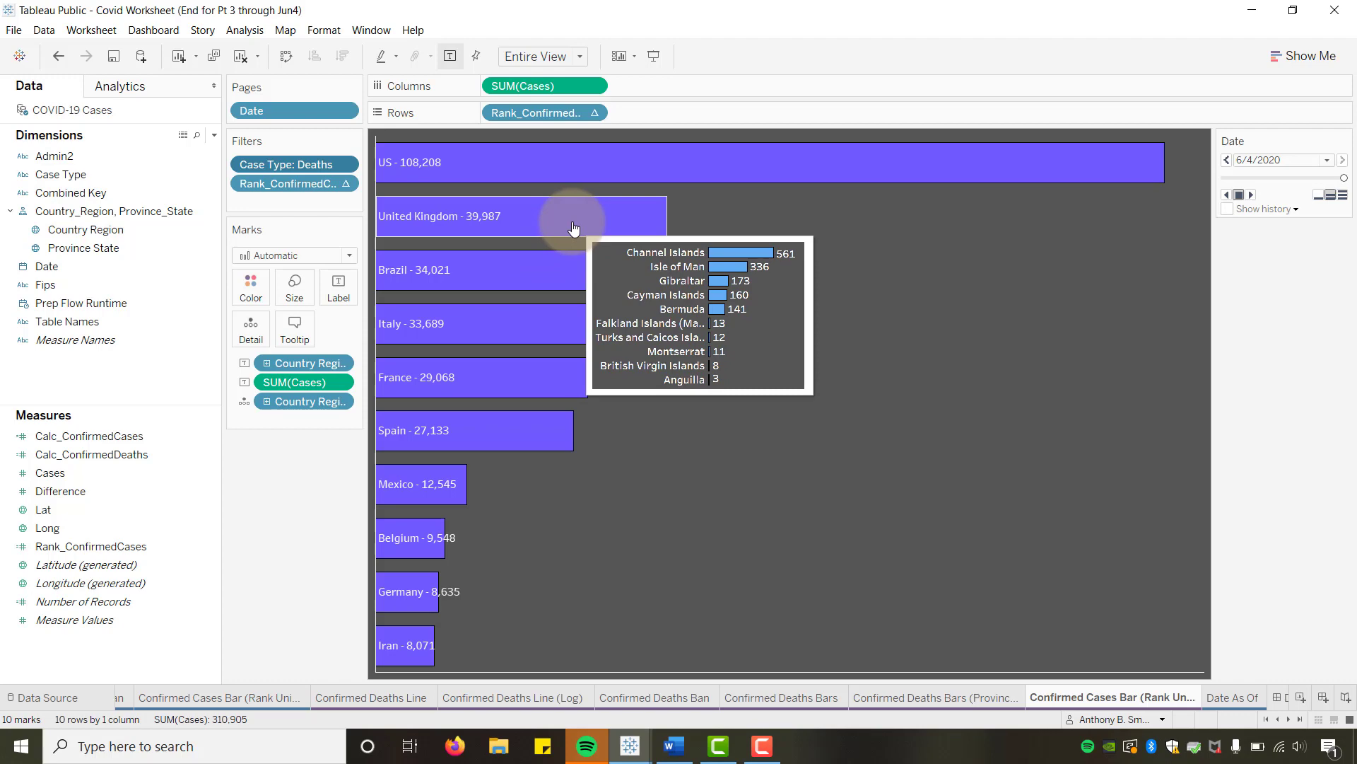
click(301, 322)
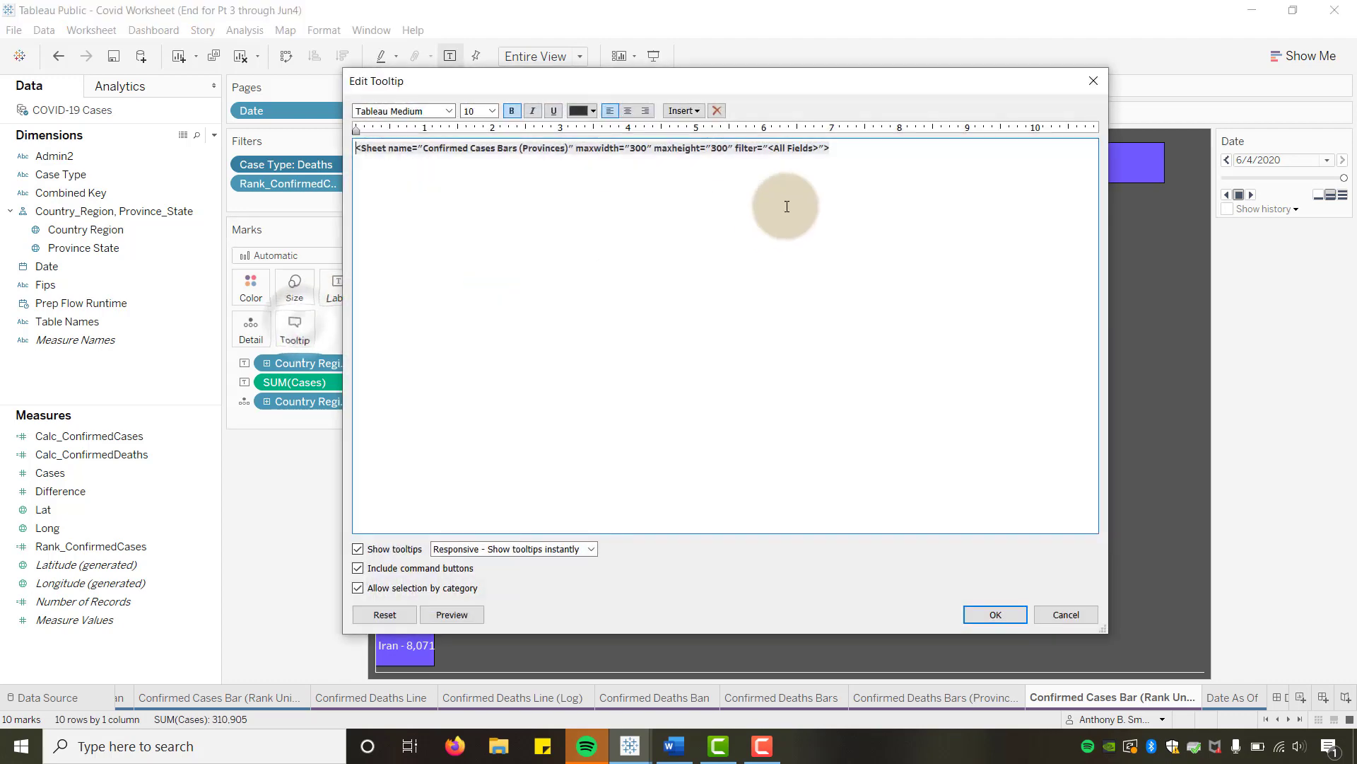
drag(865, 143, 338, 152)
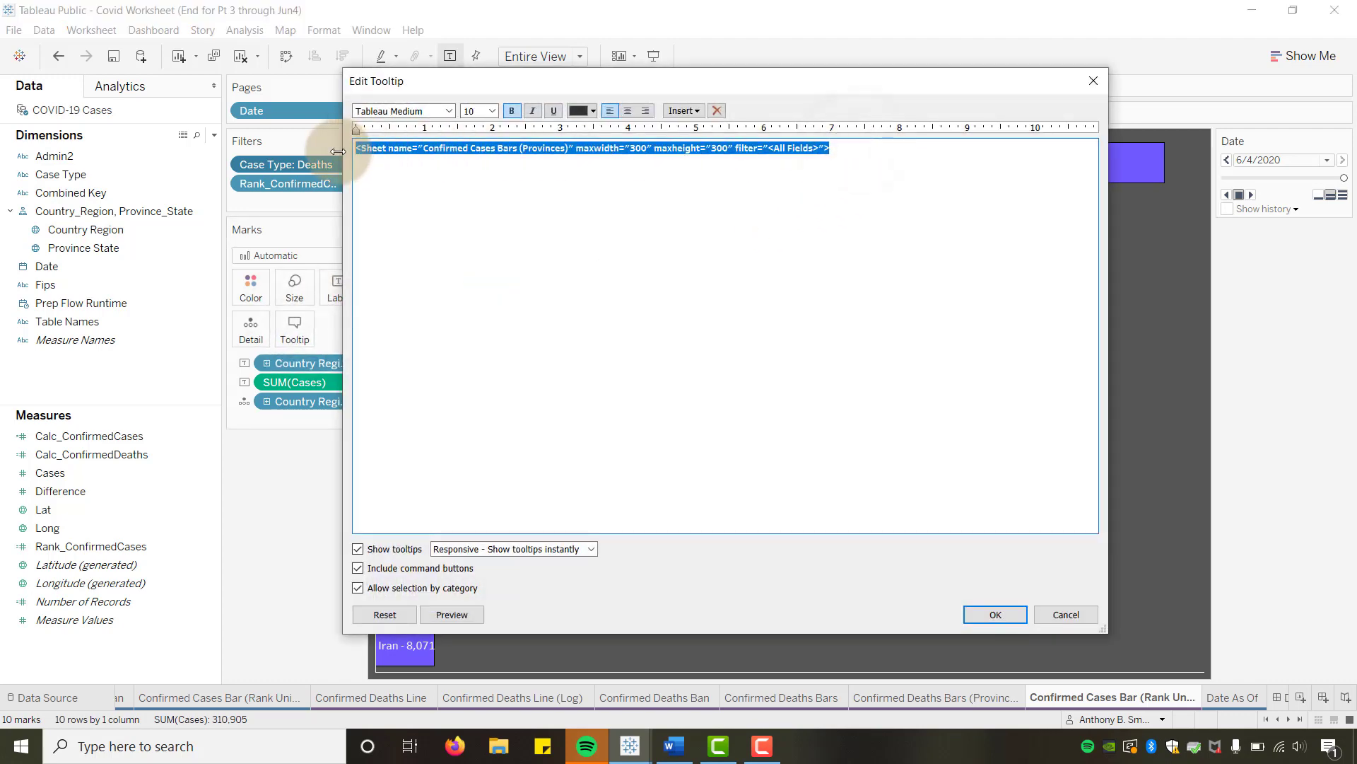
key(Delete)
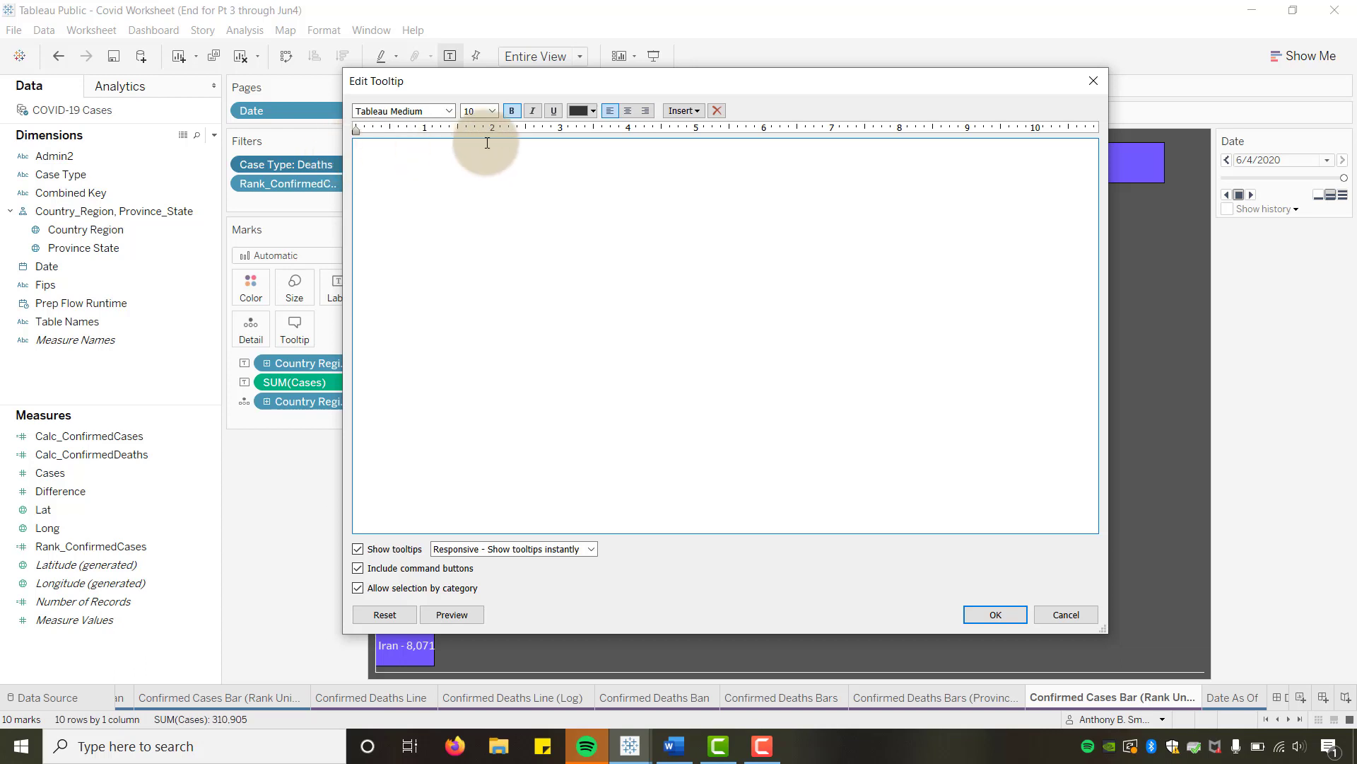
click(696, 114)
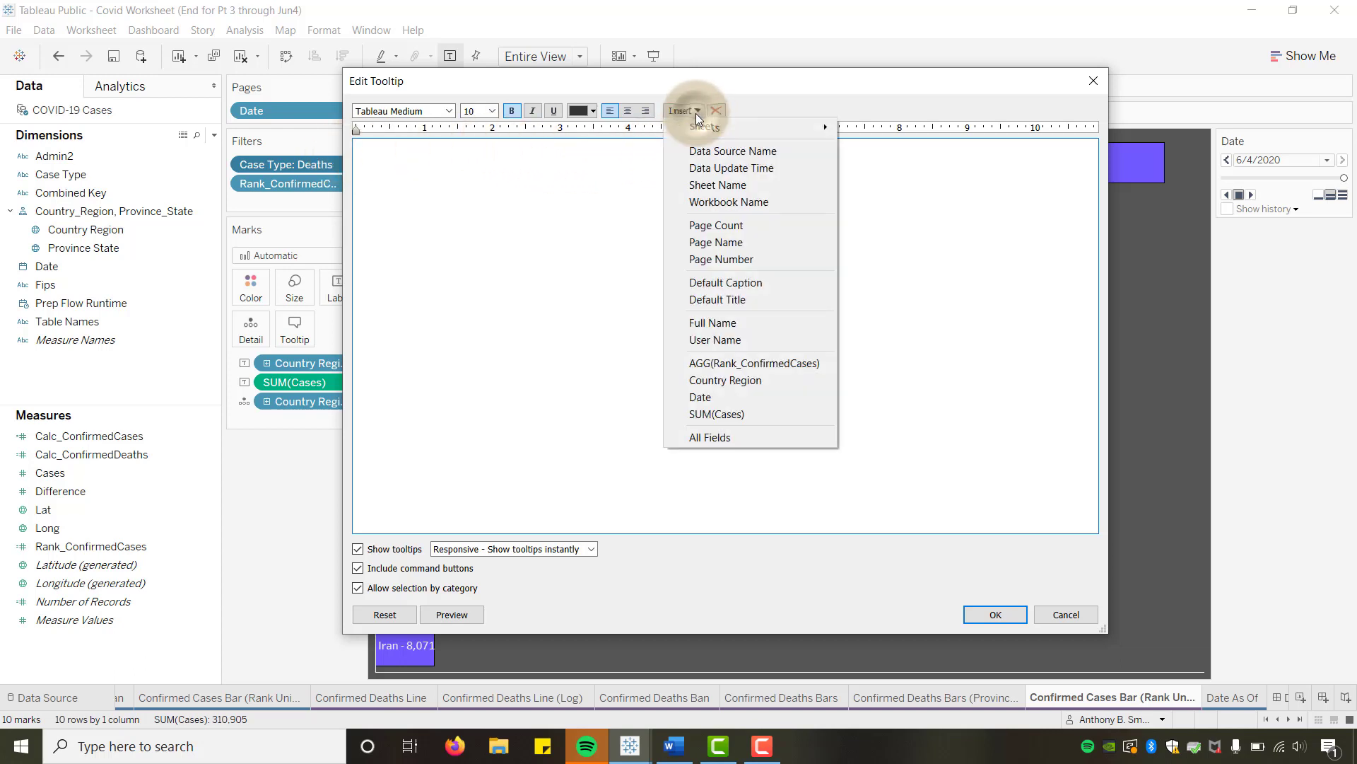
mouse_move(707, 131)
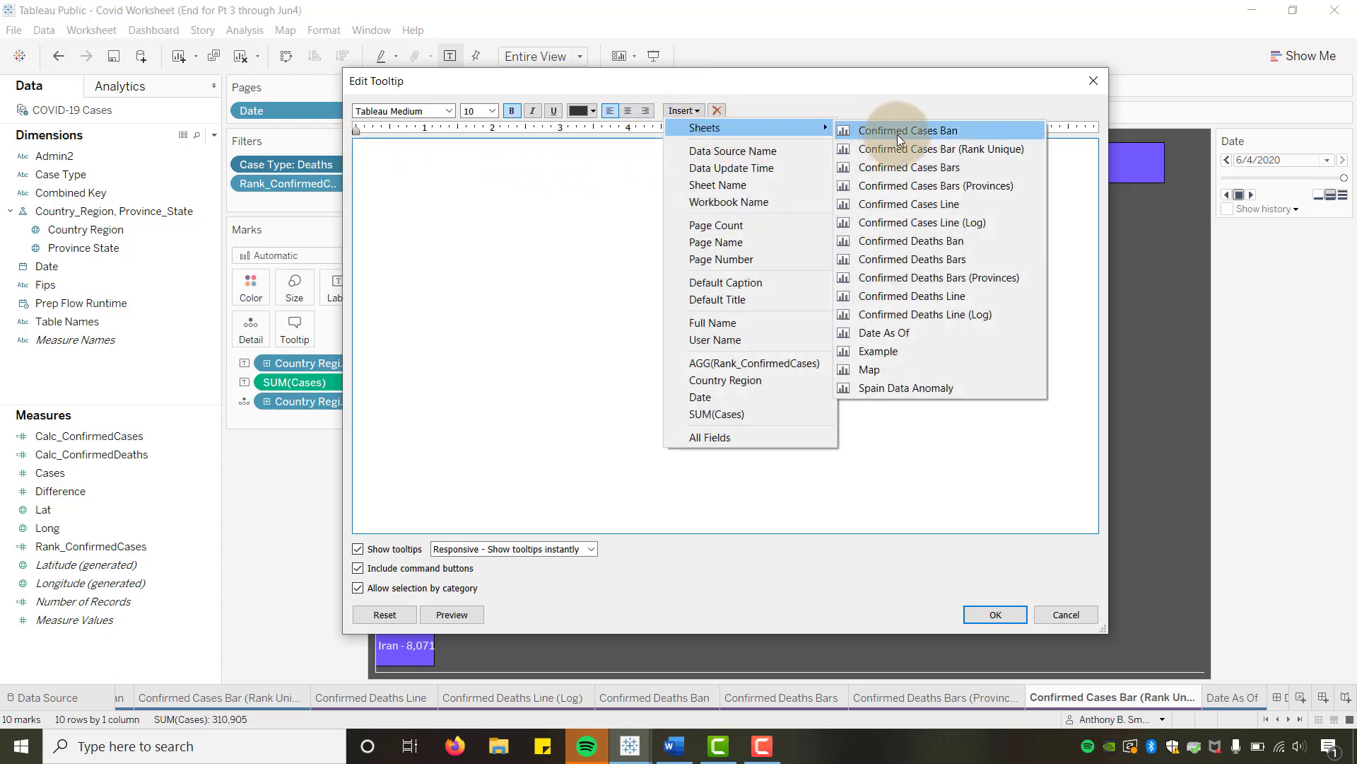
click(929, 276)
click(996, 614)
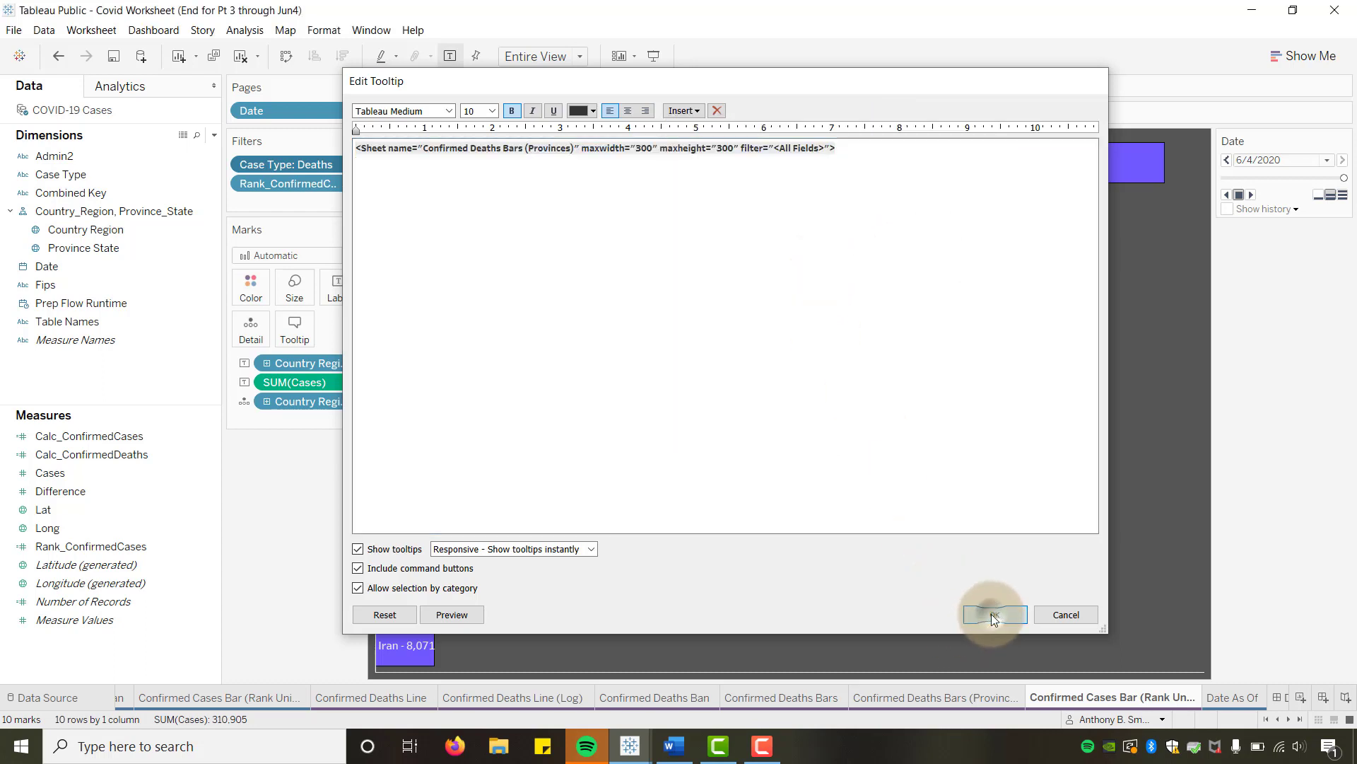
mouse_move(706, 178)
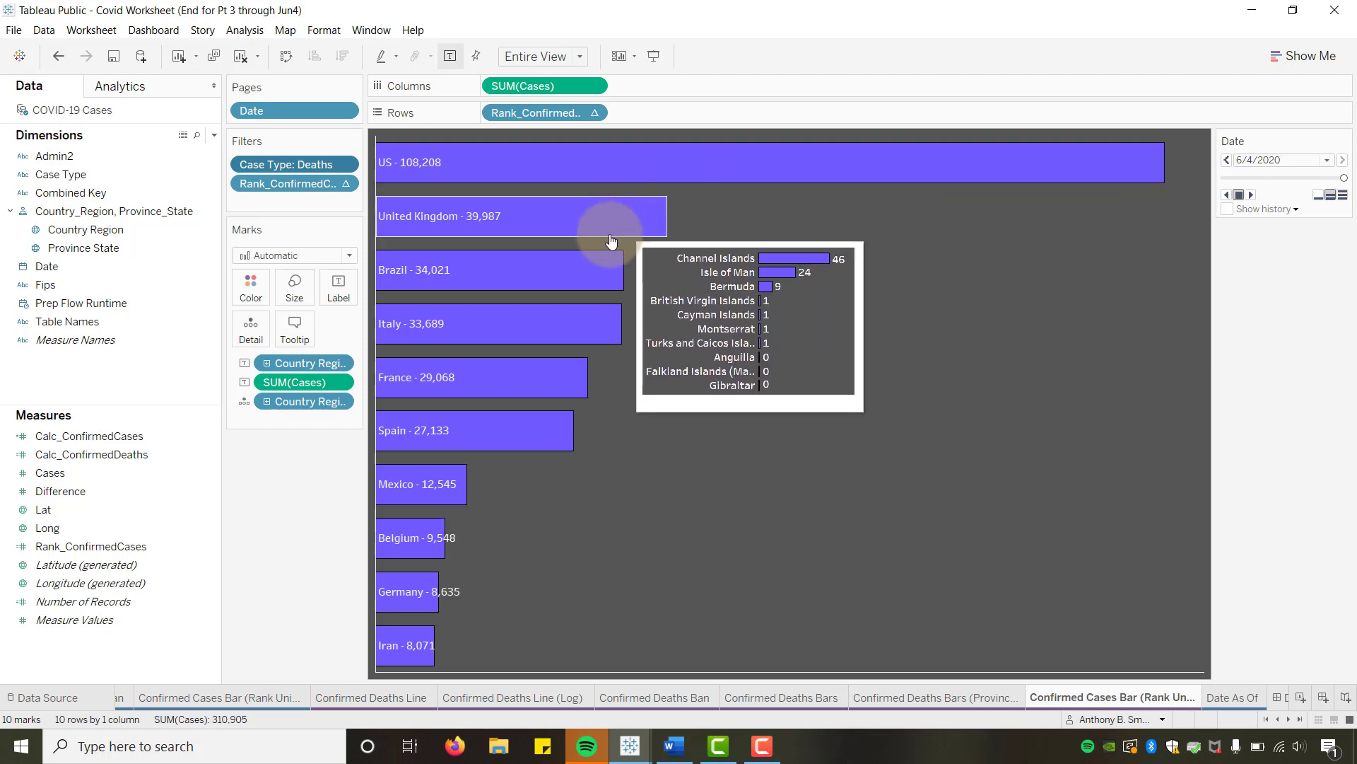
click(741, 226)
click(782, 394)
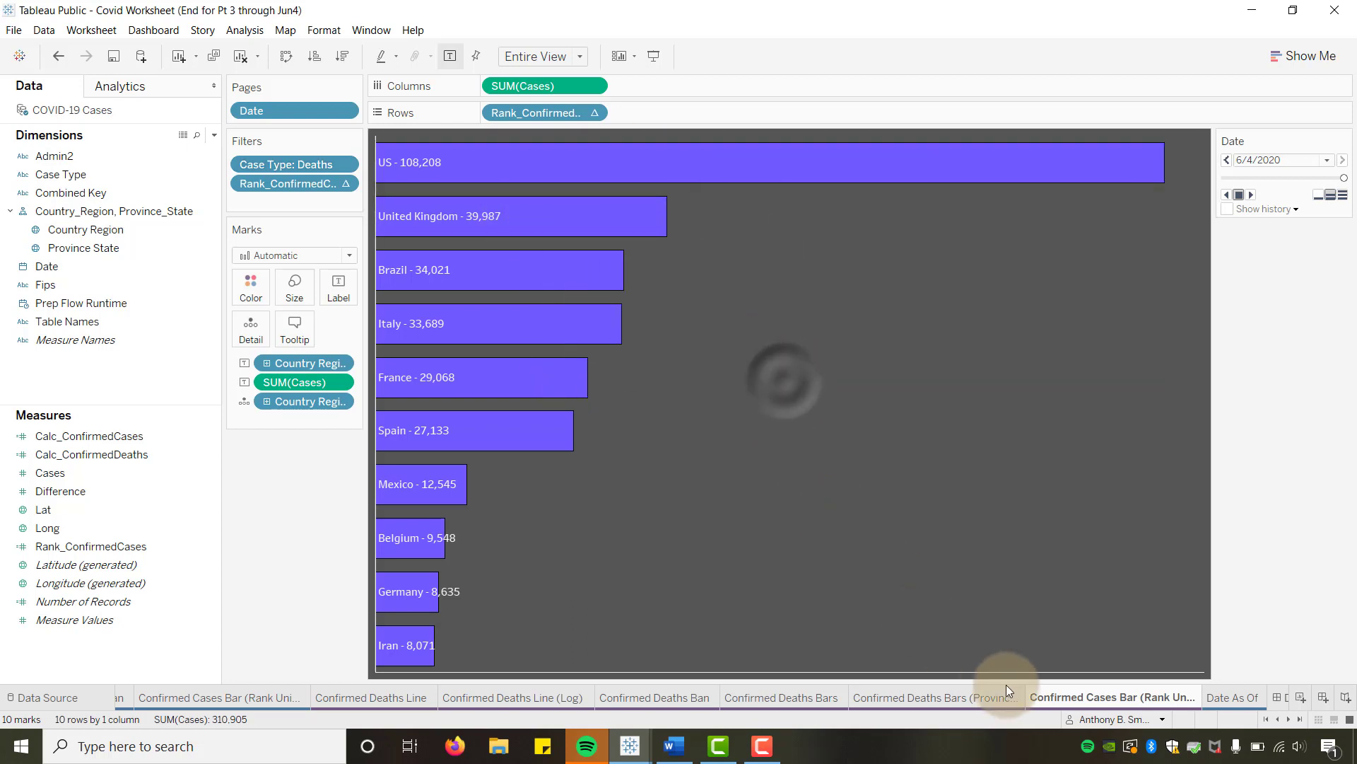
Step: Rename the duplicated sheet to "Confirmed Deaths Bar (Rank Unique)"
double_click(1102, 694)
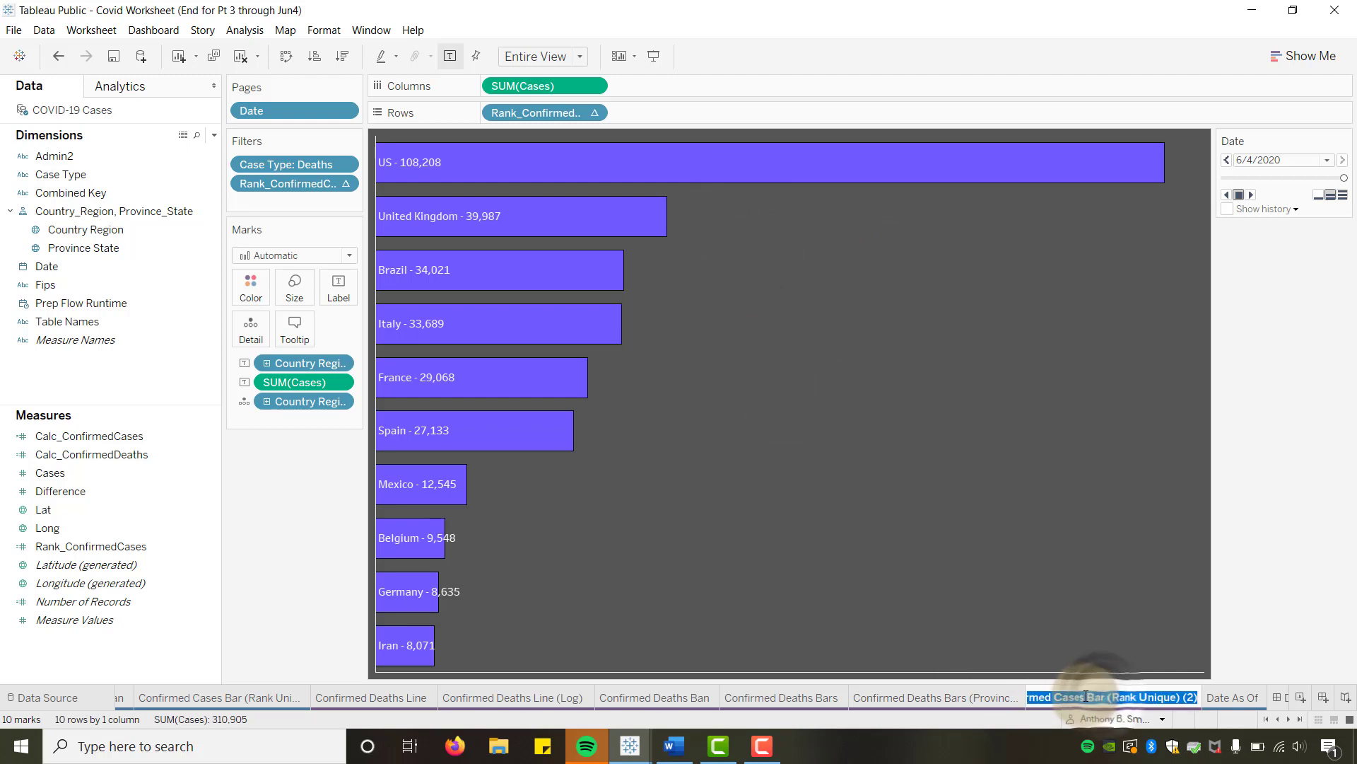
click(1088, 699)
key(BackSpace)
key(BackSpace)
key(BackSpace)
key(BackSpace)
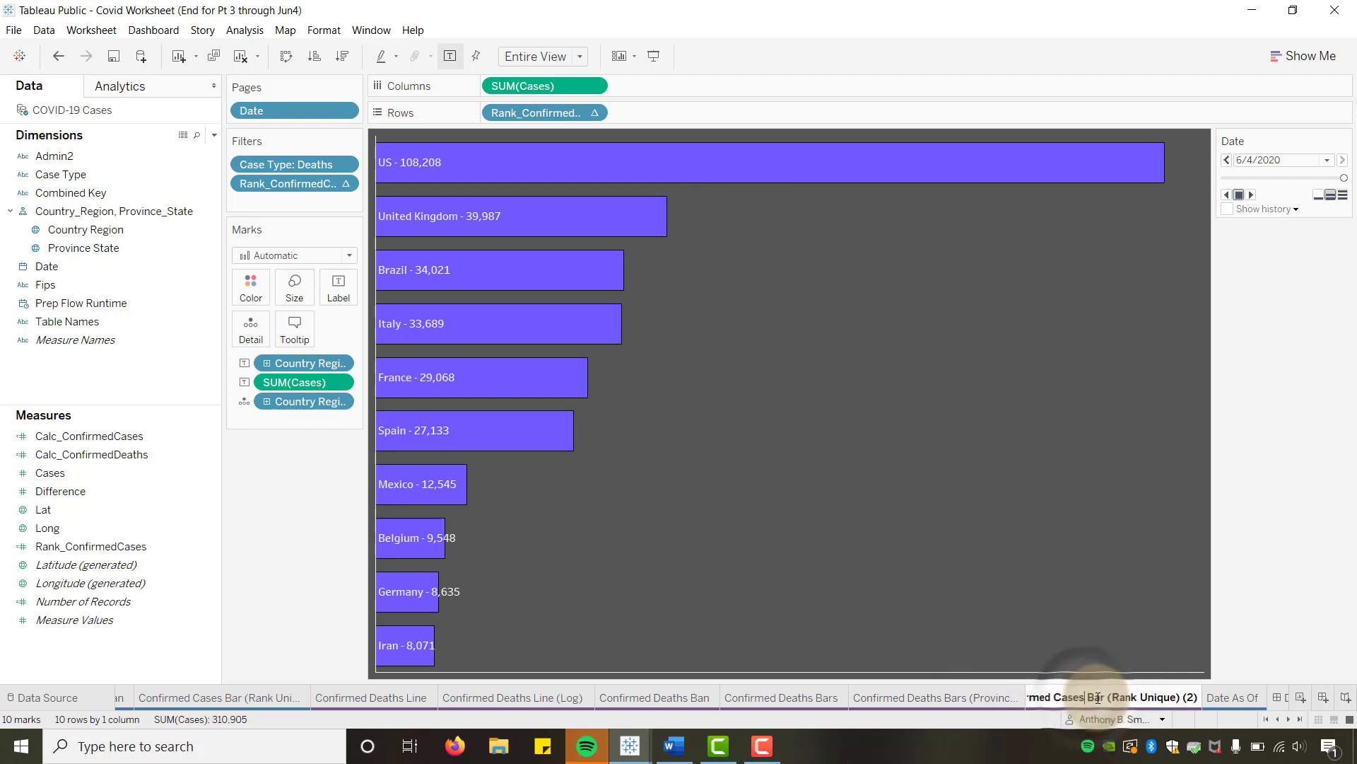
key(BackSpace)
text(Deaths)
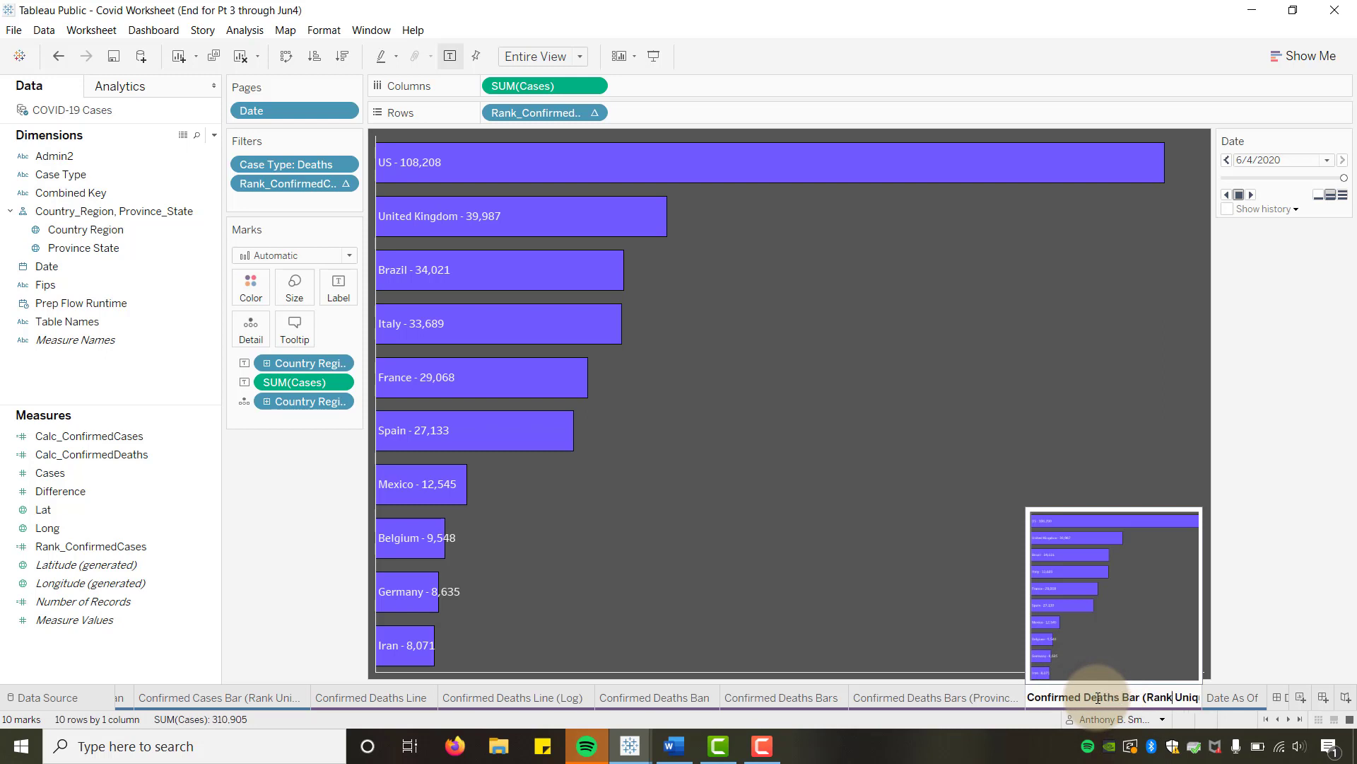
key(End)
key(BackSpace)
key(BackSpace)
key(BackSpace)
key(BackSpace)
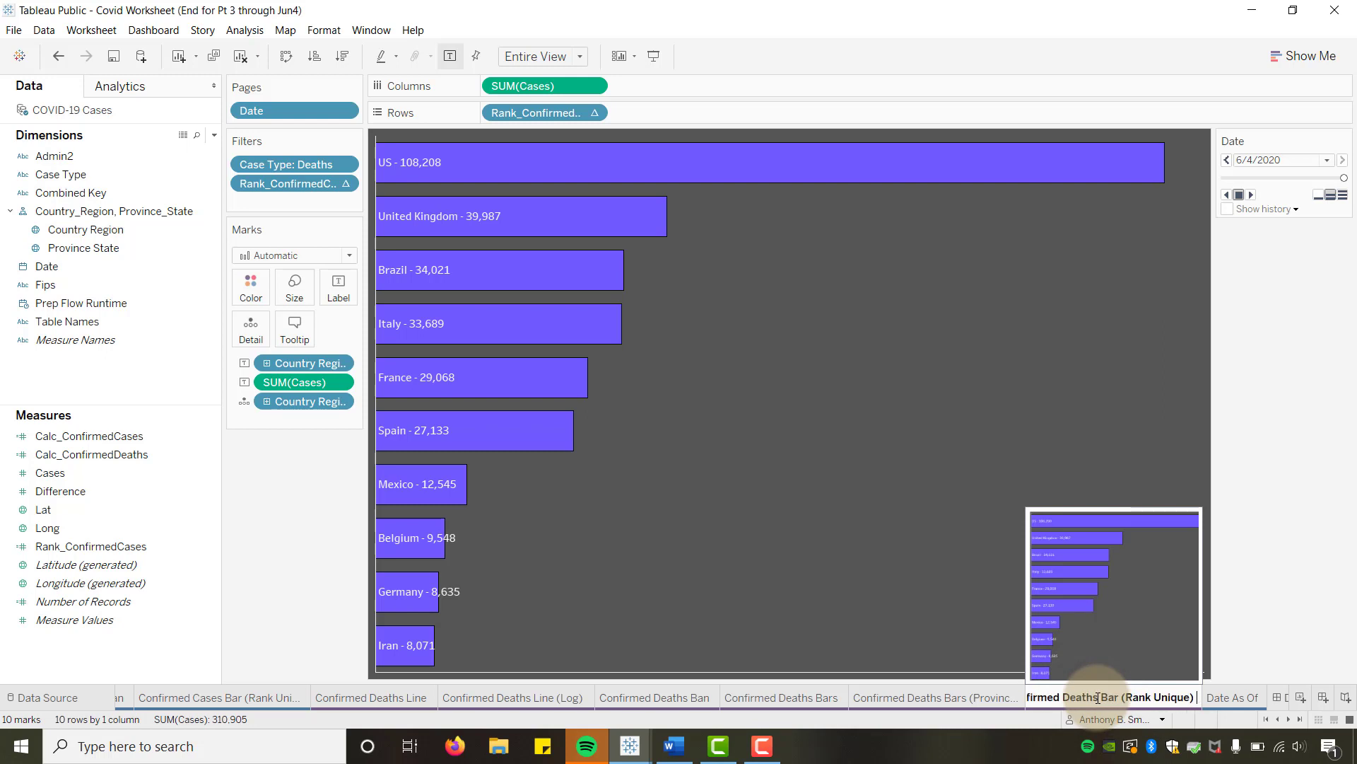
key(Return)
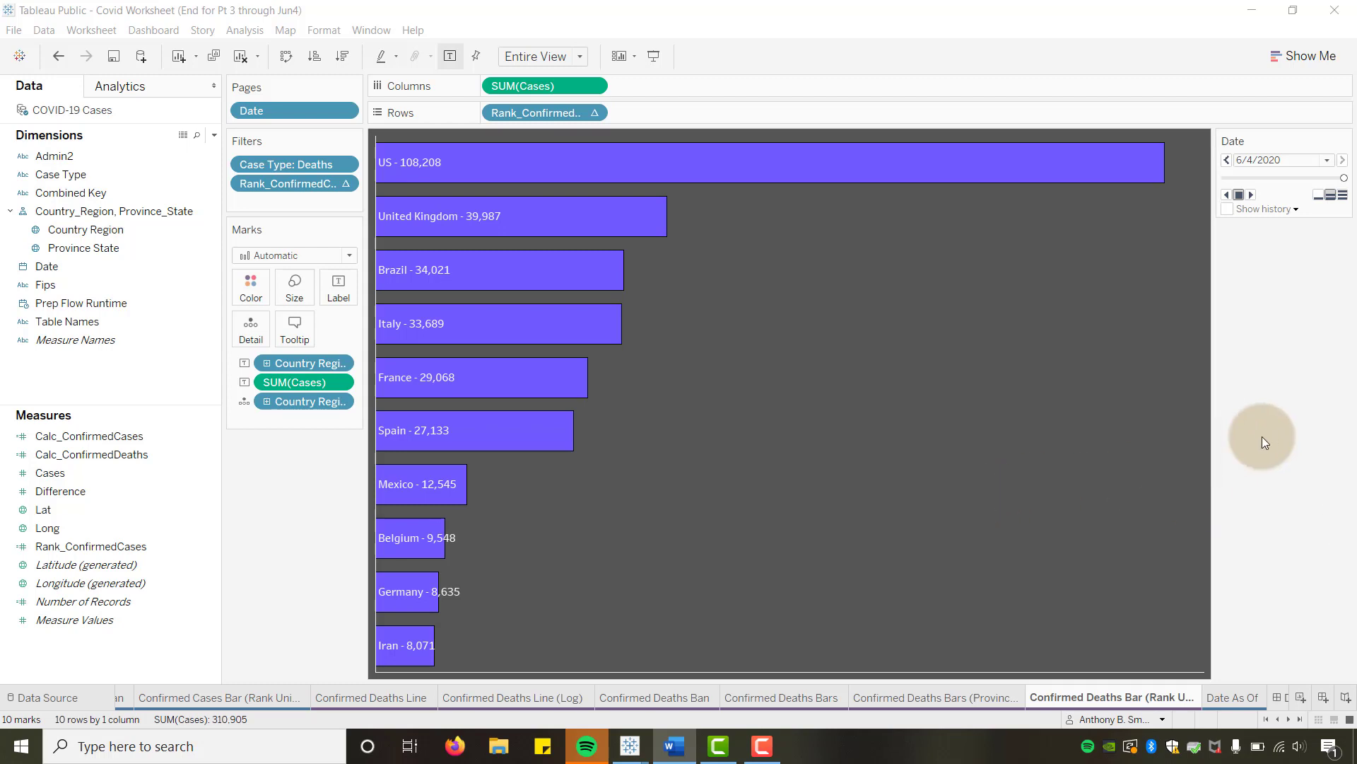
Step: Open Dashboard 1 and show its layout details with the item hierarchy
click(1288, 720)
click(1141, 698)
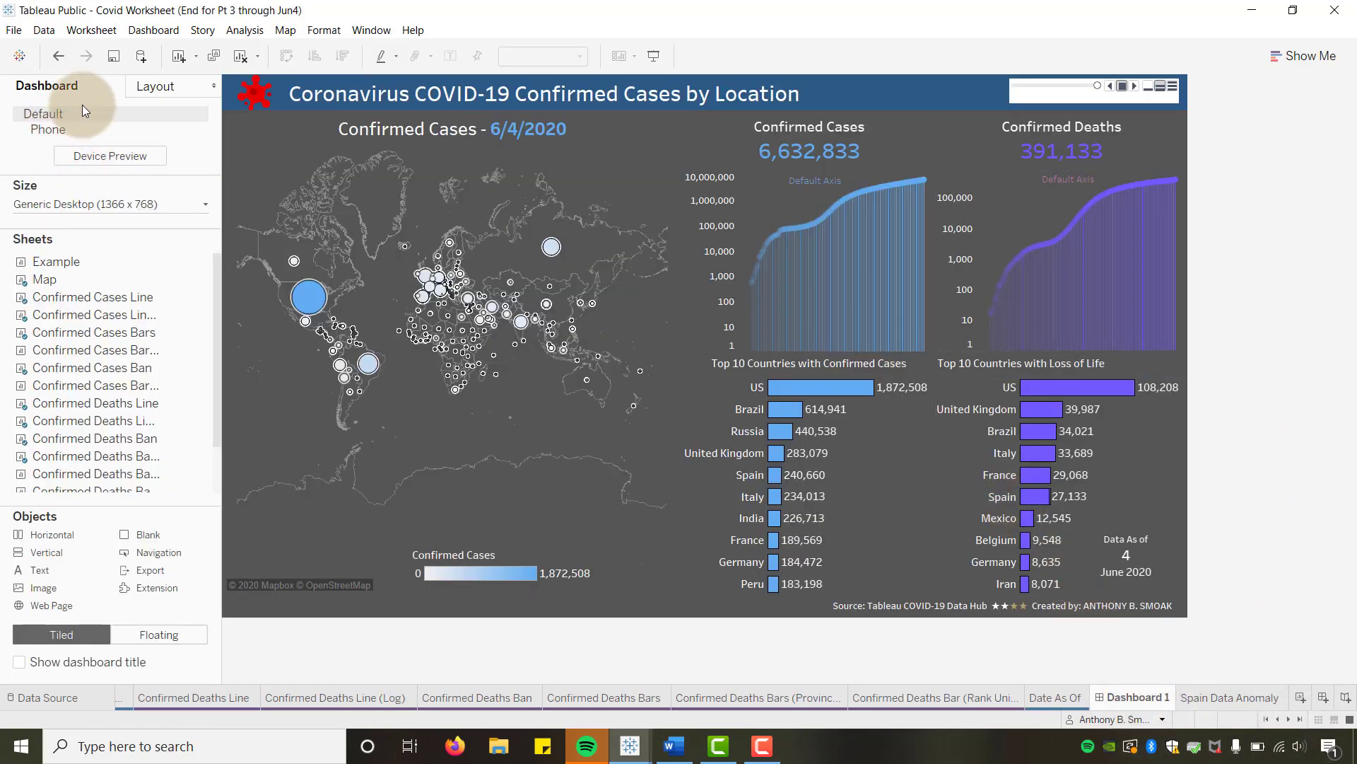
click(148, 90)
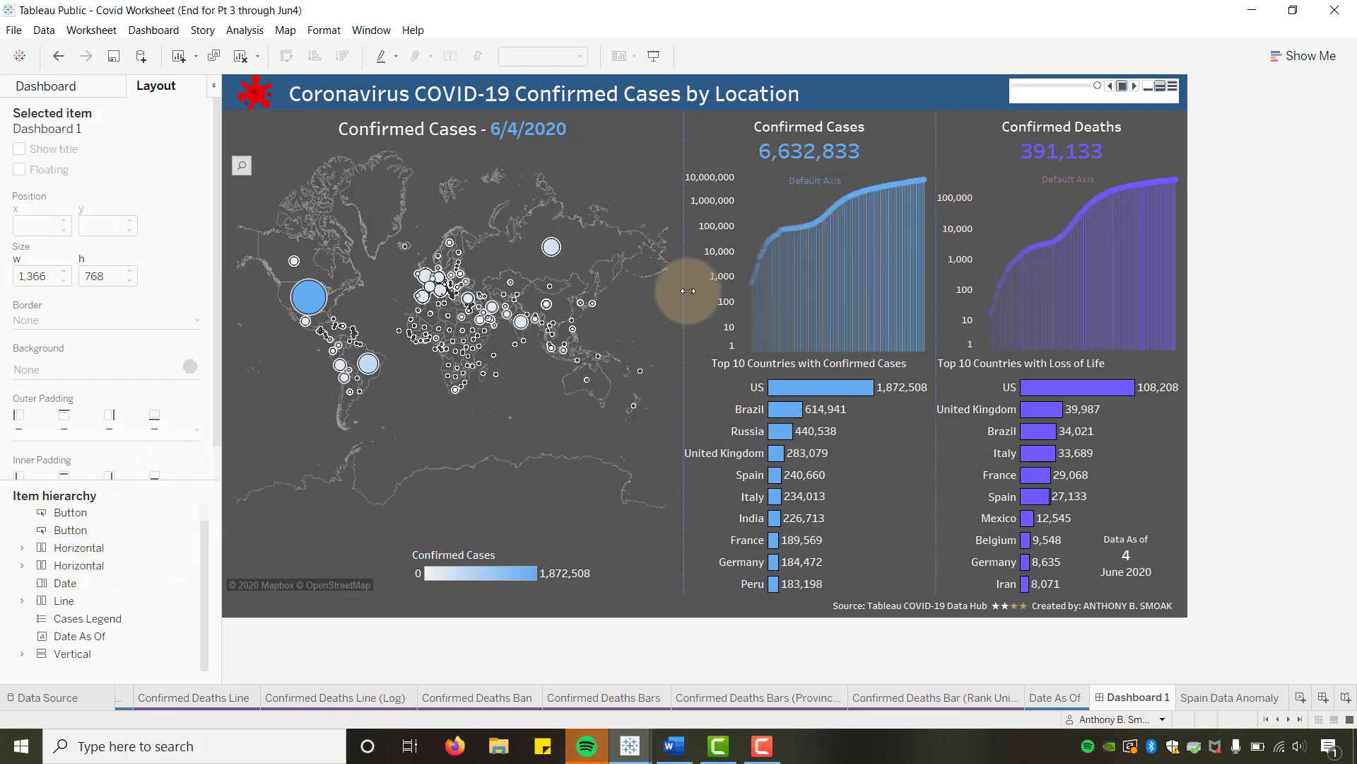
mouse_move(1134, 247)
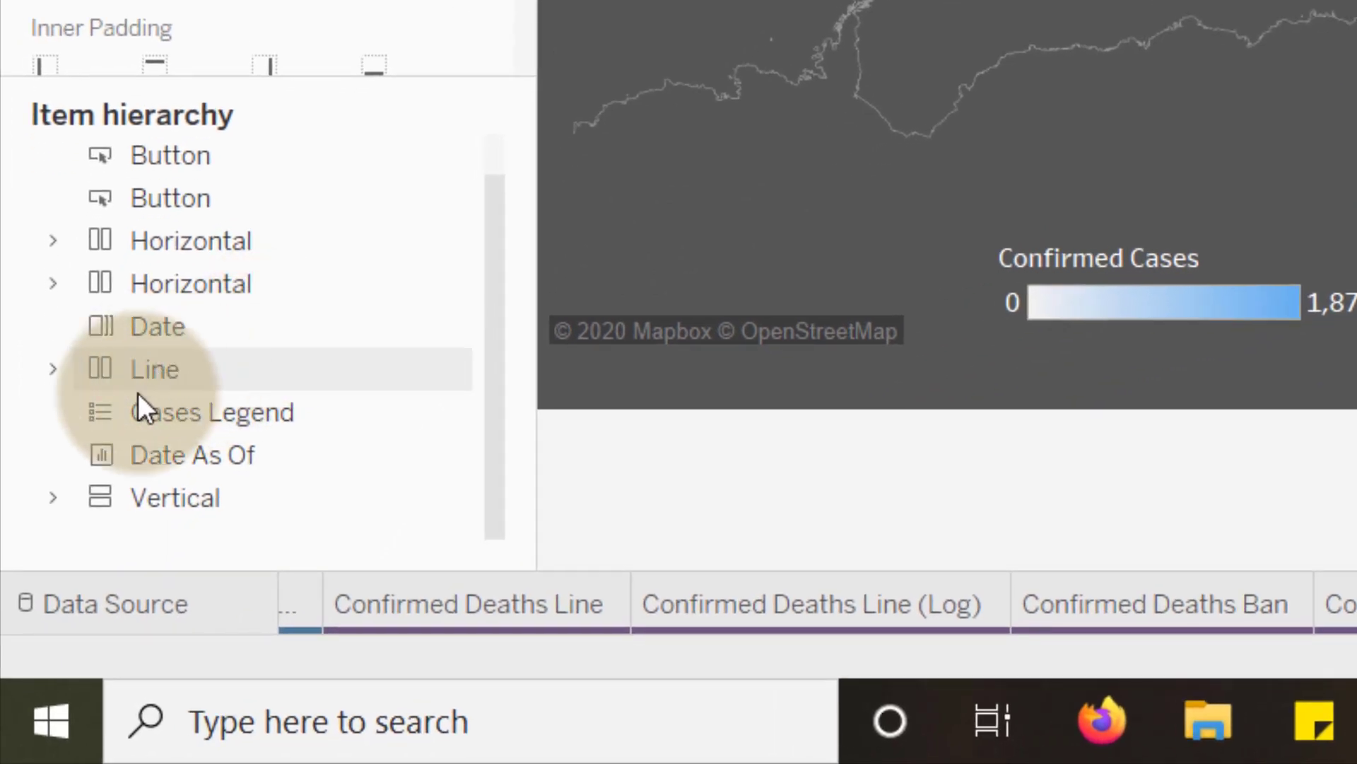
Step: Examine how the dashboard's vertical container nests the header, the map and the confirmed cases sheets in the item hierarchy
click(53, 498)
scroll(306, 331, down, 1)
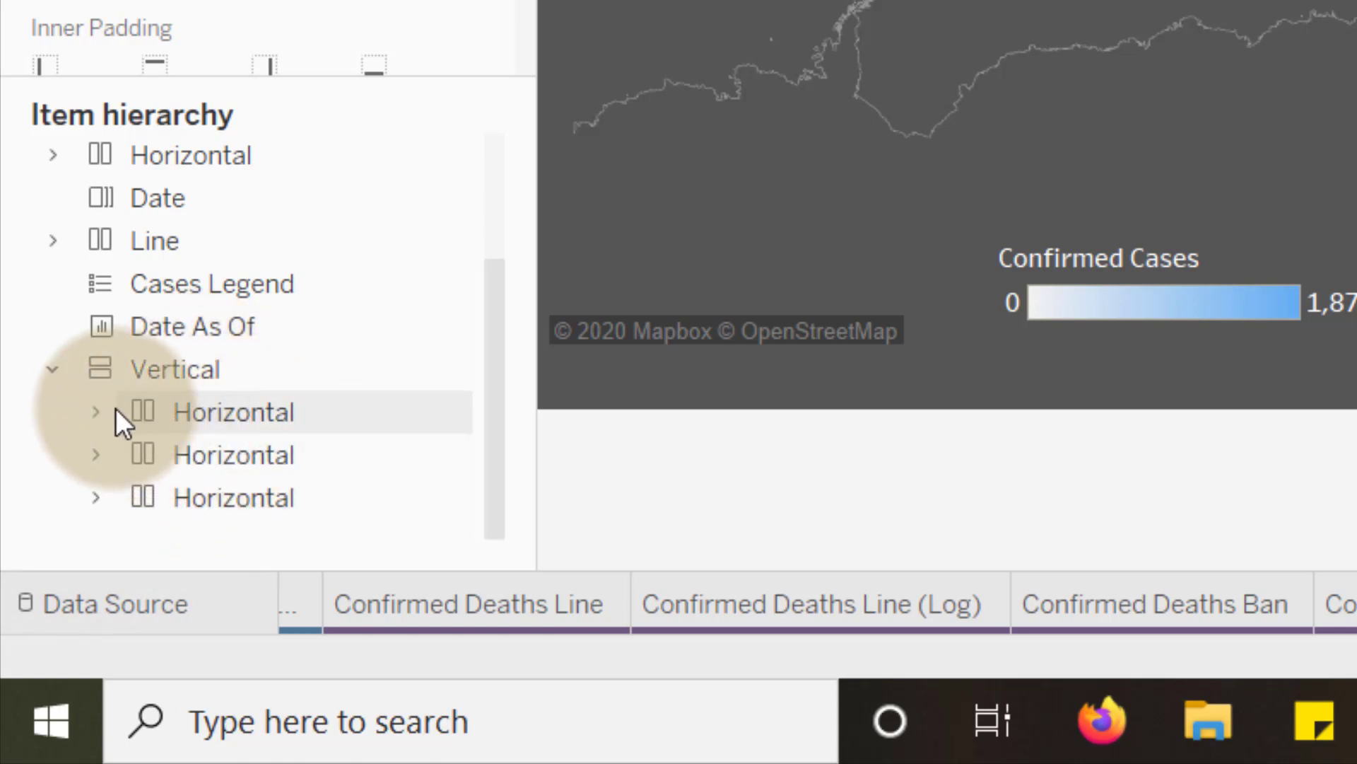
click(94, 412)
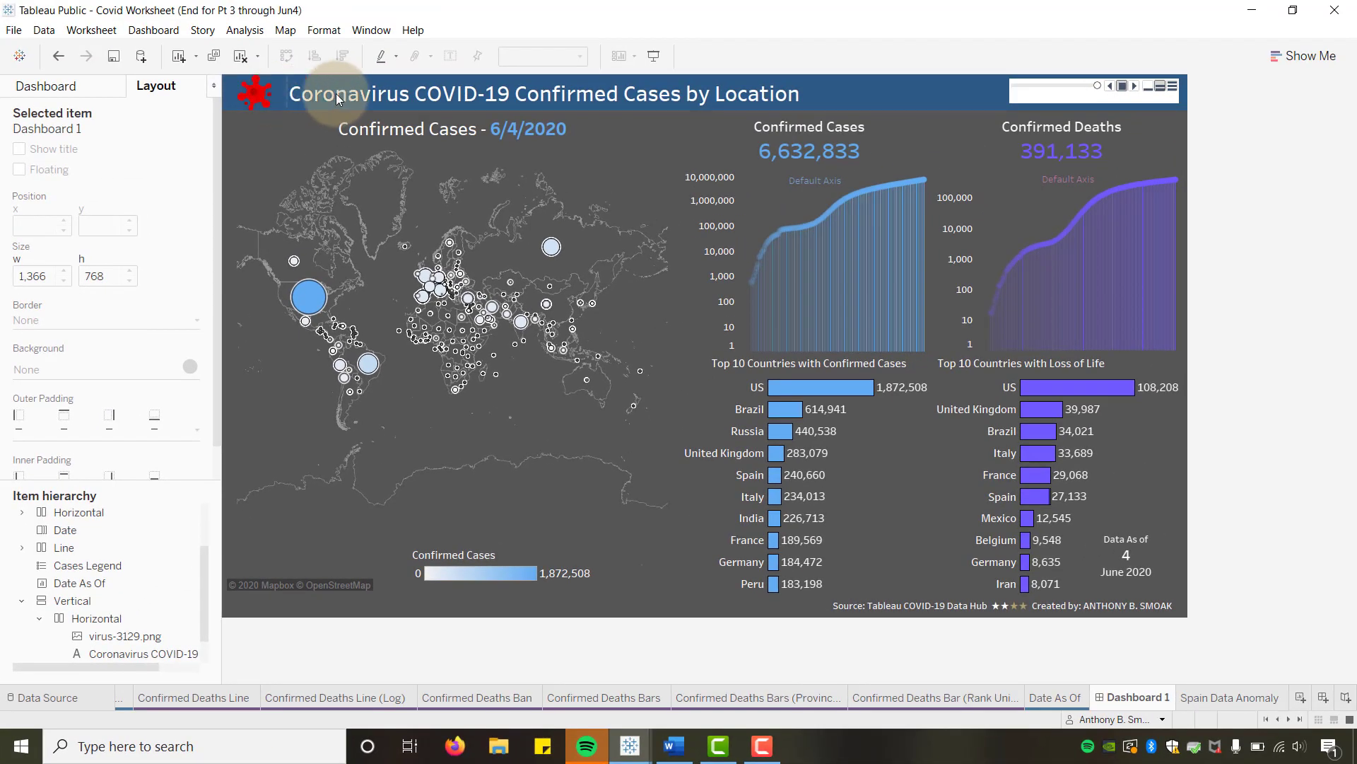
click(38, 618)
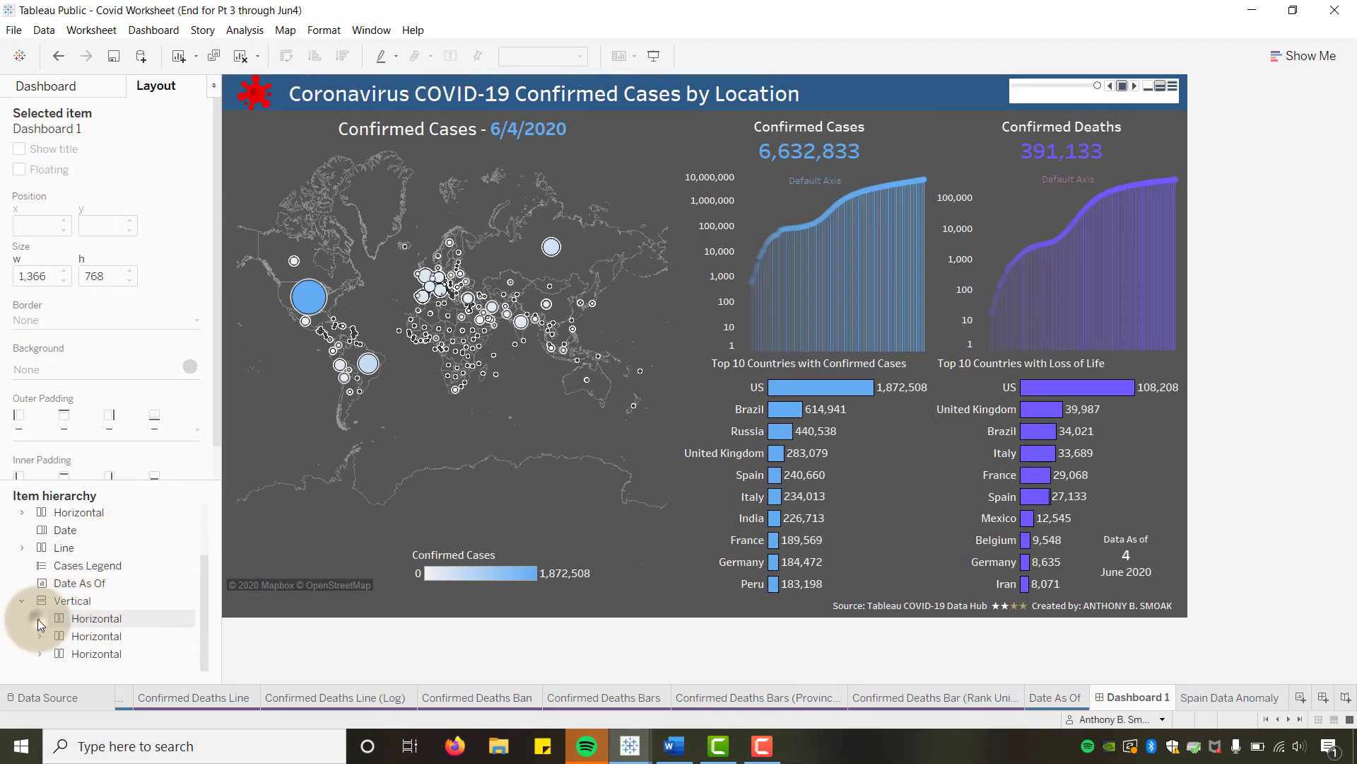
click(38, 635)
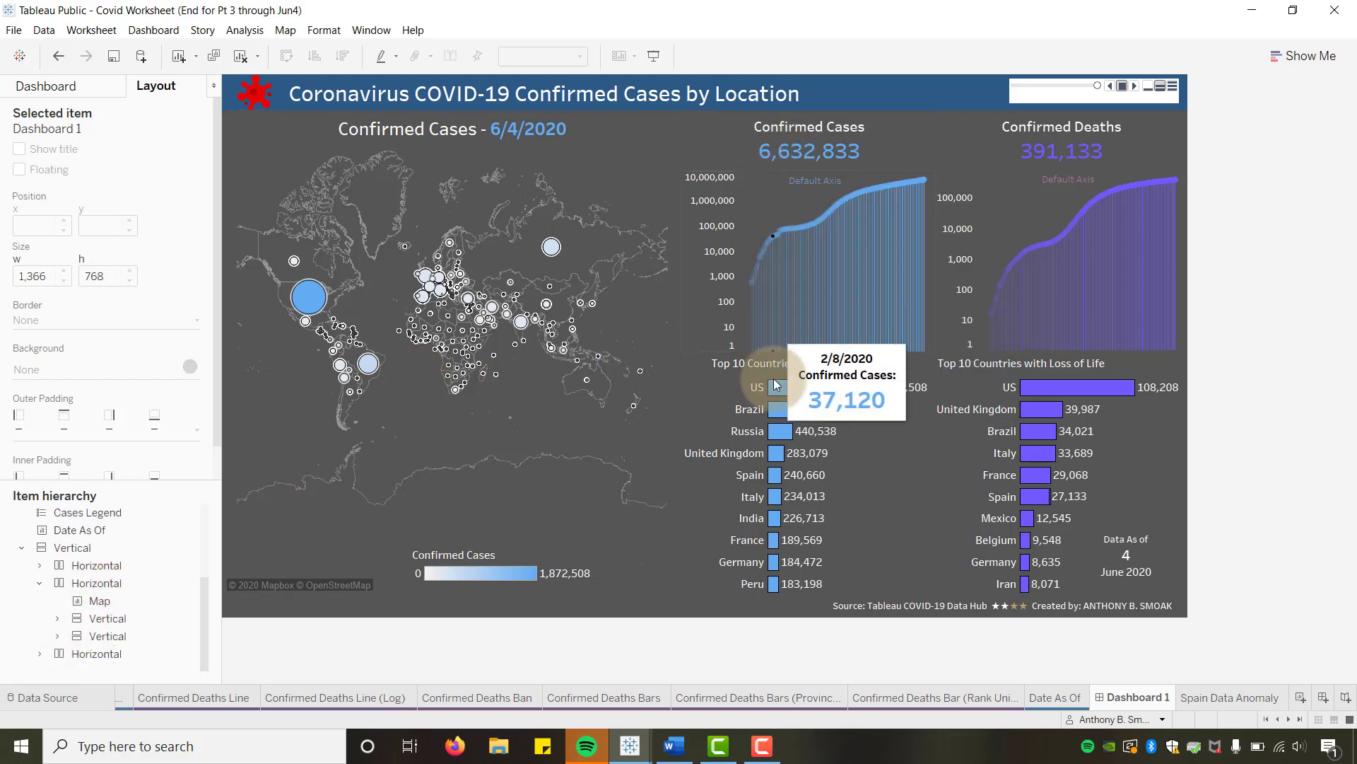
click(56, 618)
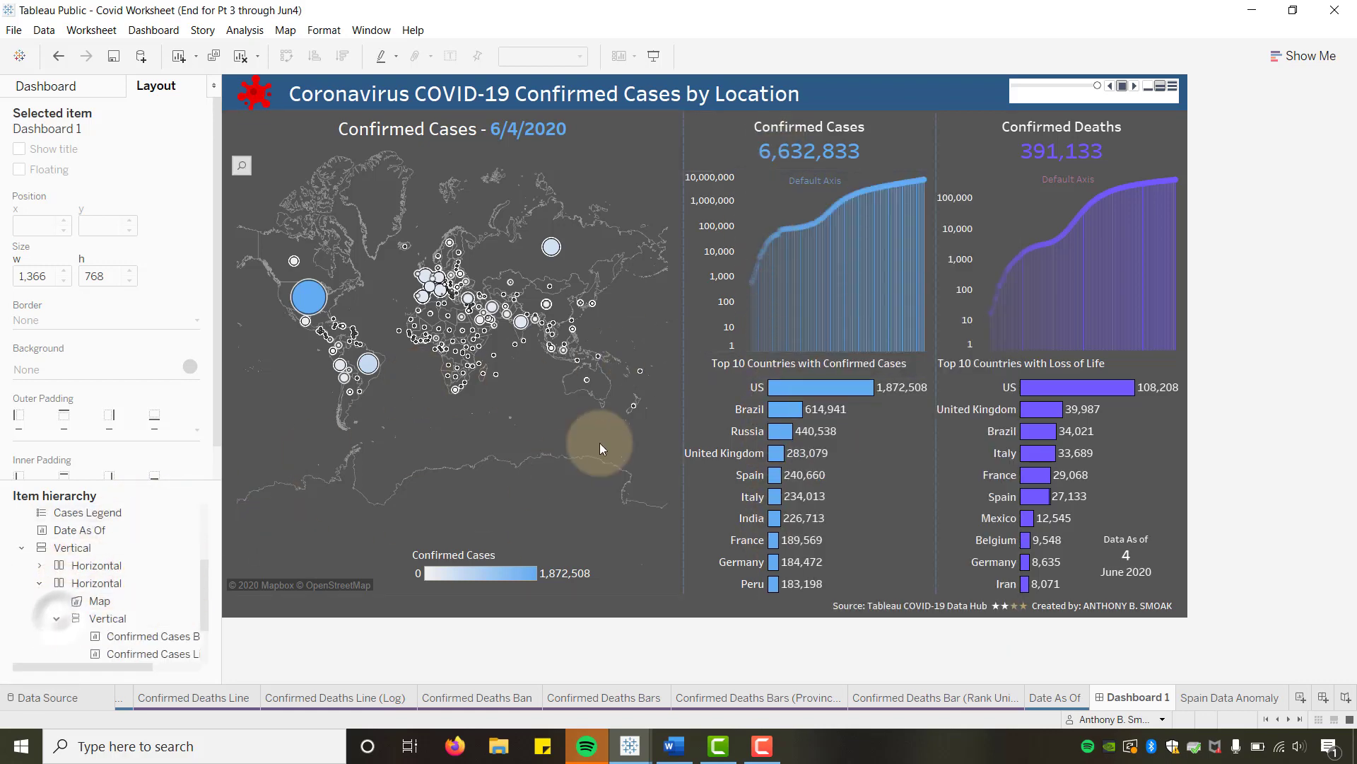
scroll(599, 442, down, 2)
drag(200, 577, 200, 603)
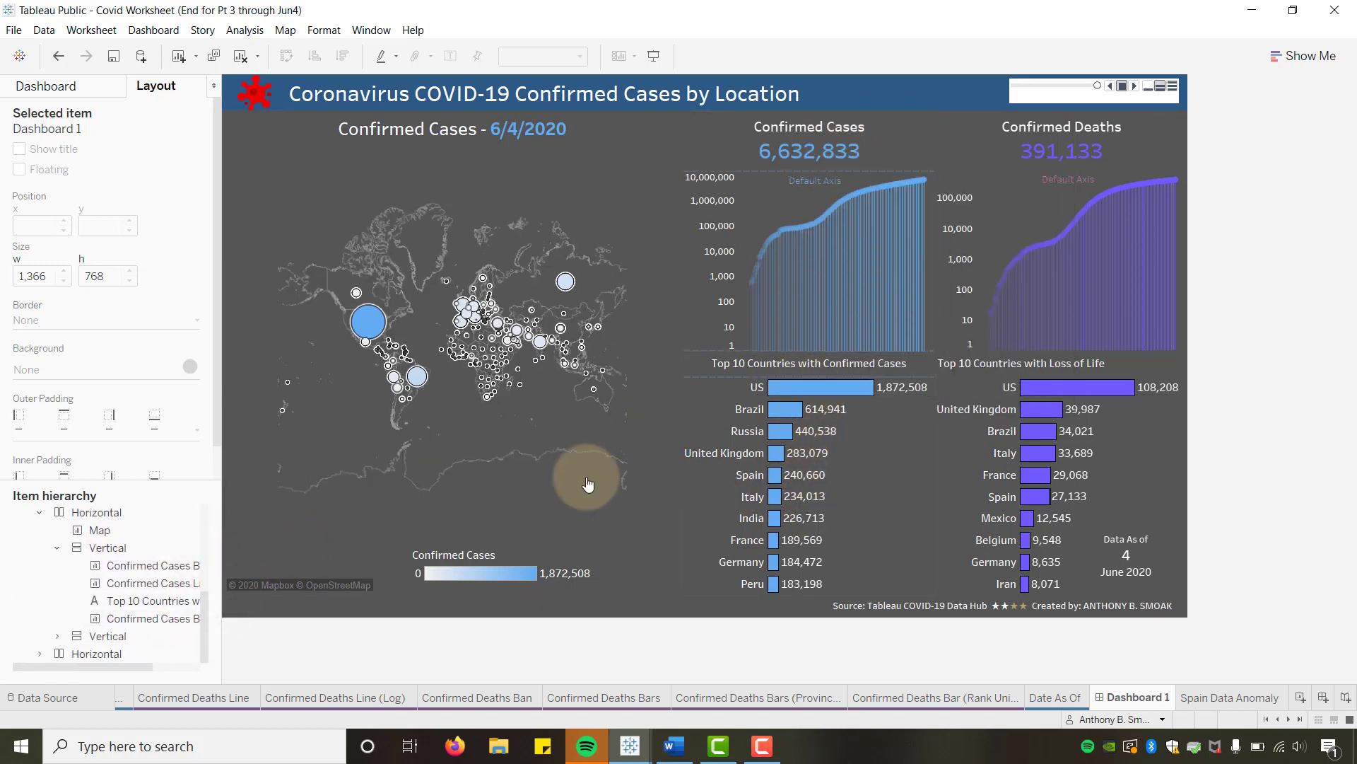
click(57, 548)
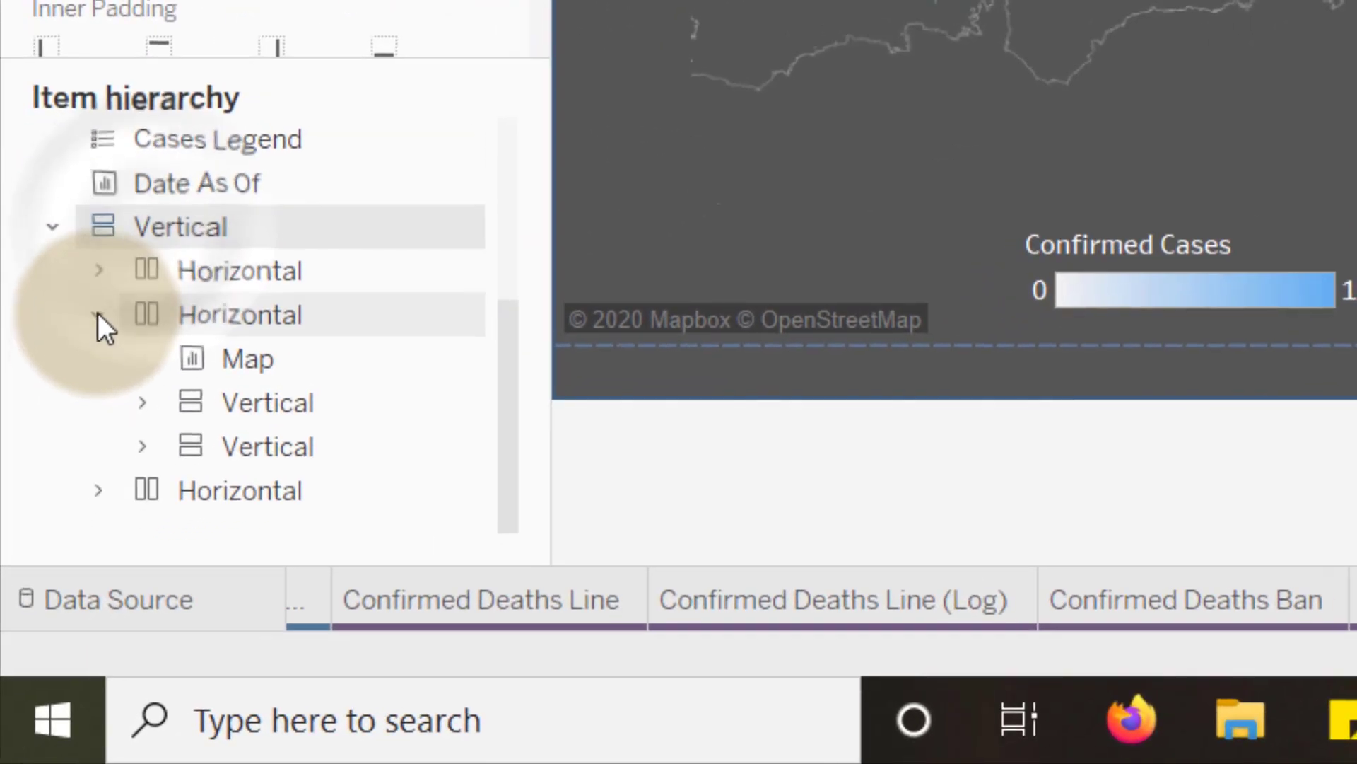
click(97, 314)
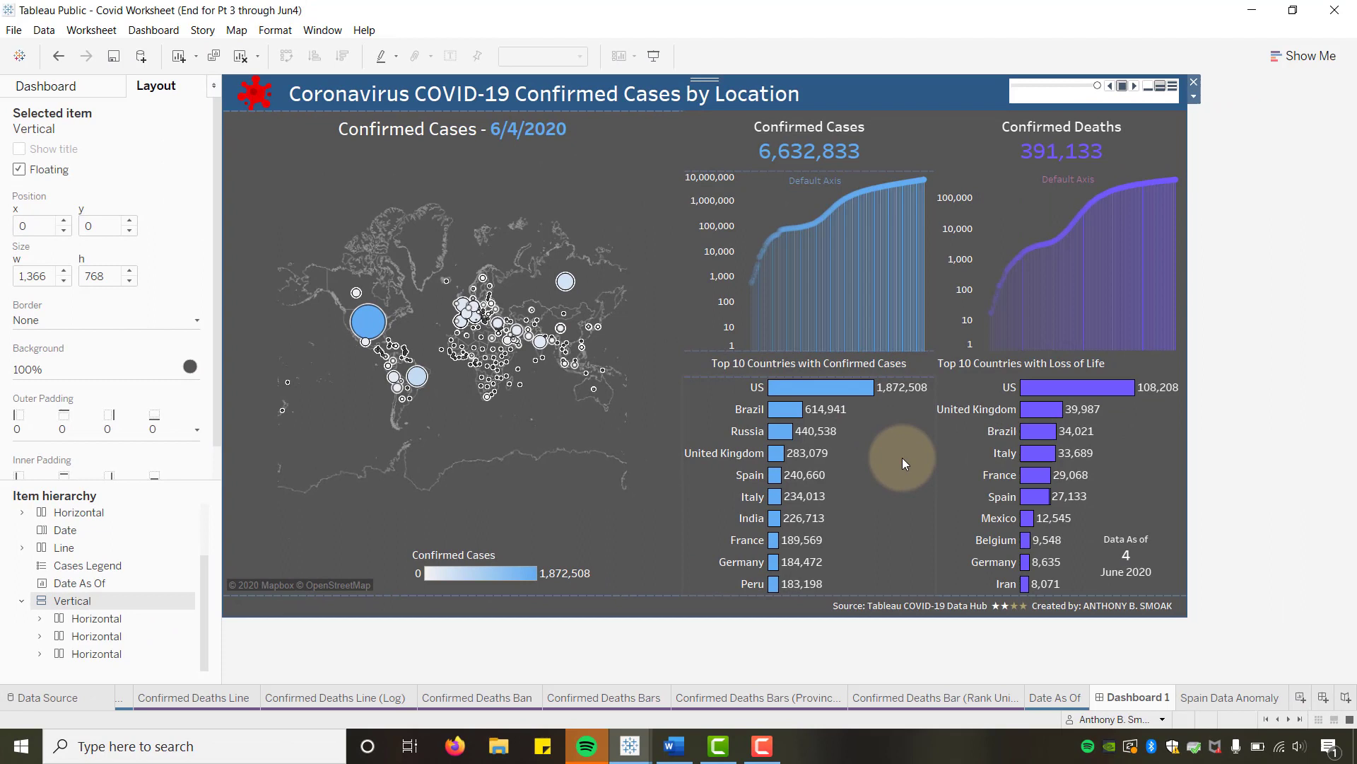
Step: Replace the Confirmed Cases Bars sheet with Confirmed Cases Bar (Rank Unique) below the Top 10 Countries with Confirmed Cases heading, hiding its title
click(902, 457)
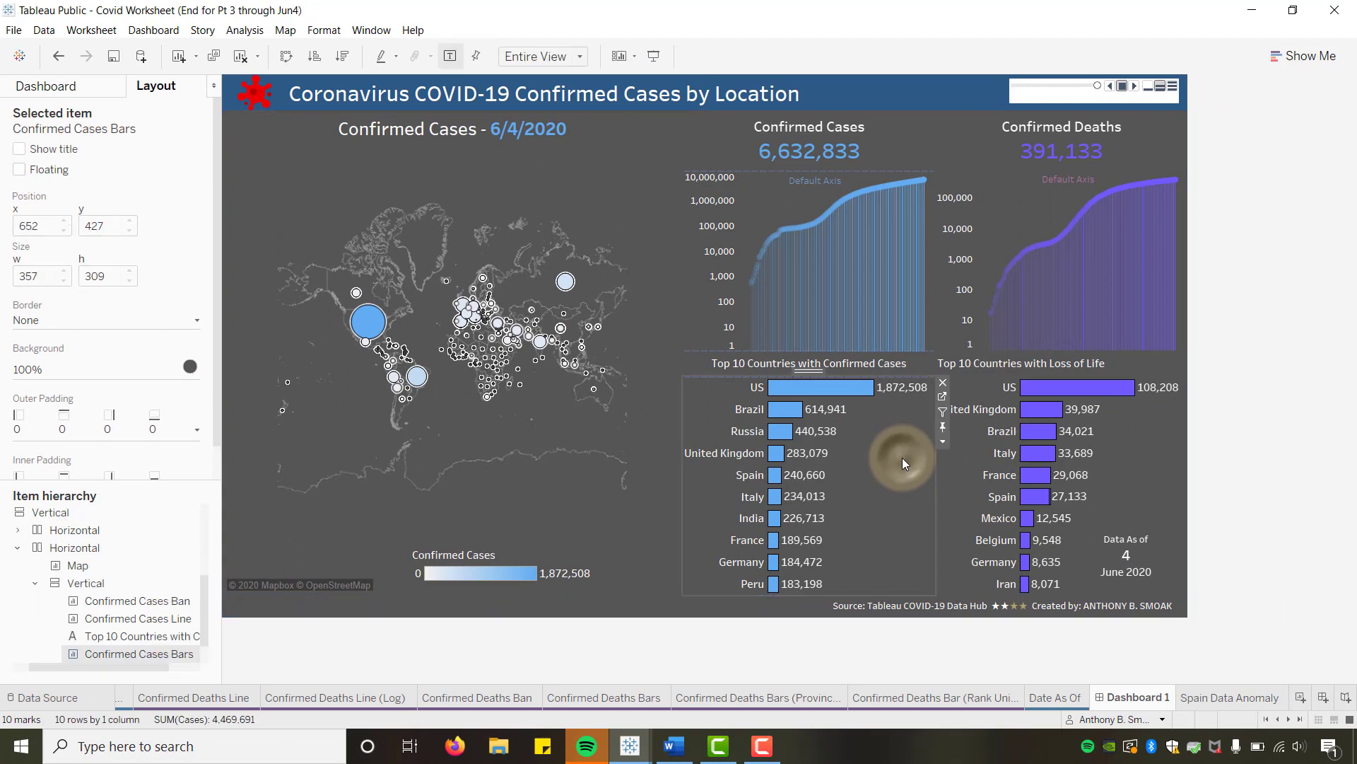
click(942, 386)
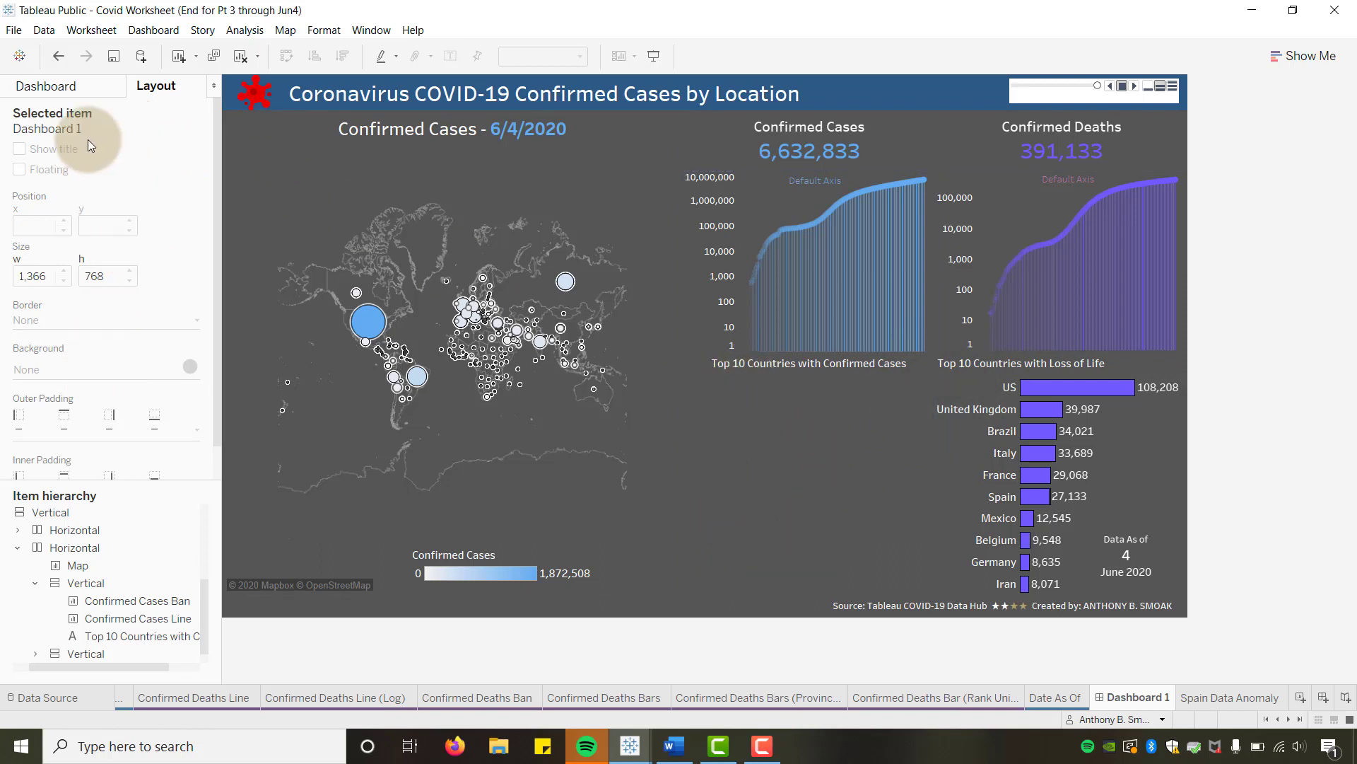
click(45, 87)
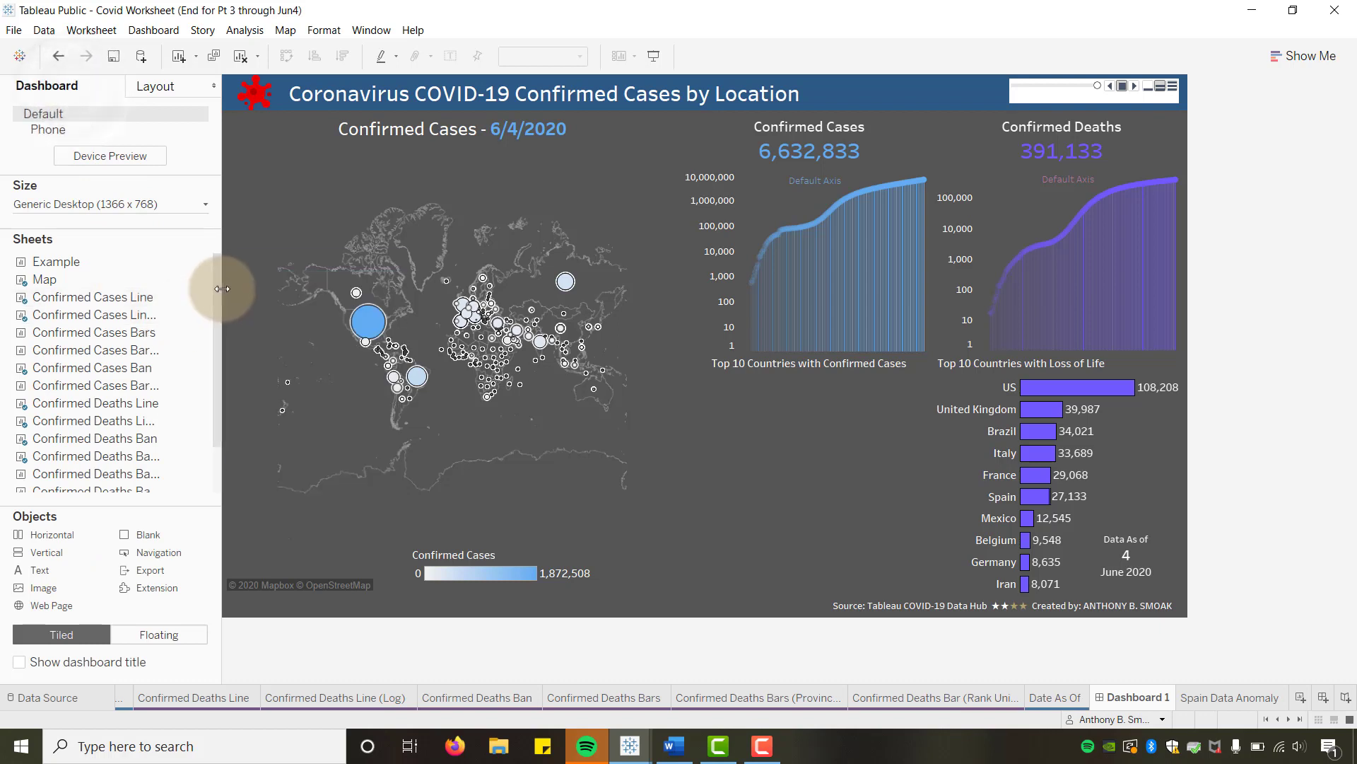
drag(220, 285, 318, 290)
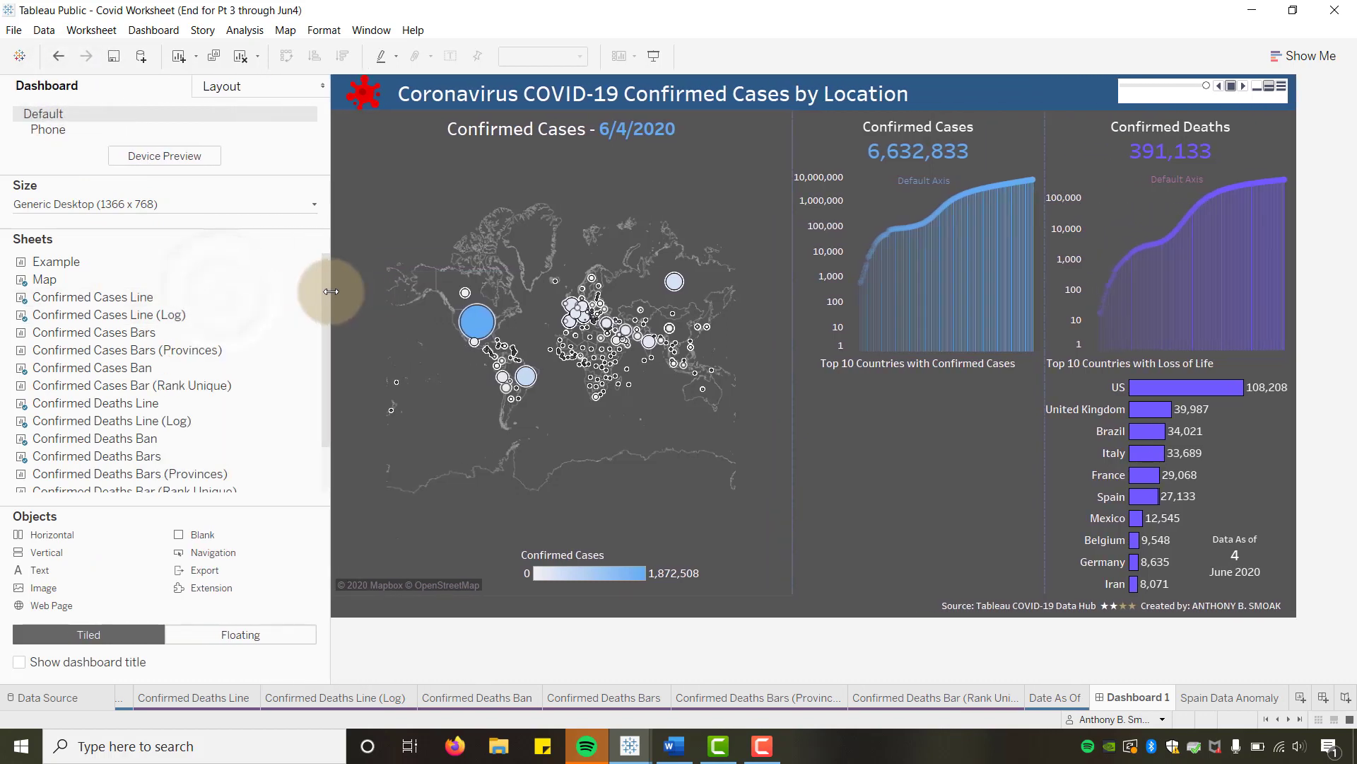
mouse_move(62, 389)
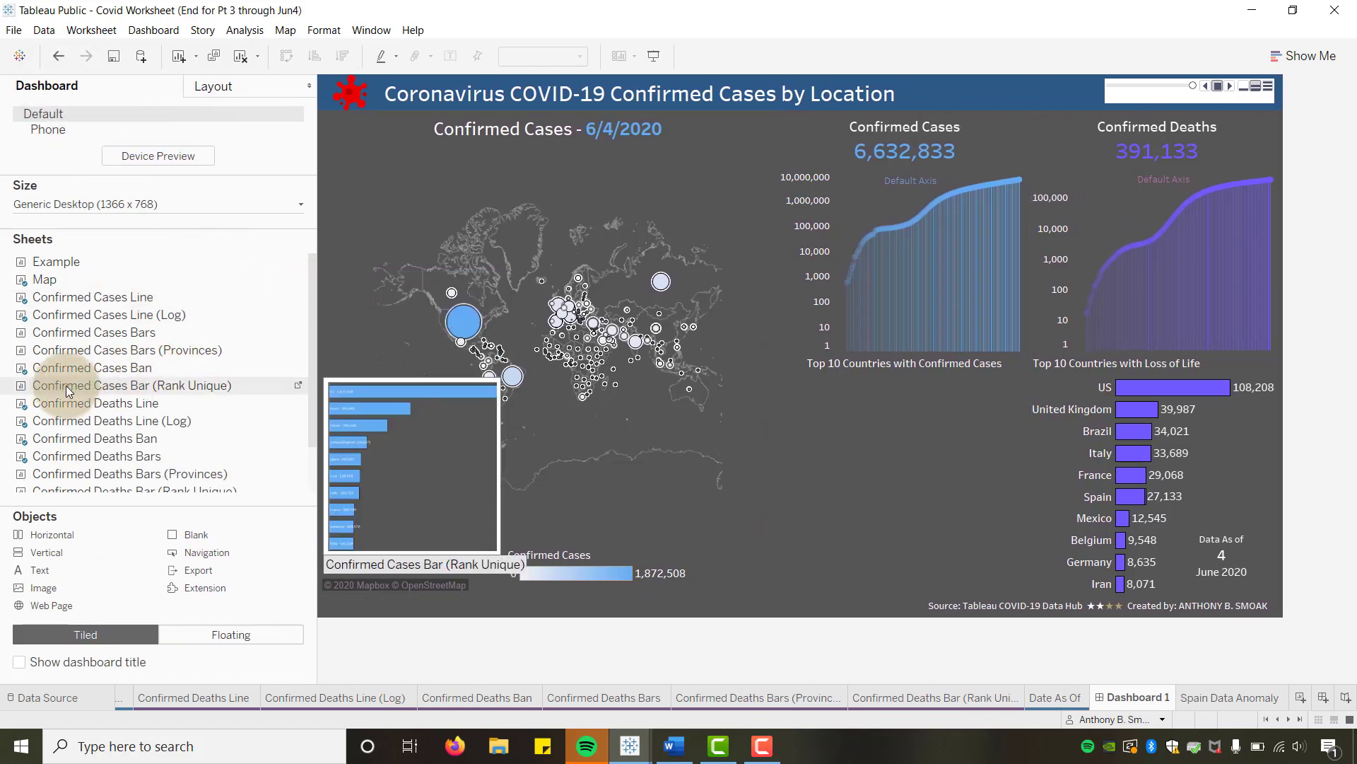
drag(67, 384, 809, 408)
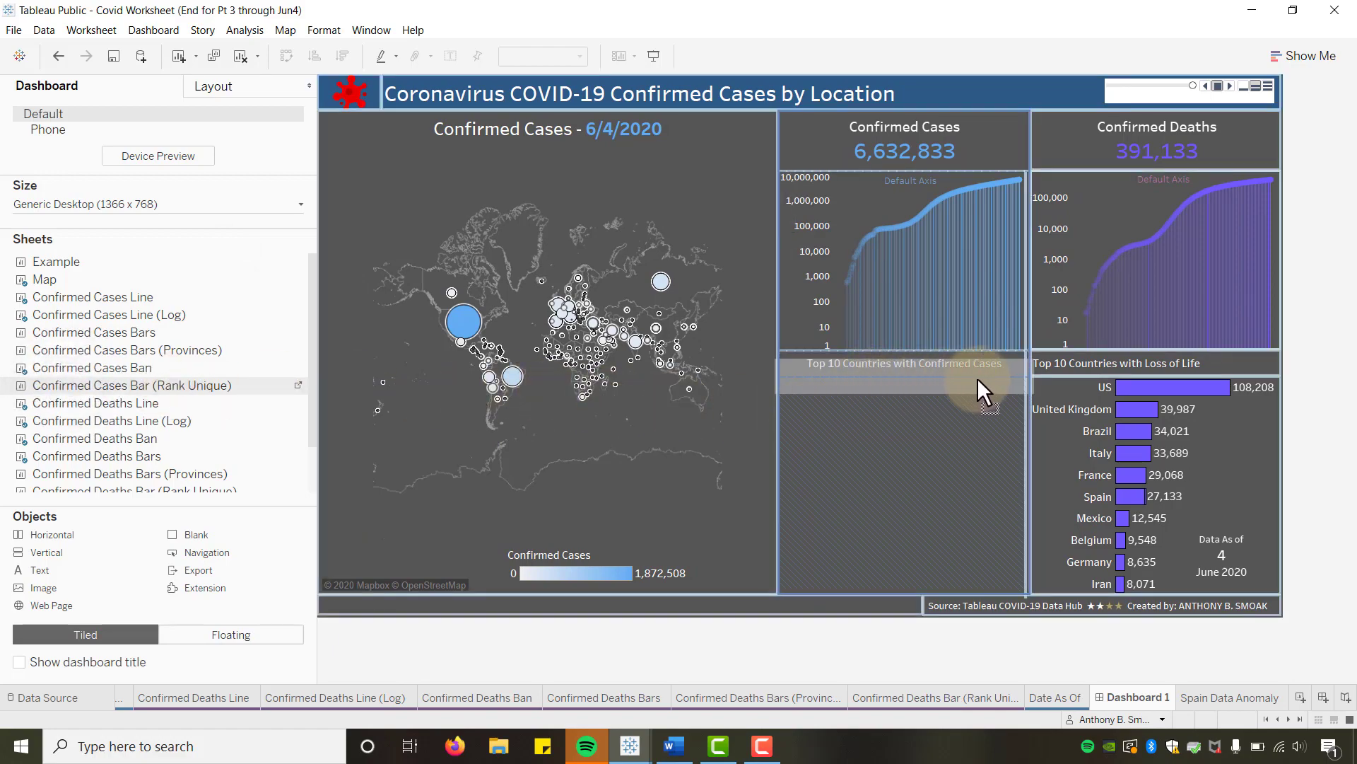
drag(976, 377, 890, 378)
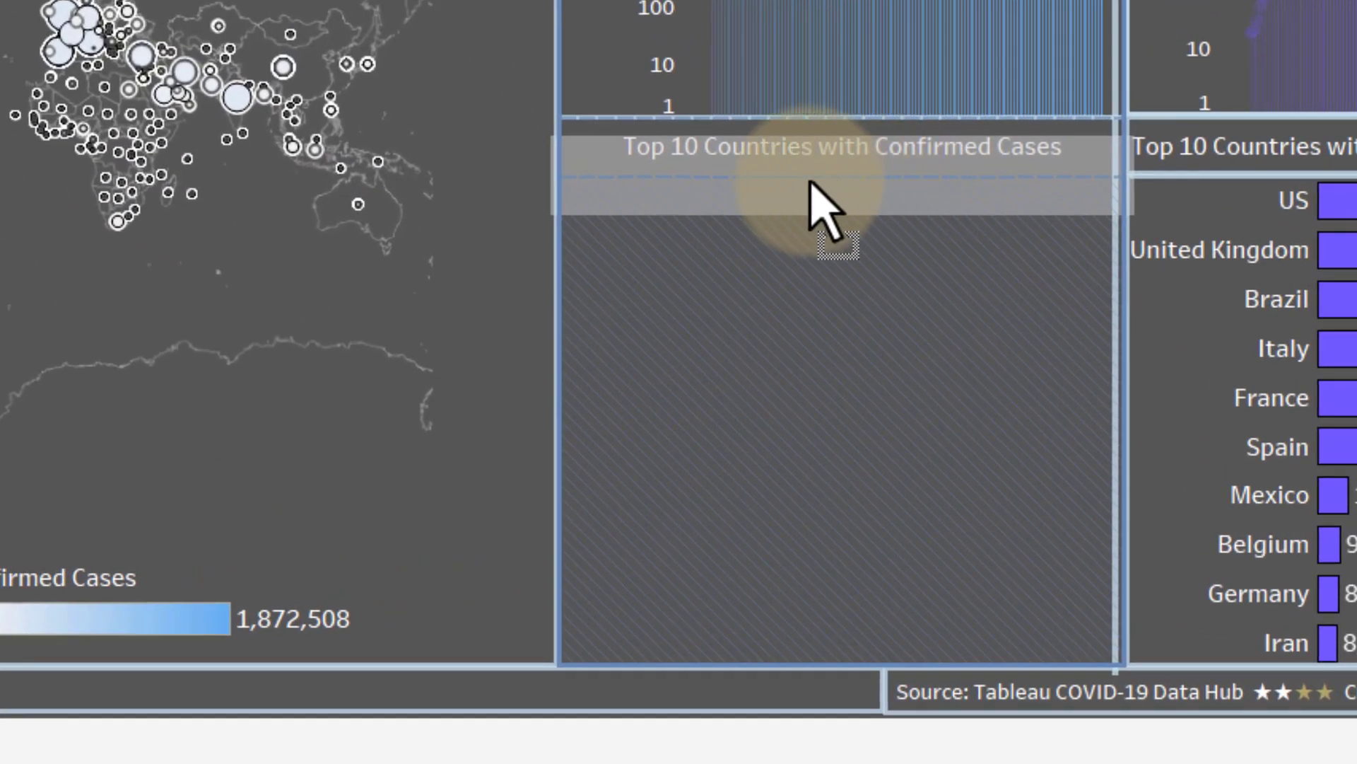
drag(819, 204, 812, 205)
right_click(752, 238)
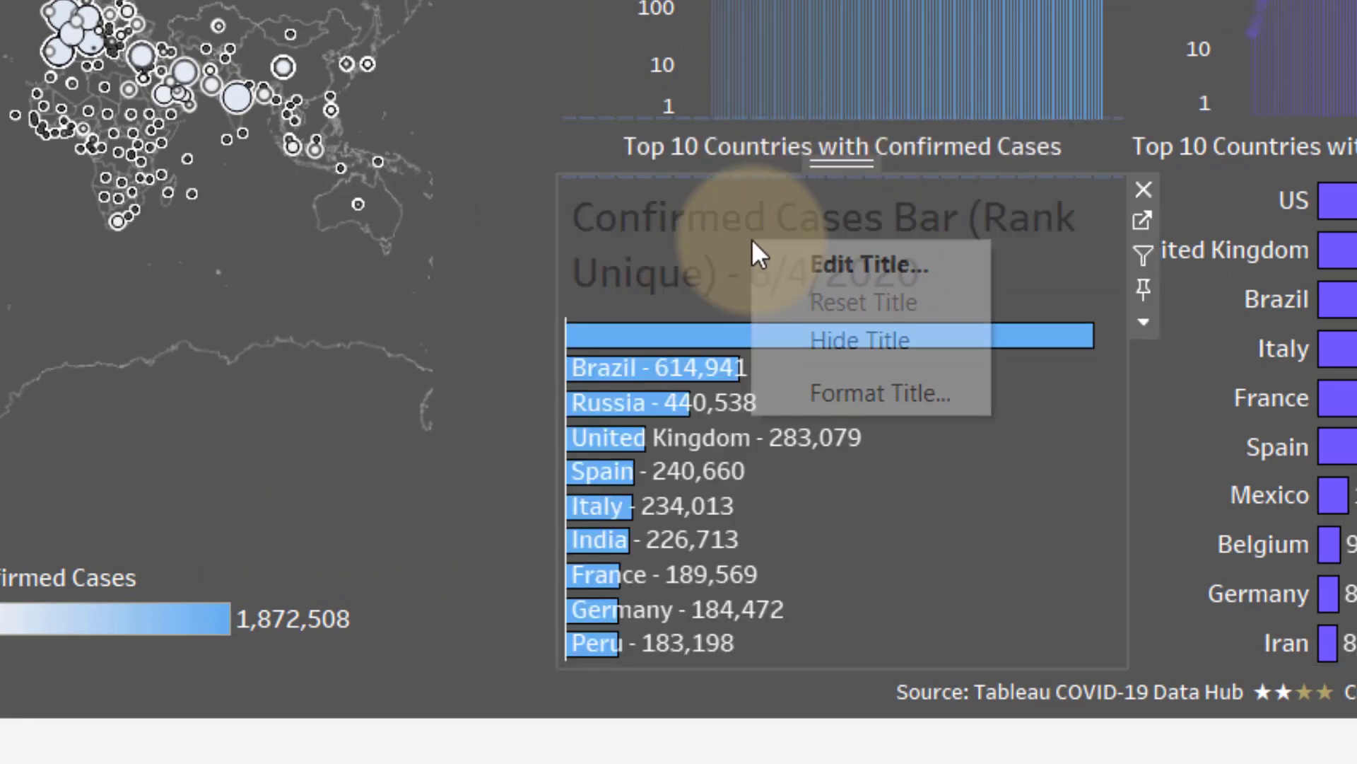
click(852, 343)
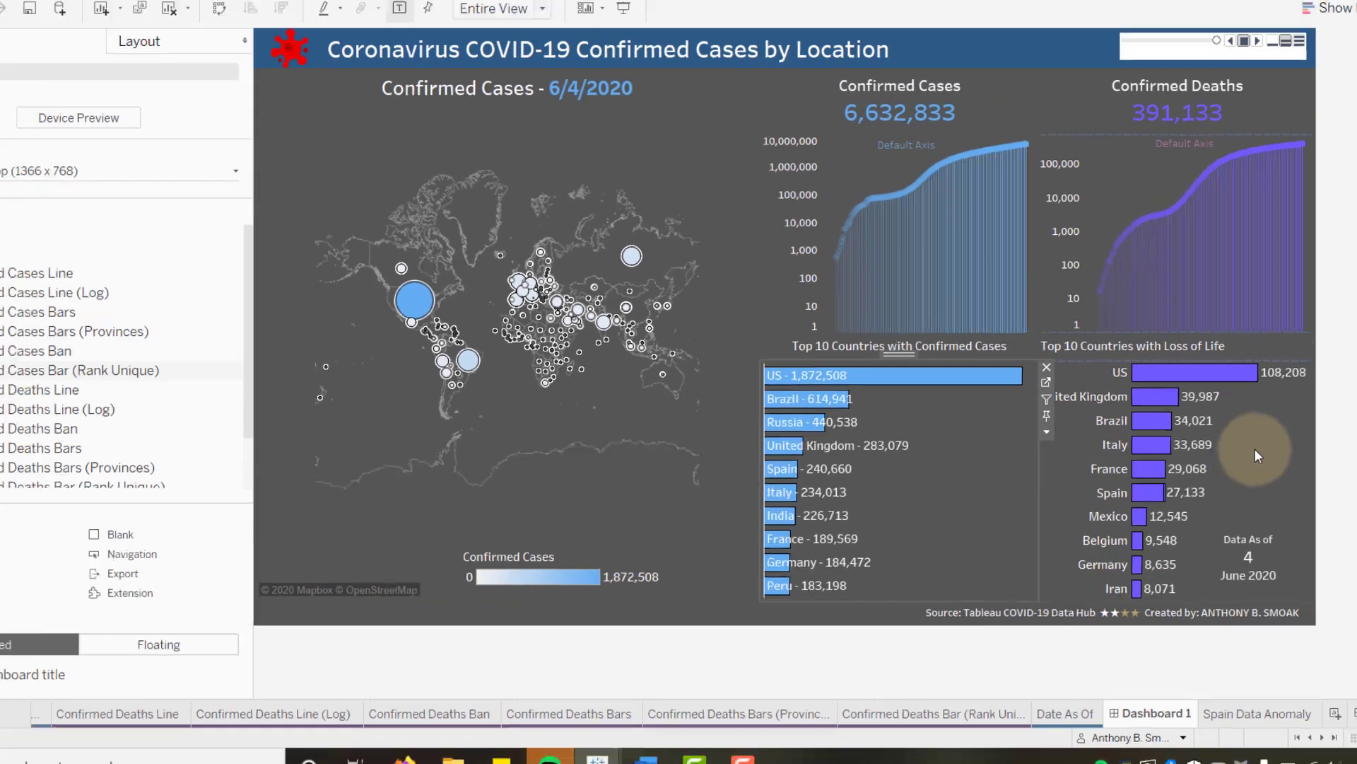
Step: Replace the deaths bar chart with Confirmed Deaths Bar (Rank Unique) below the Top 10 Countries with Loss of Life heading, hiding its title
click(1256, 447)
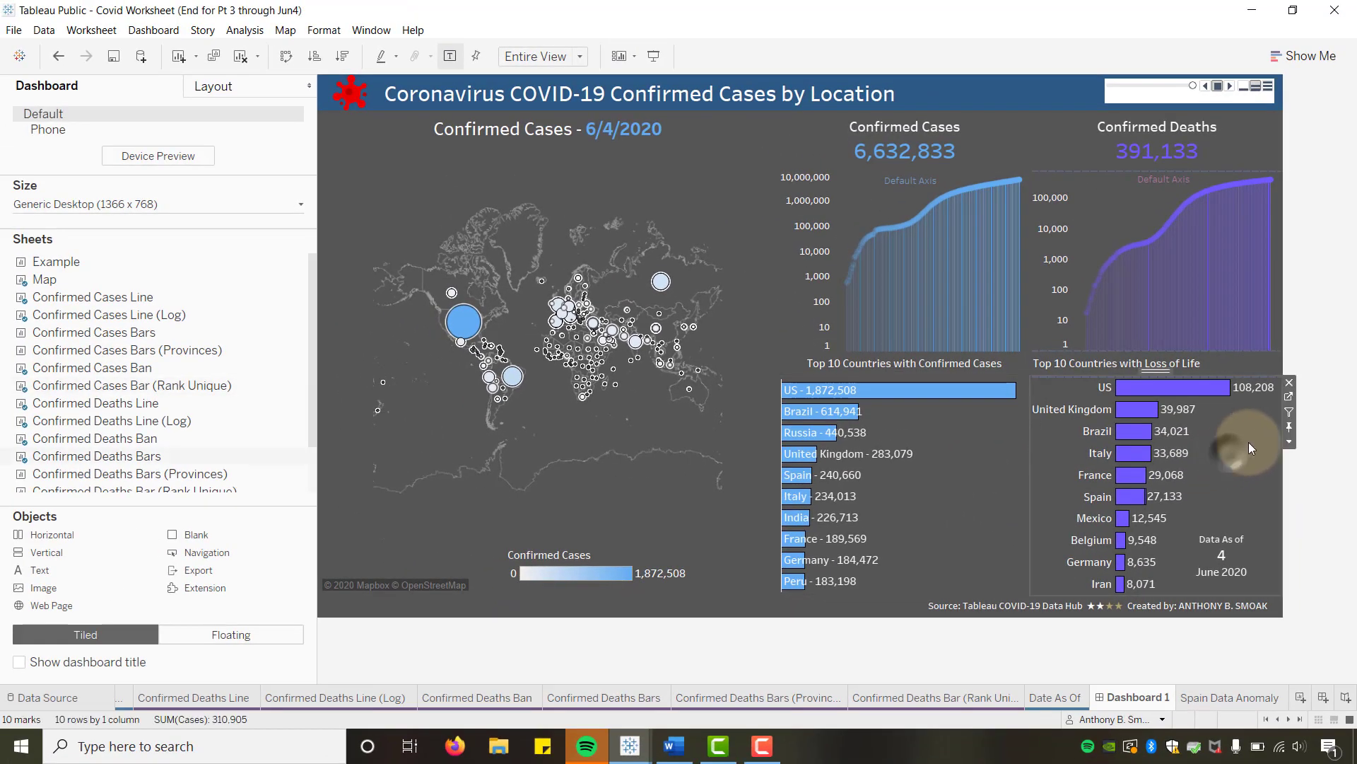
click(1291, 385)
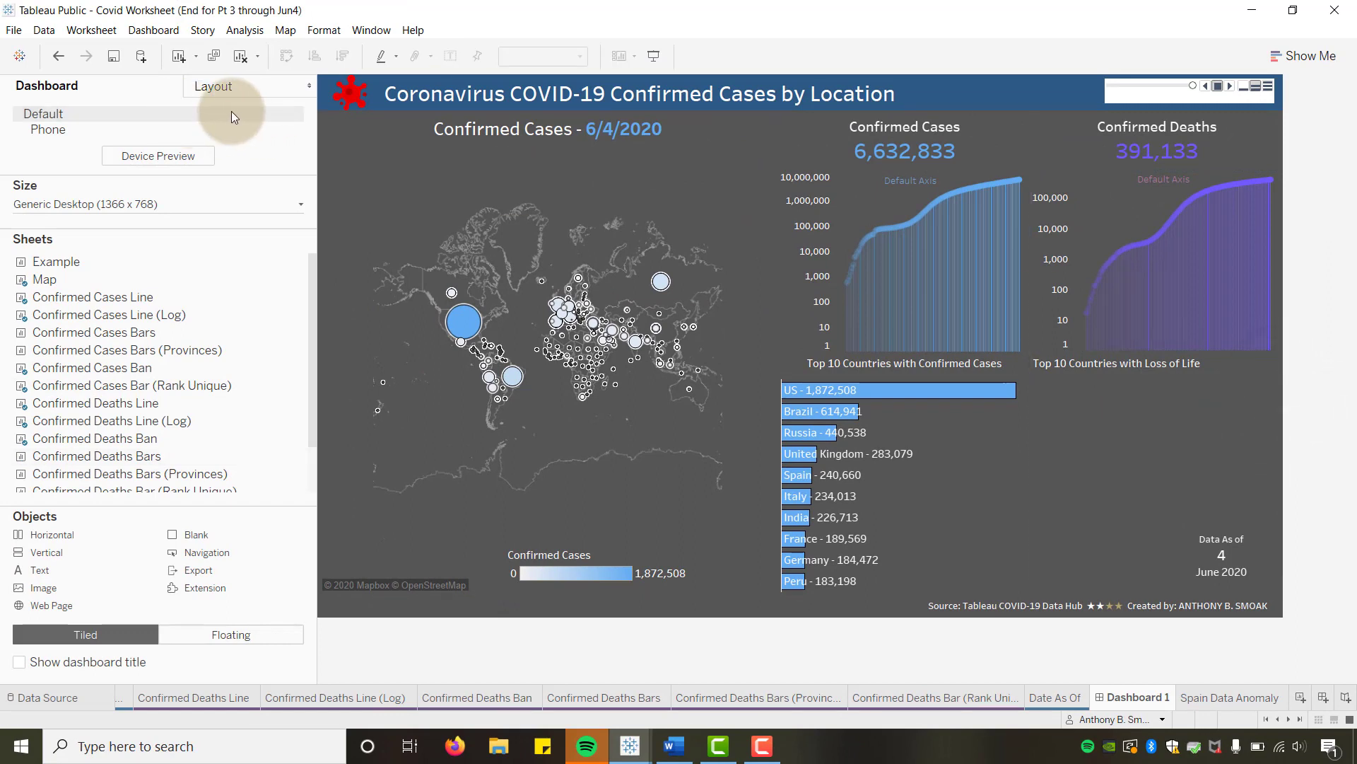
scroll(151, 316, down, 2)
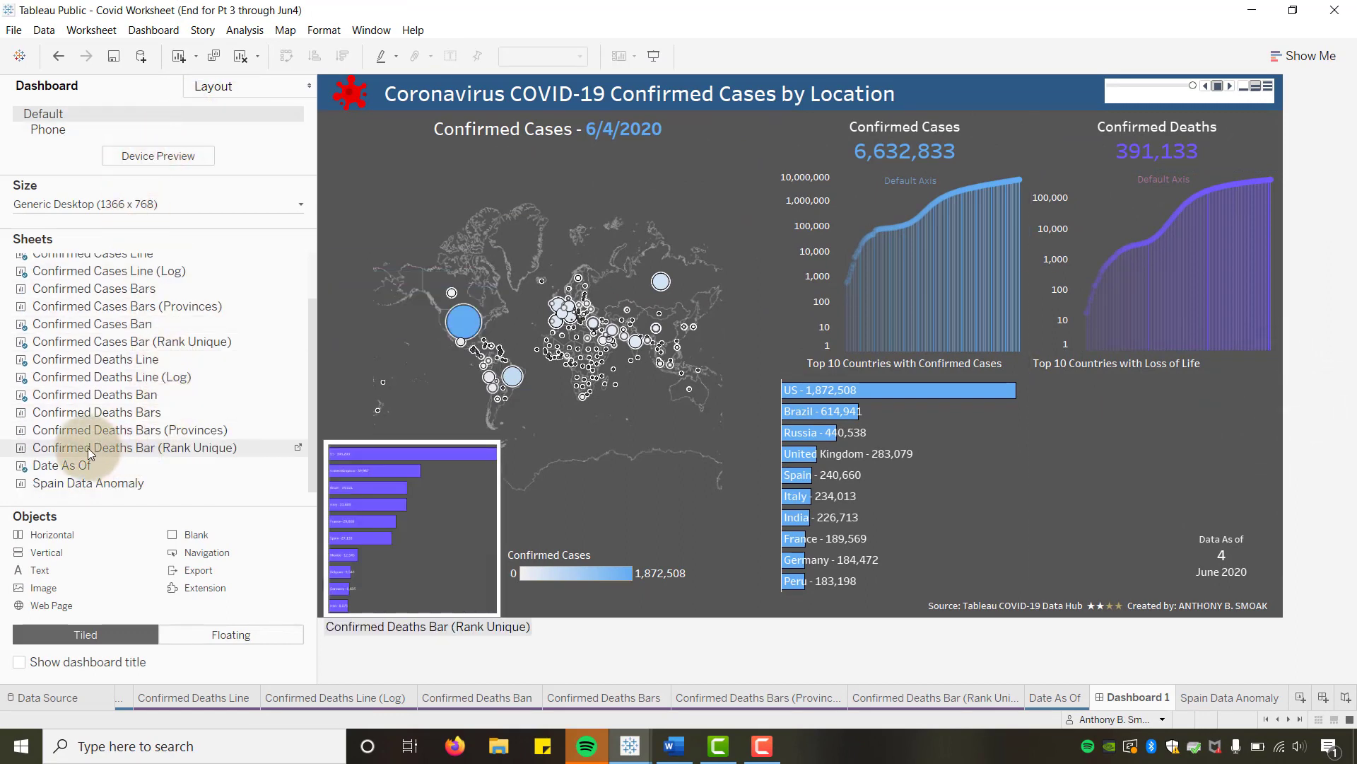
mouse_move(82, 446)
mouse_down()
mouse_move(970, 444)
mouse_move(1137, 424)
mouse_up()
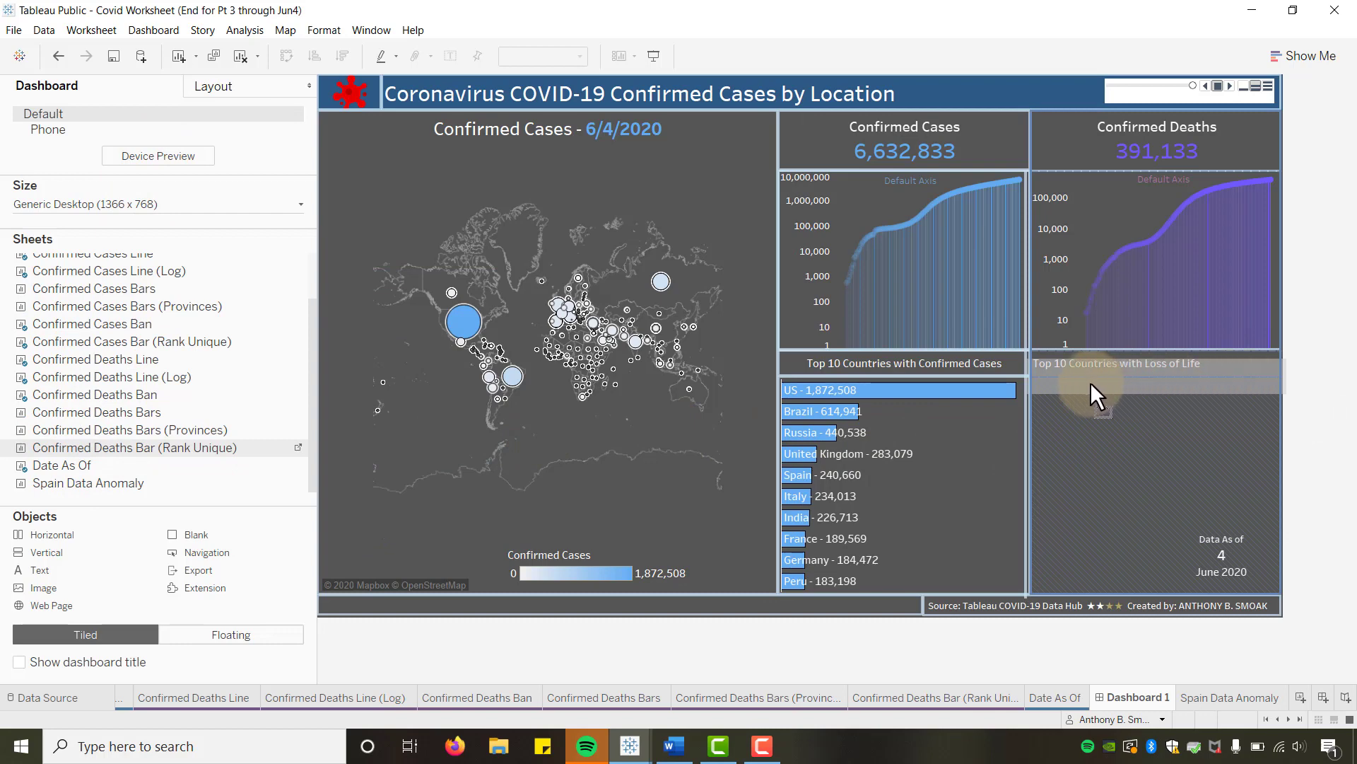
drag(1091, 382, 1091, 382)
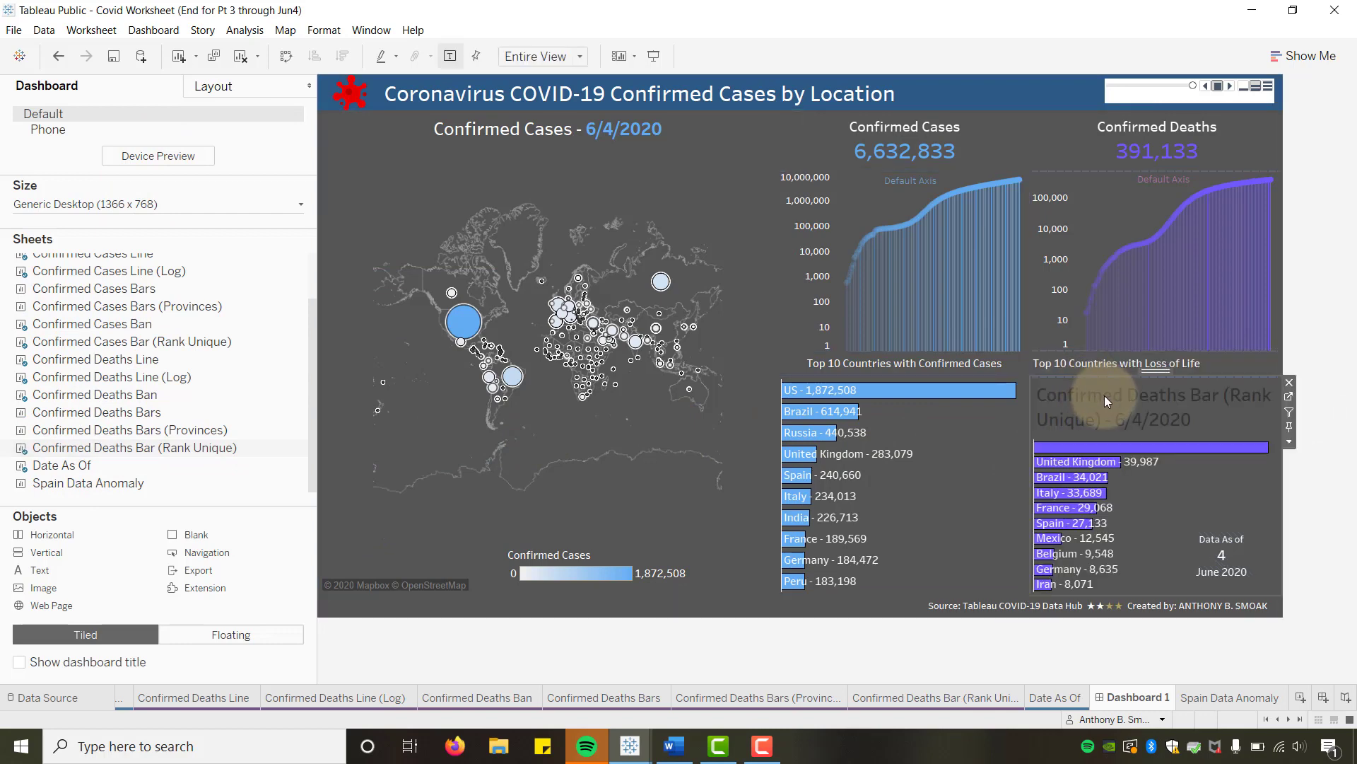
right_click(1104, 395)
click(1137, 439)
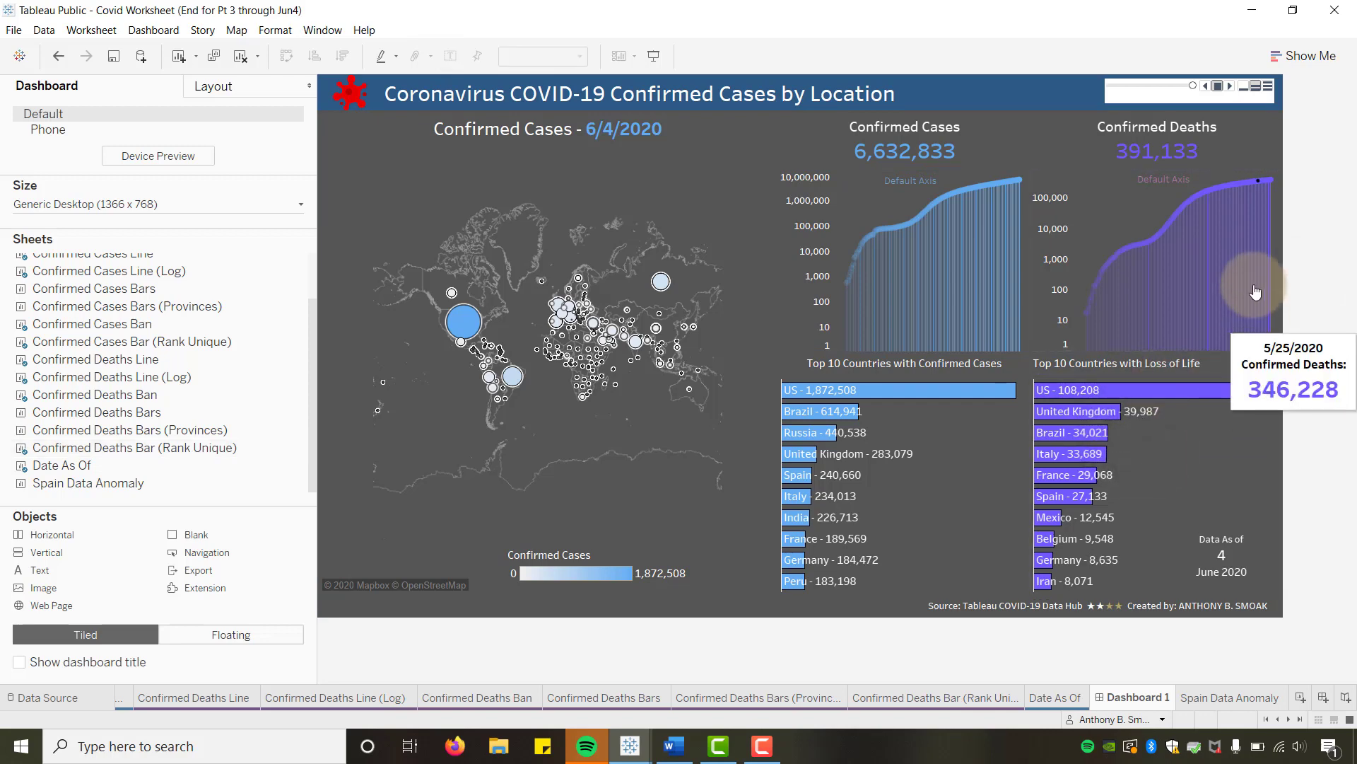
Step: Play the dashboard's date pages from 1/22/2020 in presentation mode, raising the playback to the fastest speed
click(1231, 126)
click(1194, 92)
drag(1193, 88, 1076, 102)
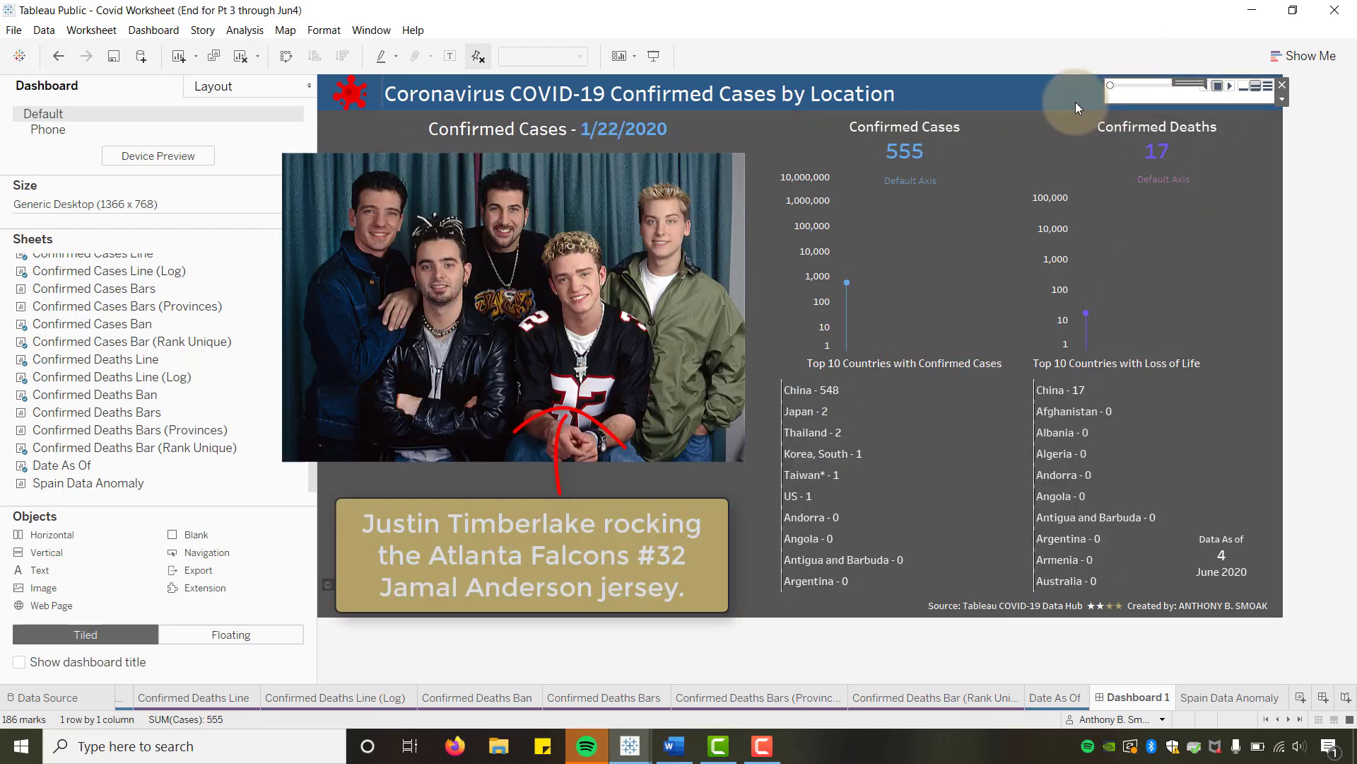
click(656, 58)
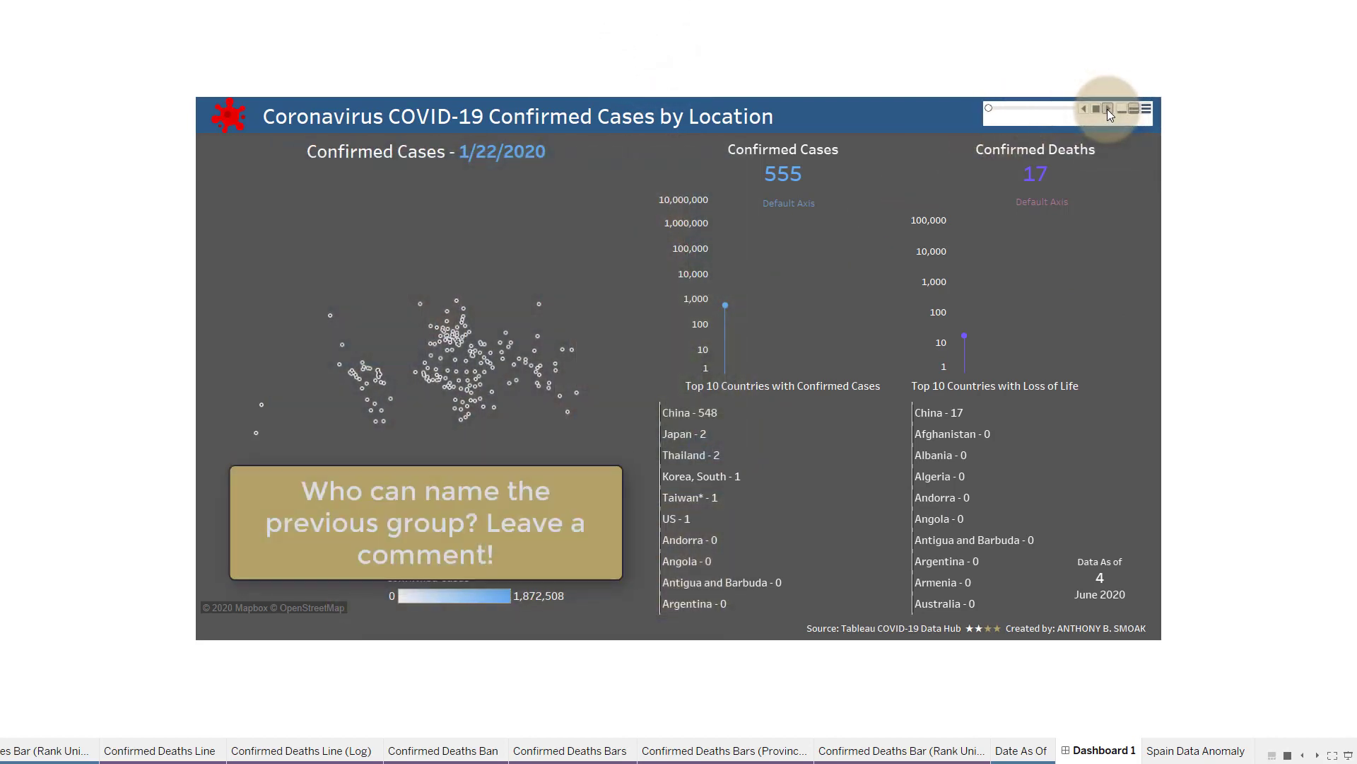
click(1107, 110)
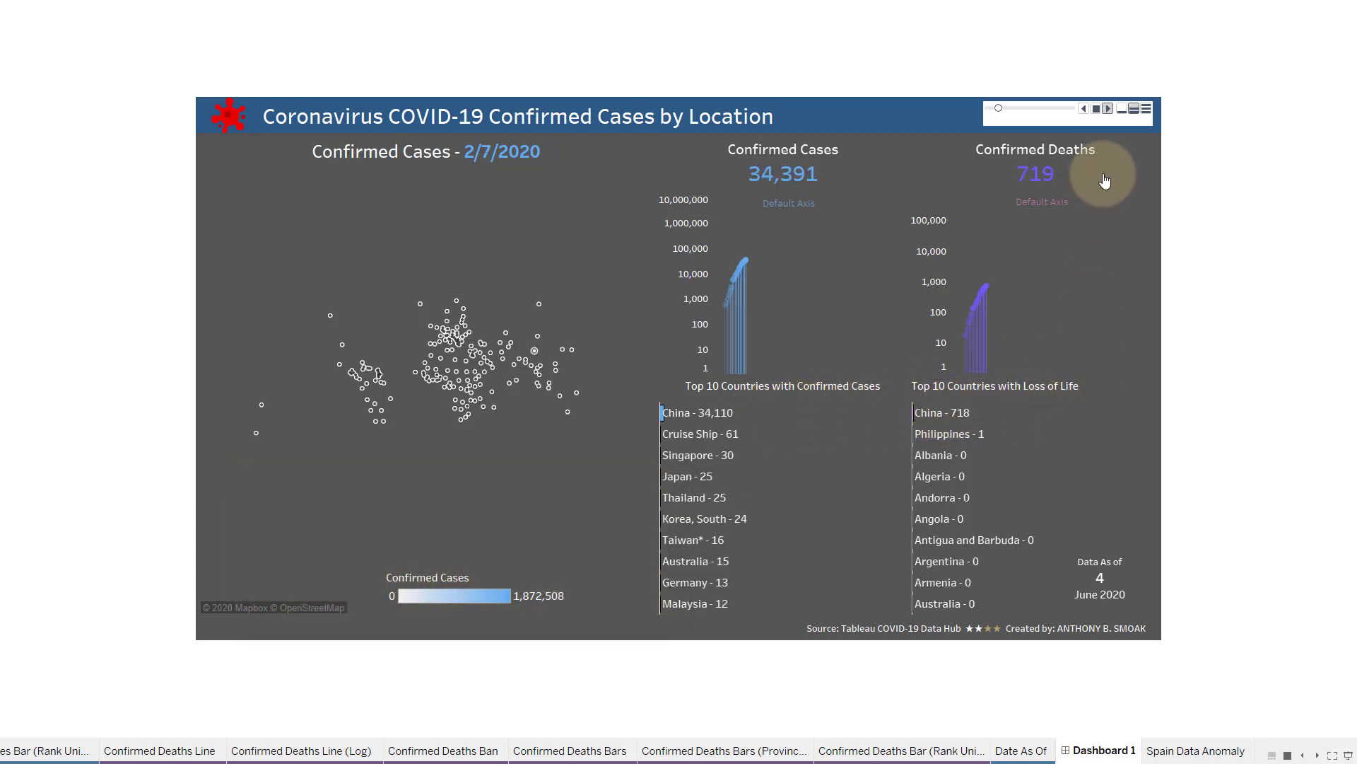
click(1144, 109)
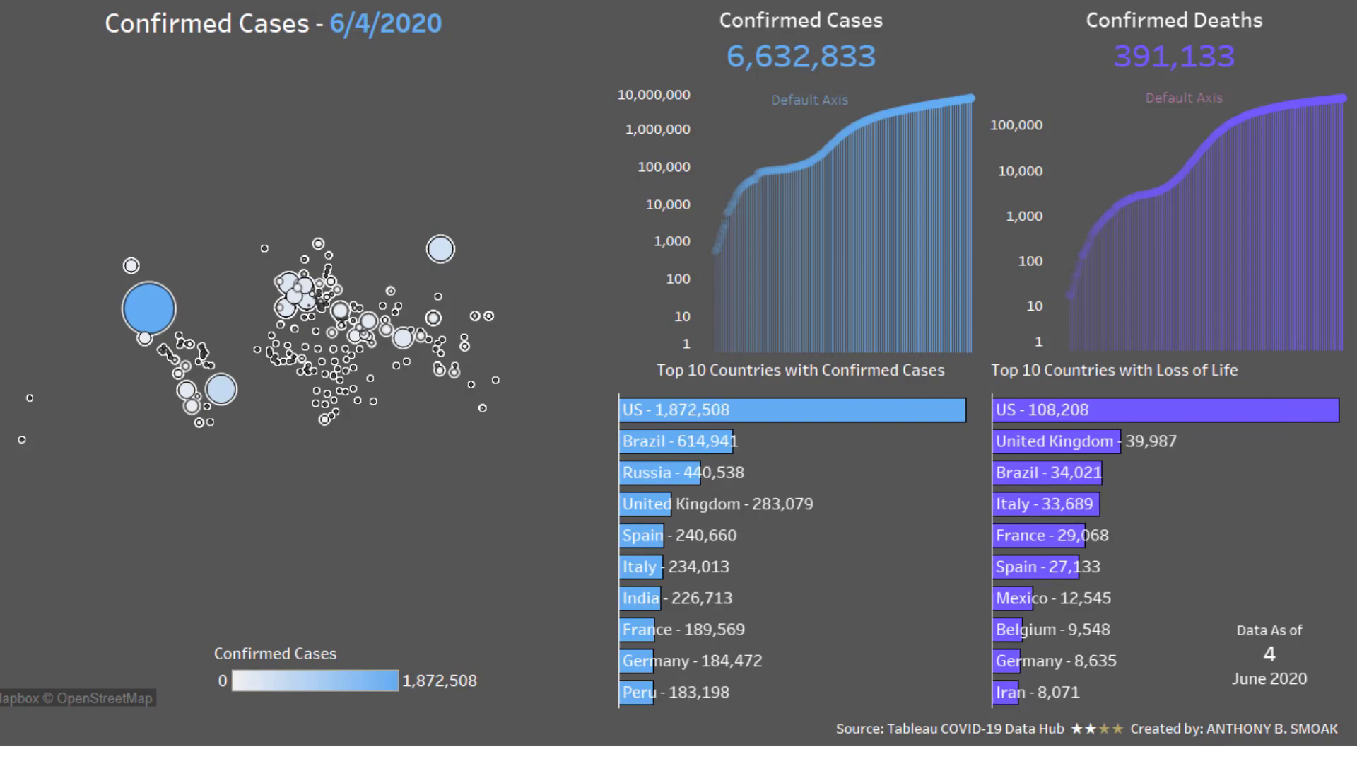
key(Escape)
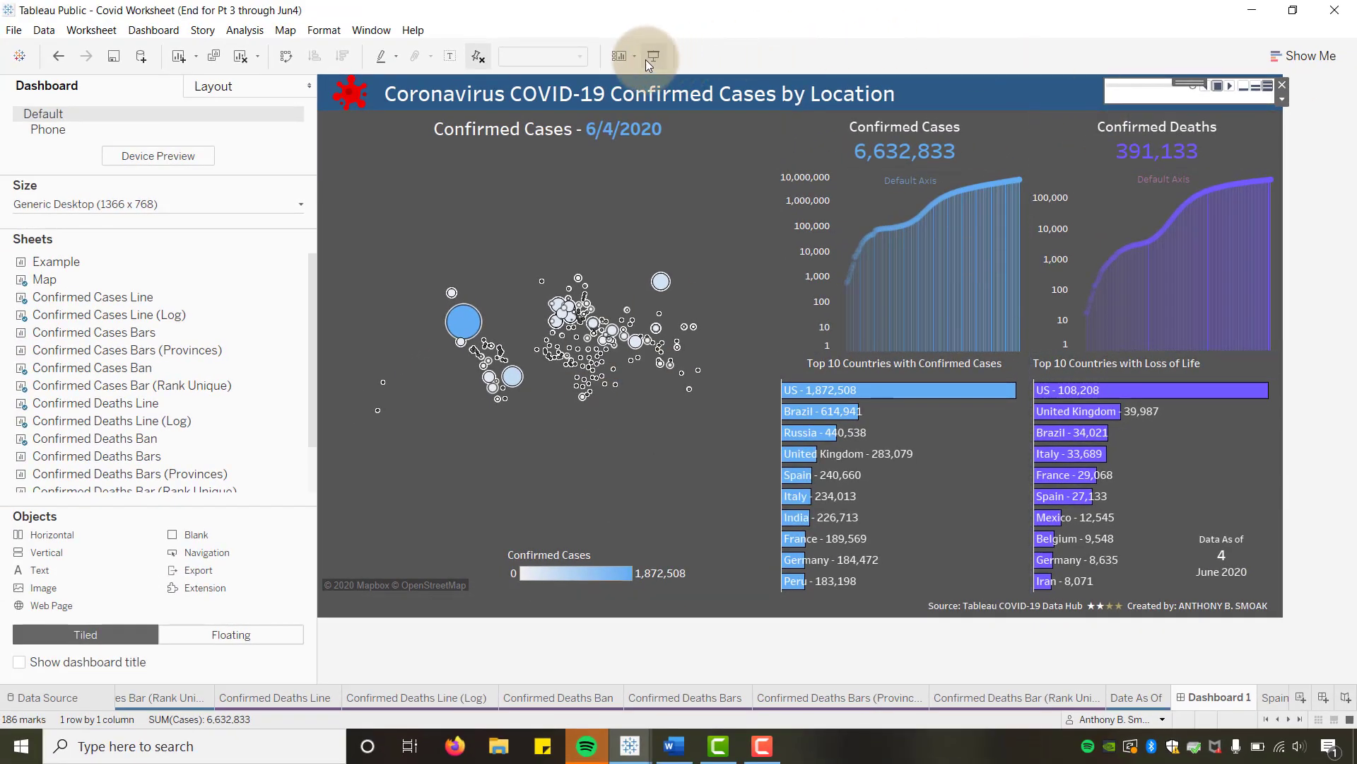
Step: Review the finished dashboard once more in presentation mode, and narrow the sidebar after returning to editing
key(alt+Tab)
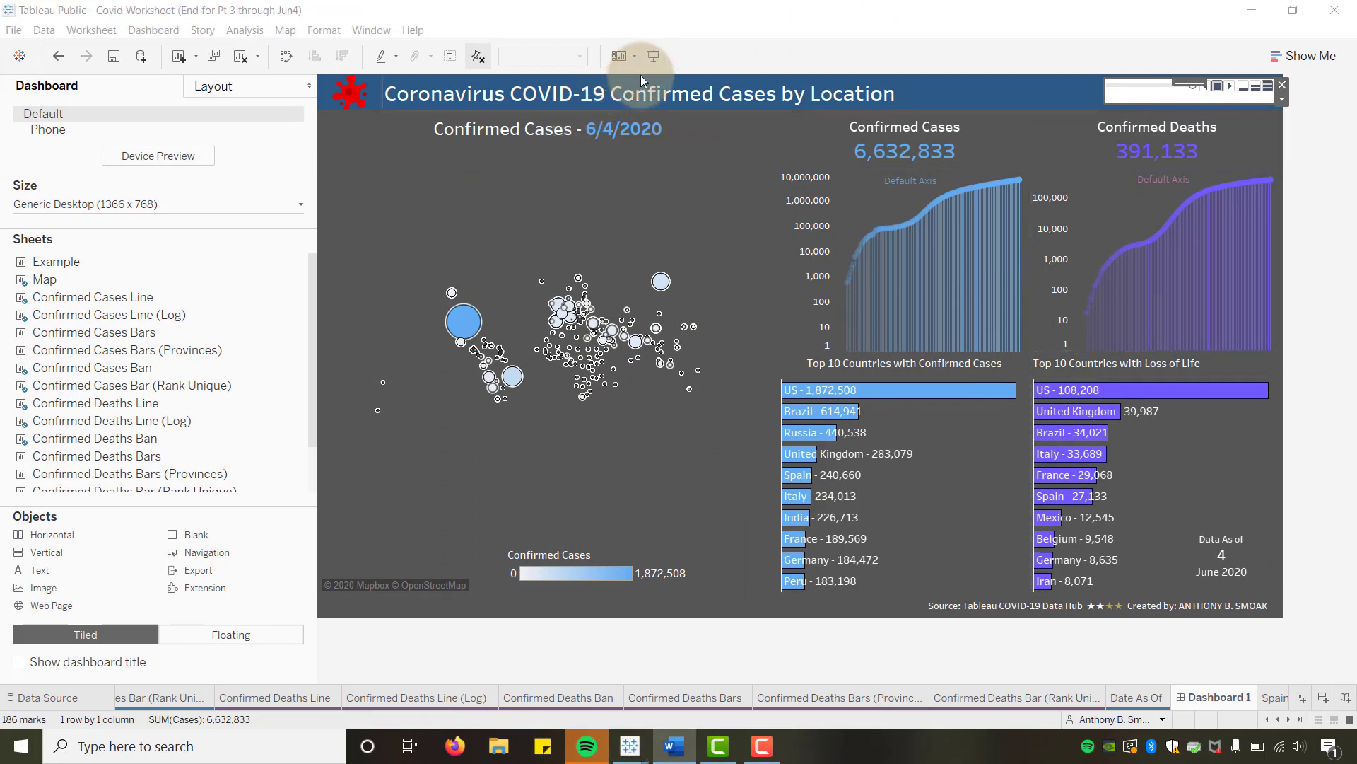
click(655, 57)
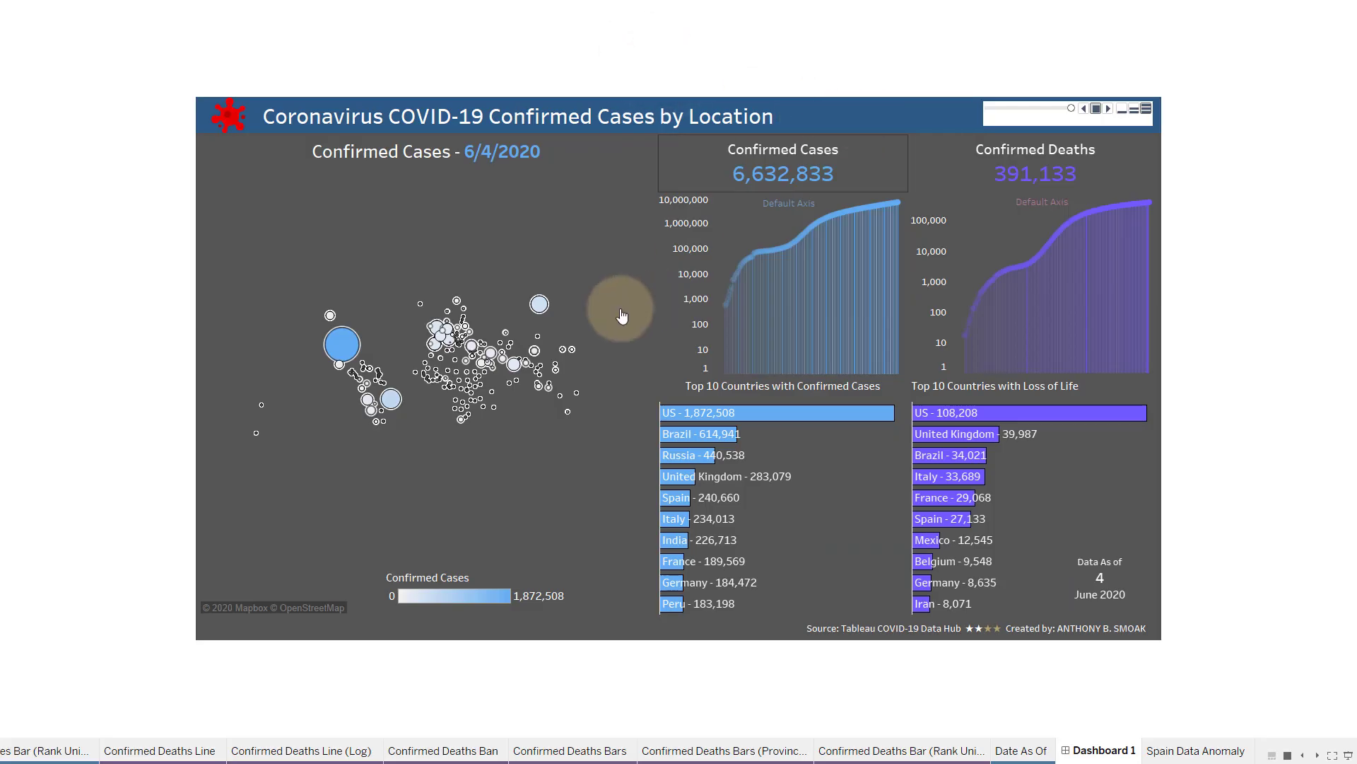
mouse_move(257, 217)
click(1149, 107)
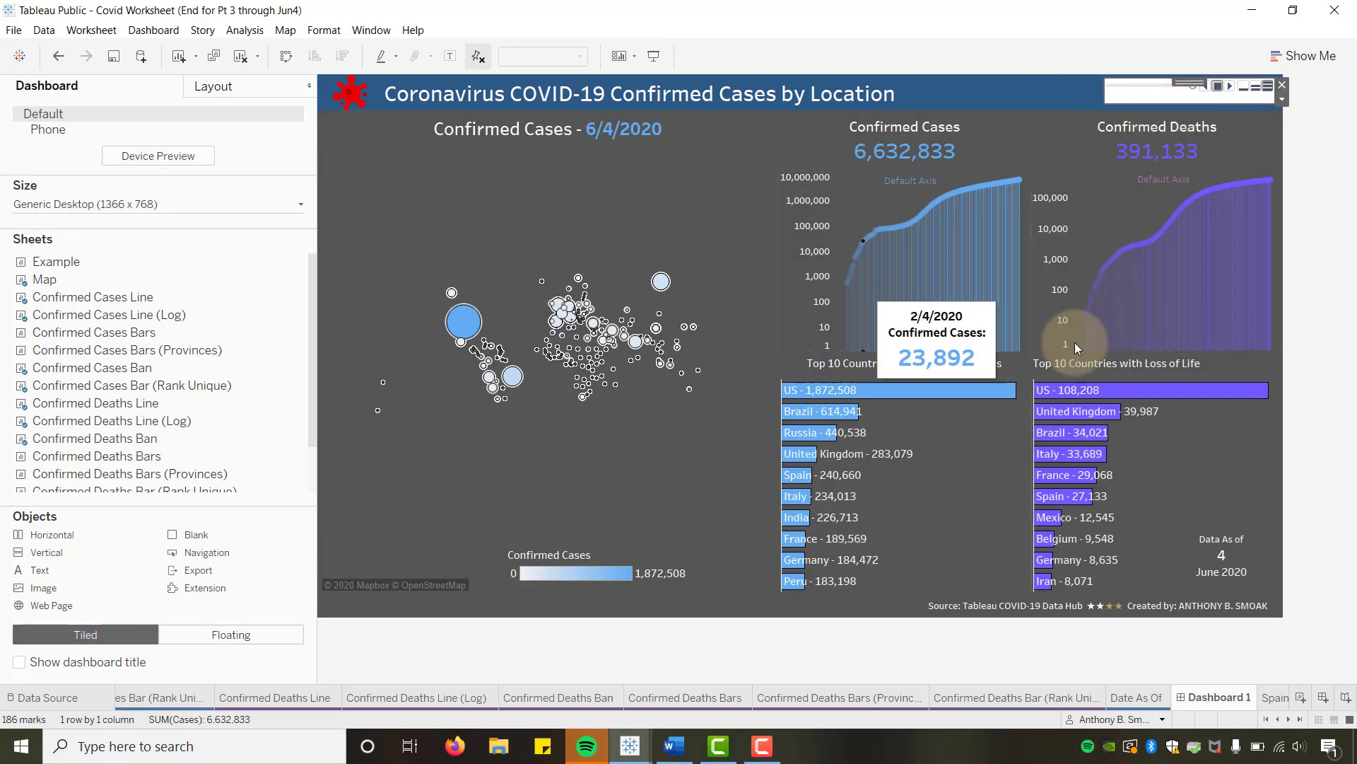
click(1307, 294)
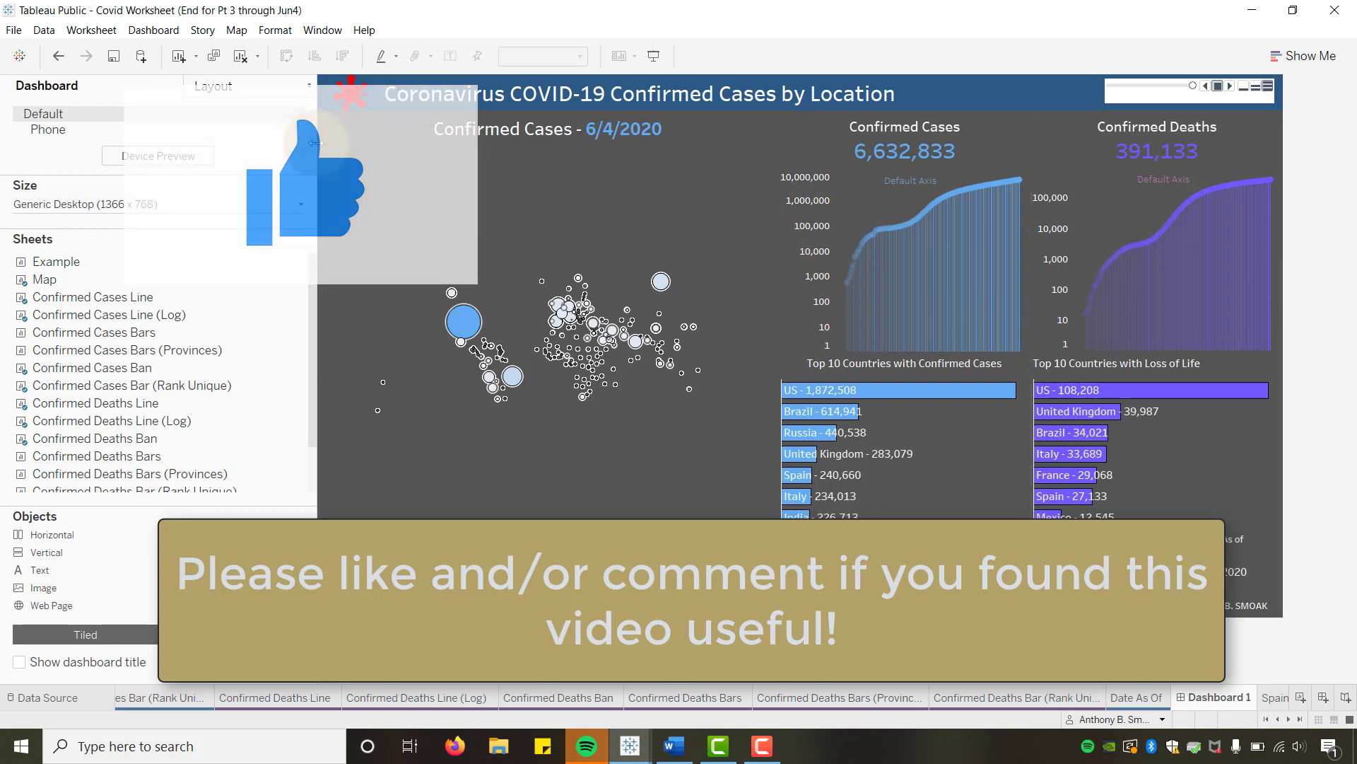
drag(315, 143, 220, 149)
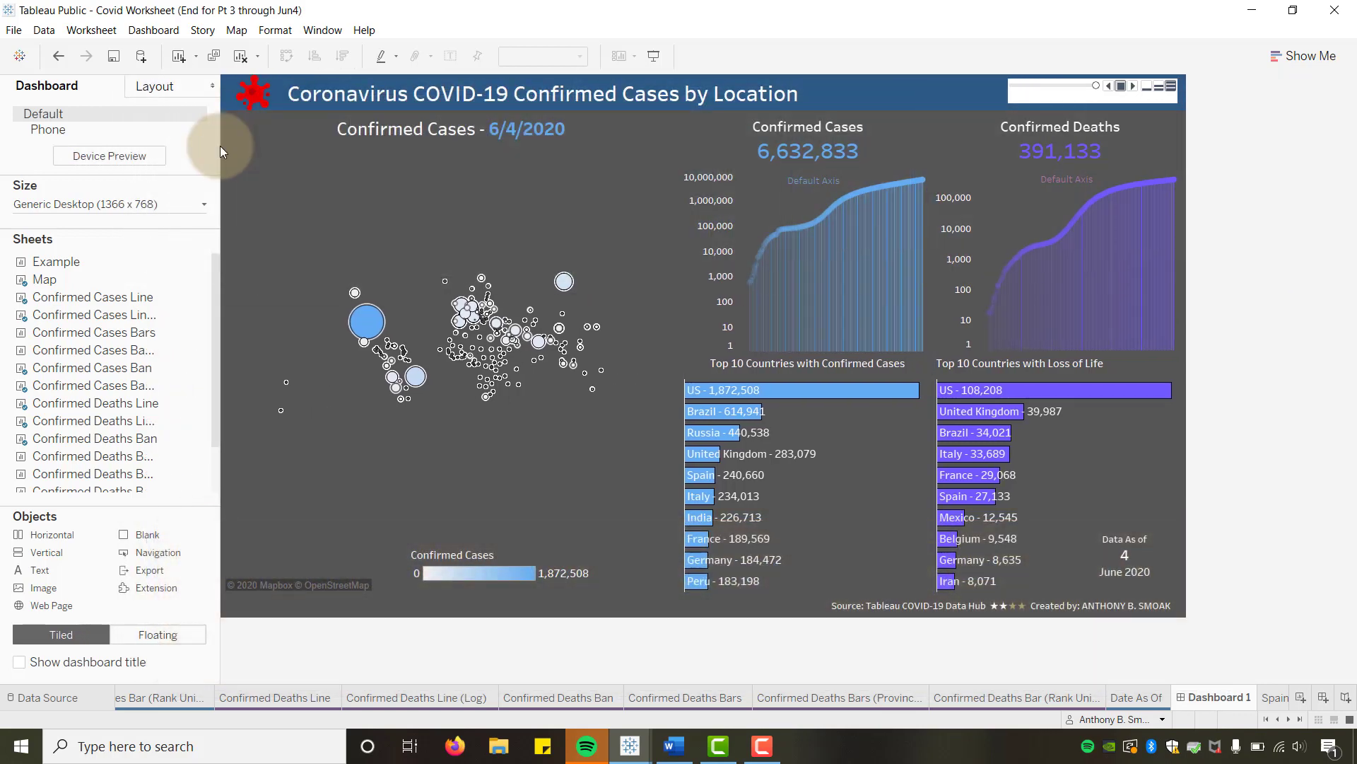